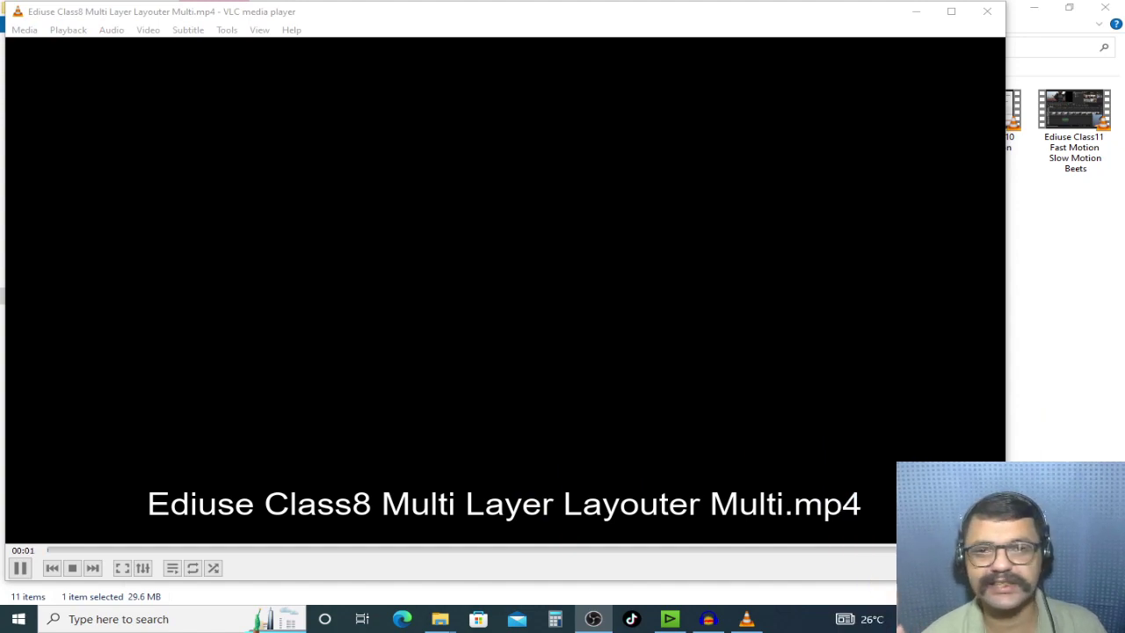
Step: Skim through the Class8 Multi Layer Layouter video to its end and close the player
drag(414, 550, 631, 551)
click(771, 550)
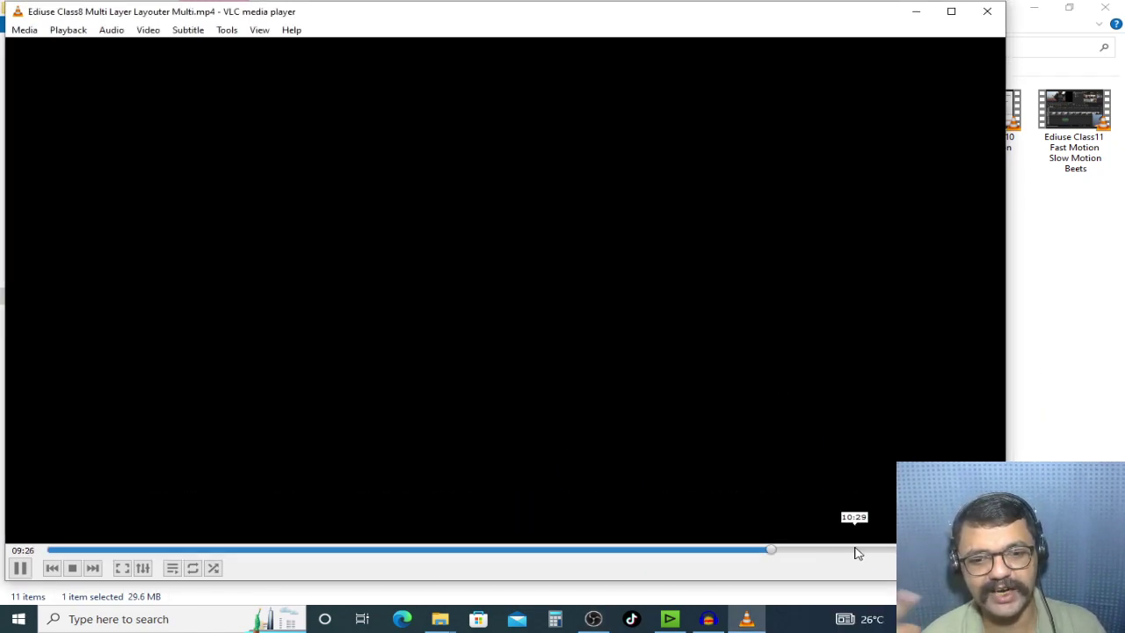
click(858, 550)
click(920, 550)
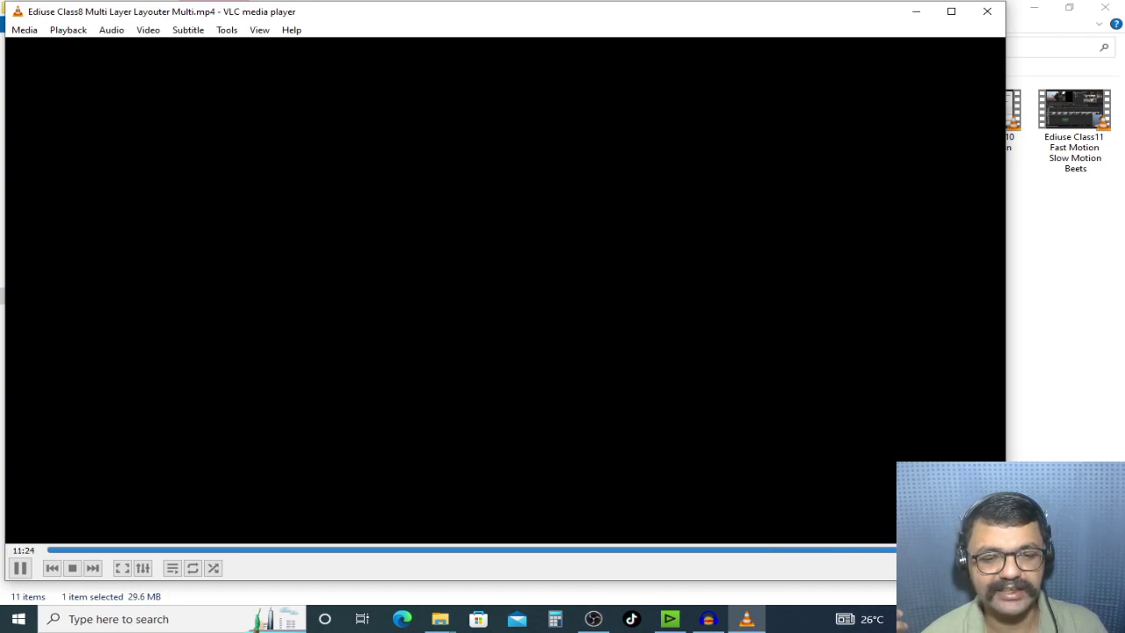
click(986, 13)
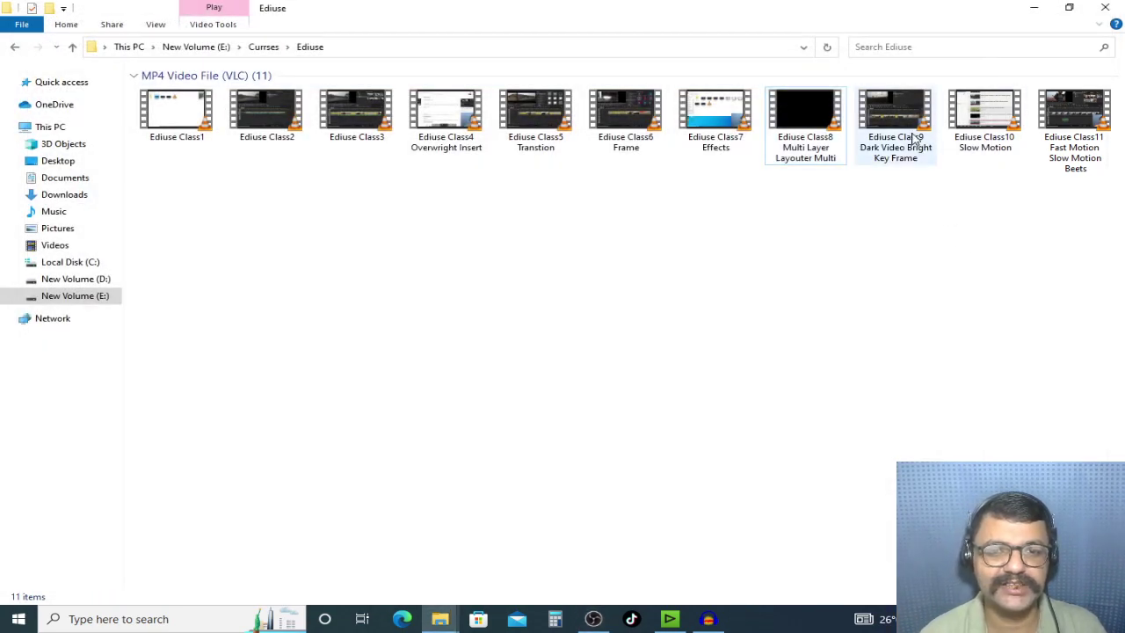
Step: Browse the Class9, Class10 and Class11 video files in the folder and switch to EDIUS
key(Right)
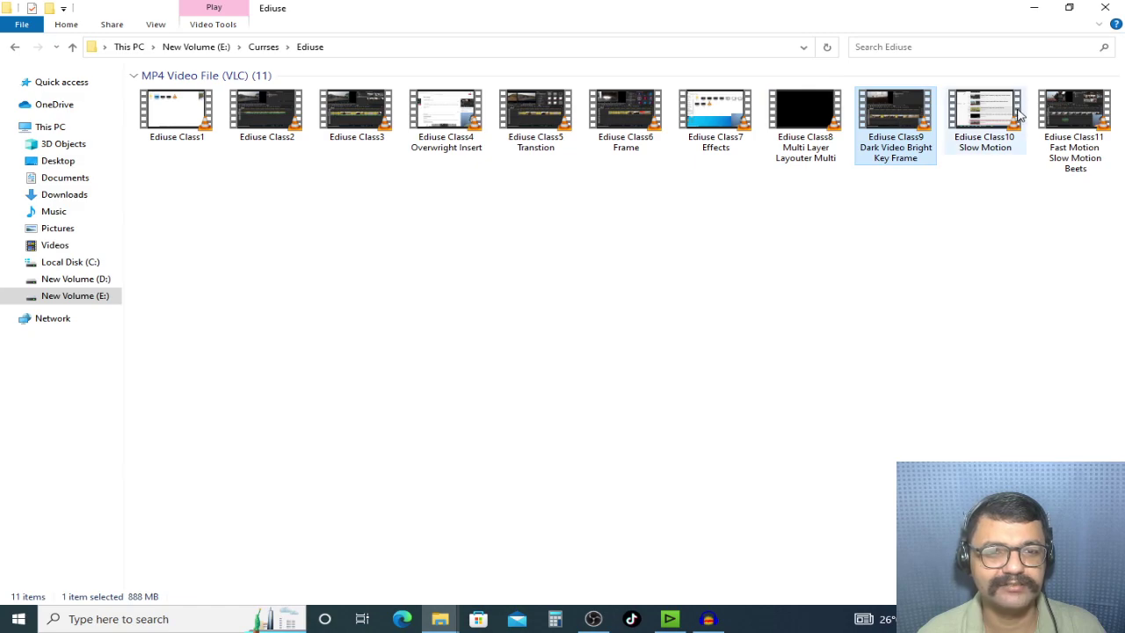
key(Right)
key(Right)
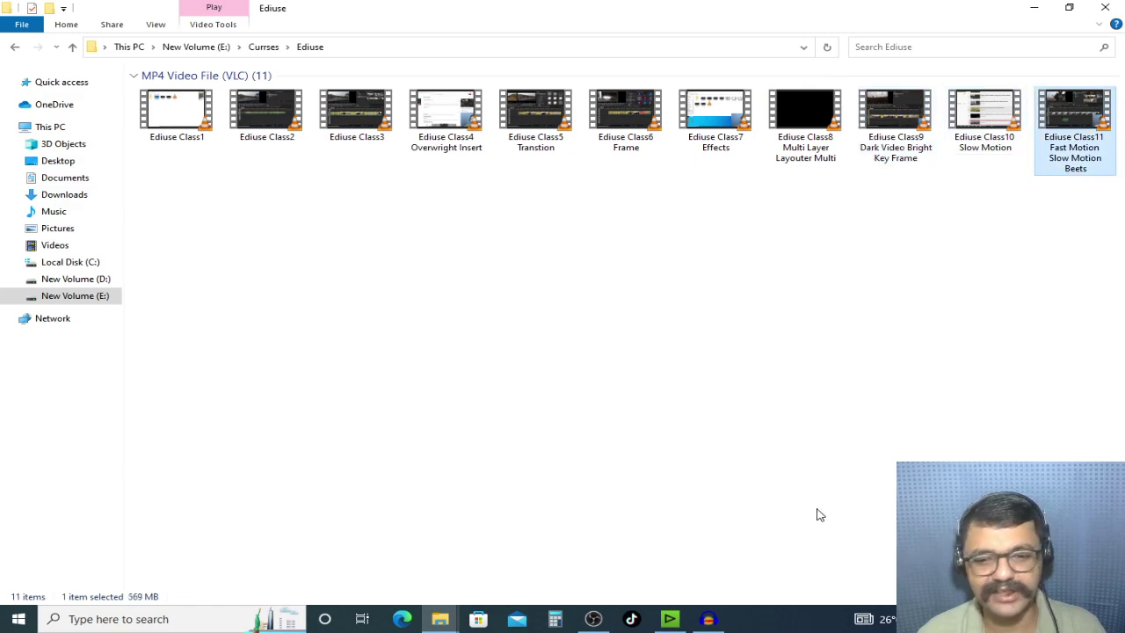
click(671, 620)
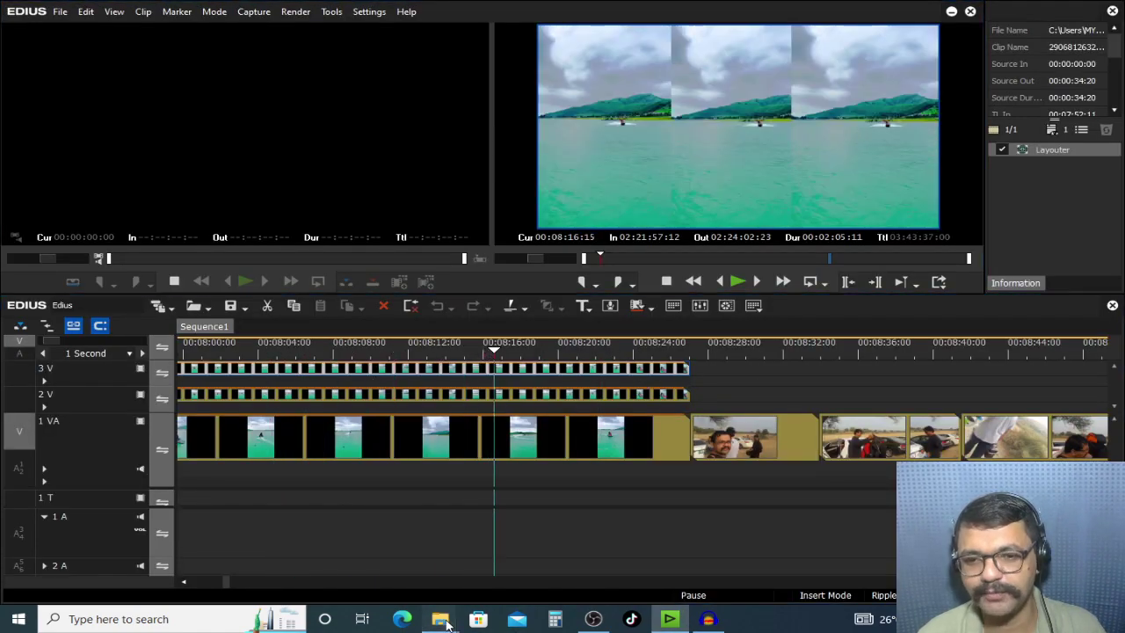
Step: Set the preview to single mode and apply the saved Single window layout
mouse_move(447, 622)
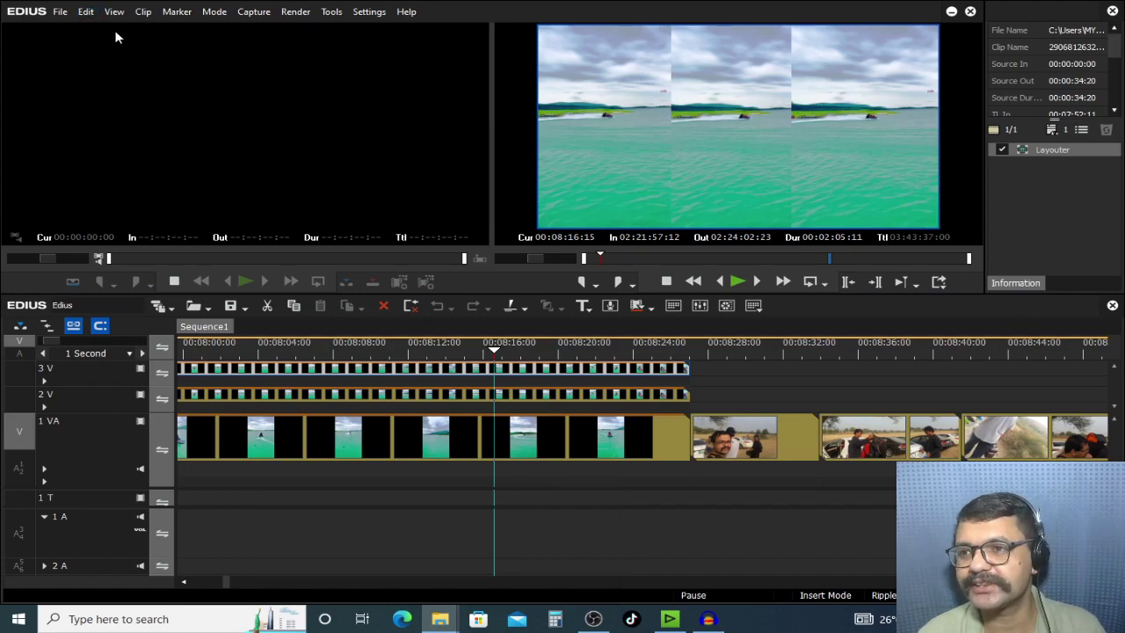
click(85, 11)
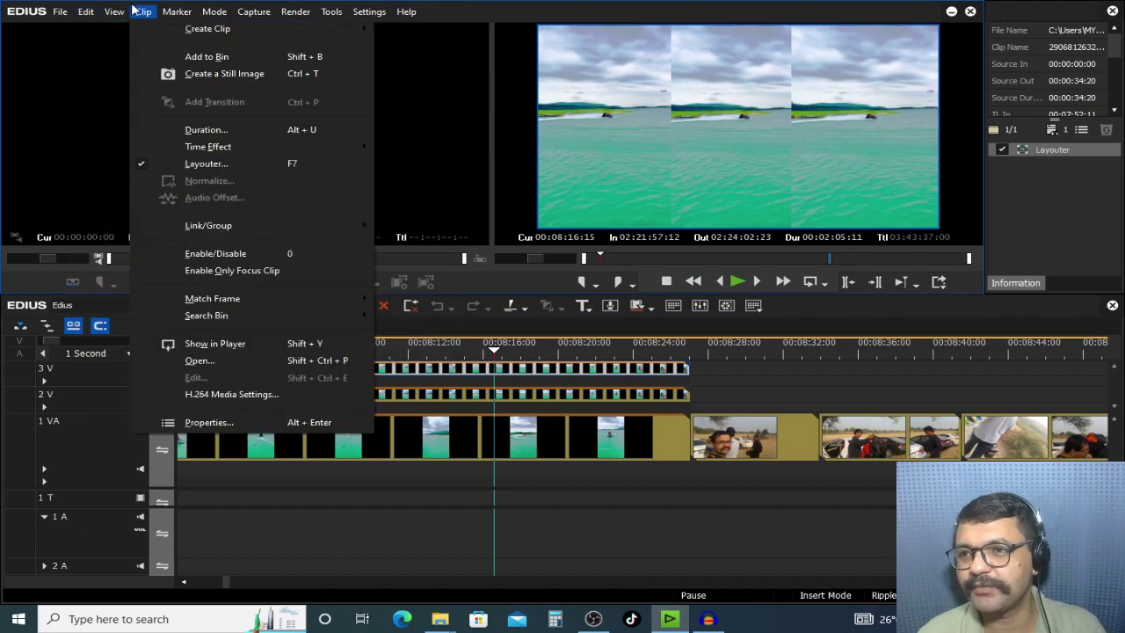
mouse_move(112, 15)
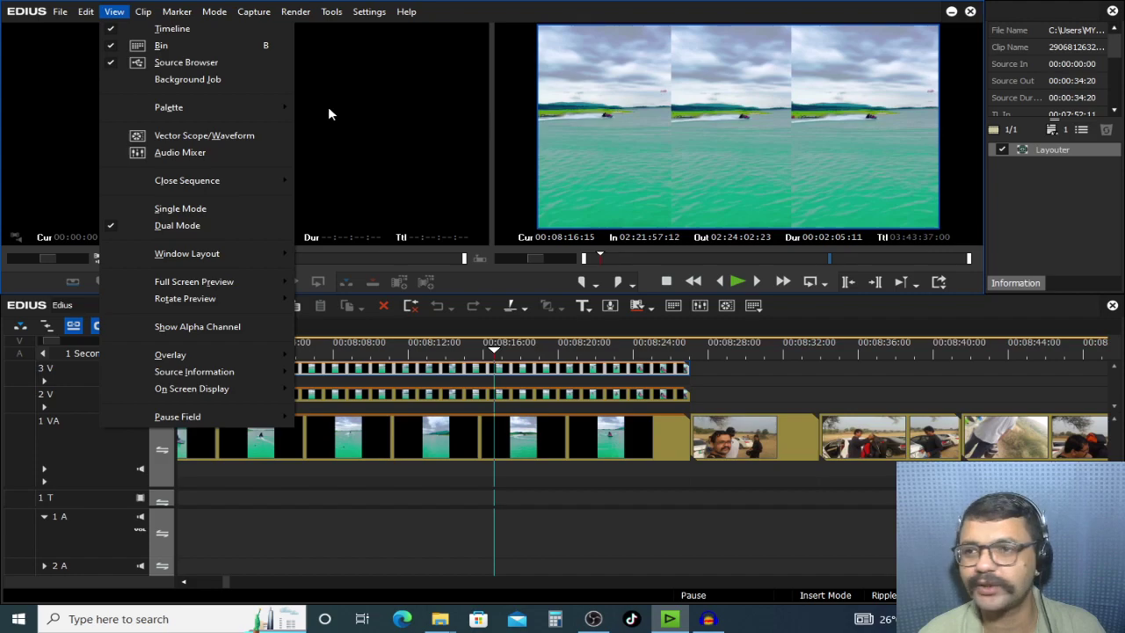
click(253, 213)
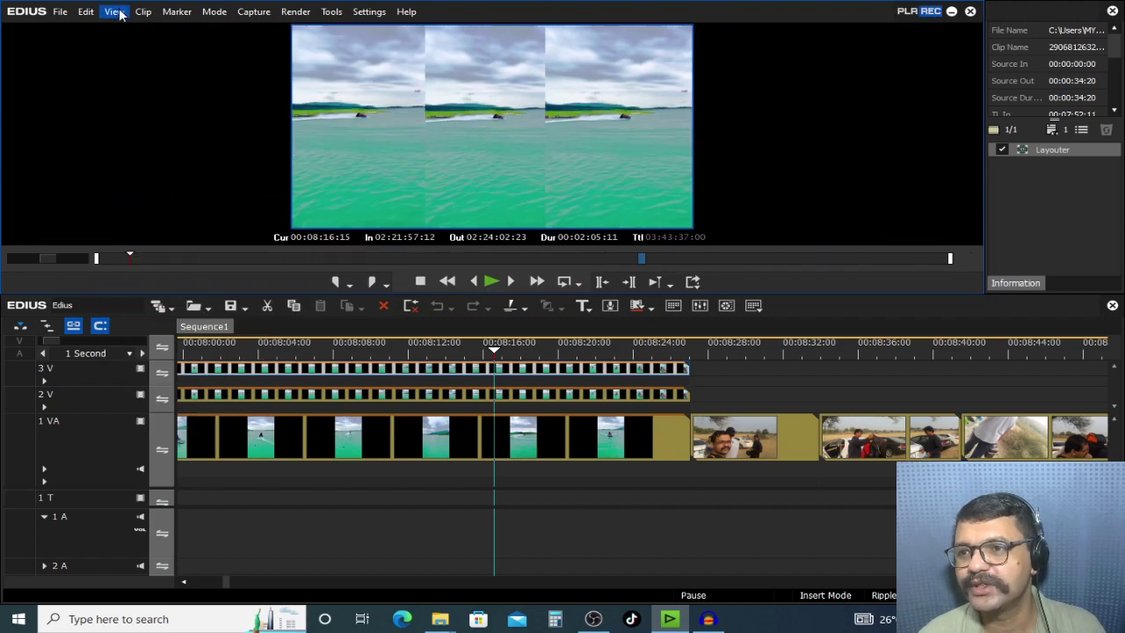
click(115, 12)
mouse_move(231, 254)
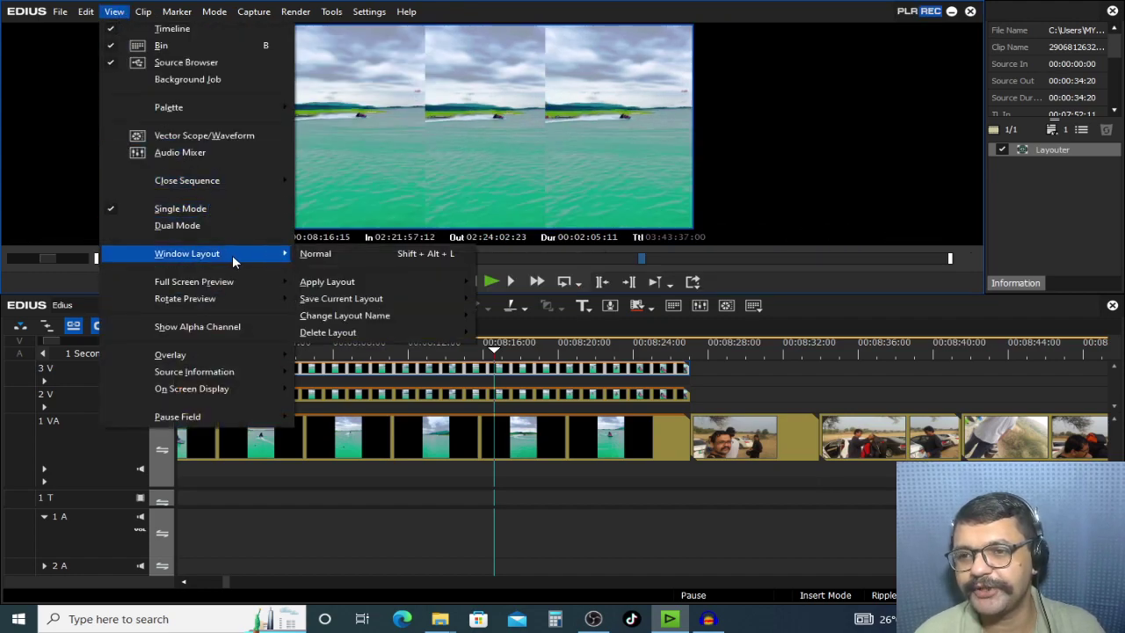
mouse_move(427, 290)
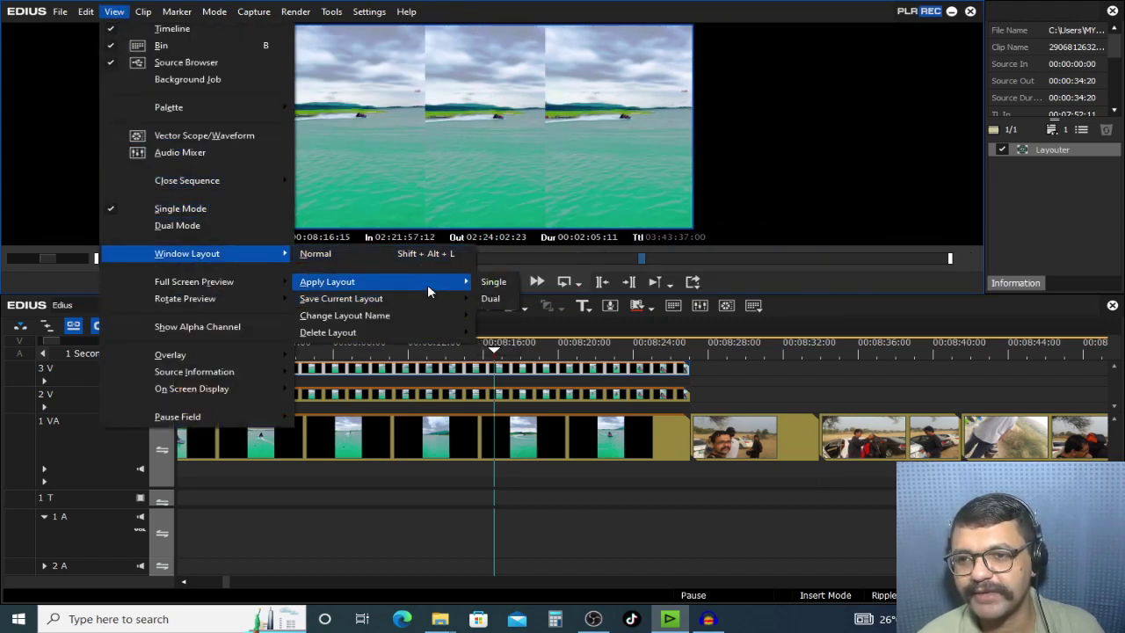
click(510, 285)
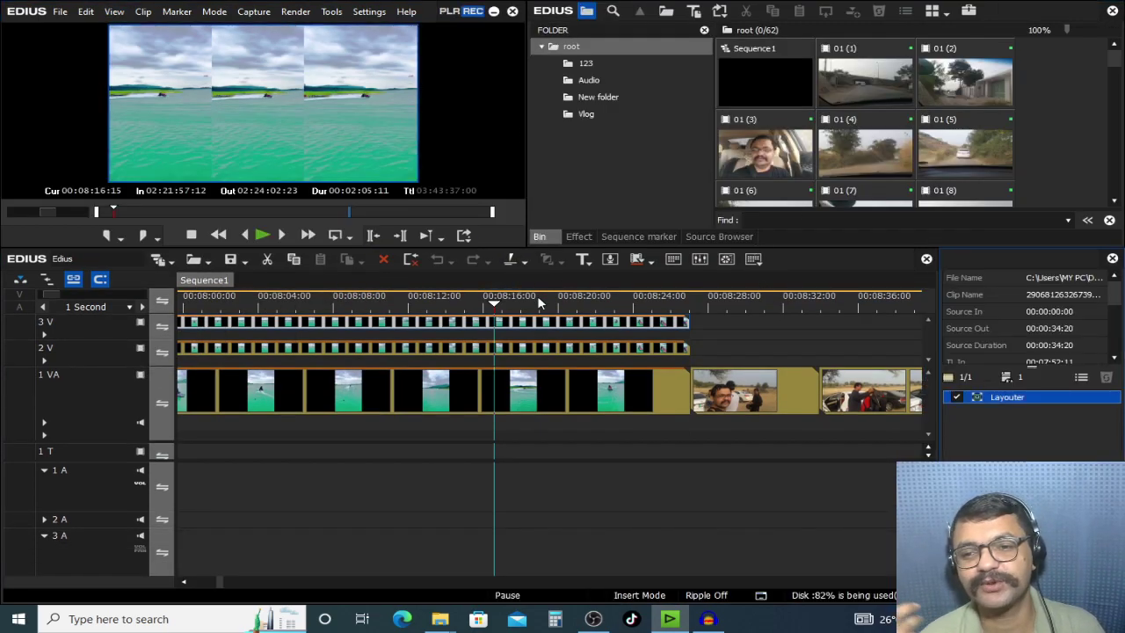
Step: Scrub through the three-layer jet-ski section of the sequence and view it within the wider timeline
drag(531, 307, 460, 307)
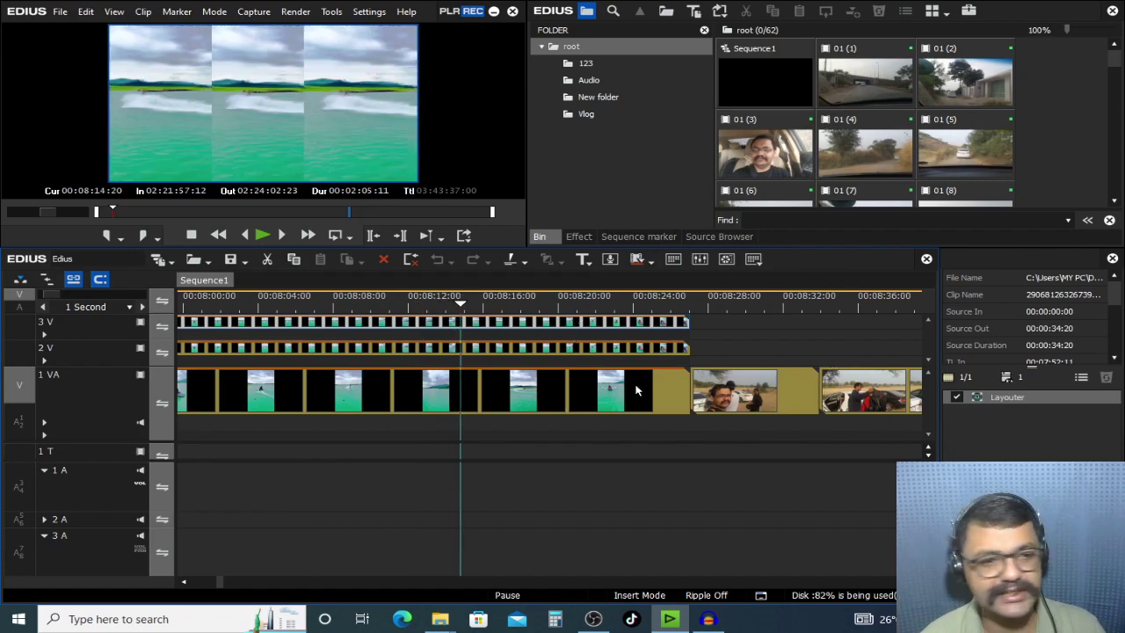
drag(510, 308, 468, 308)
scroll(519, 394, down, 2)
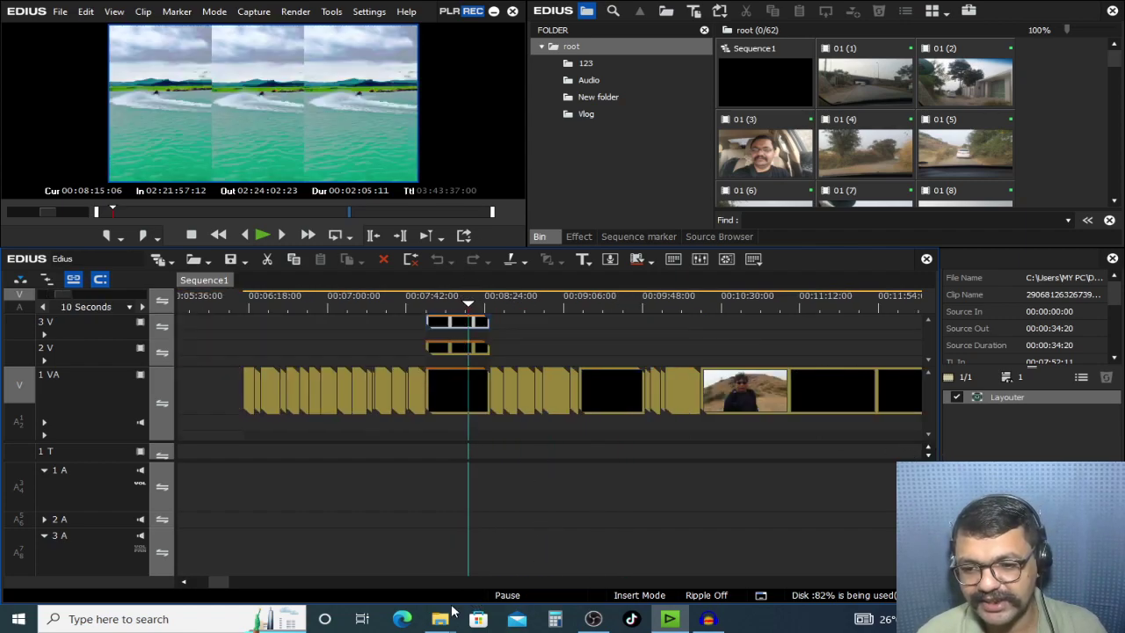
Step: Switch to File Explorer, select the Class8 Multi Layer Layouter video, and return to EDIUS
mouse_move(439, 617)
click(536, 549)
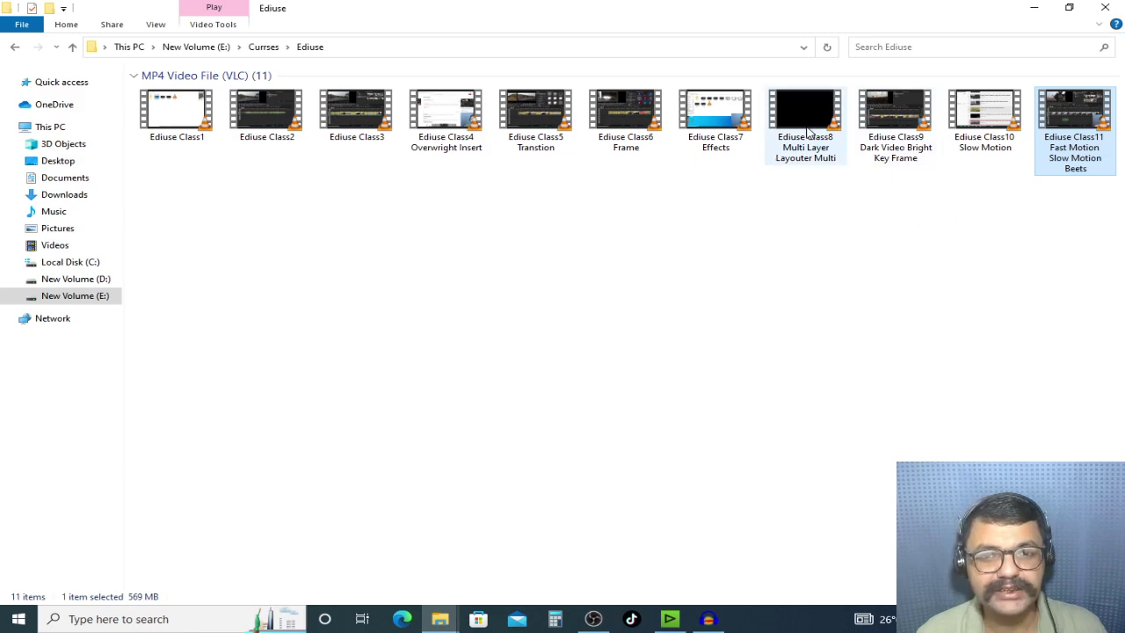
click(807, 130)
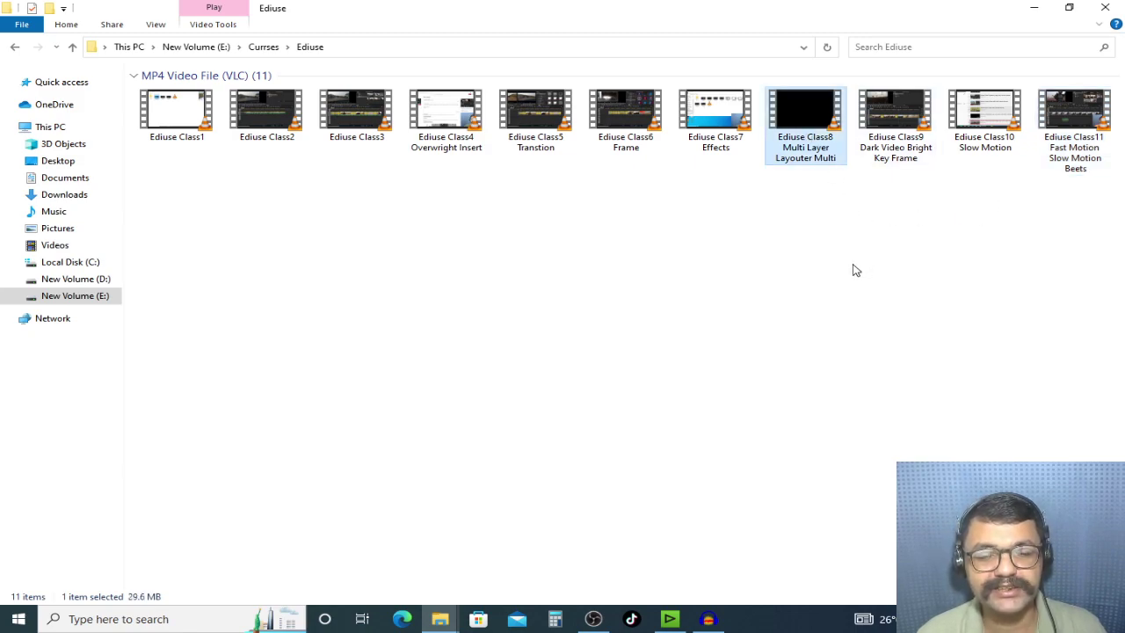
key(alt+Tab)
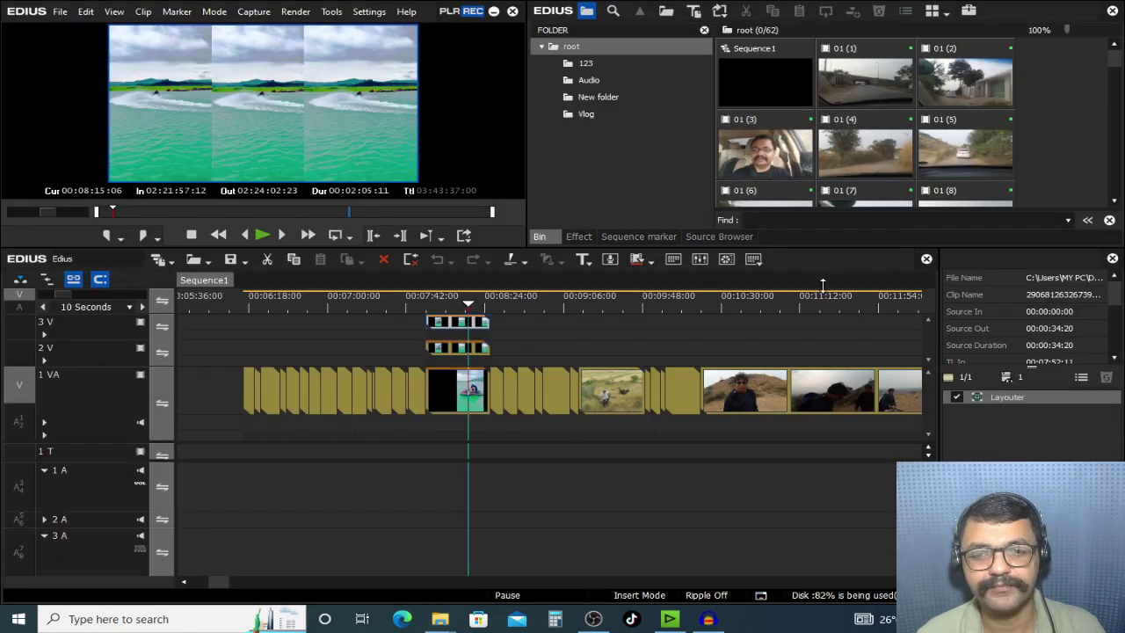
Step: Load the jet-ski clip from track 1 VA into the player and play it
scroll(491, 349, up, 2)
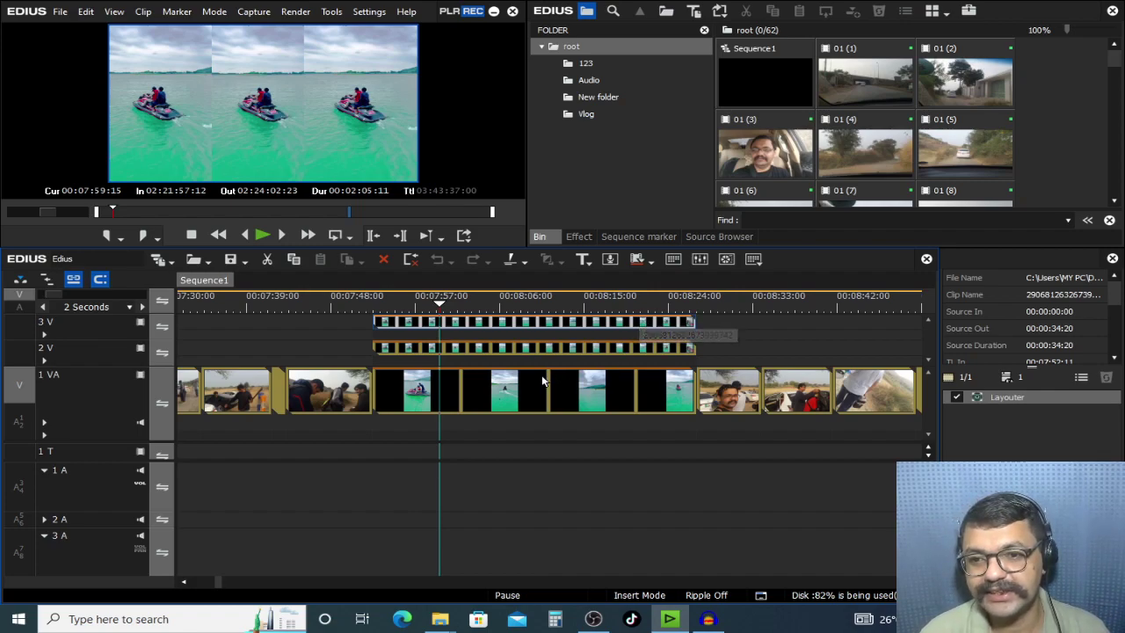
double_click(475, 387)
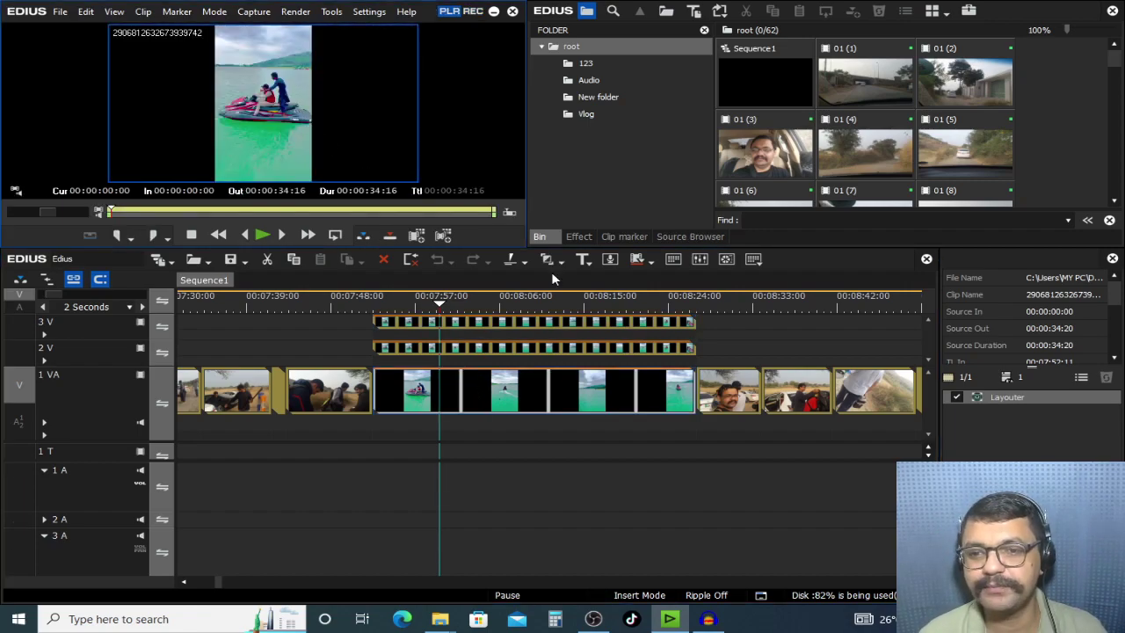
double_click(349, 153)
key(space)
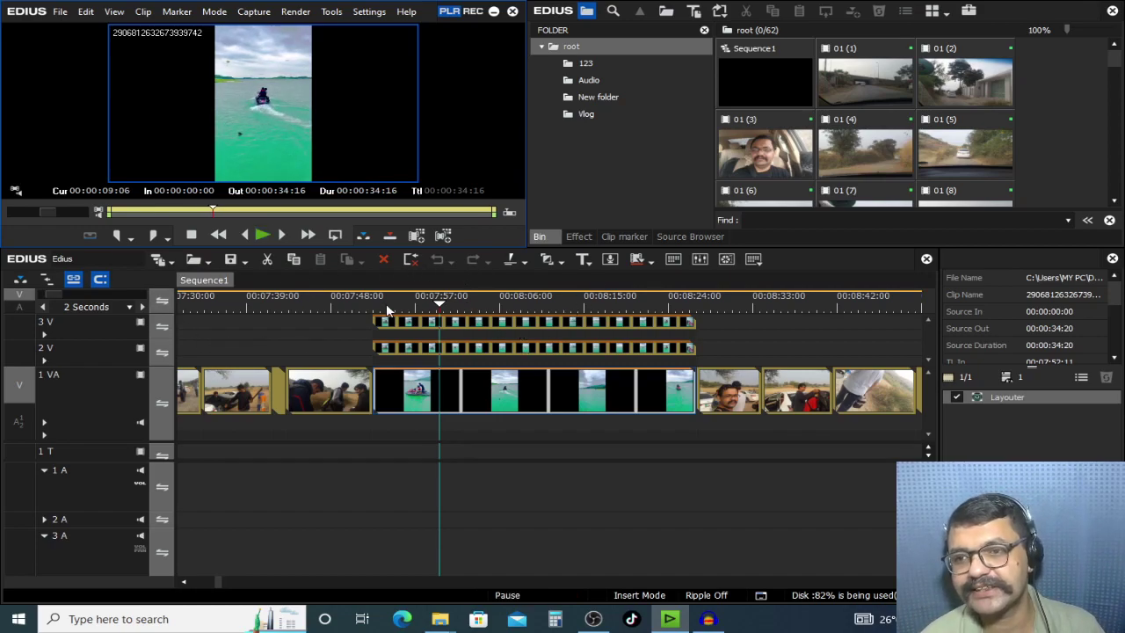
Step: Examine the three stacked jet-ski clips on tracks 1 VA, 2 V and 3 V by scrubbing through them
click(498, 301)
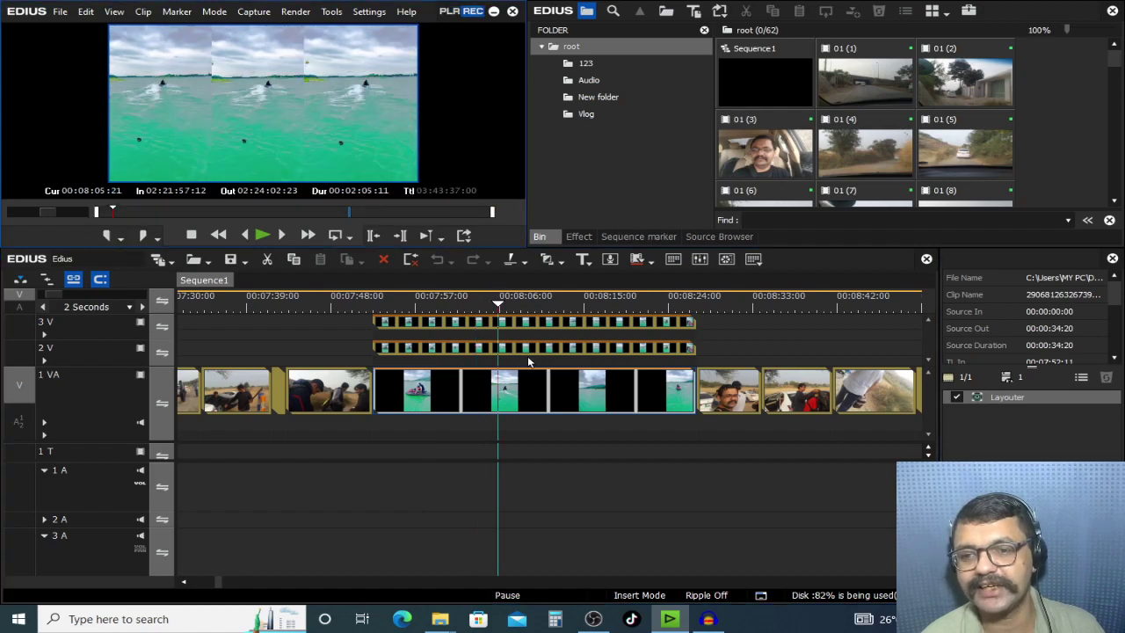
click(513, 350)
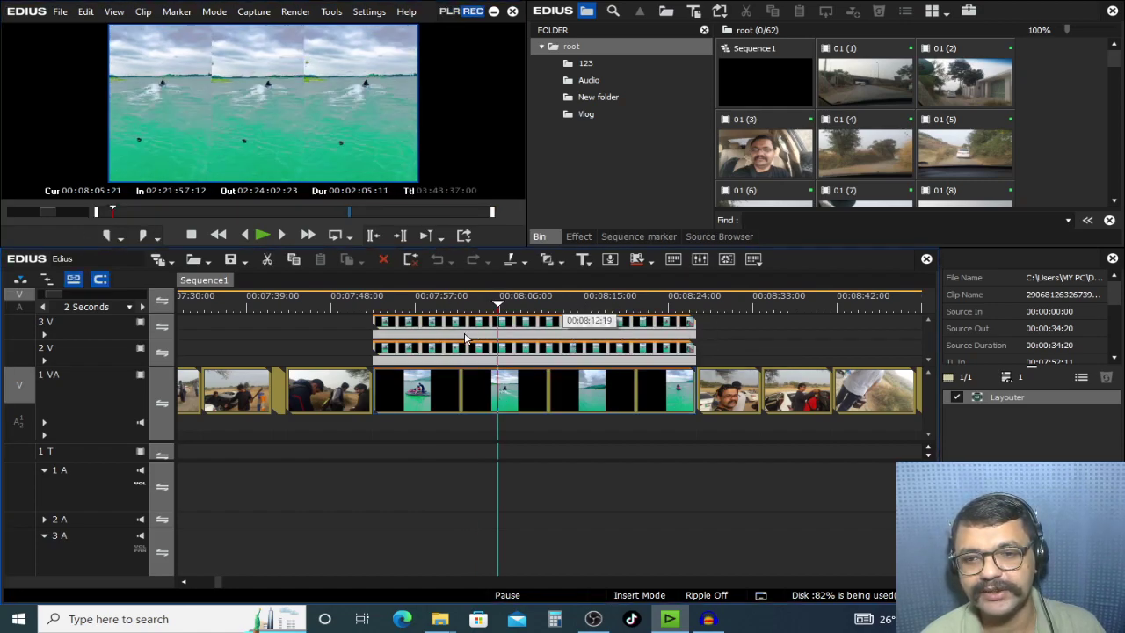
drag(473, 350, 404, 344)
click(496, 304)
click(605, 352)
click(523, 306)
click(517, 305)
drag(642, 324, 442, 324)
click(572, 306)
mouse_move(572, 306)
mouse_down()
mouse_move(599, 311)
mouse_move(560, 315)
mouse_up()
Step: Delete the jet-ski clips from tracks 2 V and 3 V, keeping the one on 1 VA
click(718, 355)
drag(718, 355, 638, 320)
key(Delete)
click(566, 387)
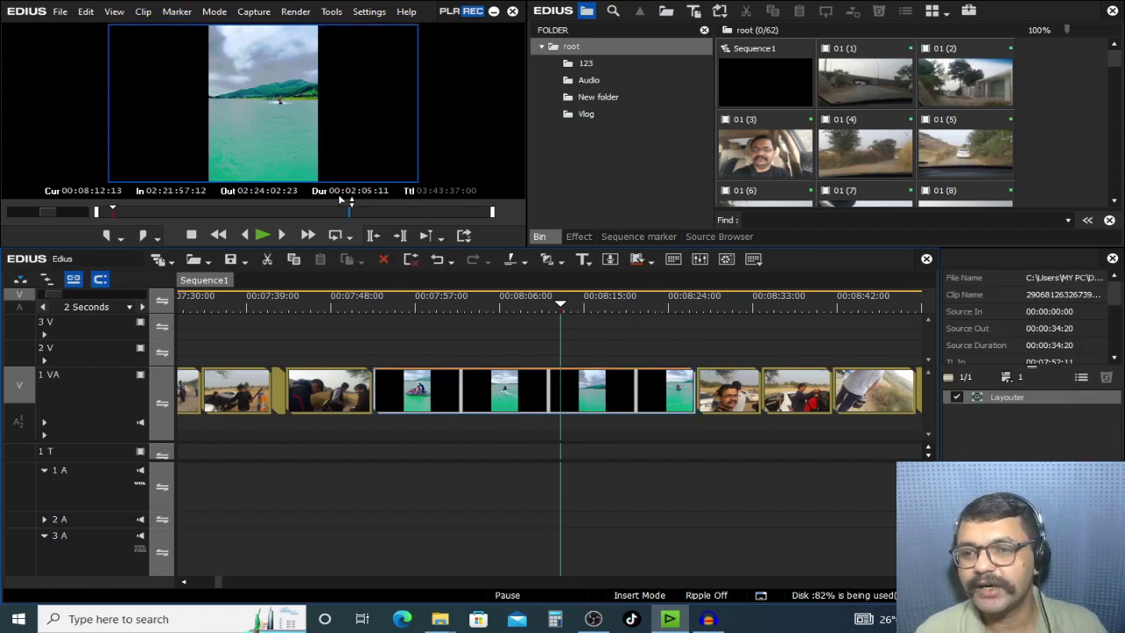
Step: Load the 1 VA jet-ski clip into the player and set the preview to dual mode
double_click(552, 400)
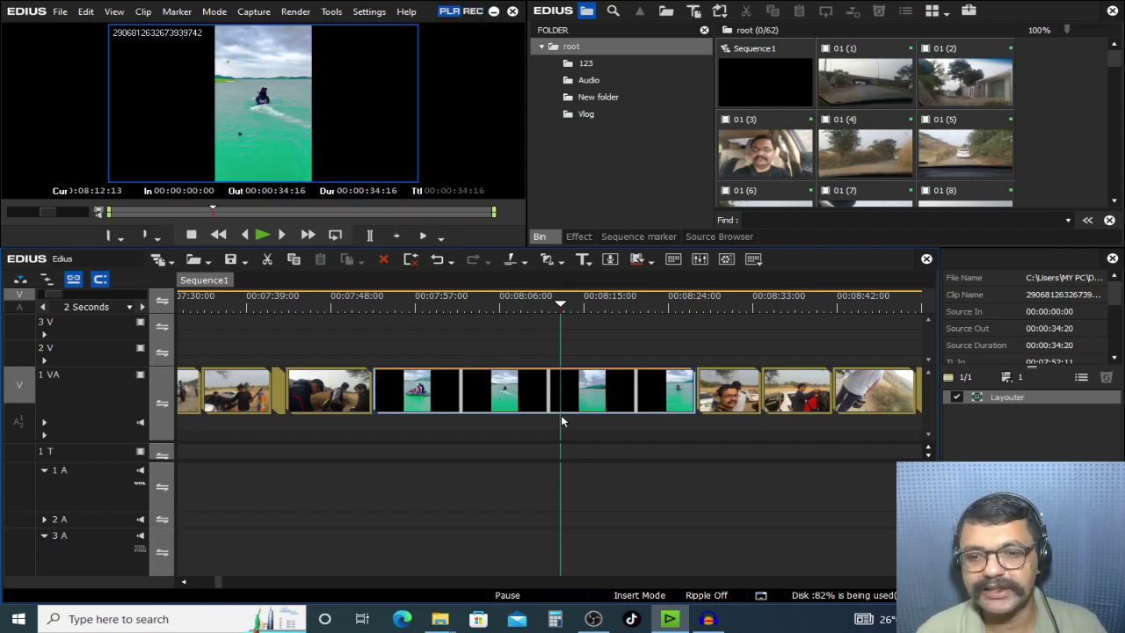
drag(577, 307, 530, 335)
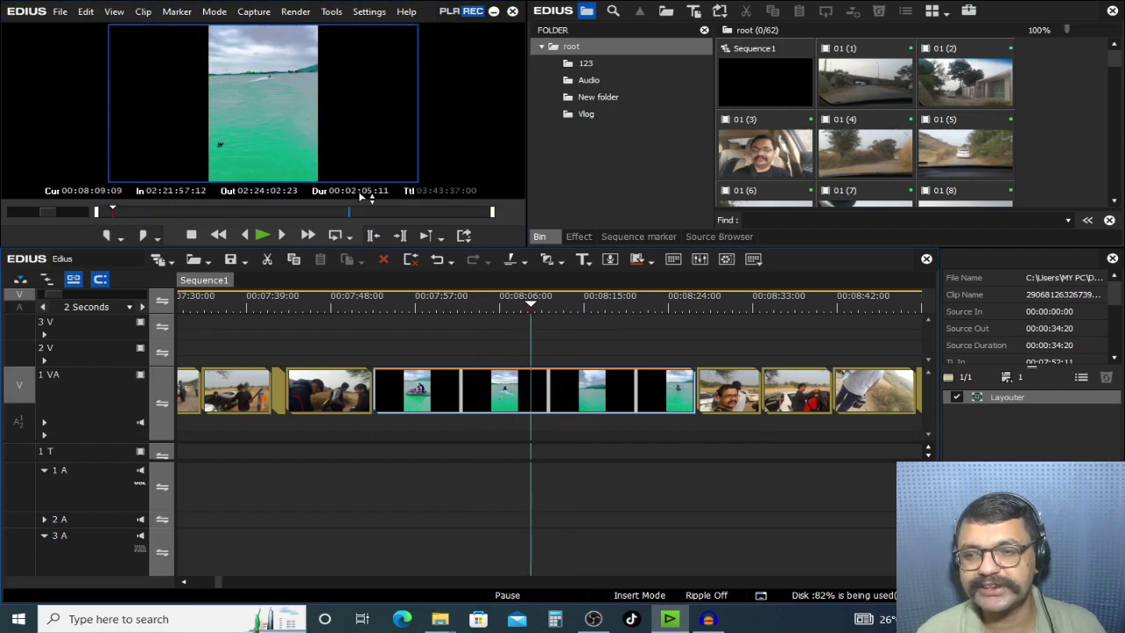
click(85, 12)
click(85, 12)
click(114, 11)
click(184, 221)
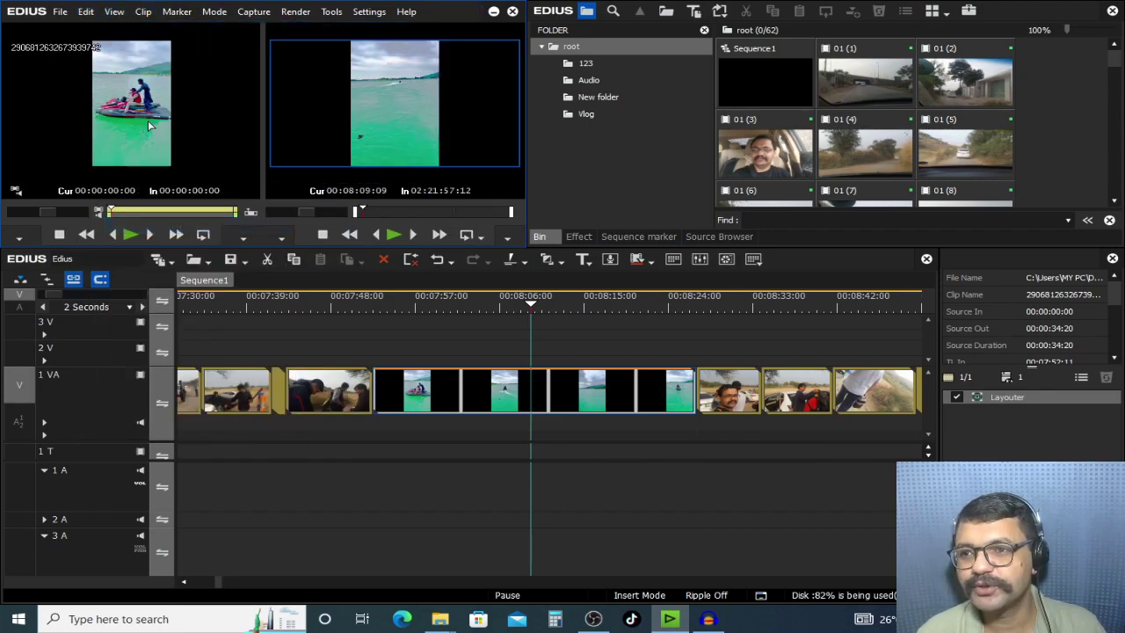
click(224, 162)
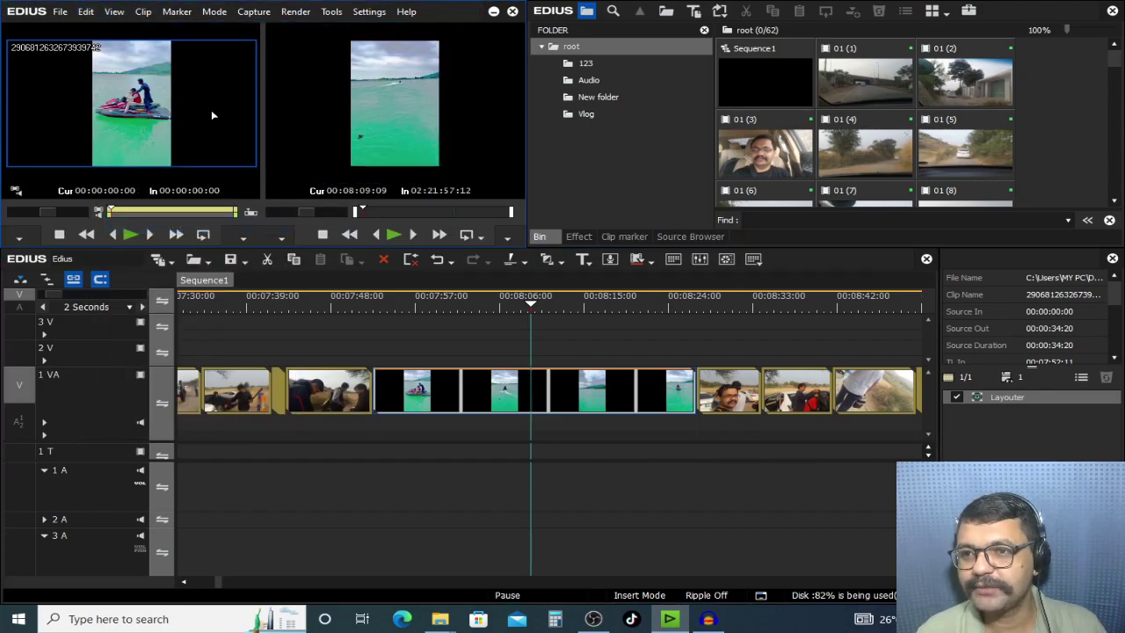
Step: Widen the preview window and place the player clip on track 2 V, aligned with the start of the 1 VA jet-ski clip
drag(525, 184, 699, 184)
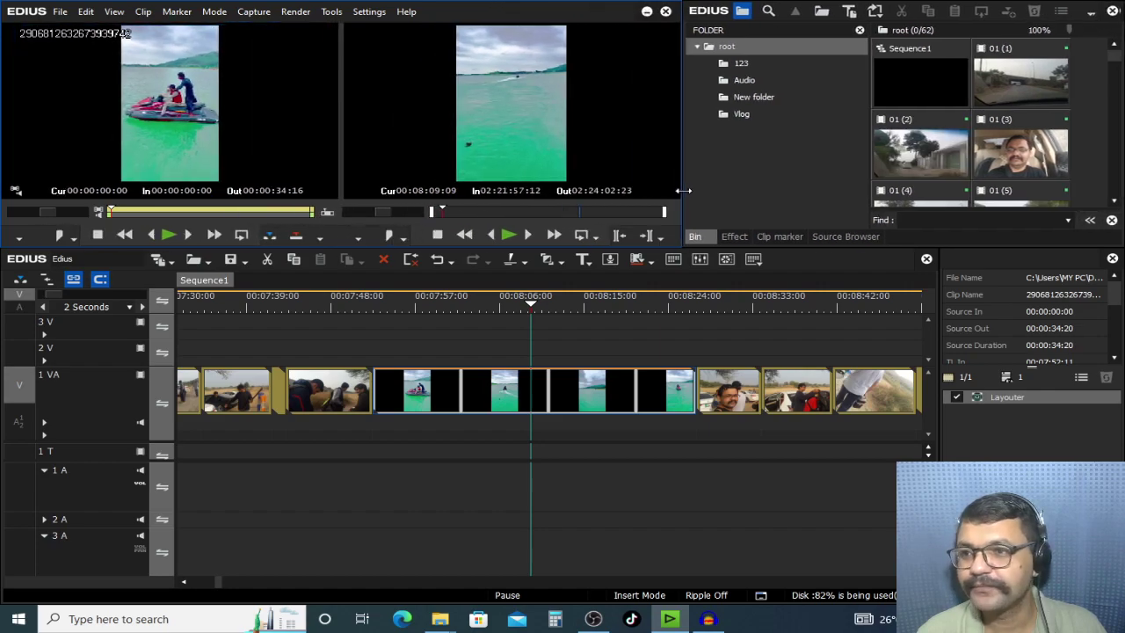
drag(162, 94, 376, 345)
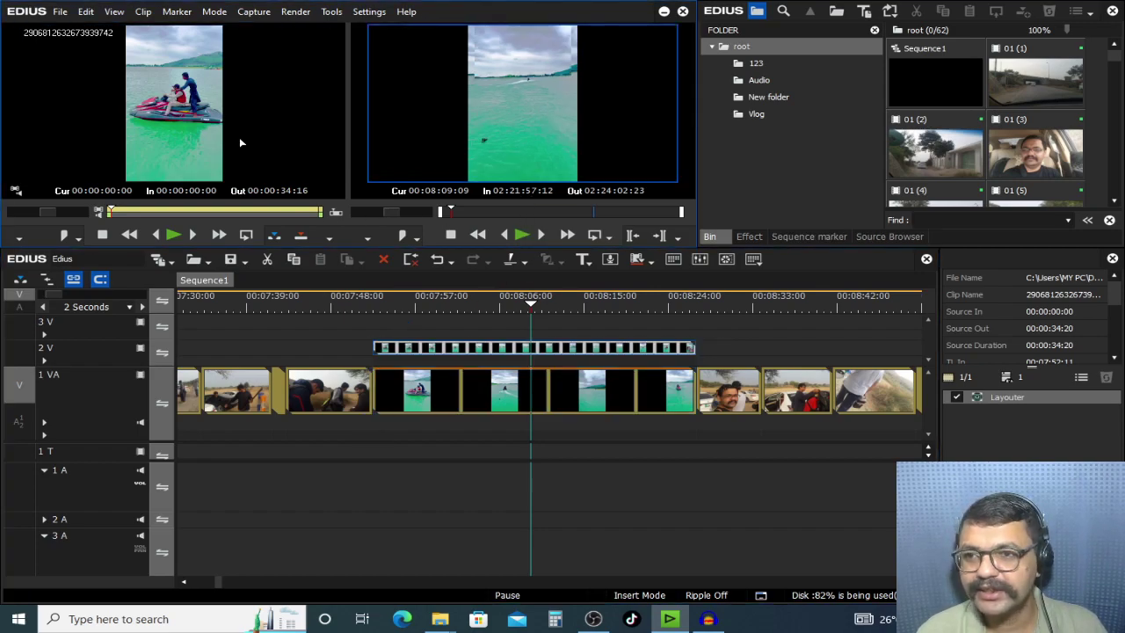
drag(531, 309, 544, 308)
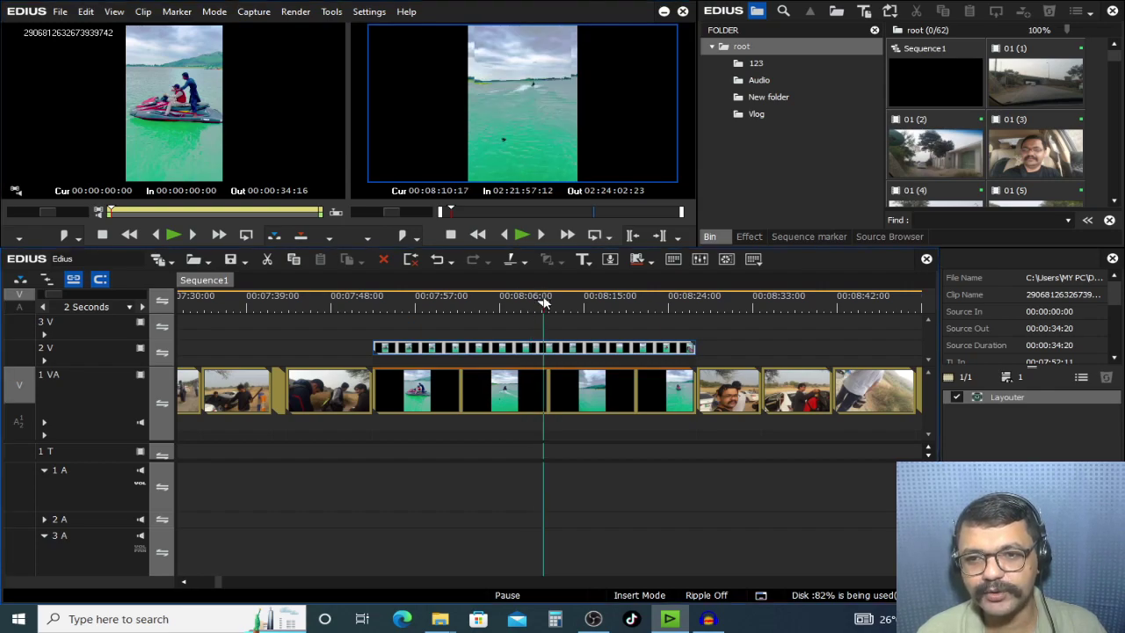
scroll(591, 427, up, 1)
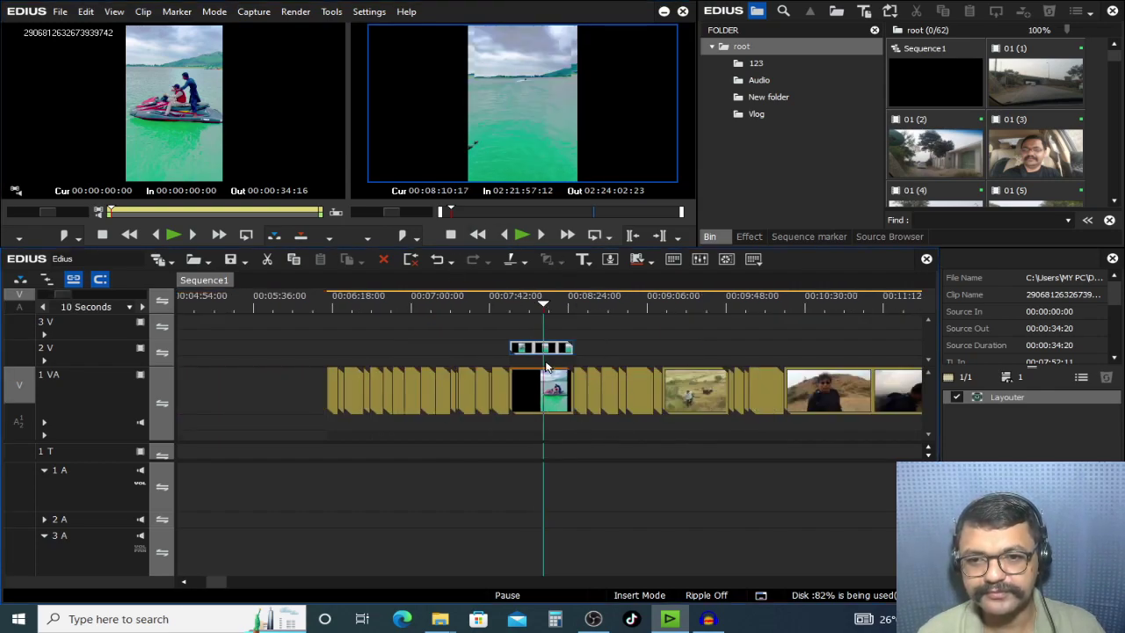
drag(526, 313, 564, 311)
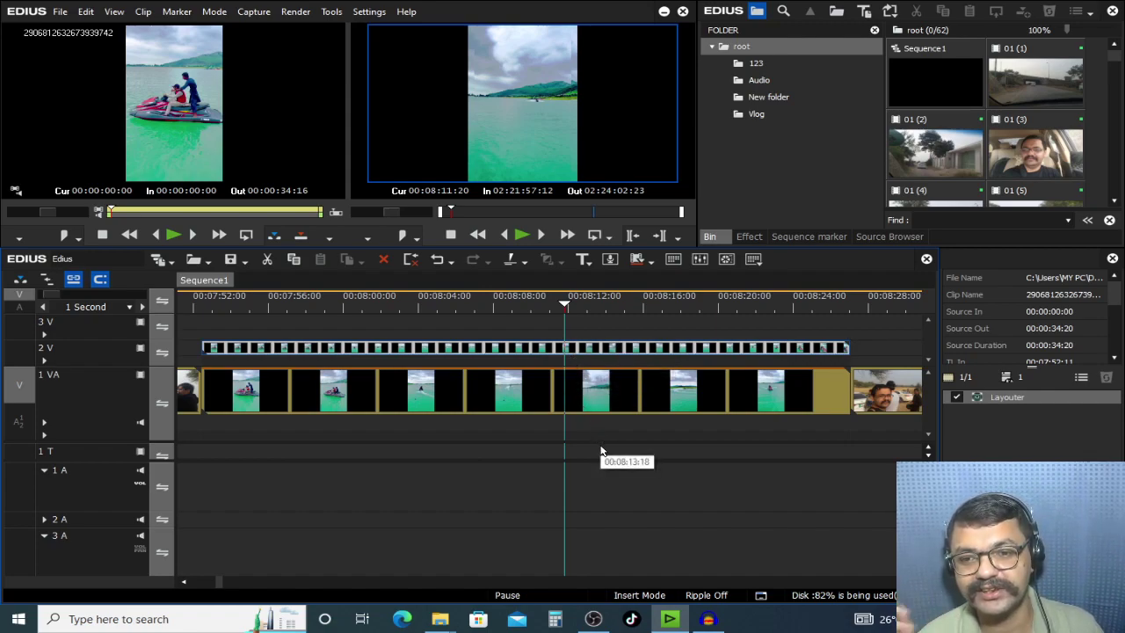
Step: Enlarge the preview windows by moving the boundary between them and the timeline down
click(590, 521)
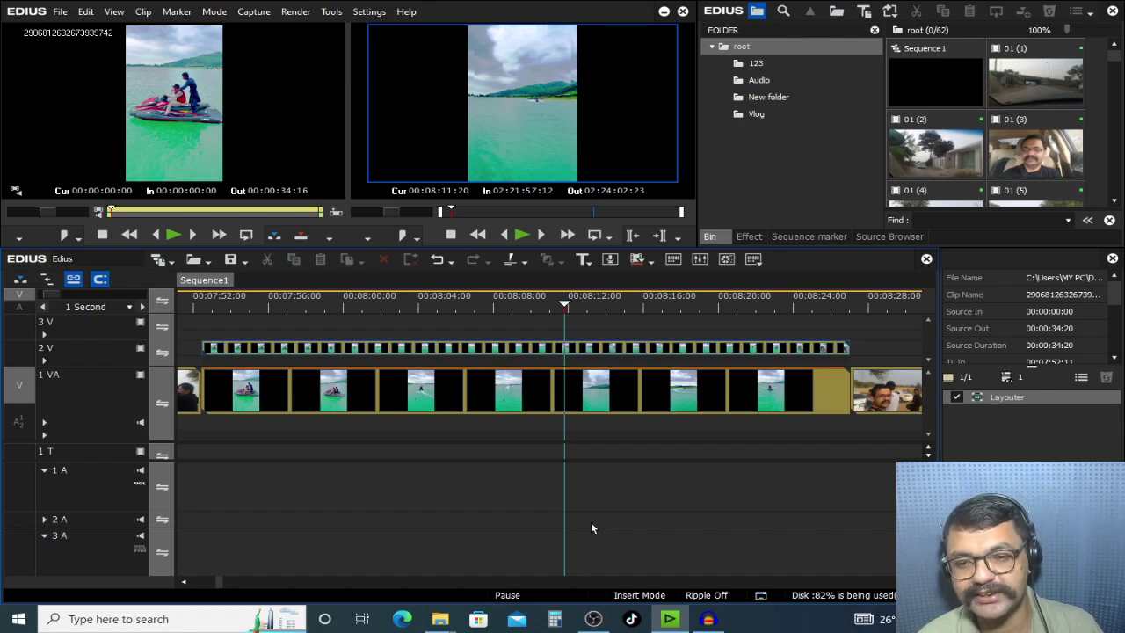
click(588, 397)
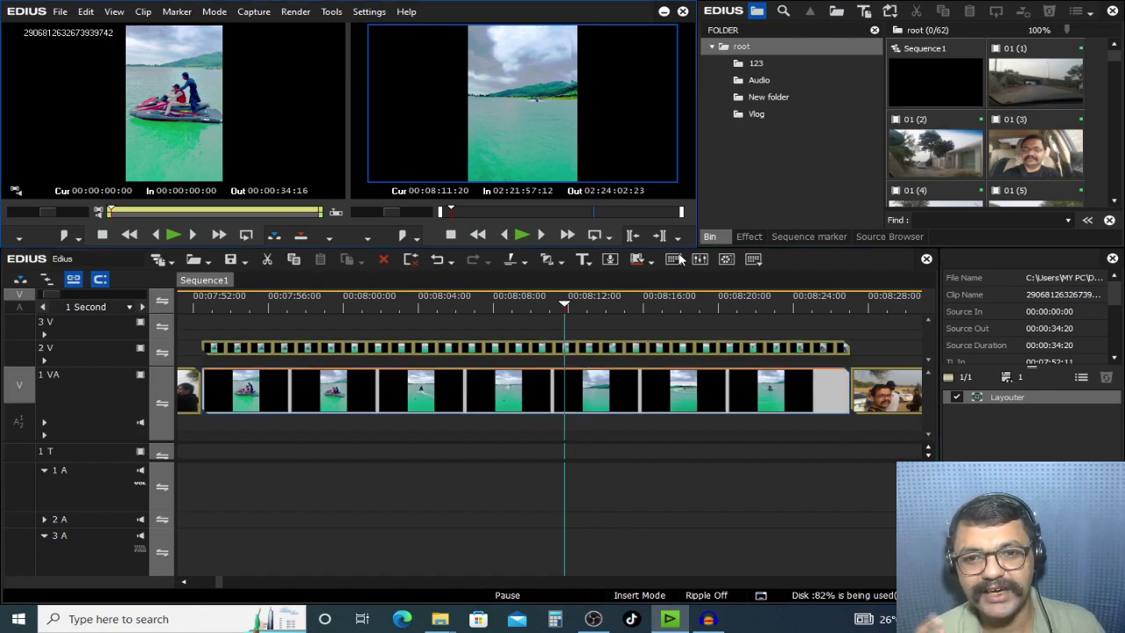
drag(675, 248, 675, 291)
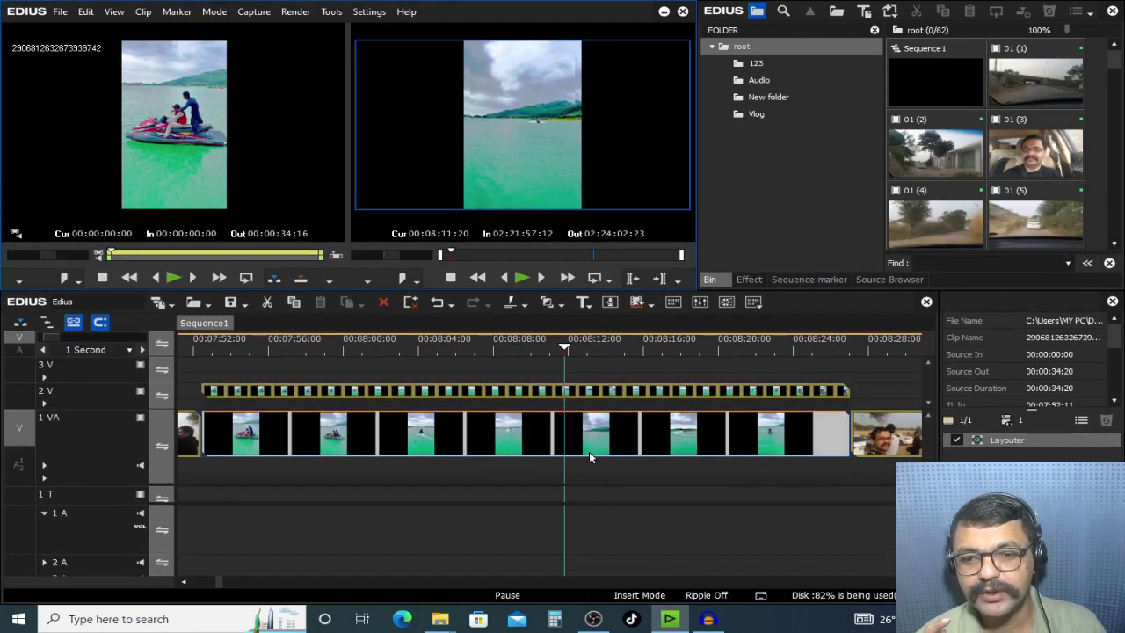
click(215, 158)
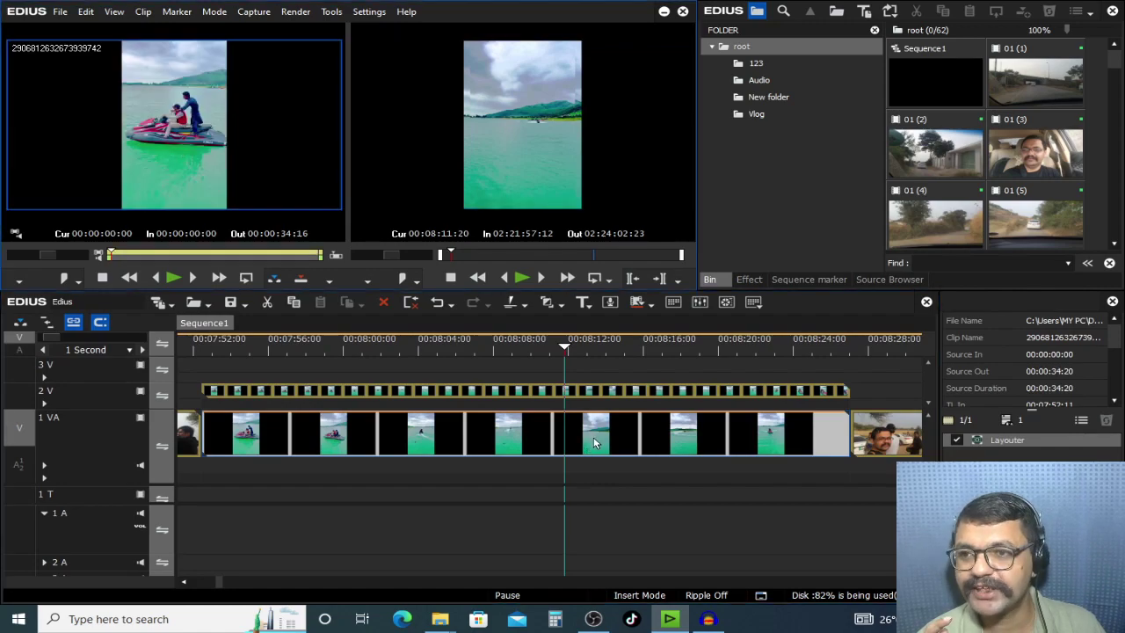
Step: Examine the jet-ski clip by scrubbing through it in the player and selecting its copies on tracks 2 V and 1 VA
double_click(570, 390)
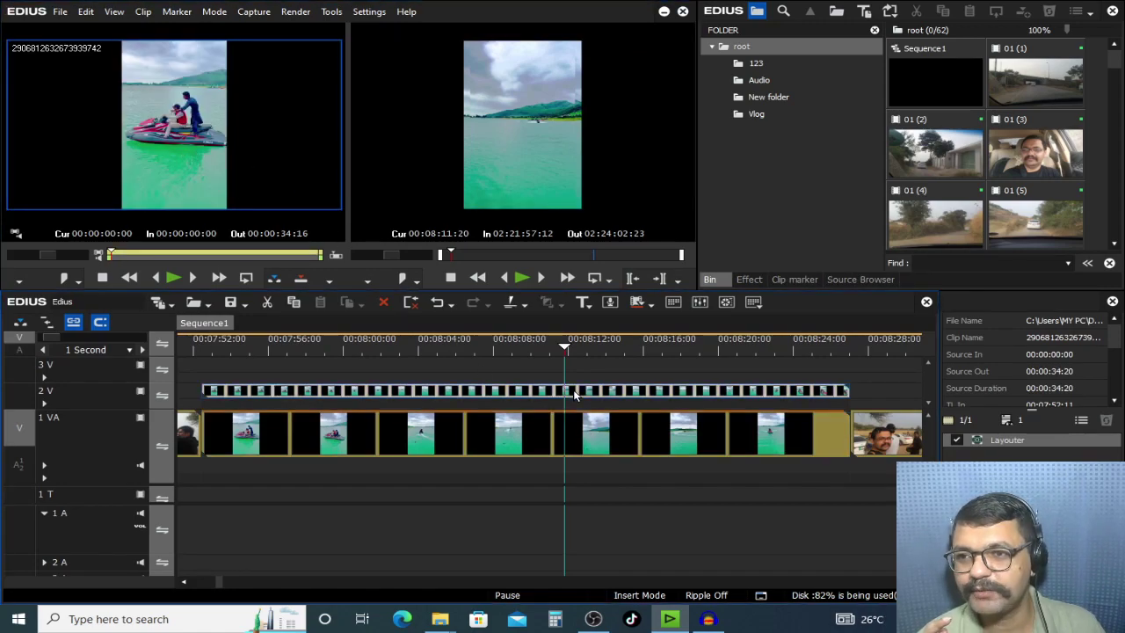
drag(111, 255, 174, 255)
double_click(364, 446)
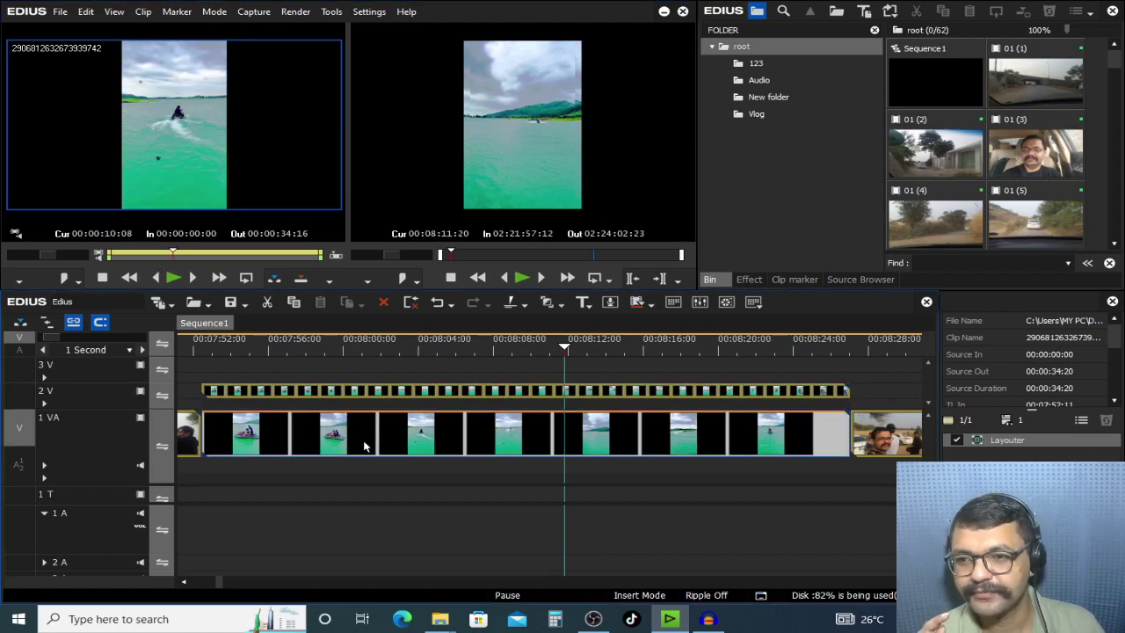
drag(168, 257, 250, 278)
click(557, 446)
click(569, 390)
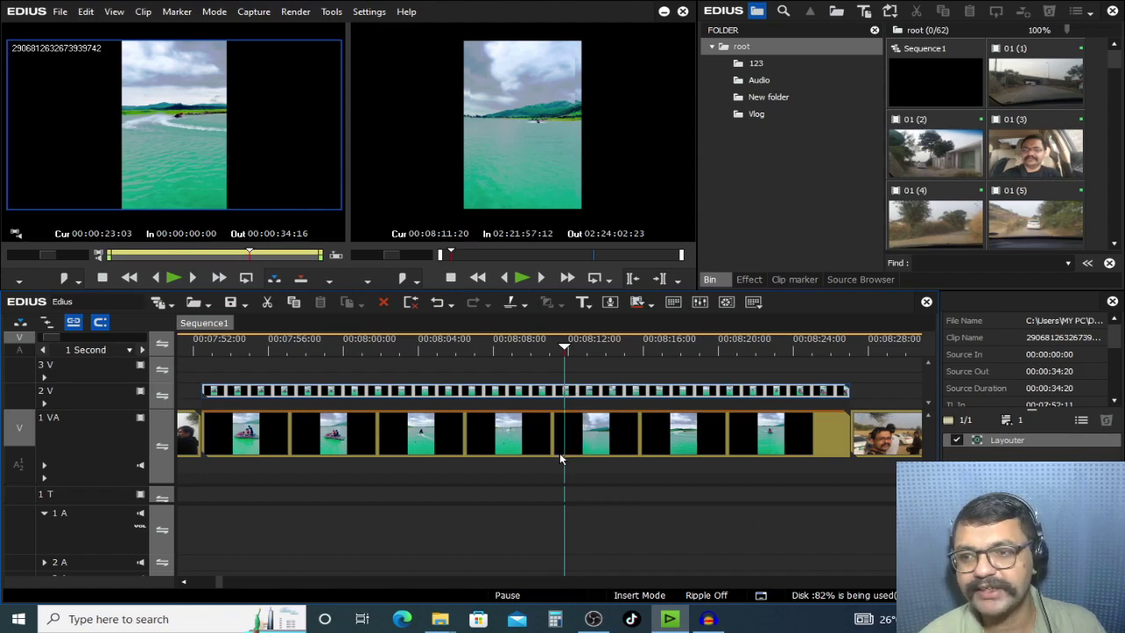
Step: Zoom the timeline out to 2 Seconds, scrub on to the full-frame landscape footage and select the 01 (21) clip on 1 VA
click(563, 345)
scroll(562, 411, down, 1)
drag(783, 347, 748, 444)
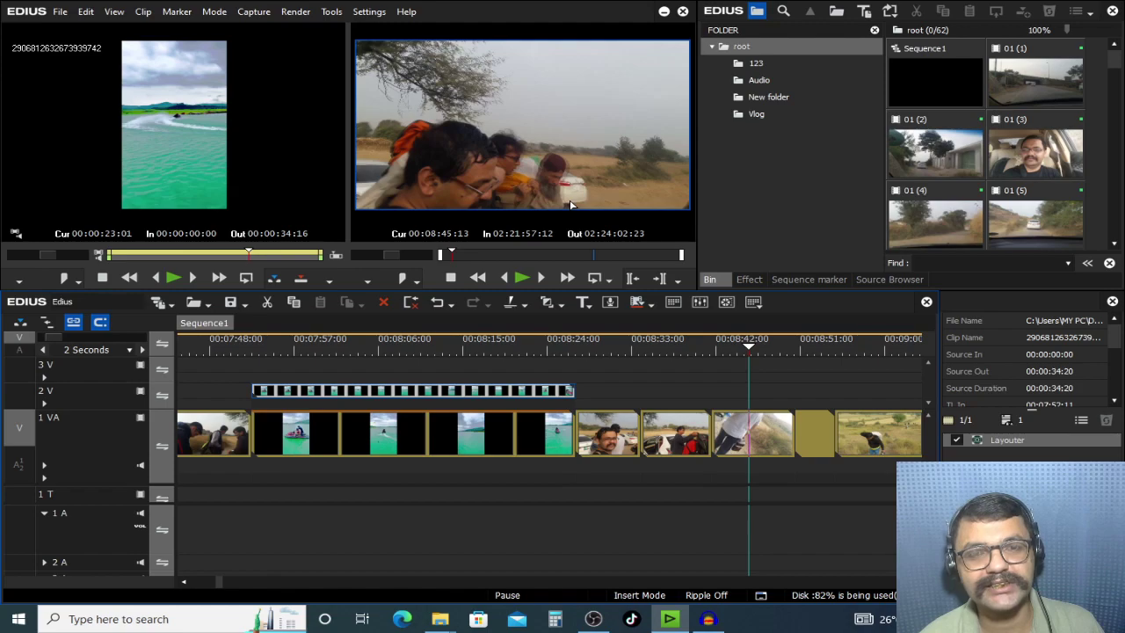
drag(762, 350, 757, 439)
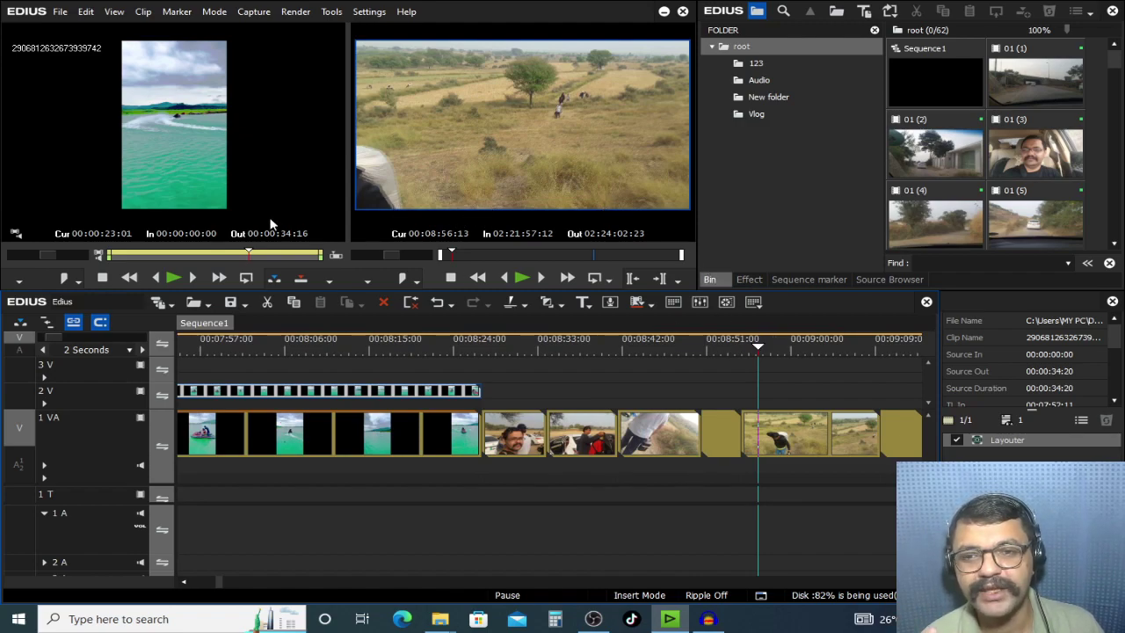
click(772, 425)
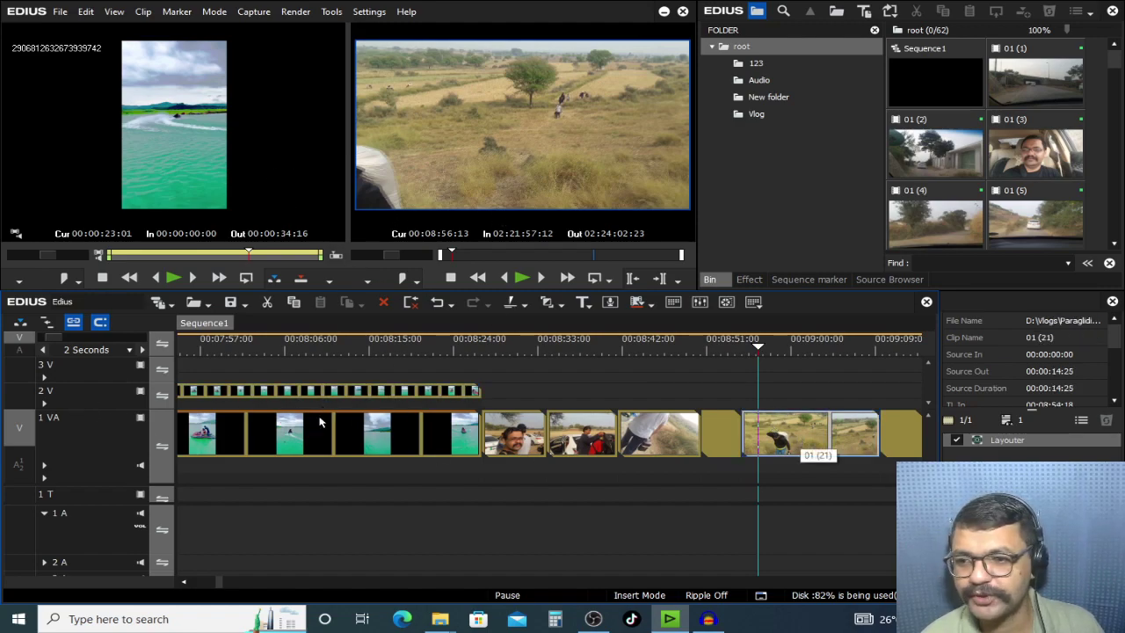
drag(75, 392, 763, 403)
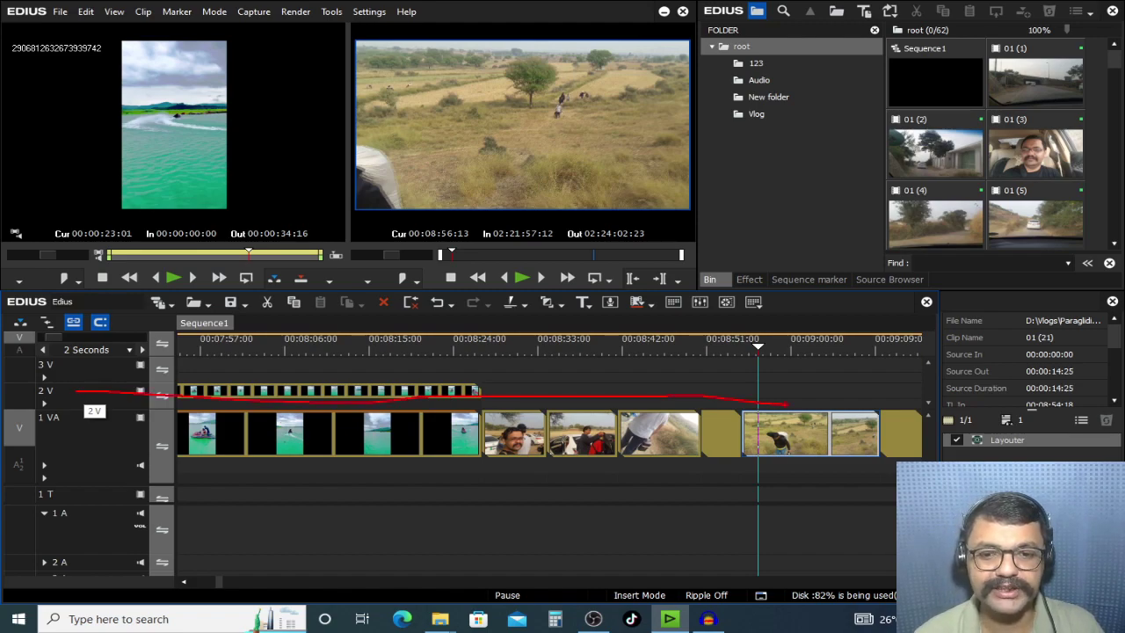
drag(358, 199, 703, 207)
drag(612, 45, 713, 74)
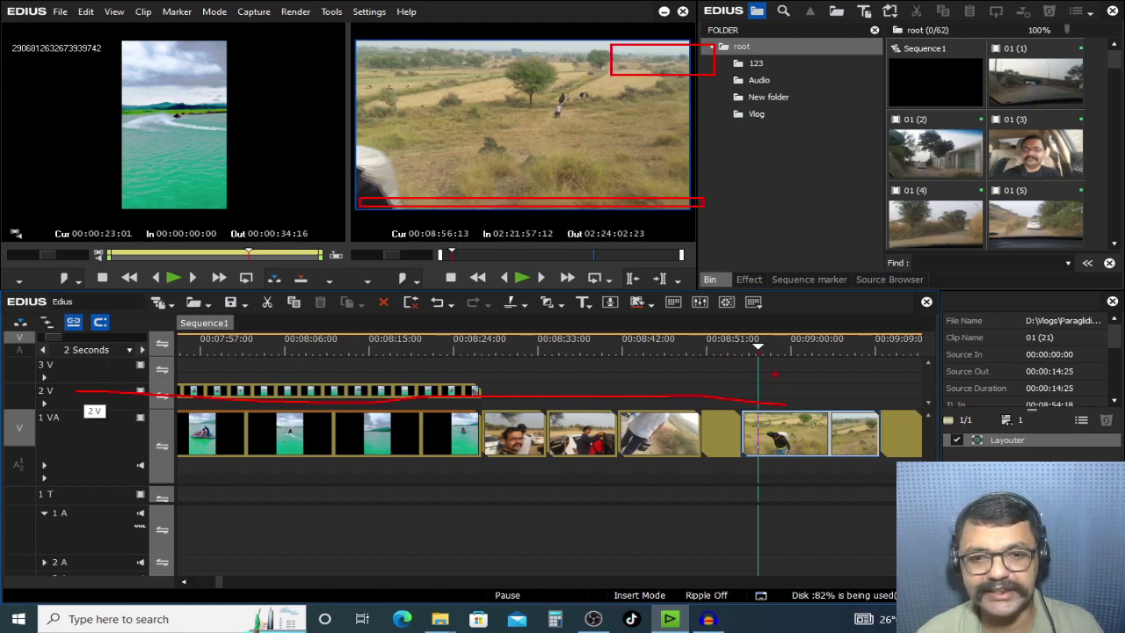
drag(730, 360, 840, 371)
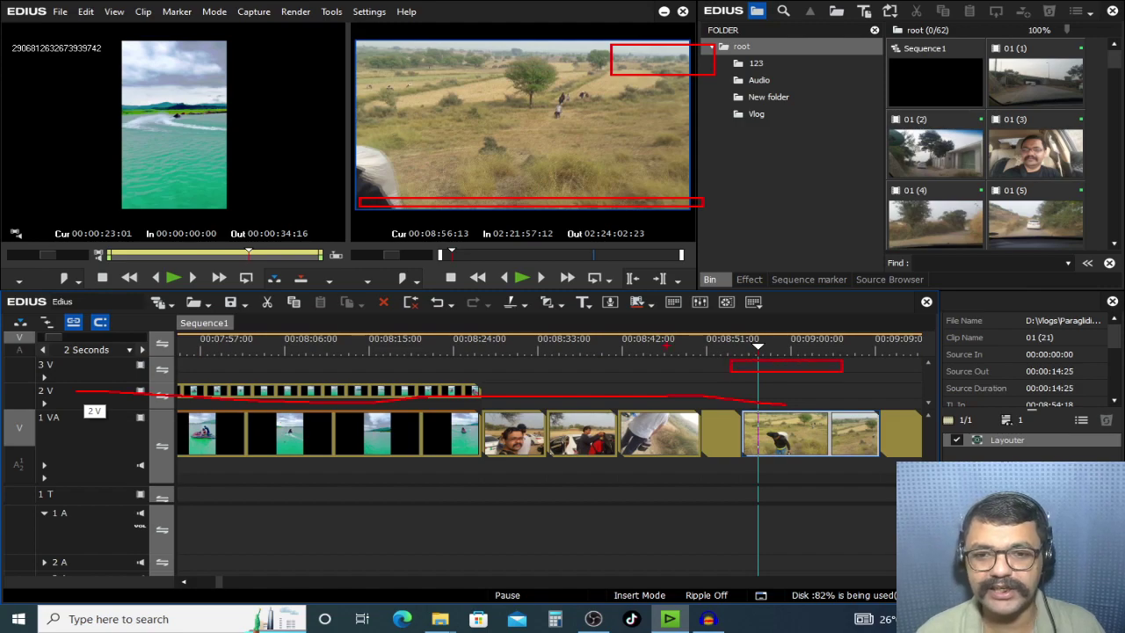
key(Escape)
Step: Delete the jet-ski clip from track 2 V and place the player clip there again, aligned with the start of the 1 VA jet-ski clip
drag(654, 348, 490, 395)
click(490, 393)
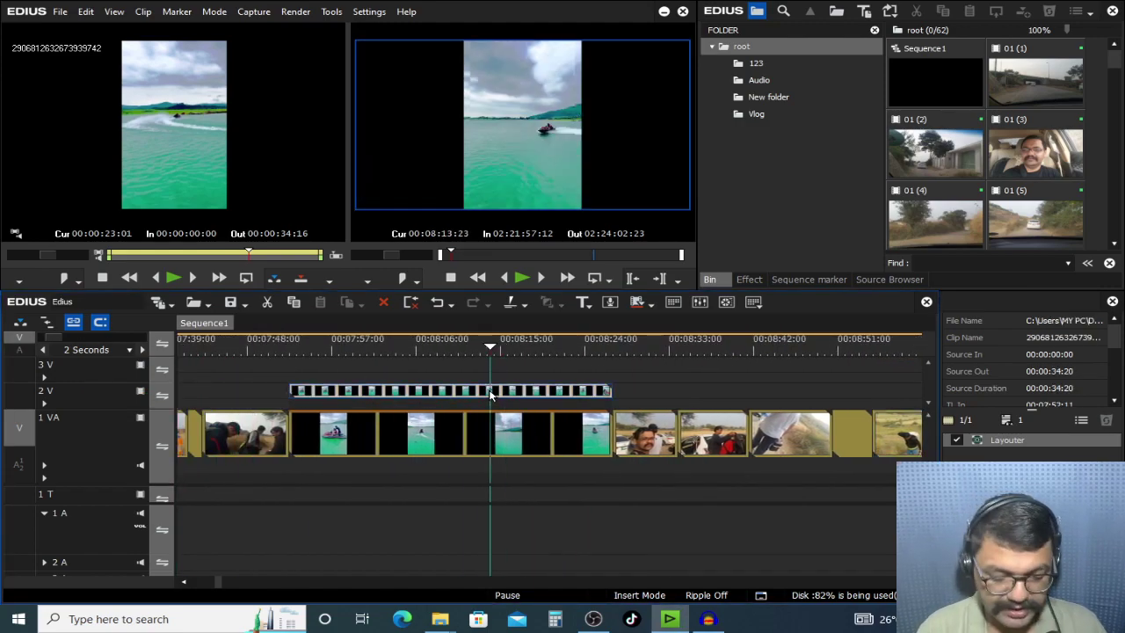
key(Delete)
click(498, 427)
mouse_move(209, 80)
mouse_down()
mouse_move(408, 376)
mouse_move(297, 390)
mouse_up()
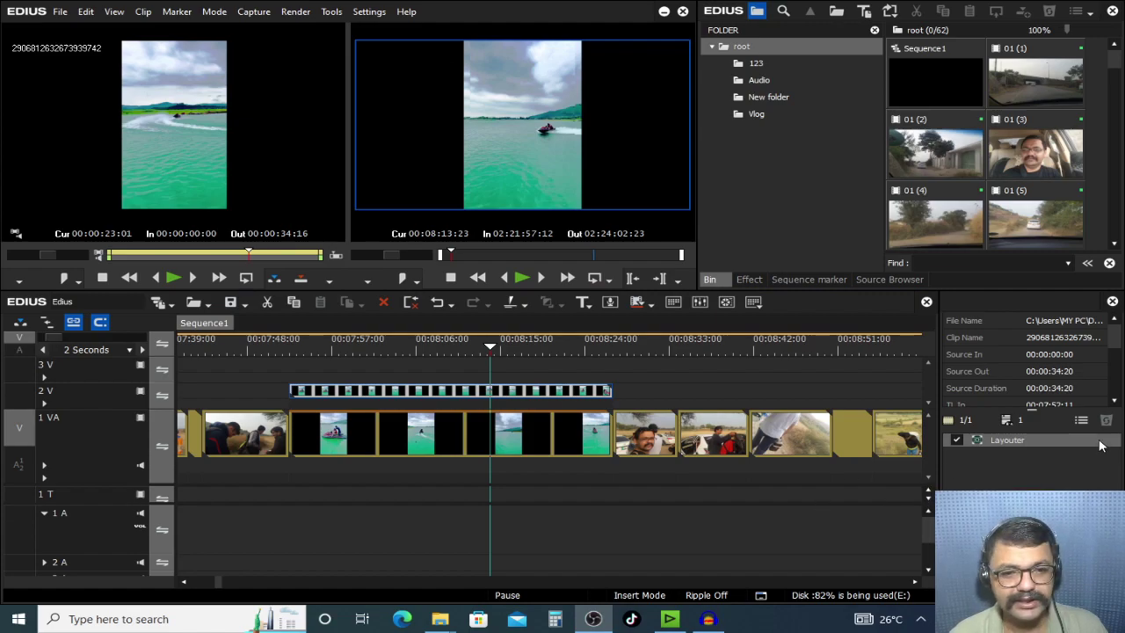
Step: Open the 2 V jet-ski clip in Layouter, make its keyframe area taller and examine the frame at several zoom levels
key(ctrl+1)
click(987, 447)
drag(813, 401, 1019, 472)
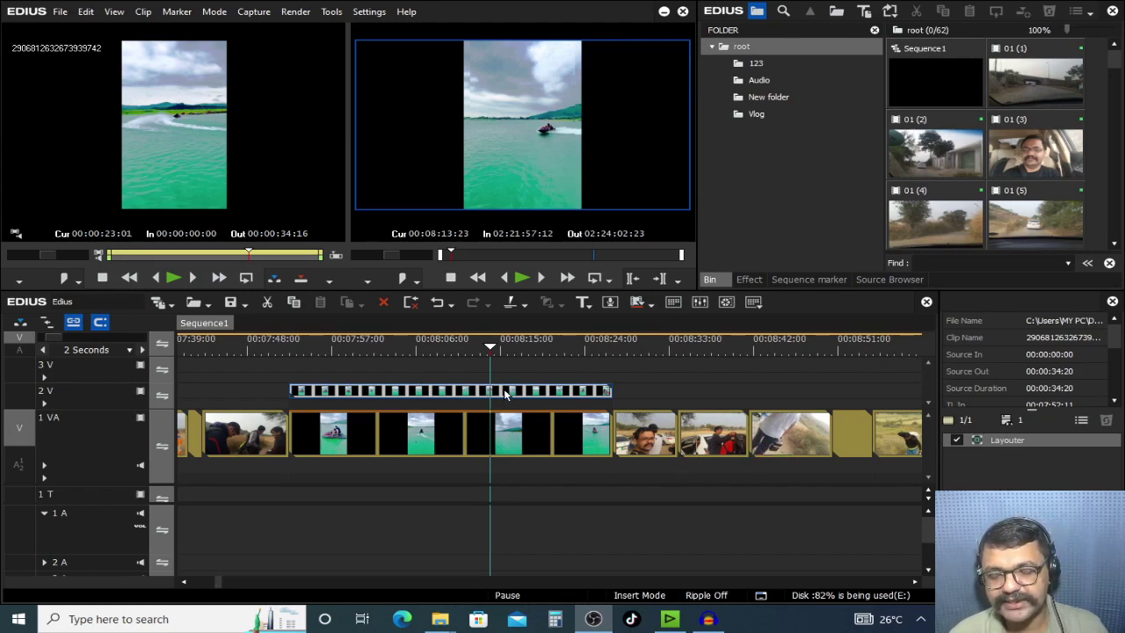
key(F7)
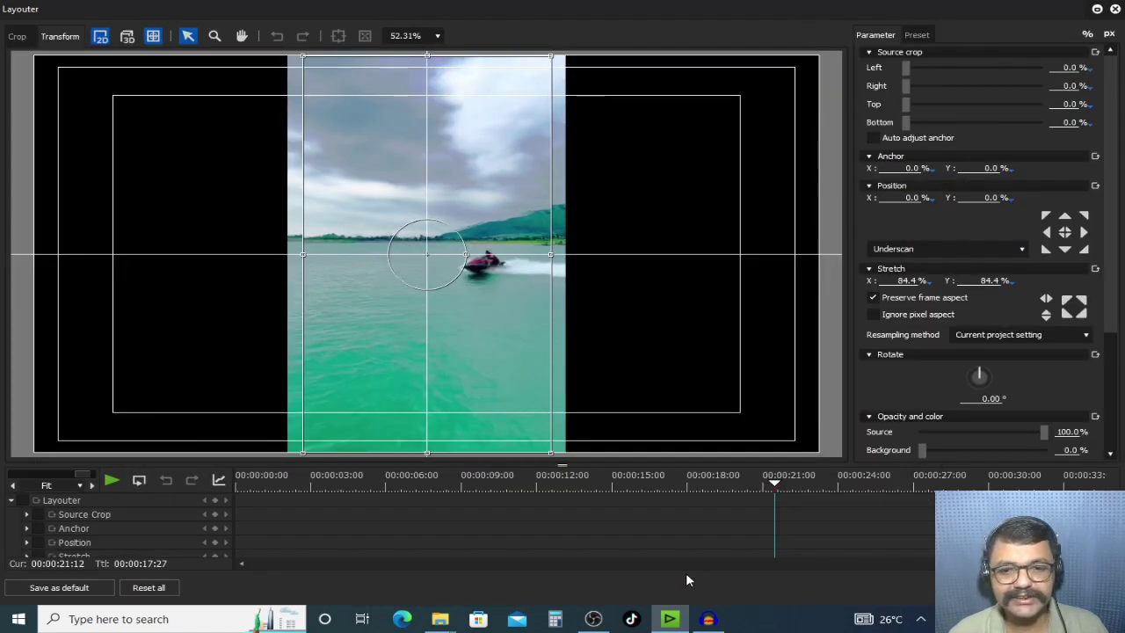
scroll(549, 400, down, 2)
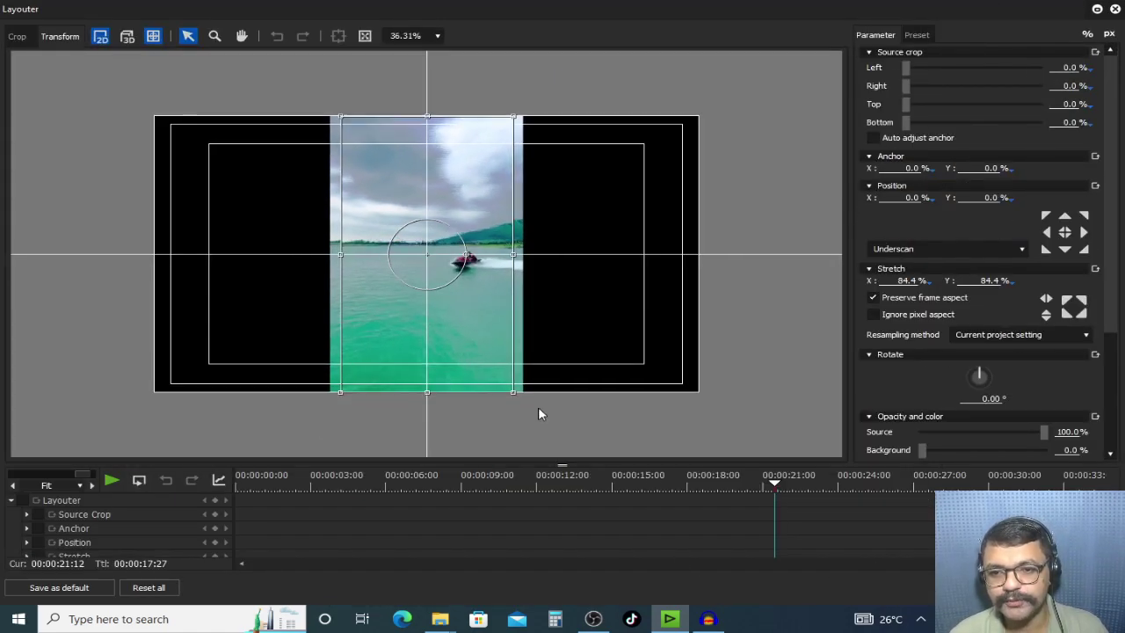
scroll(538, 417, down, 2)
mouse_move(562, 464)
mouse_down()
mouse_move(566, 325)
mouse_move(531, 249)
mouse_move(562, 436)
mouse_up()
scroll(536, 255, down, 3)
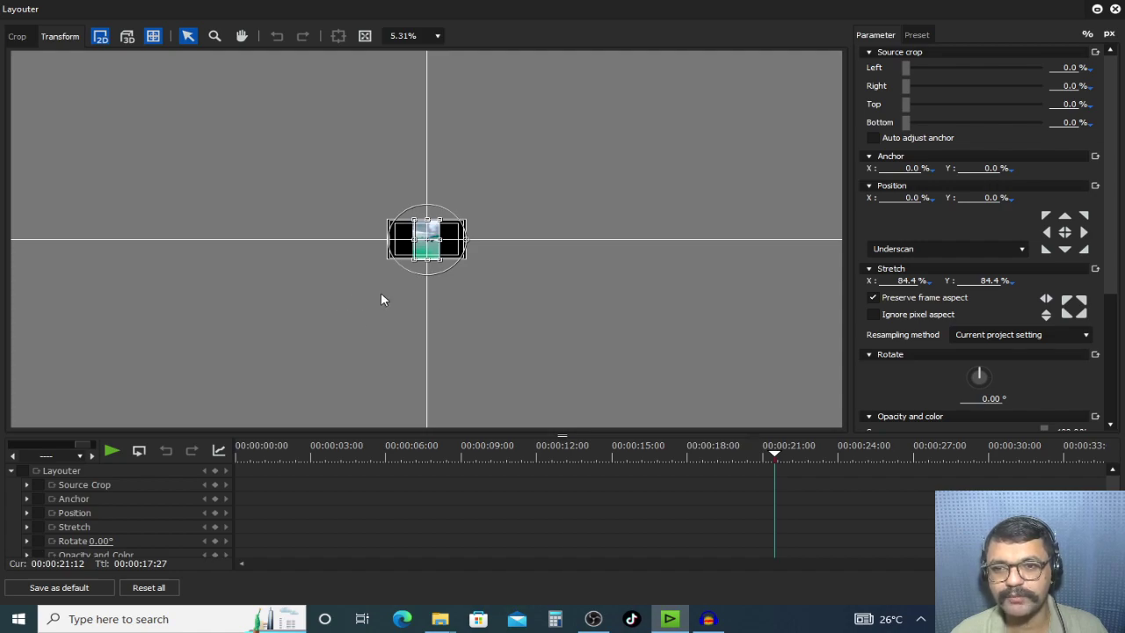
scroll(452, 280, up, 5)
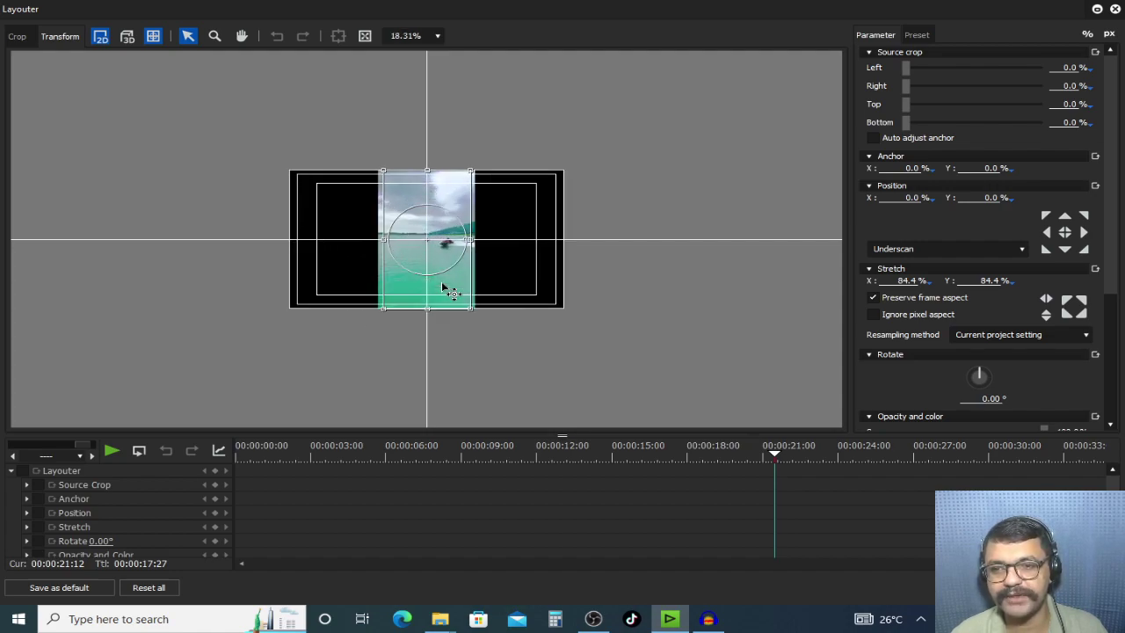
scroll(450, 299, up, 3)
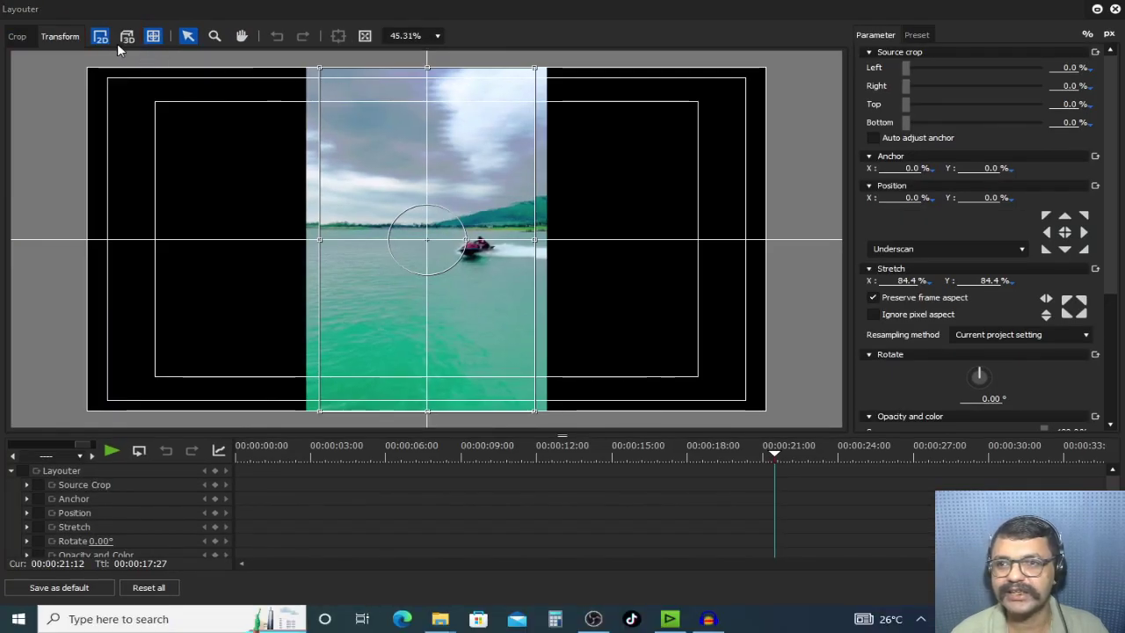
Step: Try out the Pan and Zoom tools on the Layouter preview and close Layouter
click(243, 35)
drag(428, 184, 238, 80)
click(215, 36)
drag(404, 237, 377, 143)
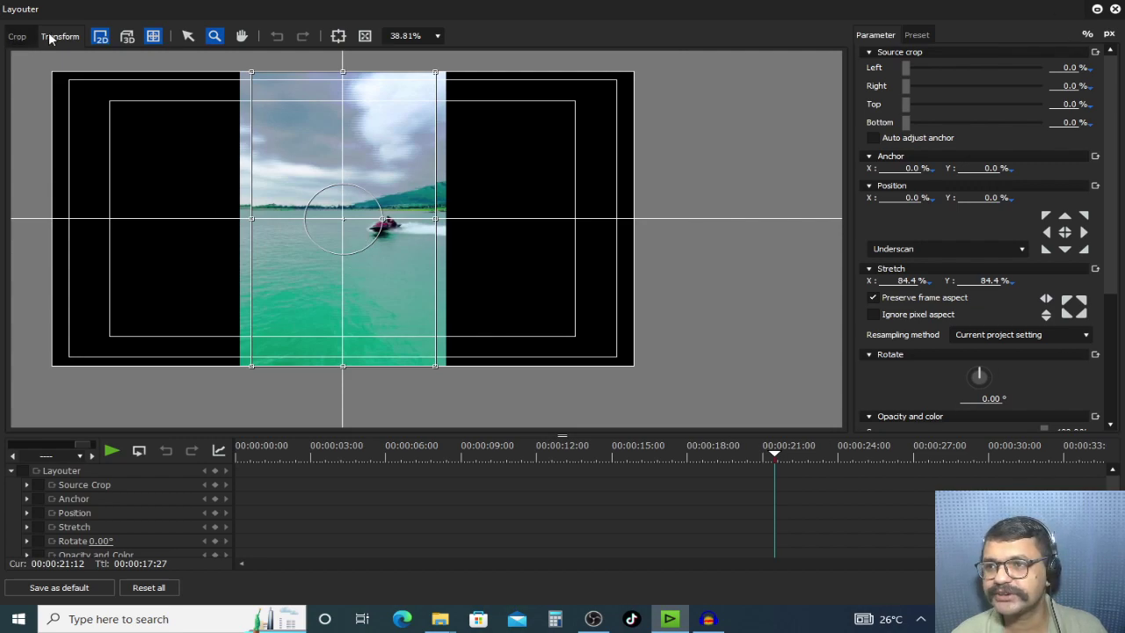
click(1114, 9)
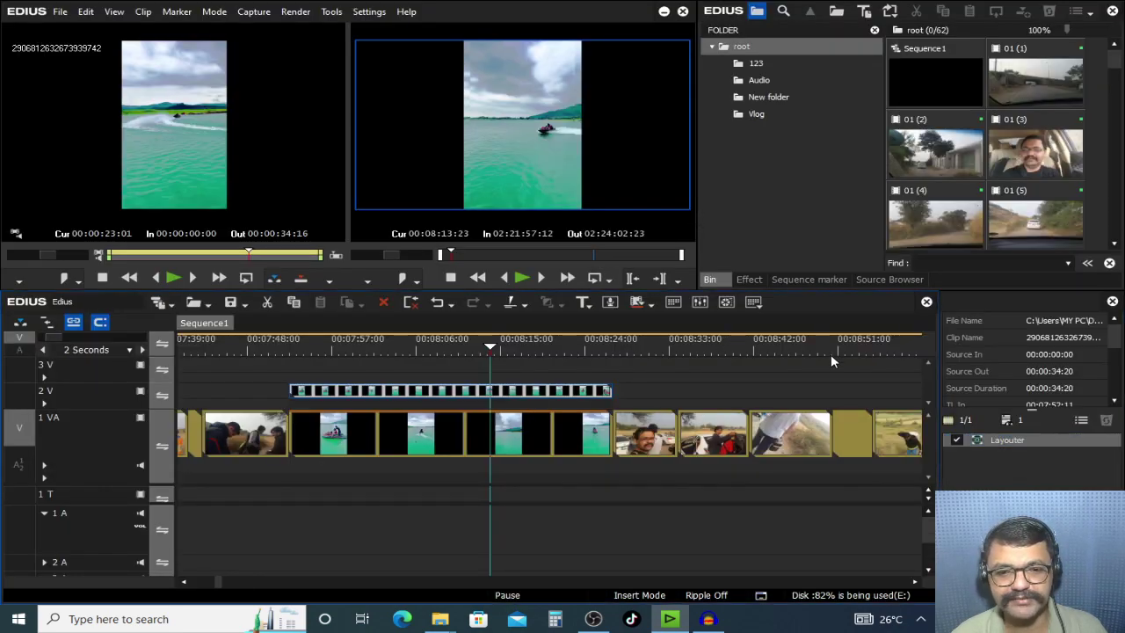
Step: Move the playhead onto the 01 (18) clip on 1 VA and open that clip in Layouter
drag(832, 345, 583, 451)
click(583, 451)
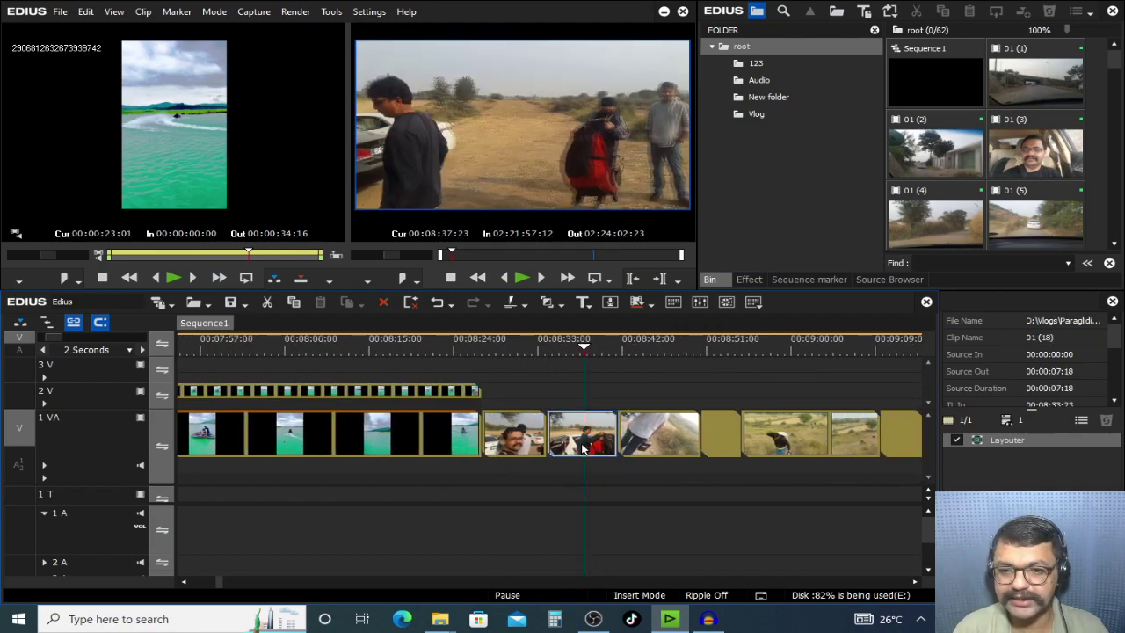
key(F7)
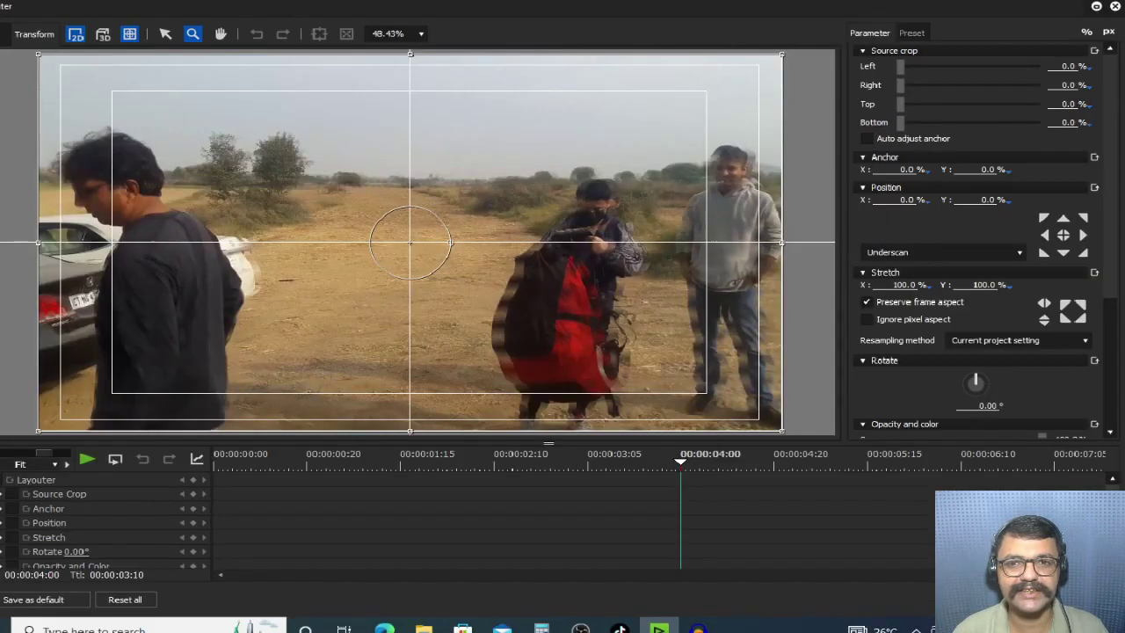
Step: Try out the left source crop on the 01 (18) clip, apply it at 46.50% and scrub the clip slightly
click(1035, 70)
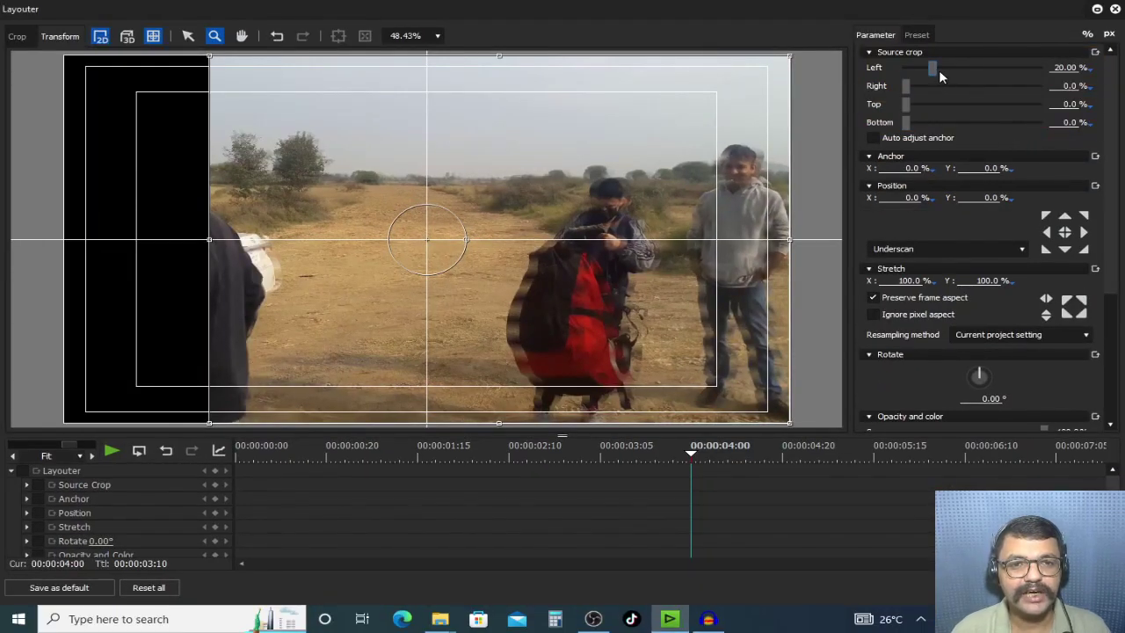
drag(941, 72, 906, 68)
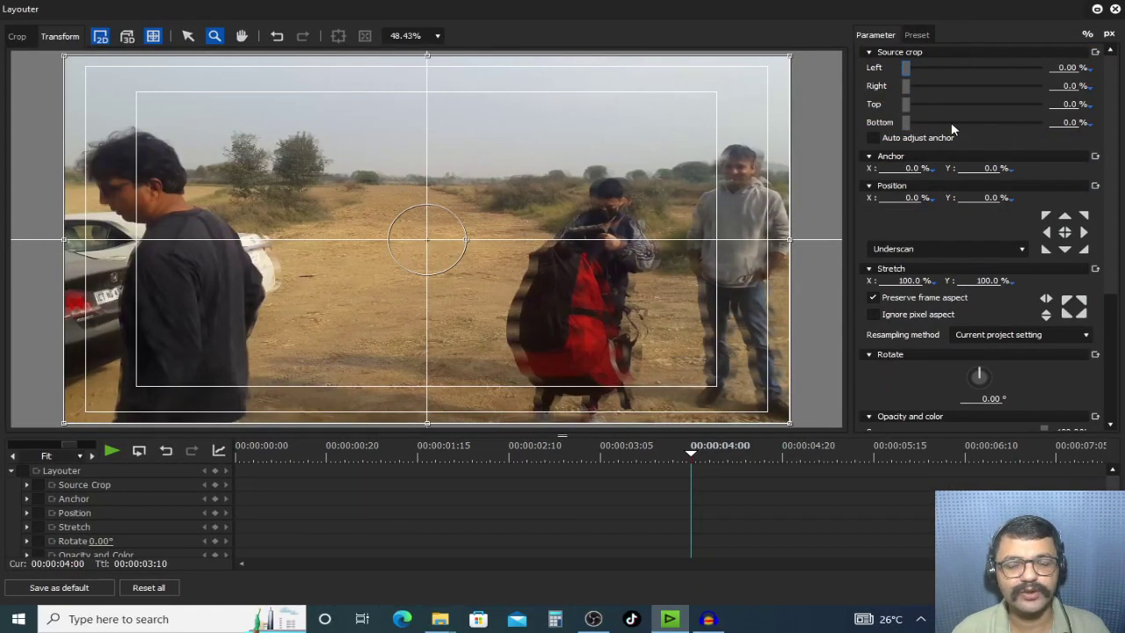
drag(906, 66, 968, 73)
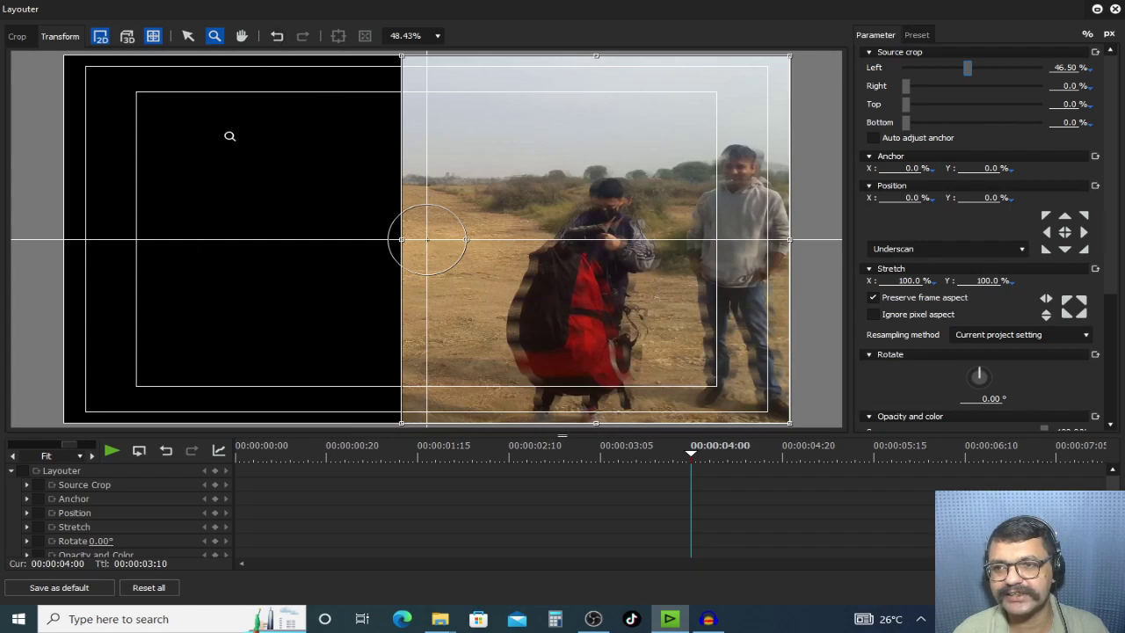
click(1011, 587)
drag(584, 347, 585, 355)
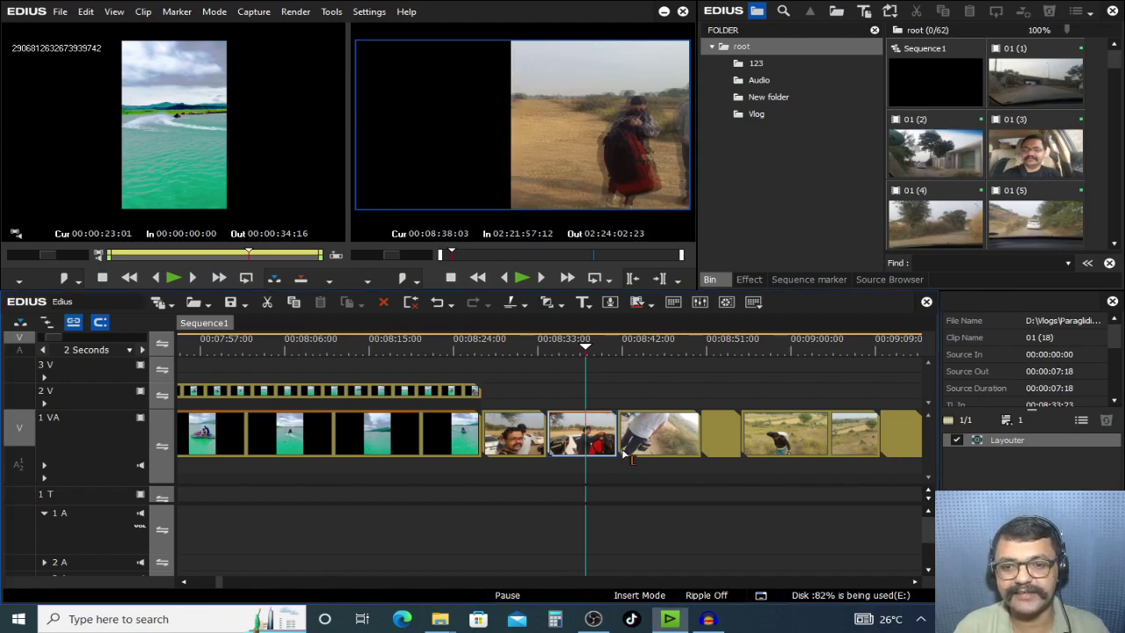
Step: Reopen Layouter for the 01 (18) clip and set its source crop to left 31.20%, right 32.30%, top 35.30% and bottom 39.40%
click(1007, 440)
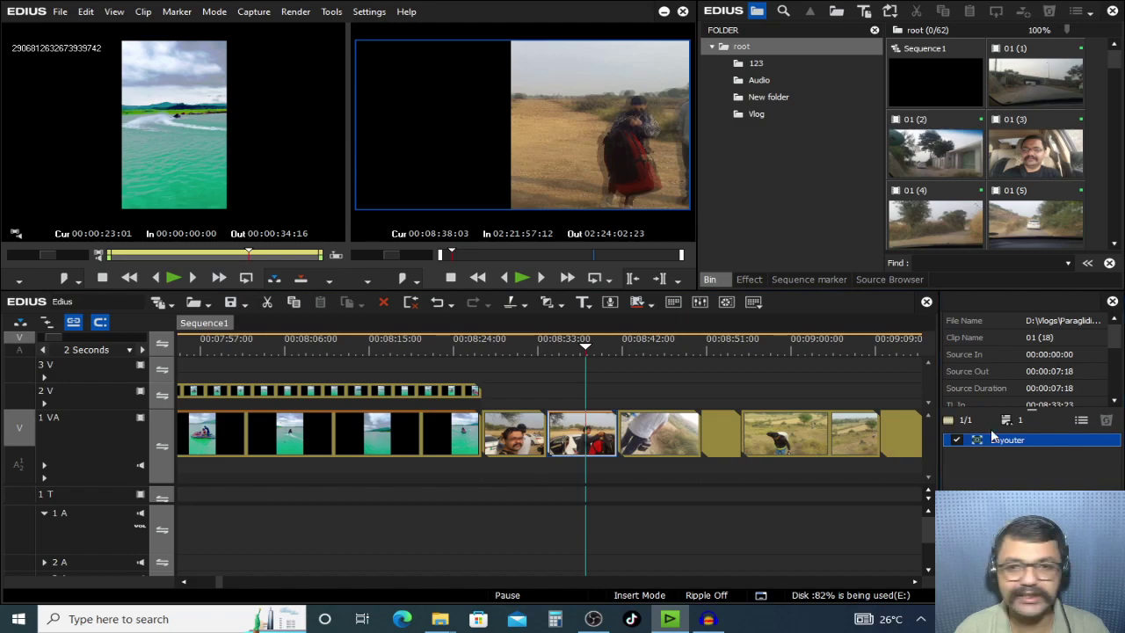
double_click(999, 440)
drag(906, 85, 947, 79)
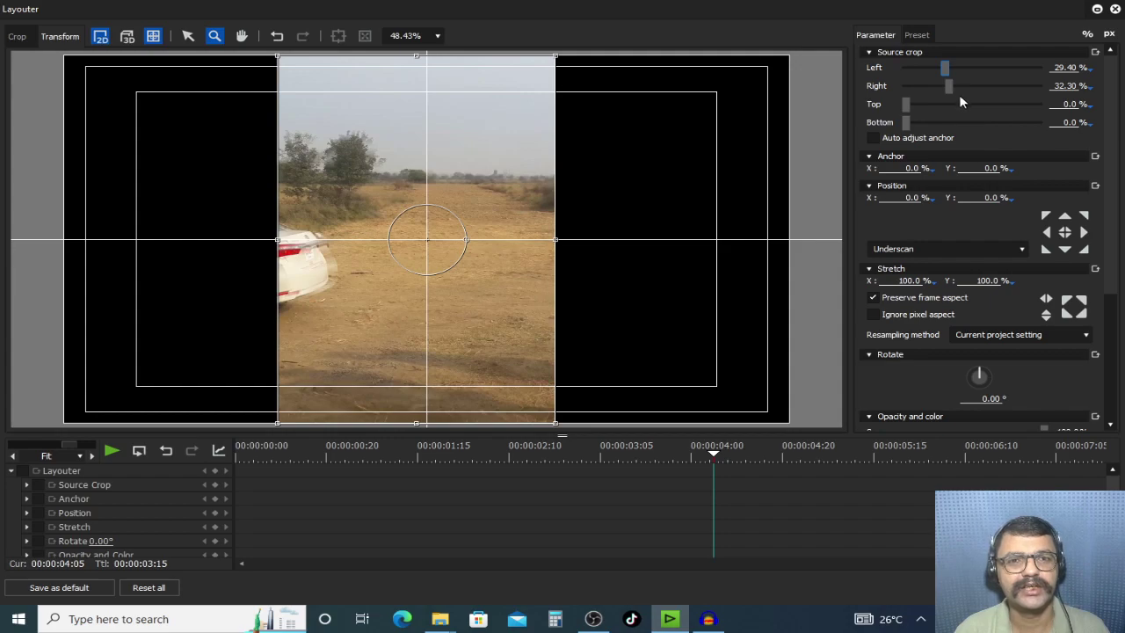
drag(946, 69, 948, 69)
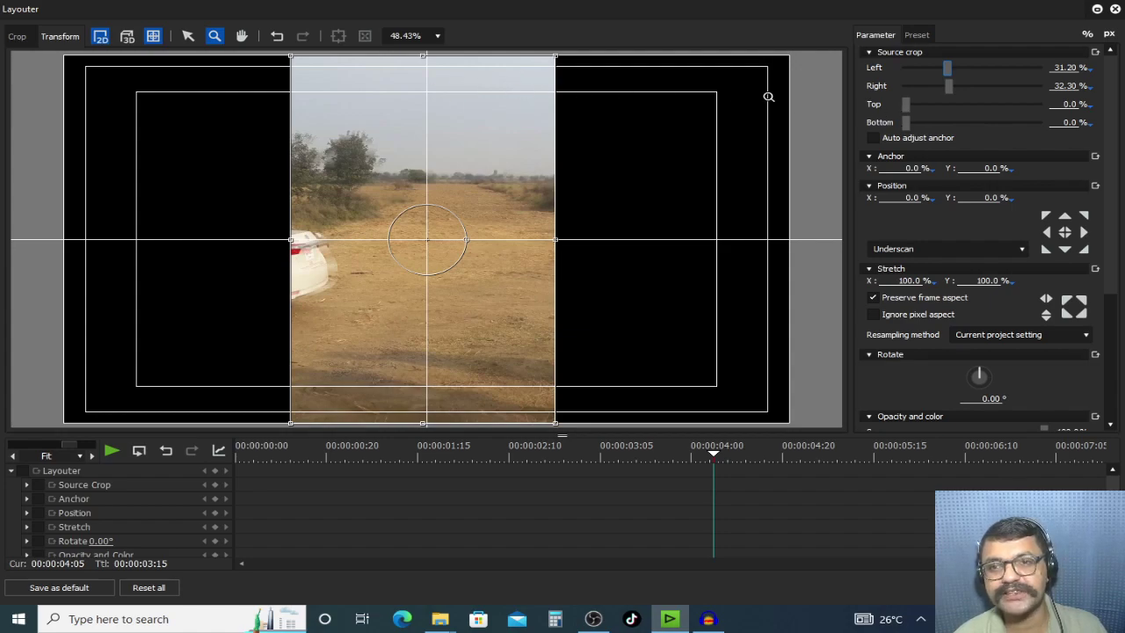
drag(904, 106, 959, 139)
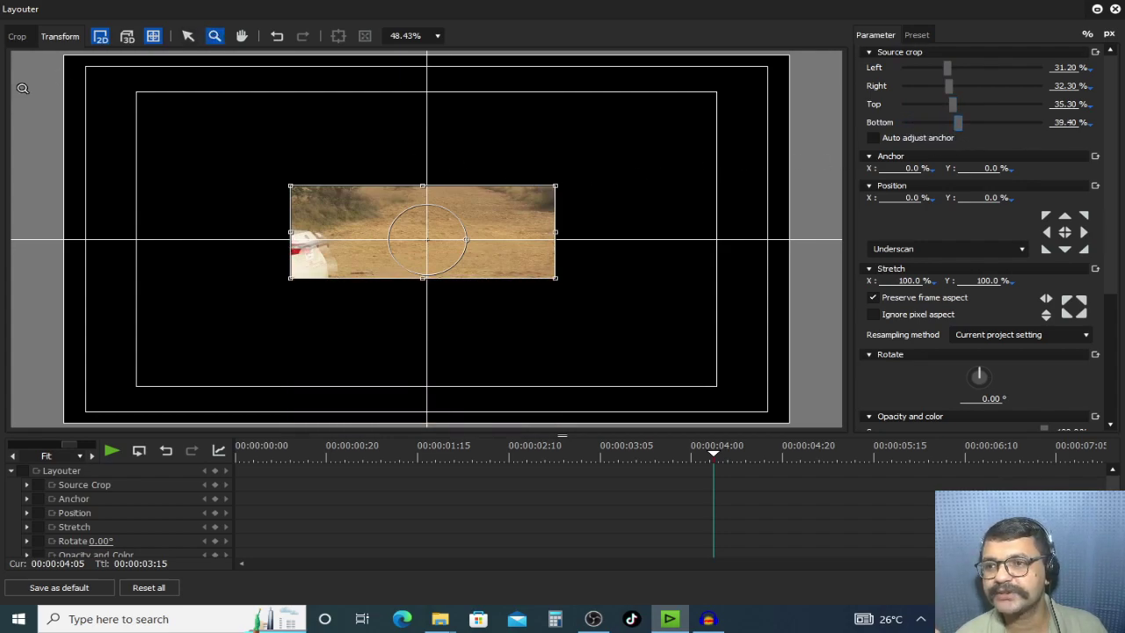
Step: Reset the left, top and bottom source crops to 0.00%, set the right crop to 50.60%, and apply the layout
drag(946, 69, 860, 85)
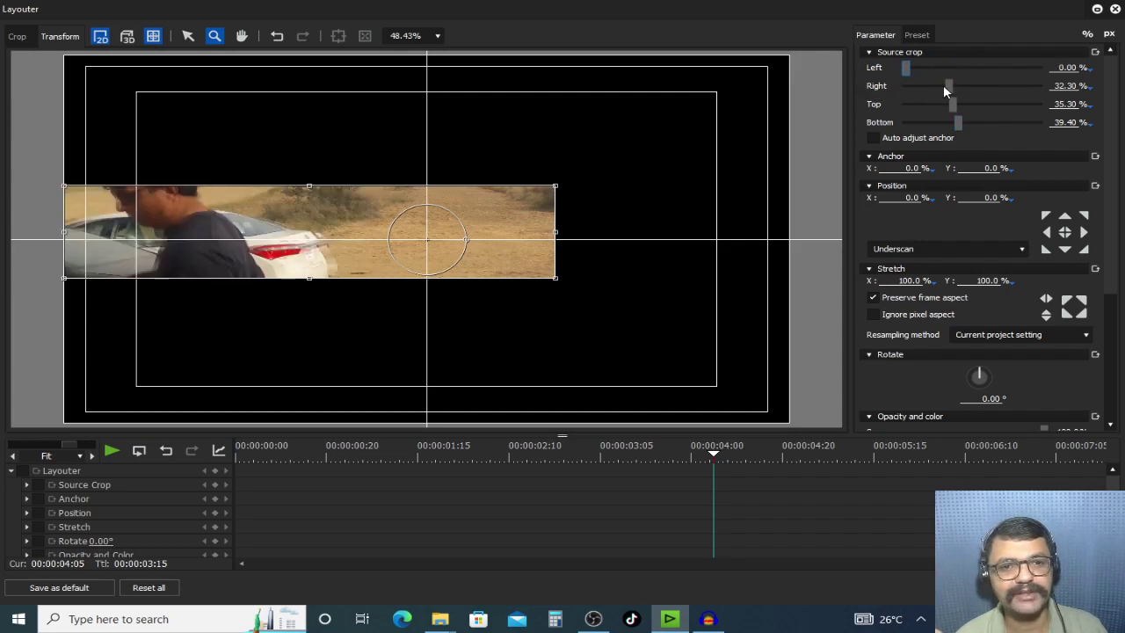
drag(957, 122, 873, 135)
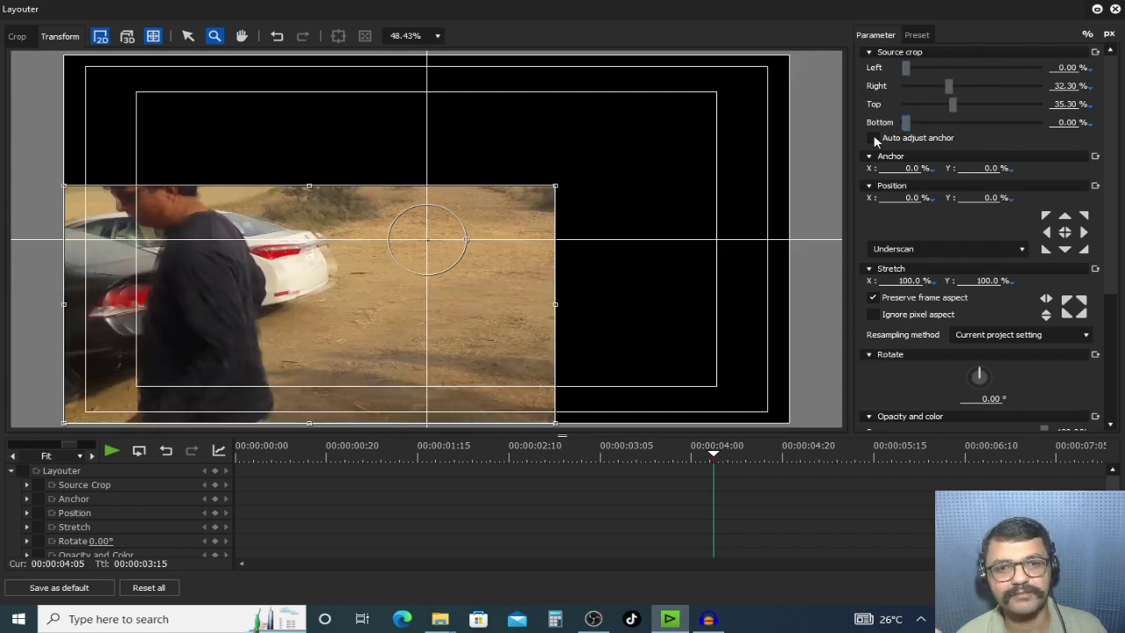
drag(948, 105, 846, 116)
drag(950, 84, 976, 88)
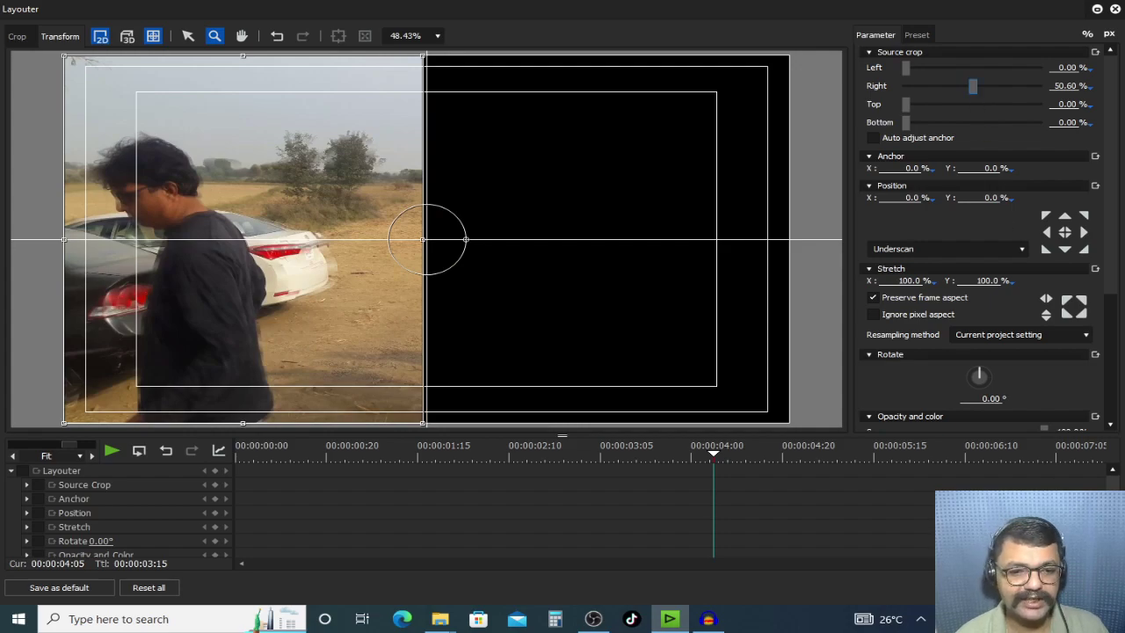
key(Return)
Step: Paste a copy of the 01 (17) clip onto 2 V and align its start with the 01 (18) clip on 1 VA
click(537, 437)
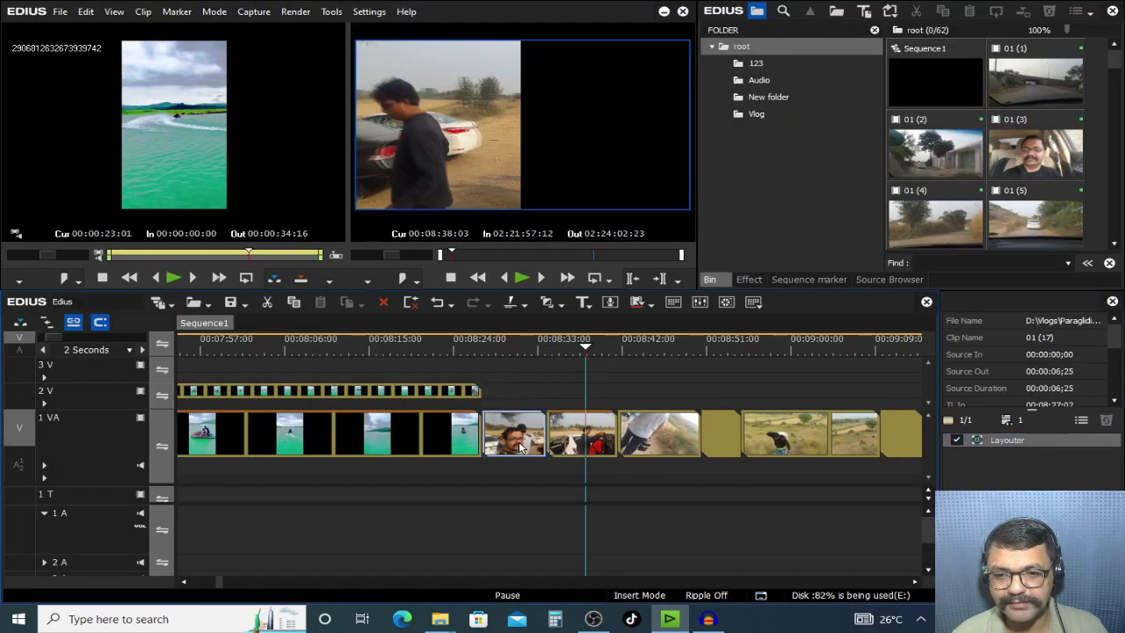
click(86, 401)
key(ctrl+v)
click(549, 351)
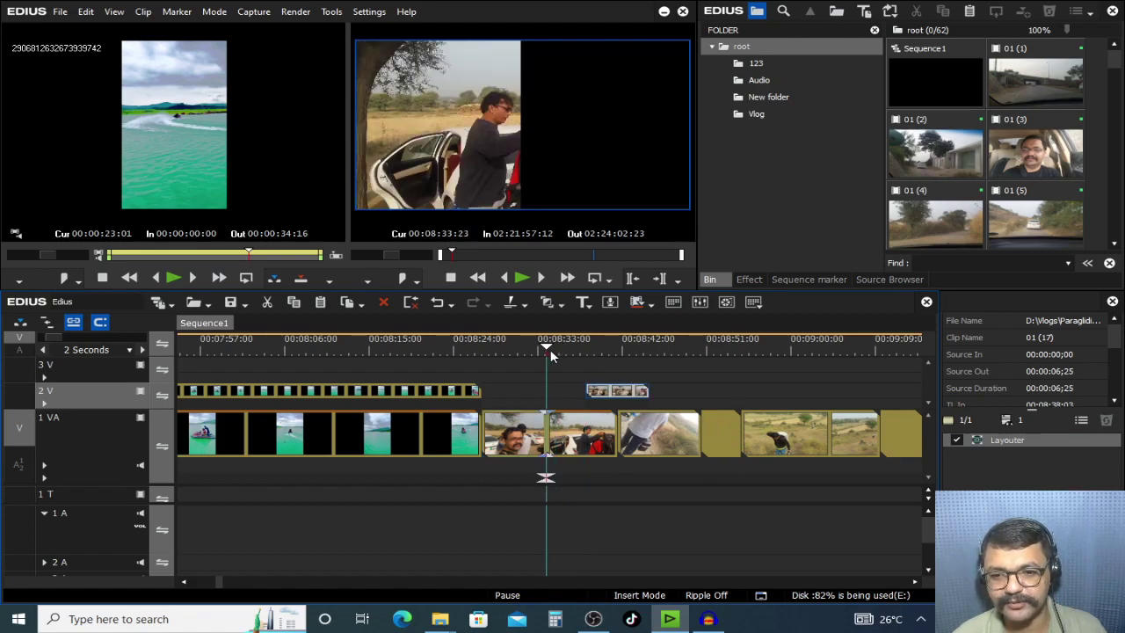
drag(616, 388, 578, 394)
click(579, 350)
click(581, 355)
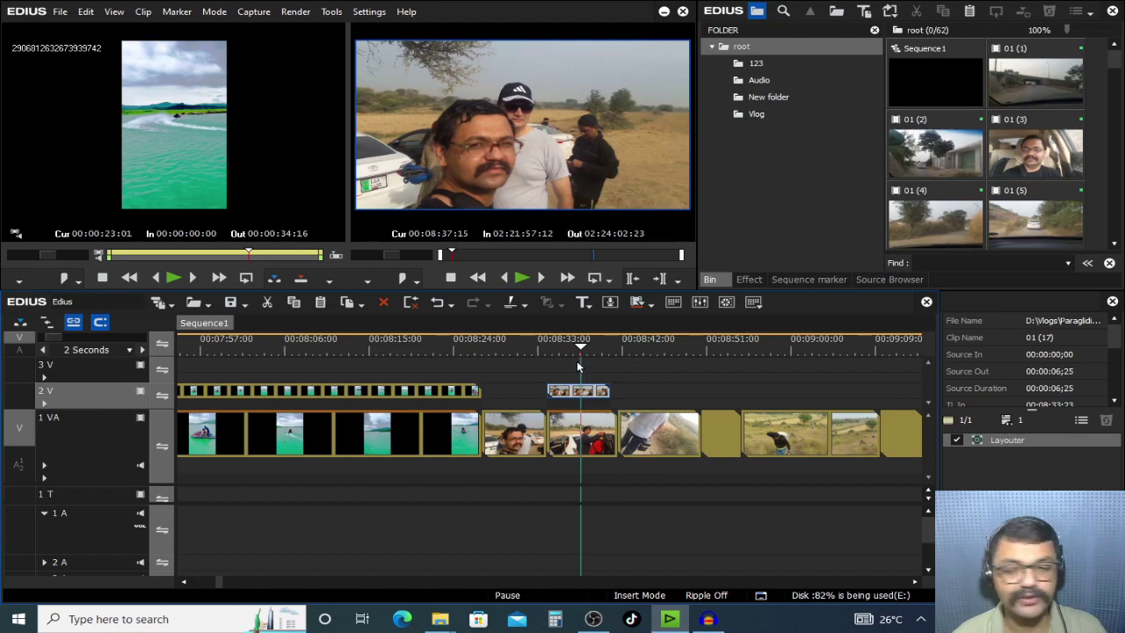
click(648, 389)
click(582, 395)
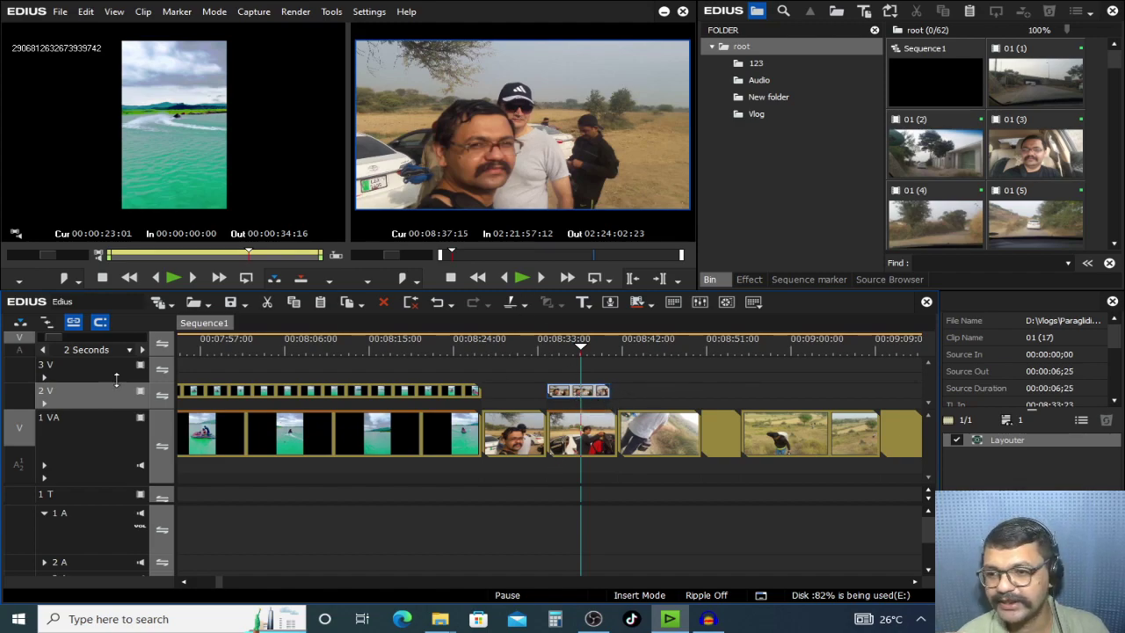
Step: Try moving the 01 (18) clip up to 3 V above the other clip and return it to 1 VA
drag(575, 435, 576, 369)
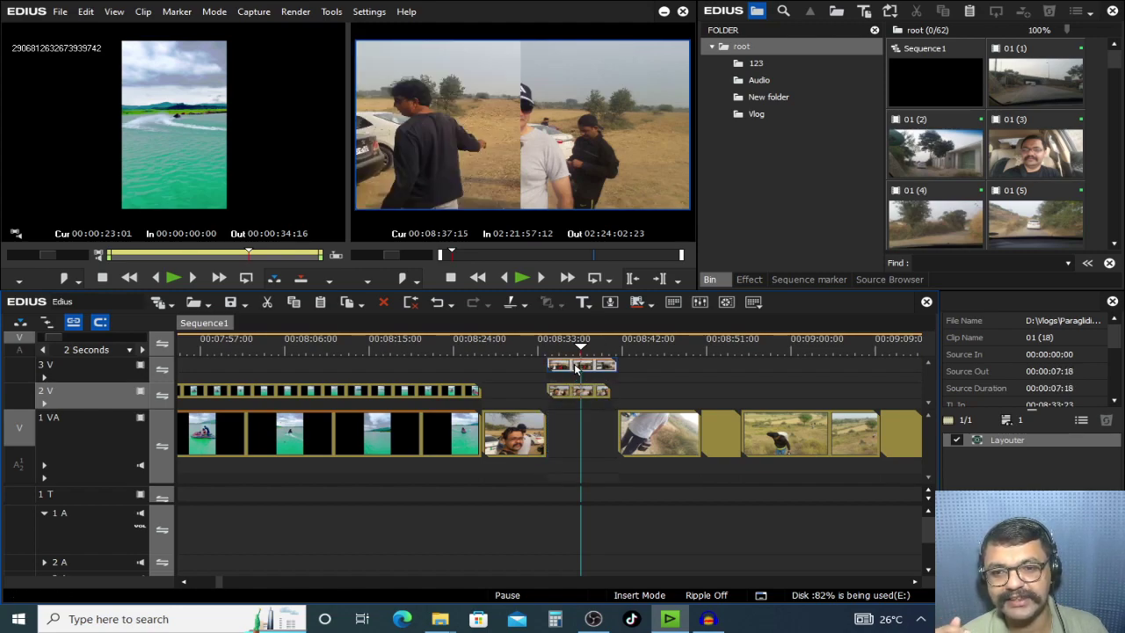
drag(580, 444, 580, 444)
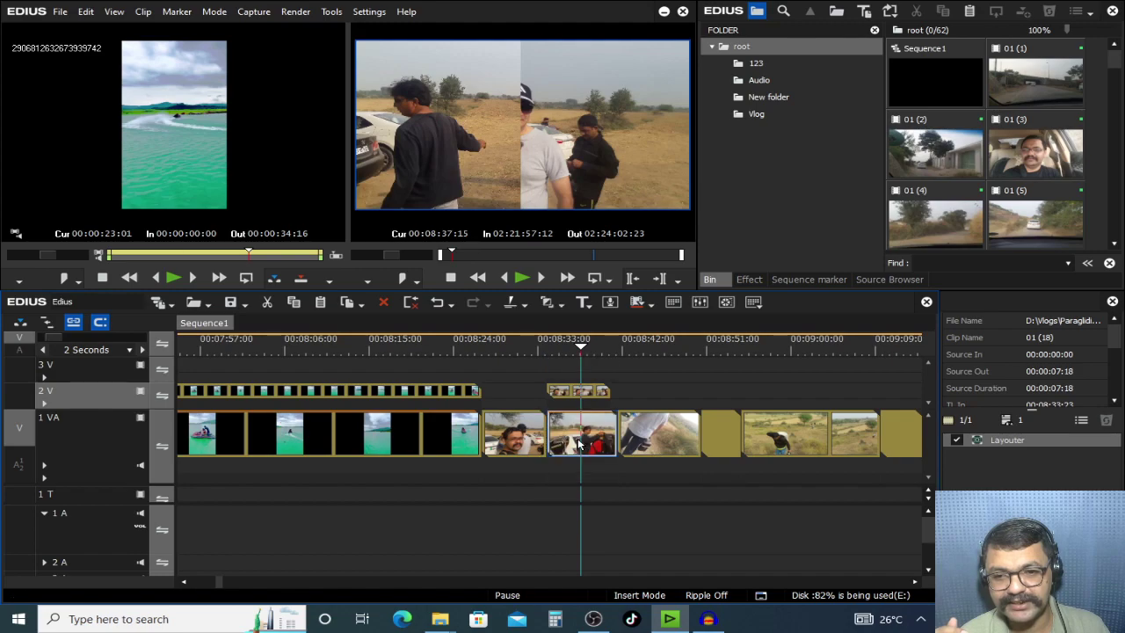
click(580, 393)
Step: Set the right source crop of the 01 (18) clip on 1 VA to 50% in Layouter and apply it
click(594, 431)
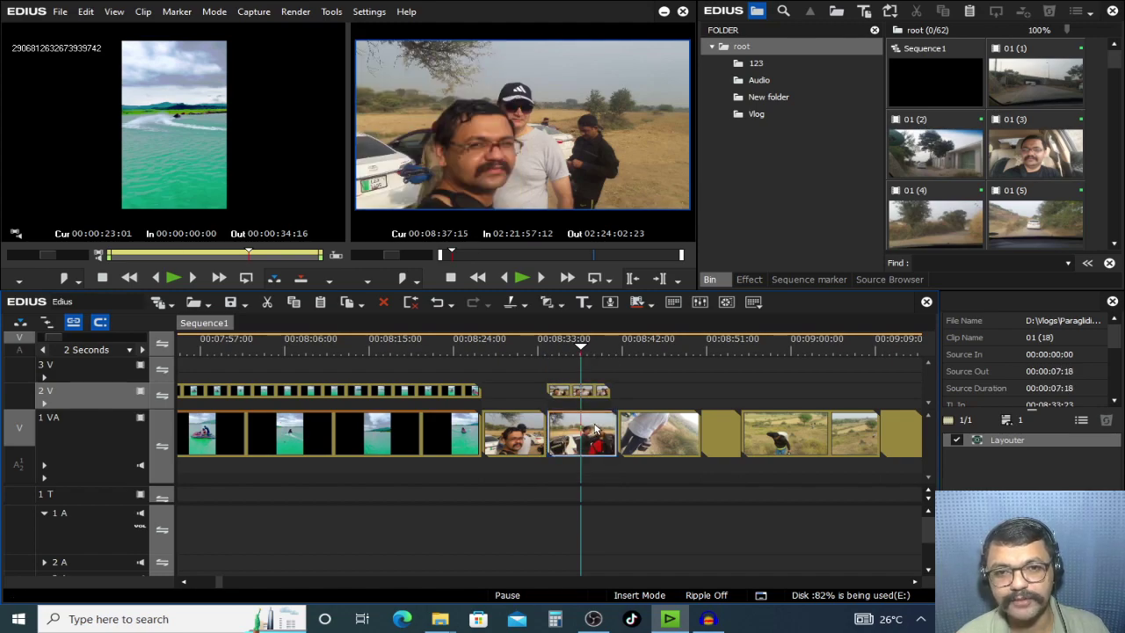
double_click(1024, 440)
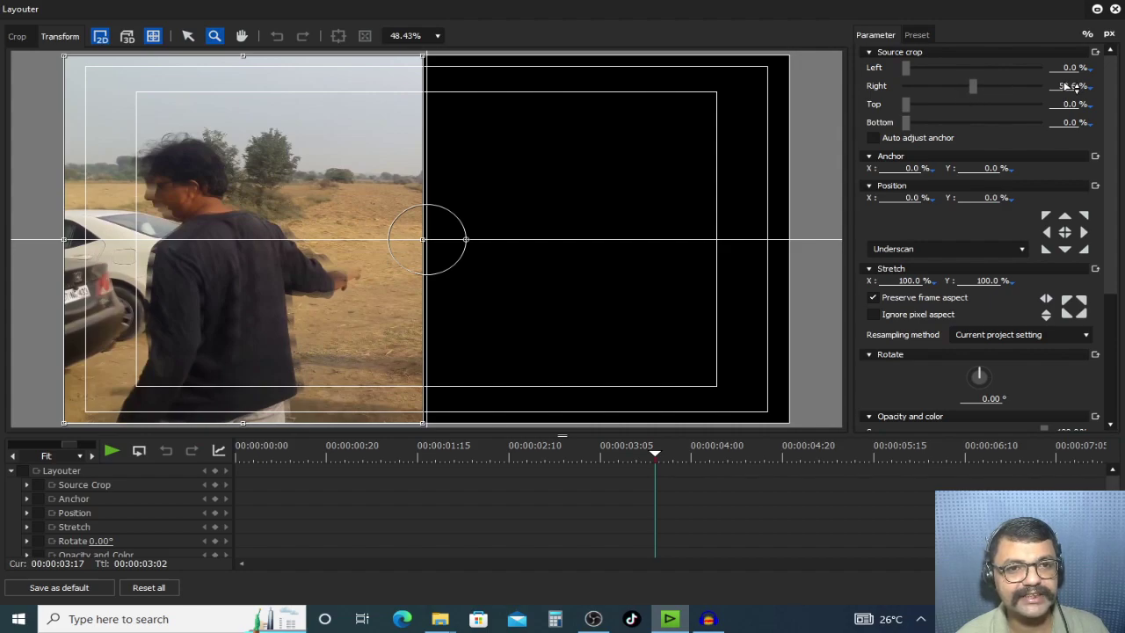
text(50)
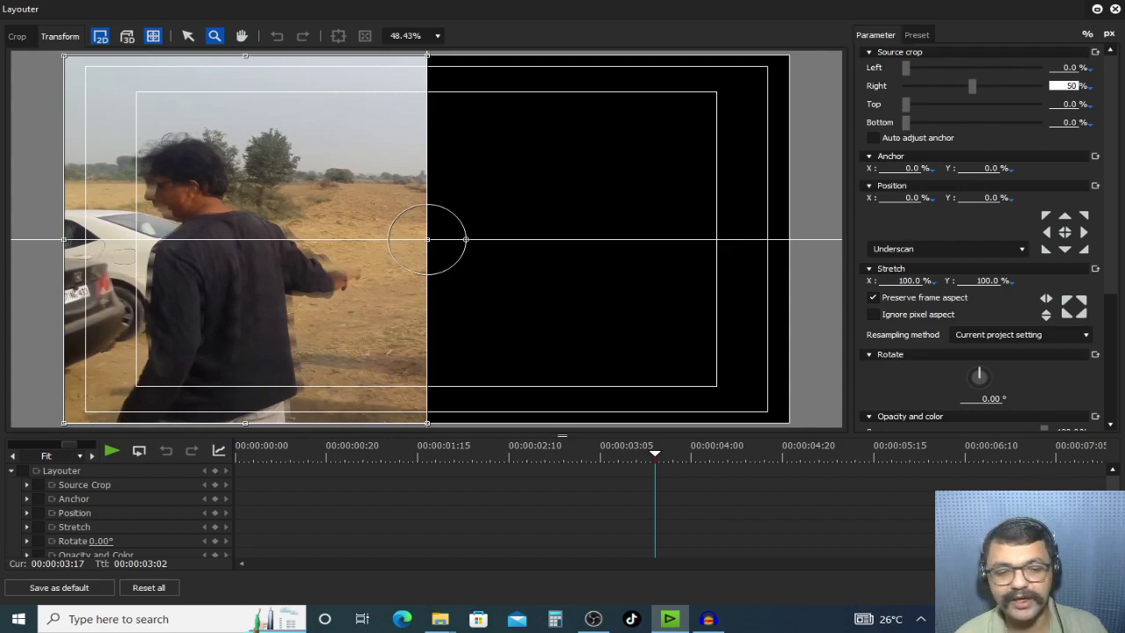
key(Return)
Step: Set the left source crop of the 01 (17) clip on 2 V to 50% in Layouter and apply it
click(581, 391)
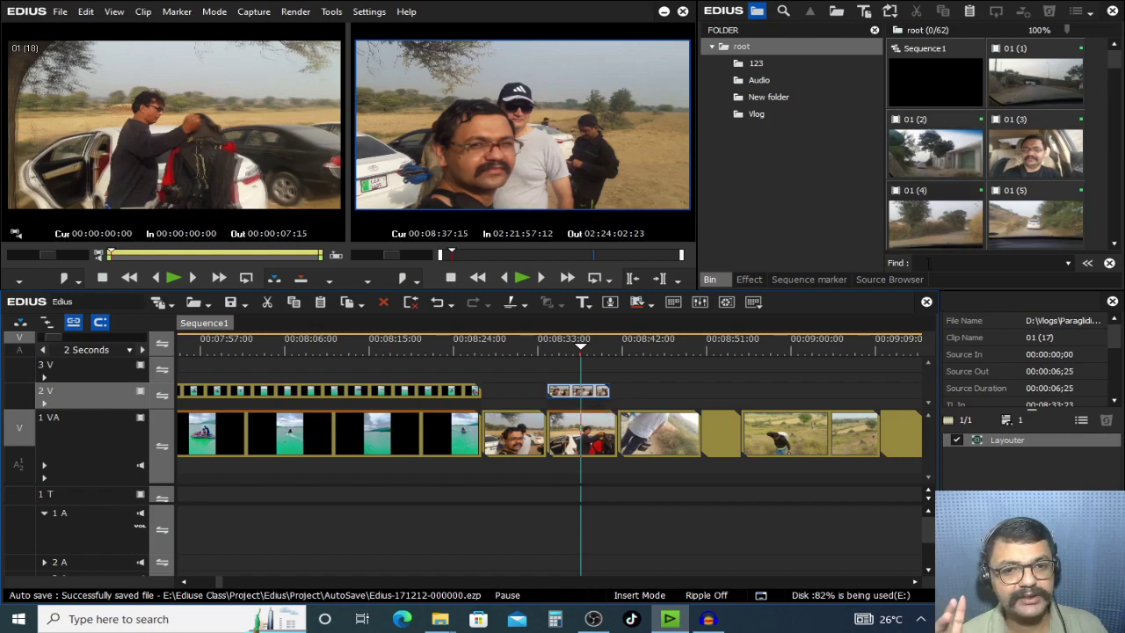
double_click(1008, 441)
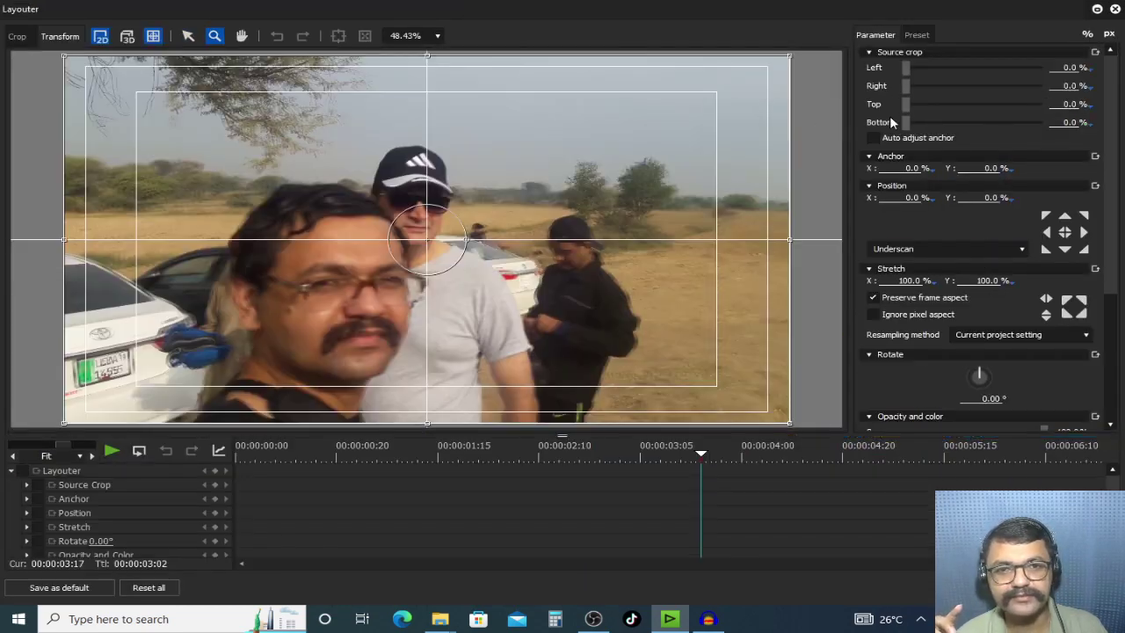
drag(907, 85, 967, 74)
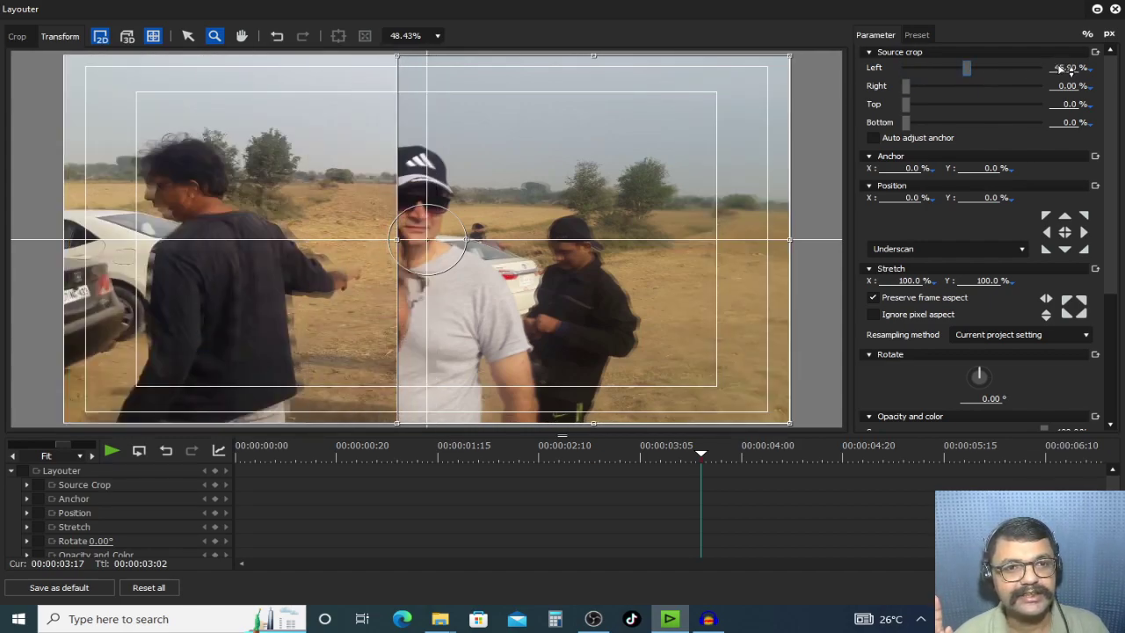
text(50)
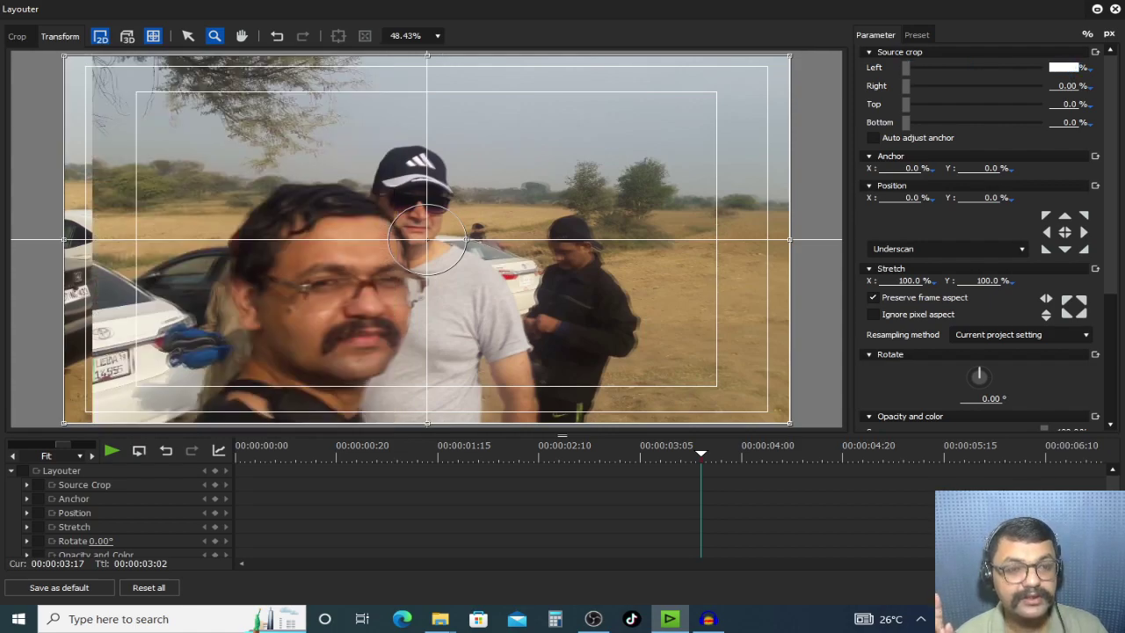
key(Return)
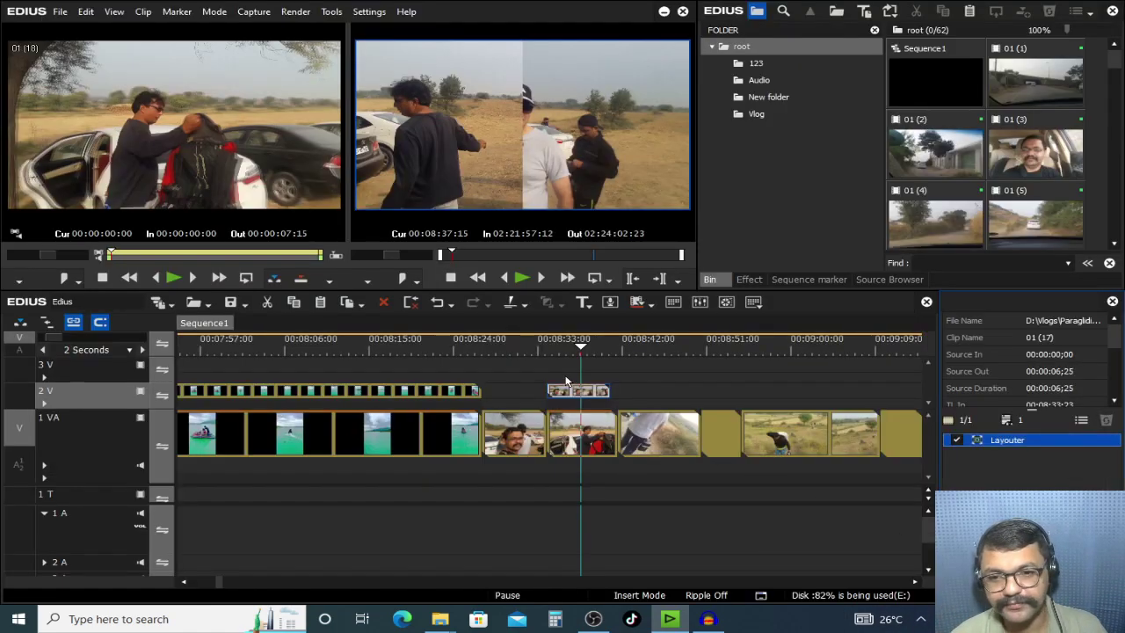
Step: Play back the stacked clips from their start to review the split-screen result
key(space)
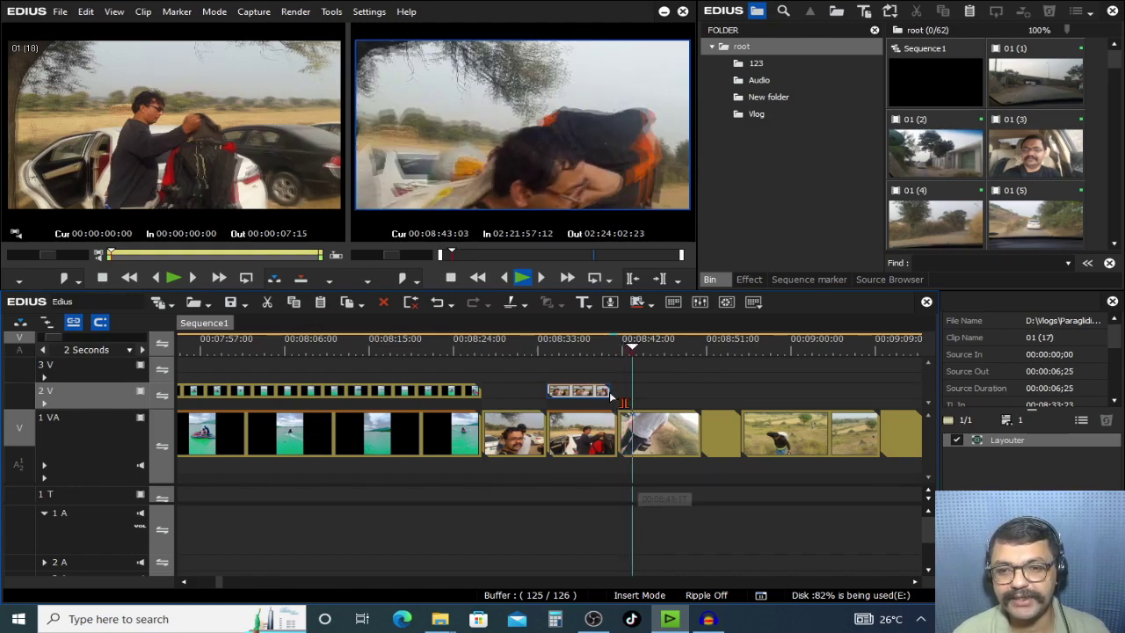
click(555, 340)
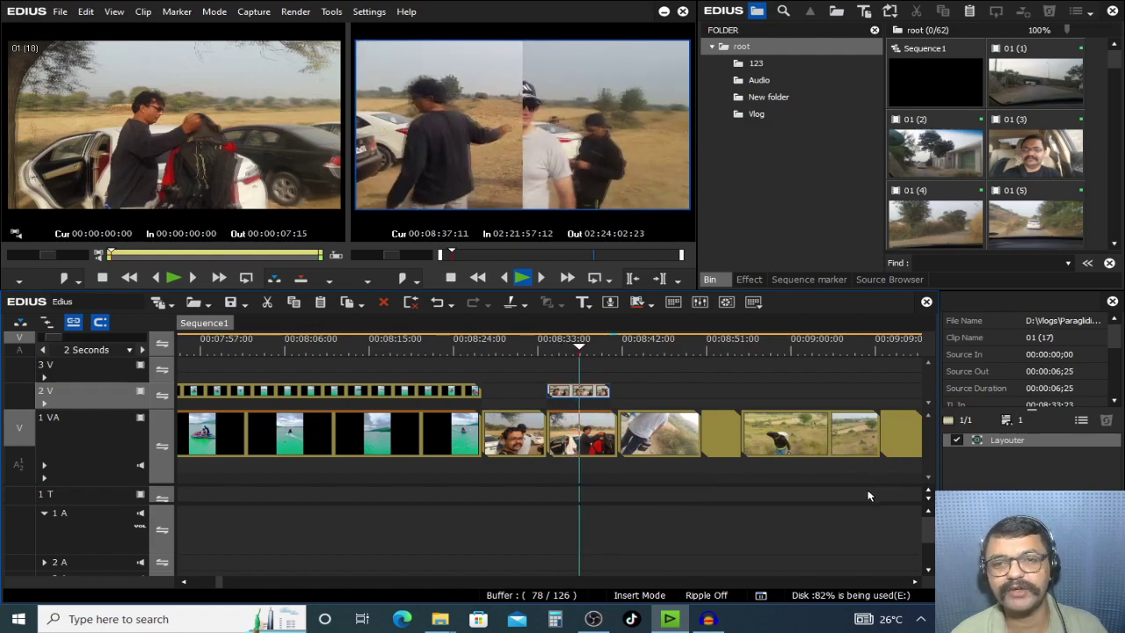
click(553, 347)
drag(553, 352, 546, 351)
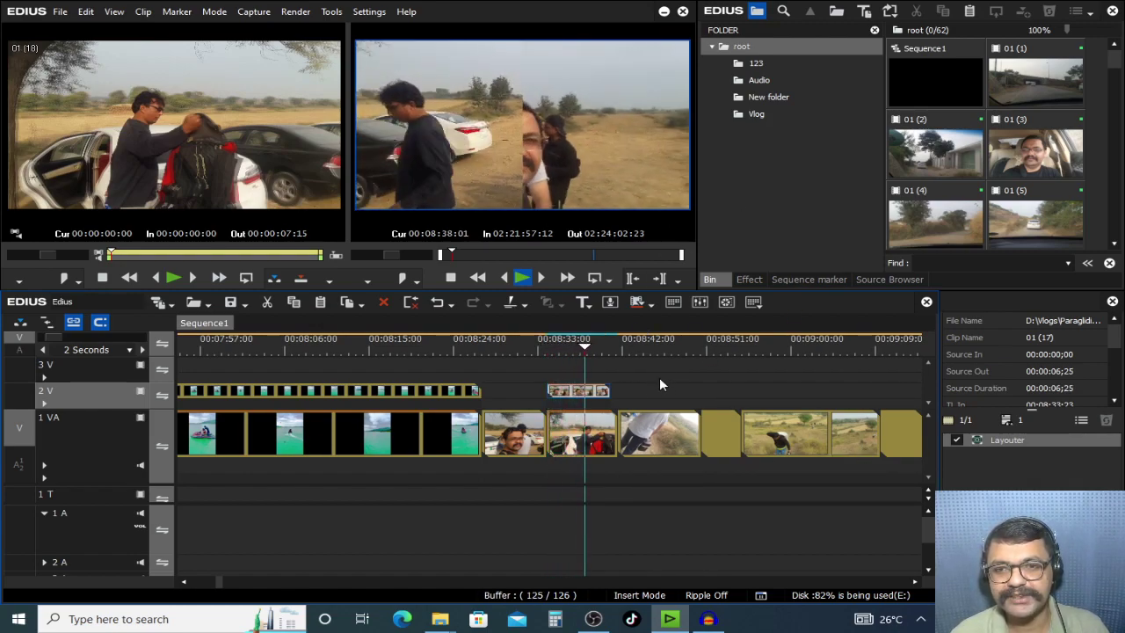
key(space)
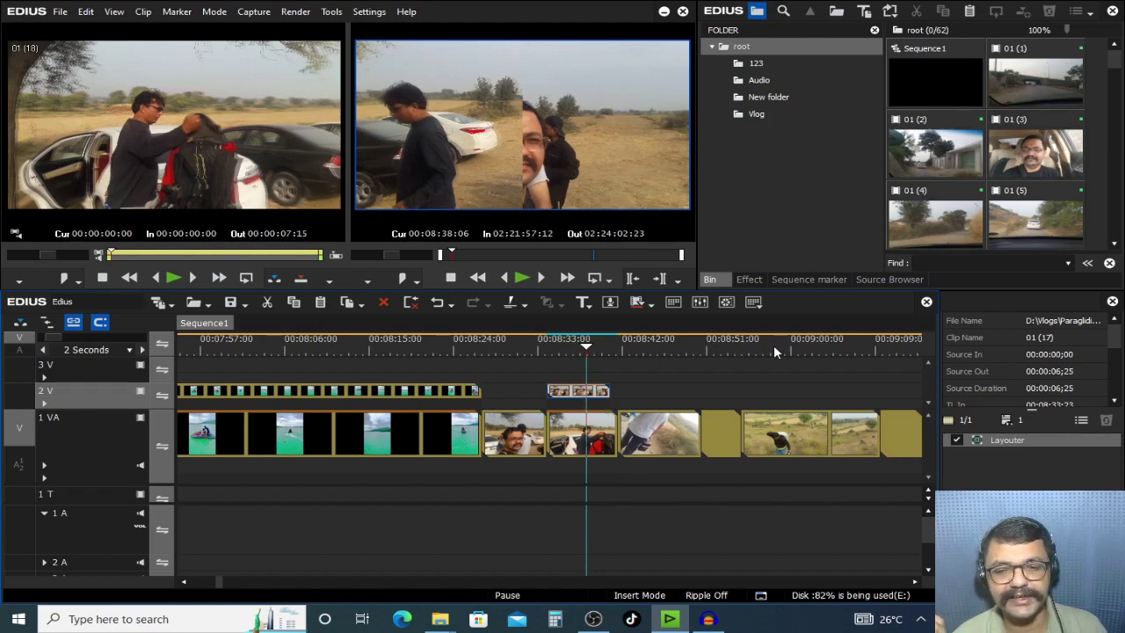
Step: Reset the left source crop of the 2 V clip and the right source crop of the 01 (18) clip to 0% in Layouter
double_click(1019, 440)
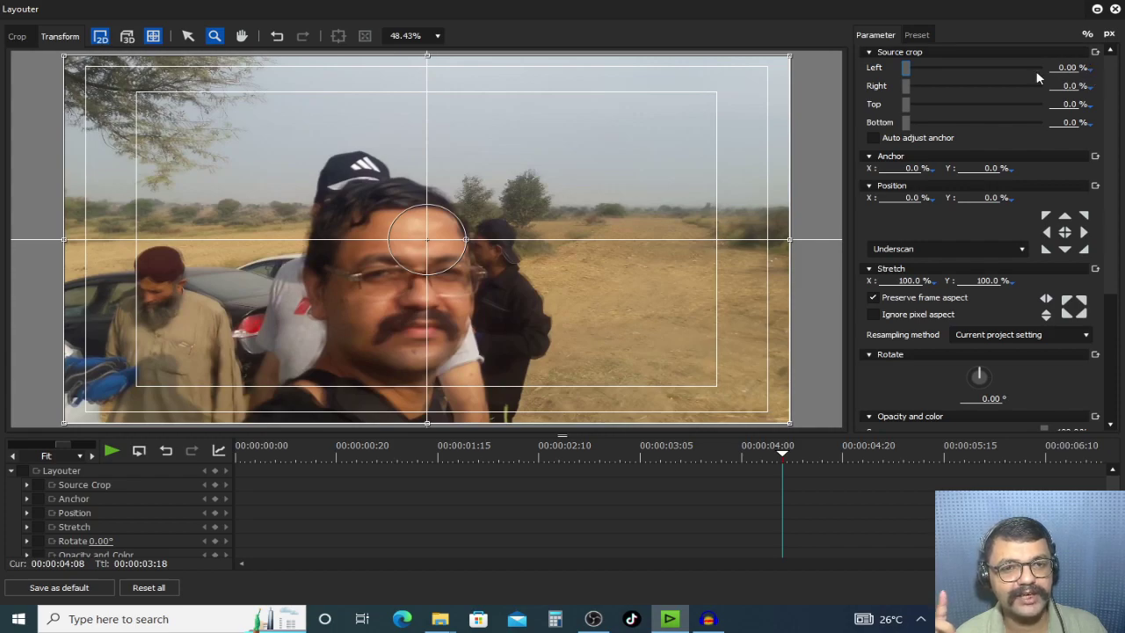
key(Escape)
click(582, 432)
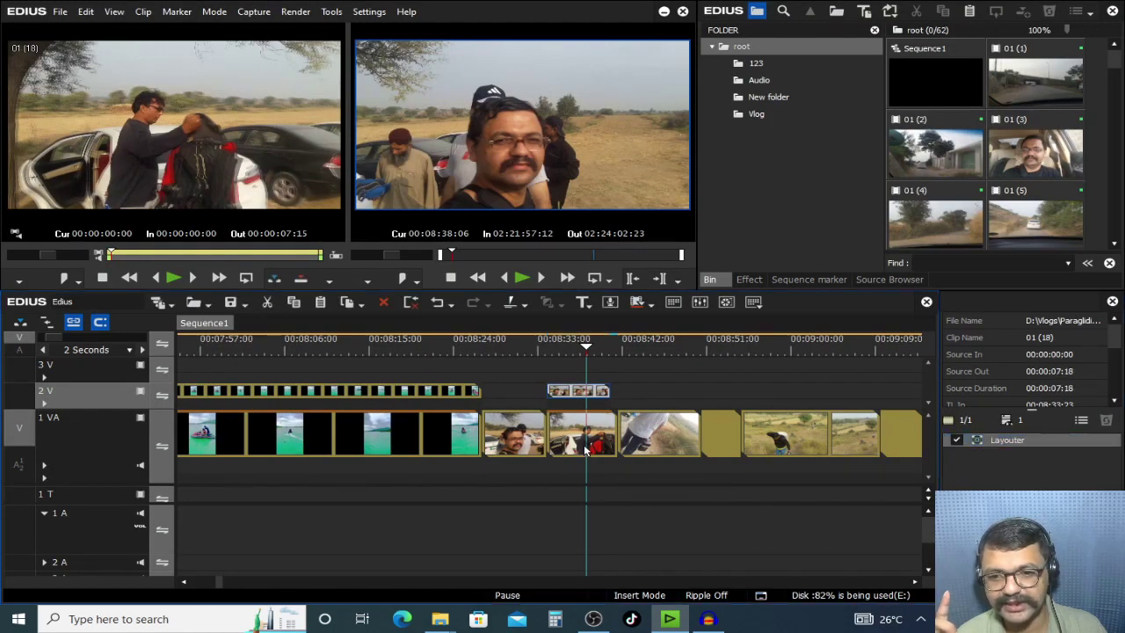
double_click(1004, 438)
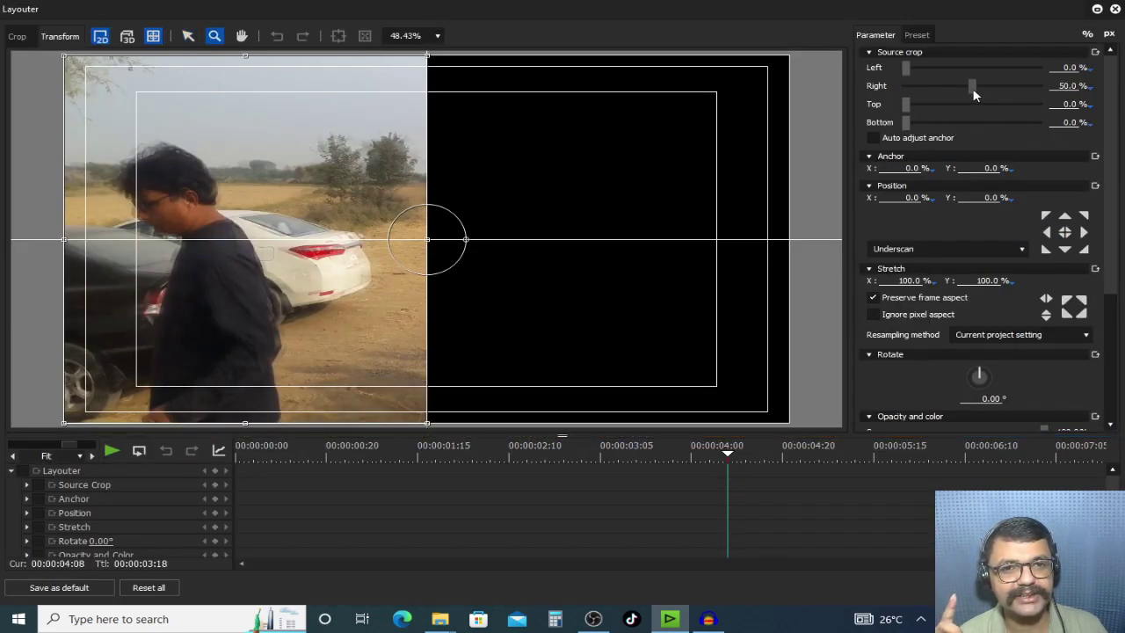
drag(974, 95, 838, 134)
key(Return)
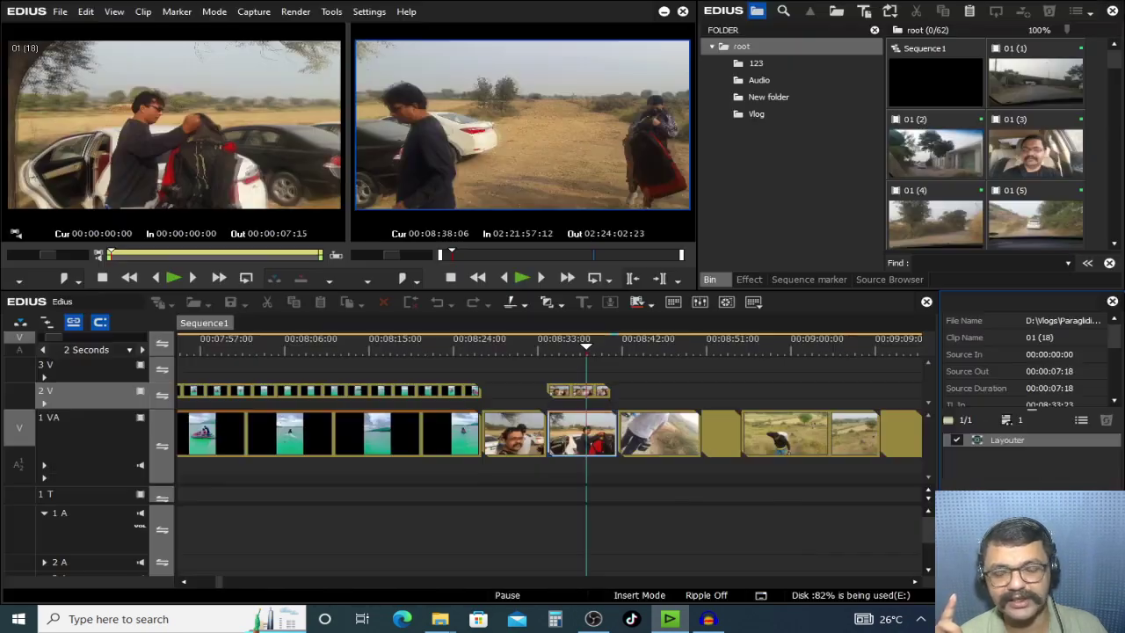
Step: Trim the end of the 01 (18) clip on 1 VA to line up with the end of the clip above it on 2 V
drag(585, 348, 548, 377)
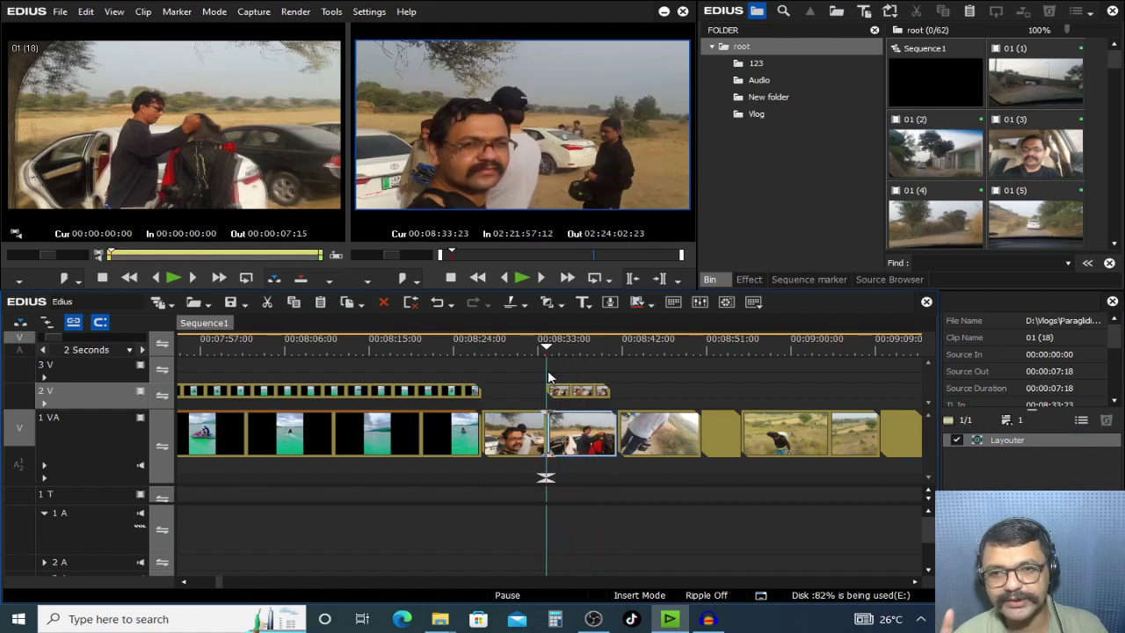
drag(576, 443, 606, 432)
click(595, 350)
drag(596, 351, 595, 378)
scroll(593, 432, up, 3)
scroll(595, 432, down, 2)
click(613, 432)
click(618, 392)
click(619, 434)
click(620, 393)
click(621, 440)
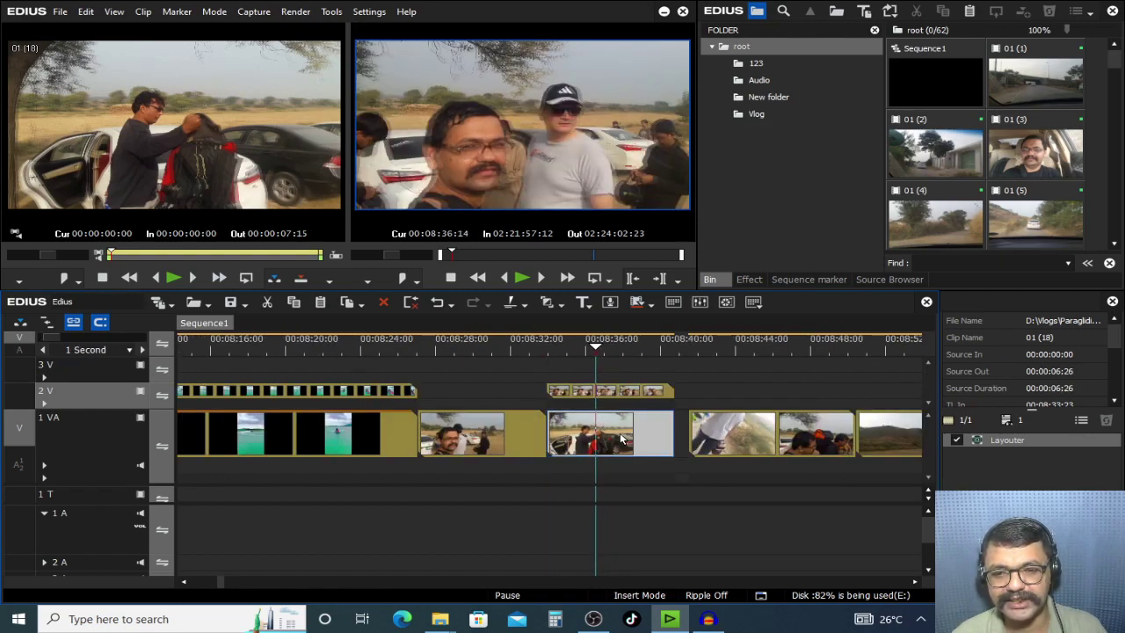
Step: In Layouter, scale the 2 V clip to 27.10% and position it at X 30.80%, Y -30.00% as a picture-in-picture, and apply
click(622, 392)
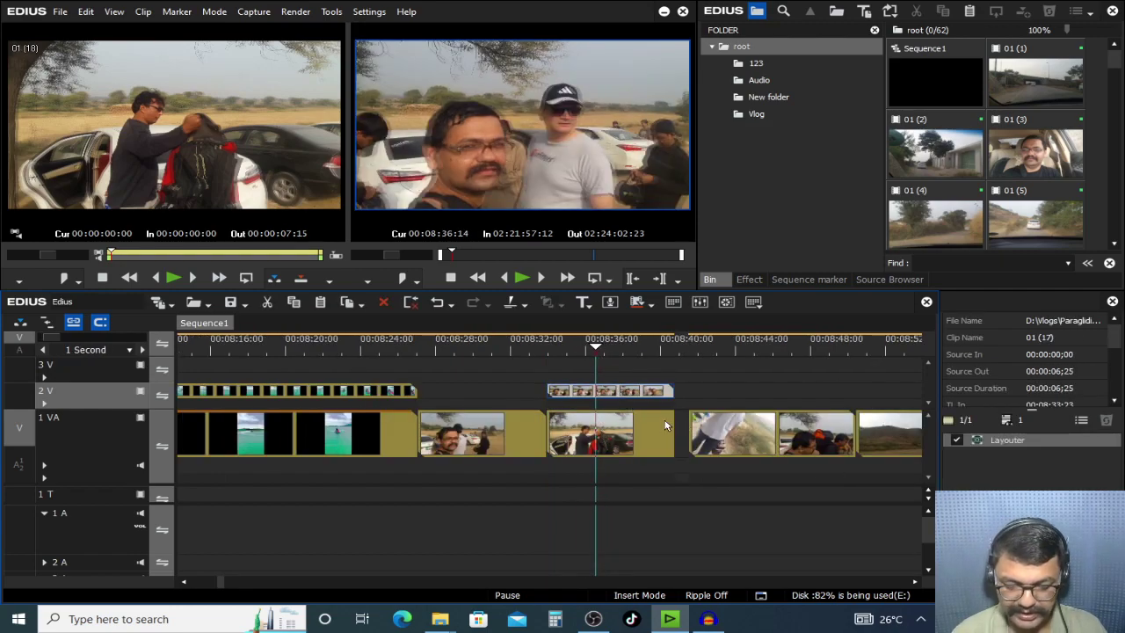
key(F7)
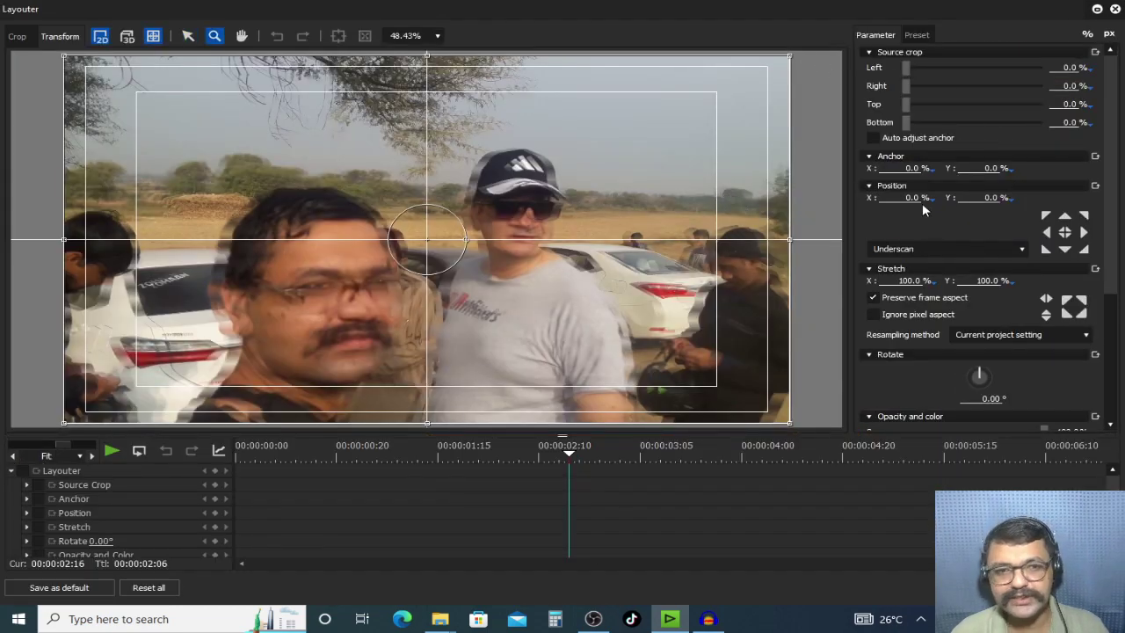
mouse_move(1114, 262)
mouse_down()
mouse_move(1112, 329)
mouse_move(1102, 246)
mouse_up()
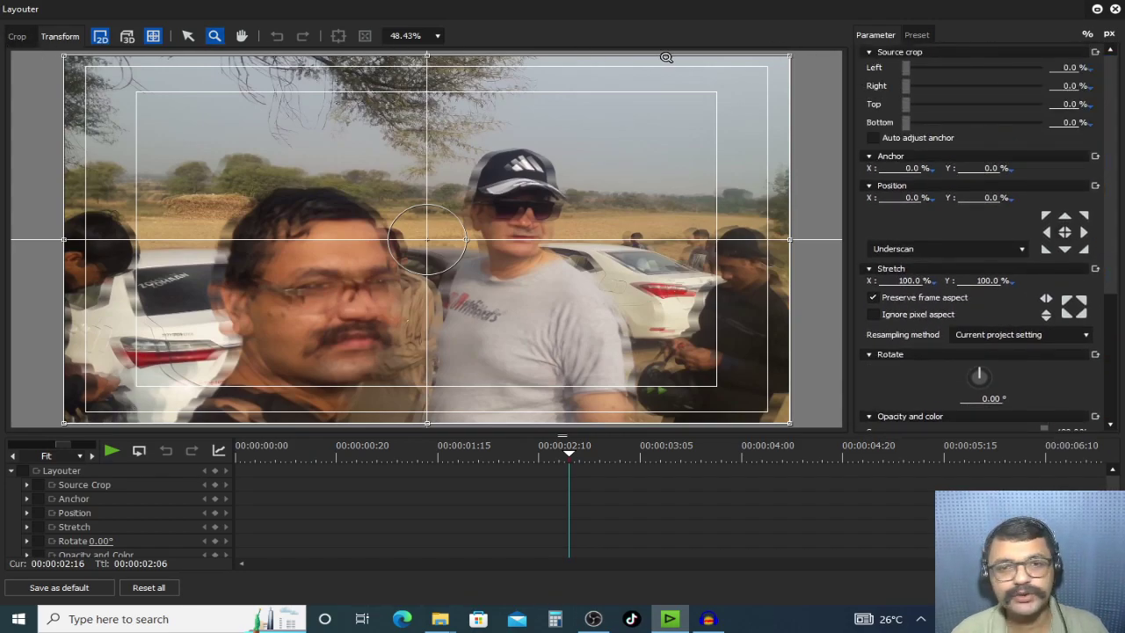
click(187, 37)
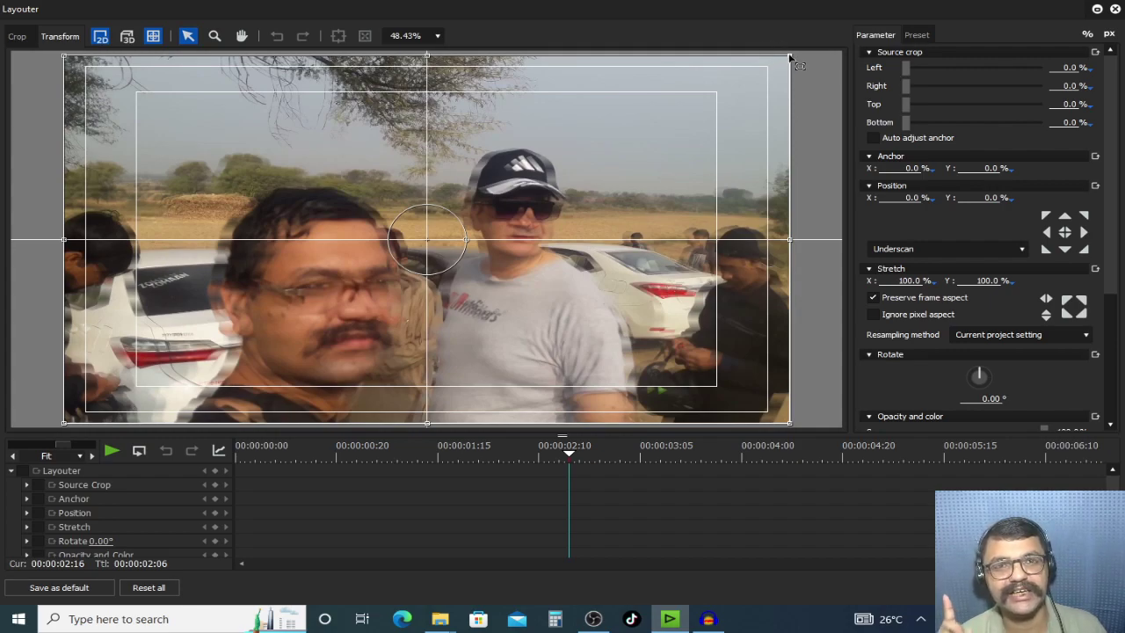
drag(791, 58, 631, 188)
drag(480, 266, 265, 170)
drag(470, 169, 673, 158)
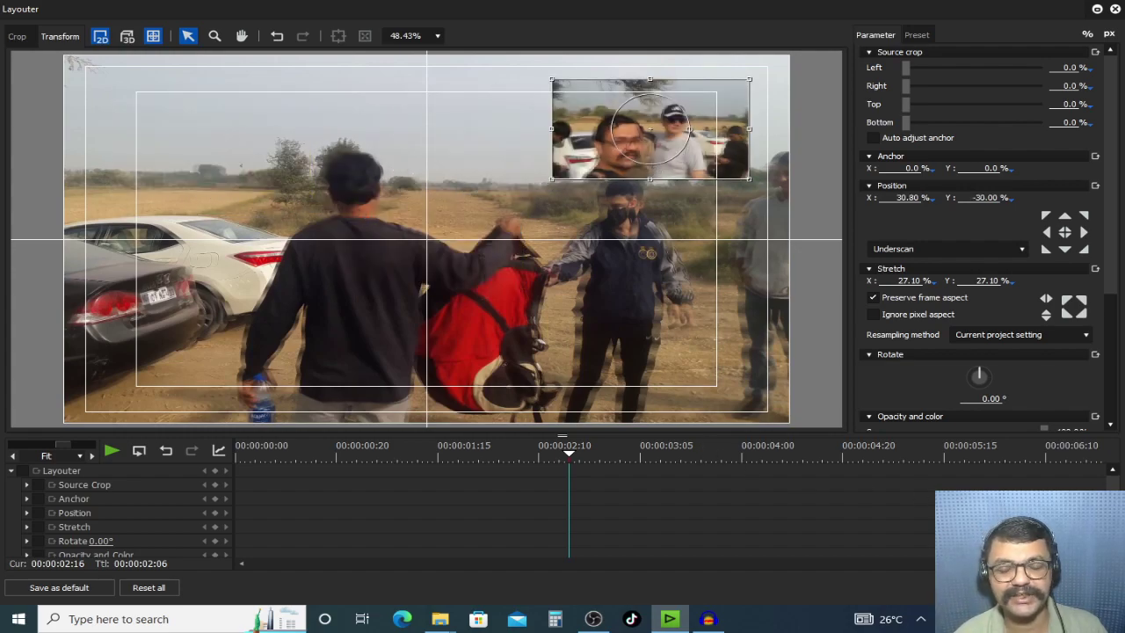
key(Return)
Step: Play back the stacked clips to review the picture-in-picture result
click(568, 342)
key(space)
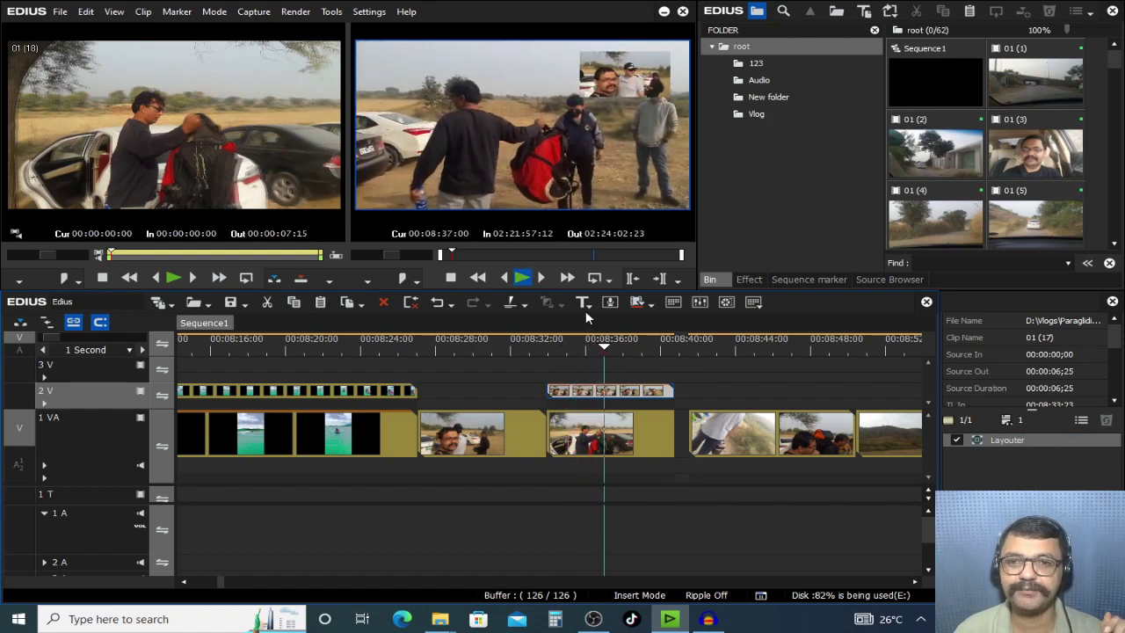
key(space)
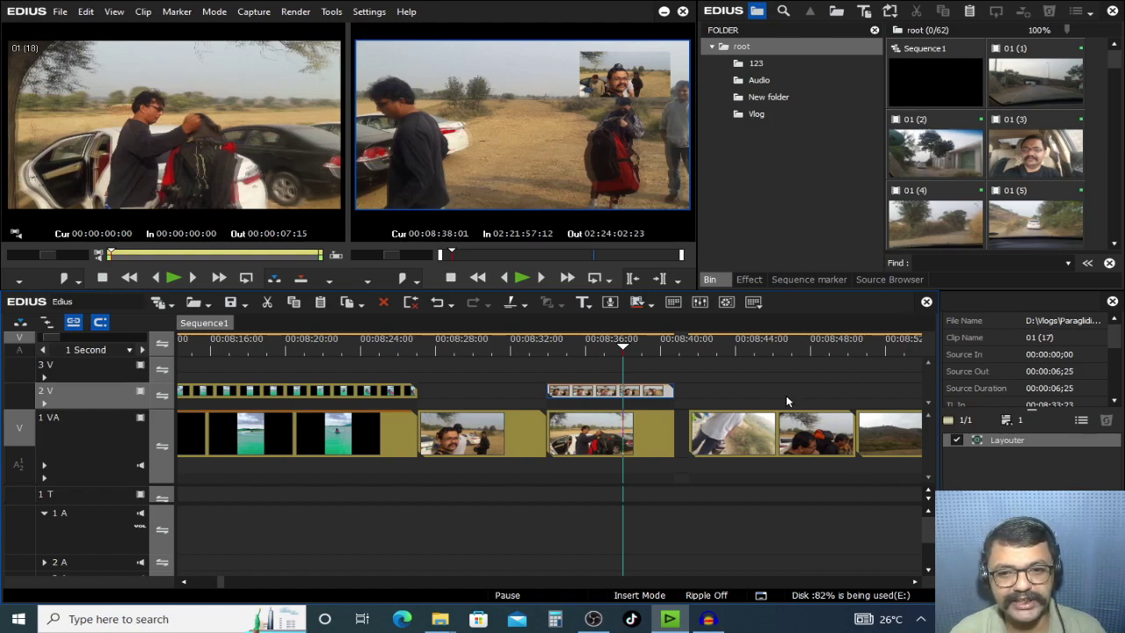
Step: Copy the stacked clips from 2 V and 1 VA and paste them onto 3 V and 2 V at 00:44:25:00
click(580, 430)
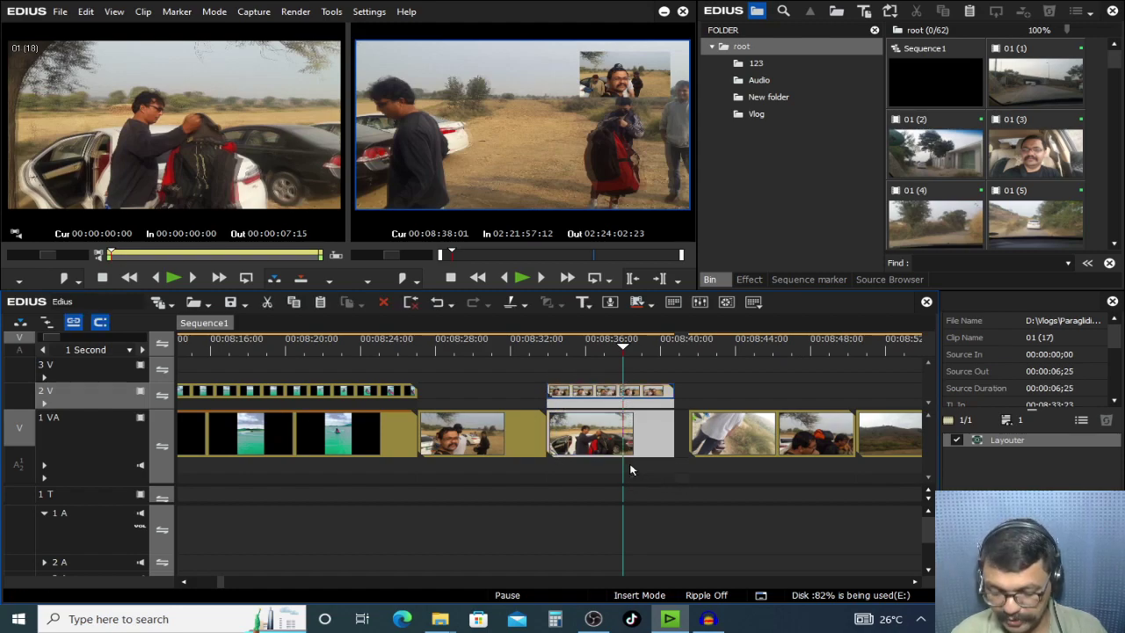
scroll(580, 418, down, 4)
drag(685, 344, 862, 427)
key(ctrl+v)
key(space)
mouse_move(831, 348)
mouse_down()
mouse_move(867, 350)
mouse_move(824, 350)
mouse_up()
Step: Copy the 01 (54) paragliding clip on 1 VA and paste it onto 1 VA beneath the two stacked clips at 00:44:25:00
scroll(864, 354, up, 5)
scroll(823, 380, down, 2)
scroll(598, 364, down, 3)
click(444, 421)
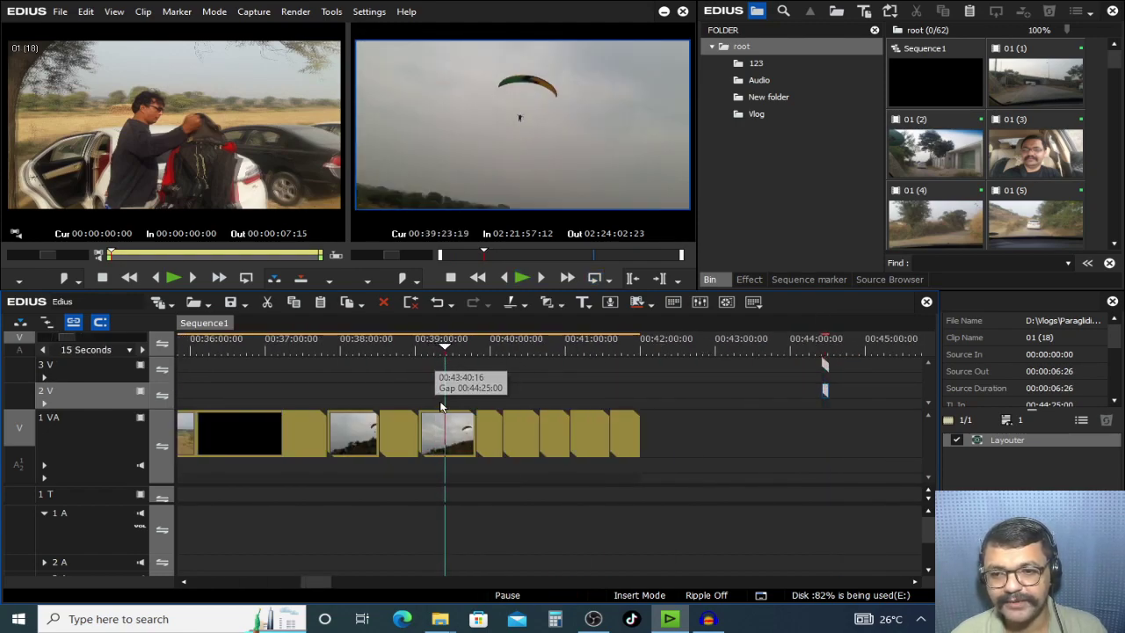
click(821, 350)
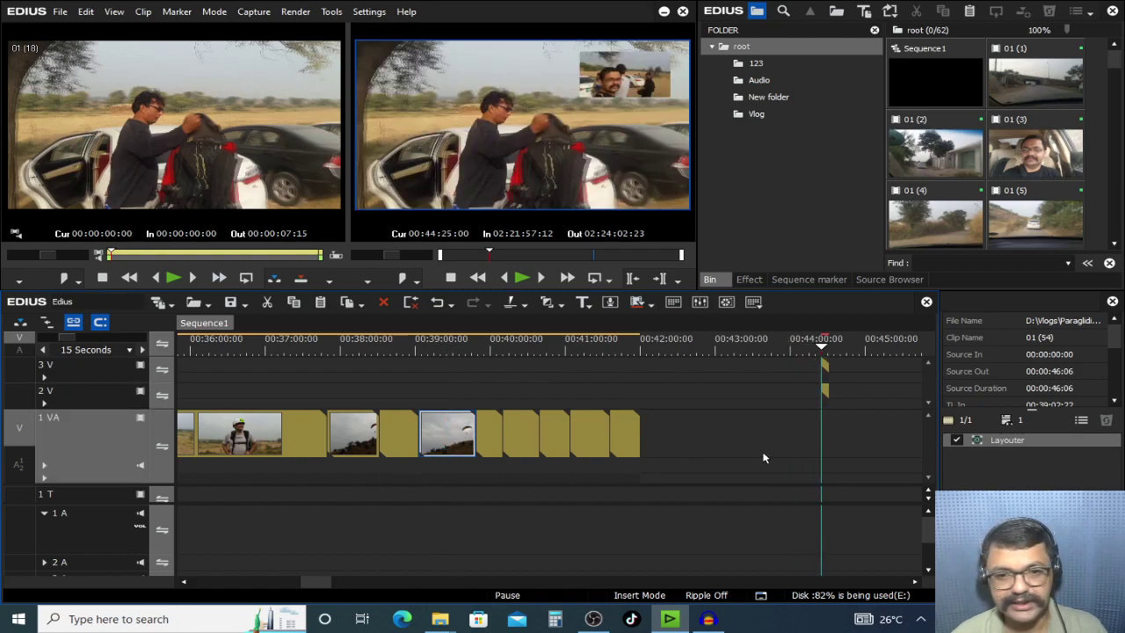
key(ctrl+v)
scroll(859, 429, up, 5)
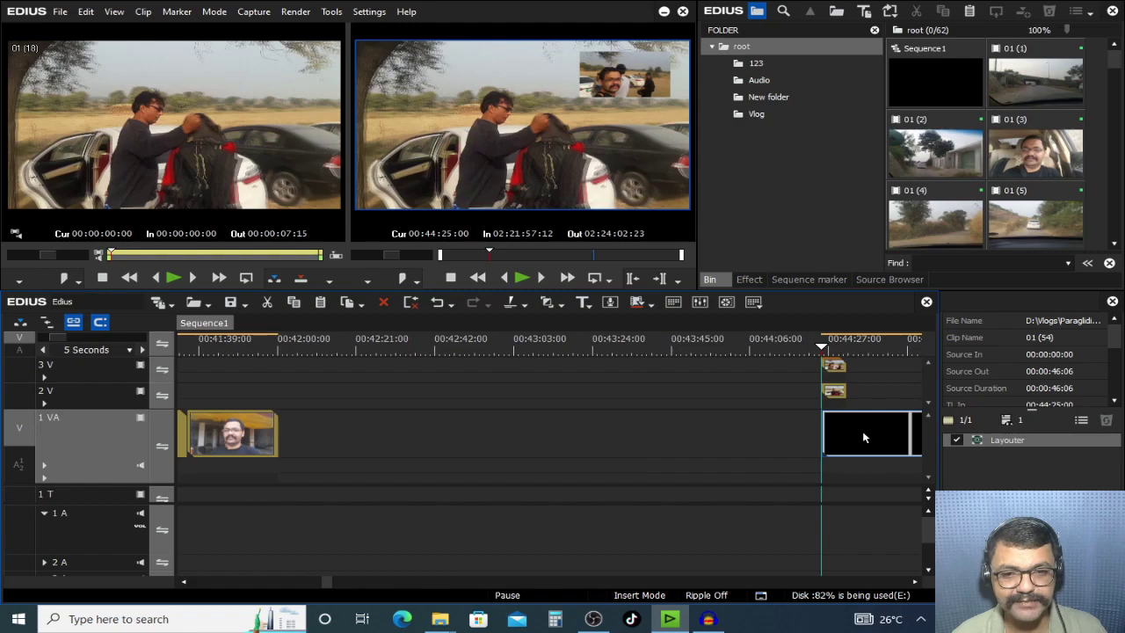
mouse_move(823, 444)
mouse_down()
mouse_move(739, 443)
mouse_move(821, 448)
mouse_up()
Step: Move the playhead to 00:44:26:00 and open Layouter for the 01 (17) clip on 3 V
drag(847, 352, 840, 376)
click(840, 376)
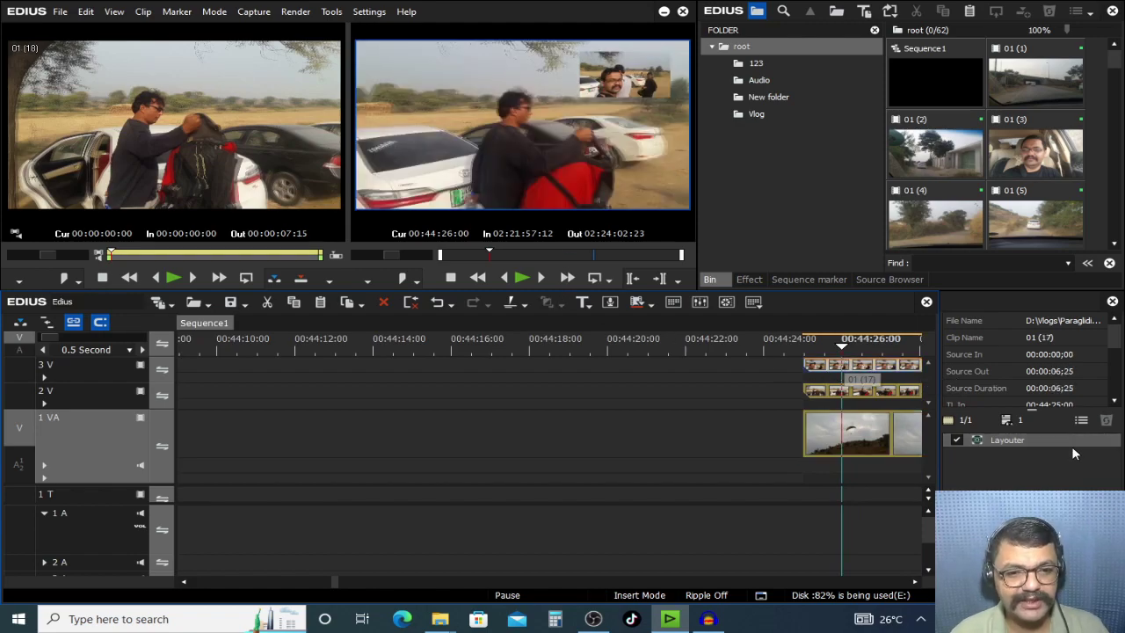
double_click(1011, 440)
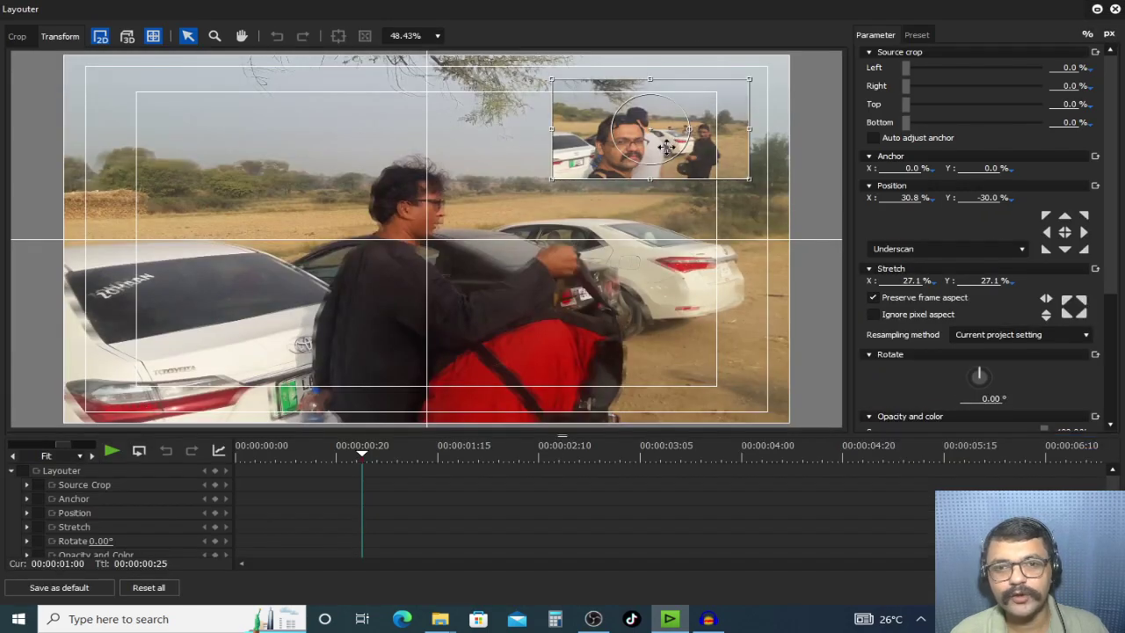
Step: Try several sizes and positions for the inset picture, ending at a 47.00% stretch with position X 42.70%, Y 28.30%
drag(666, 147, 710, 126)
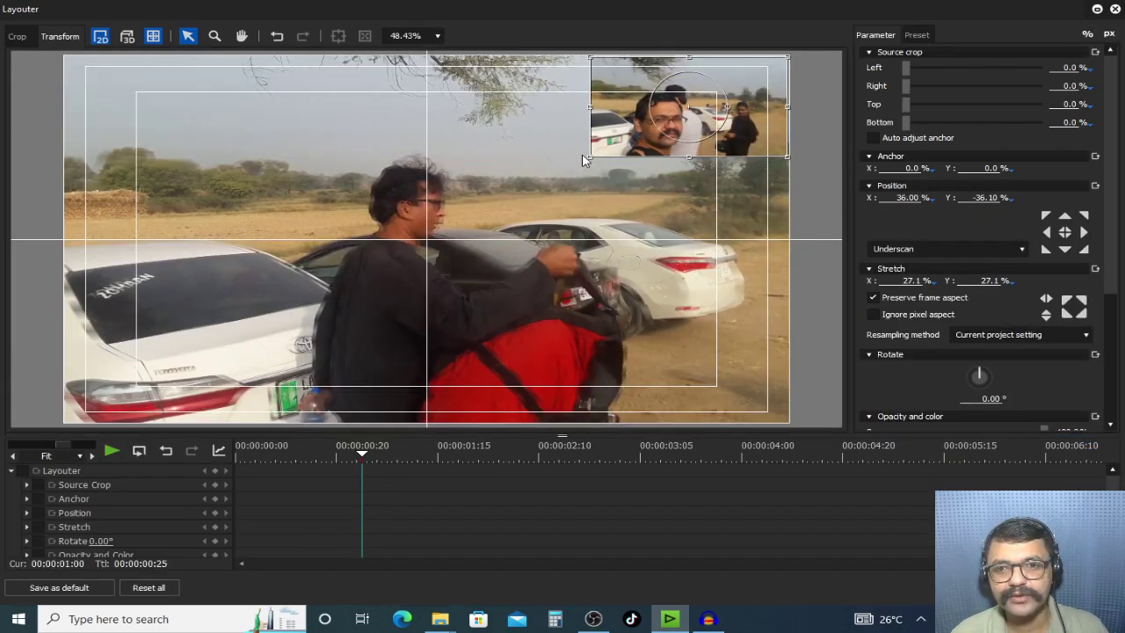
drag(590, 156, 456, 244)
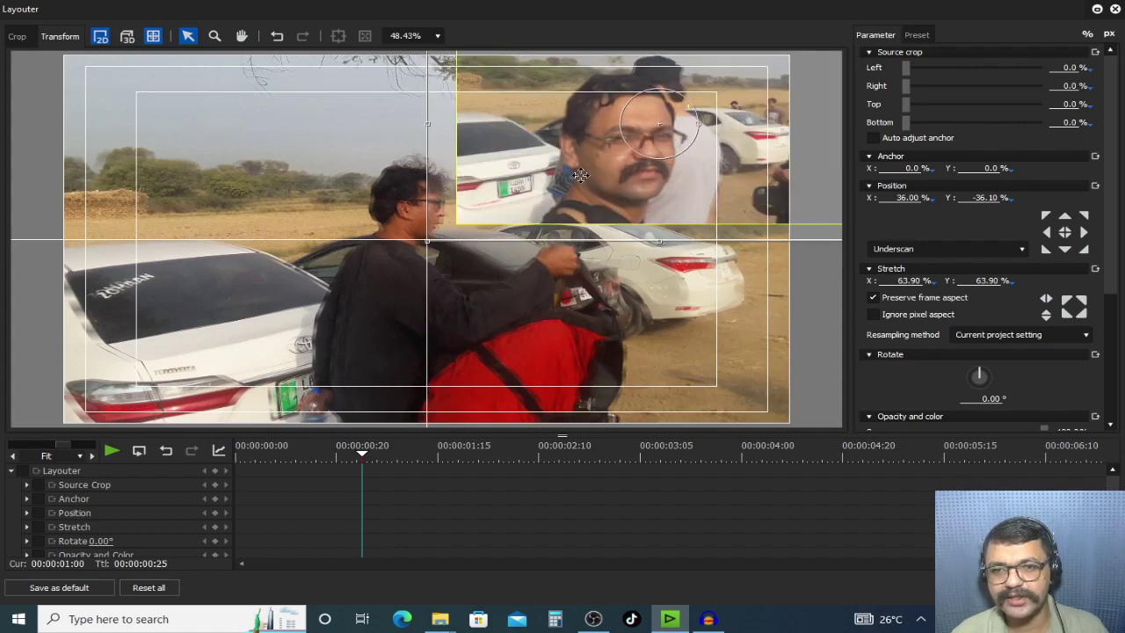
drag(684, 168, 624, 212)
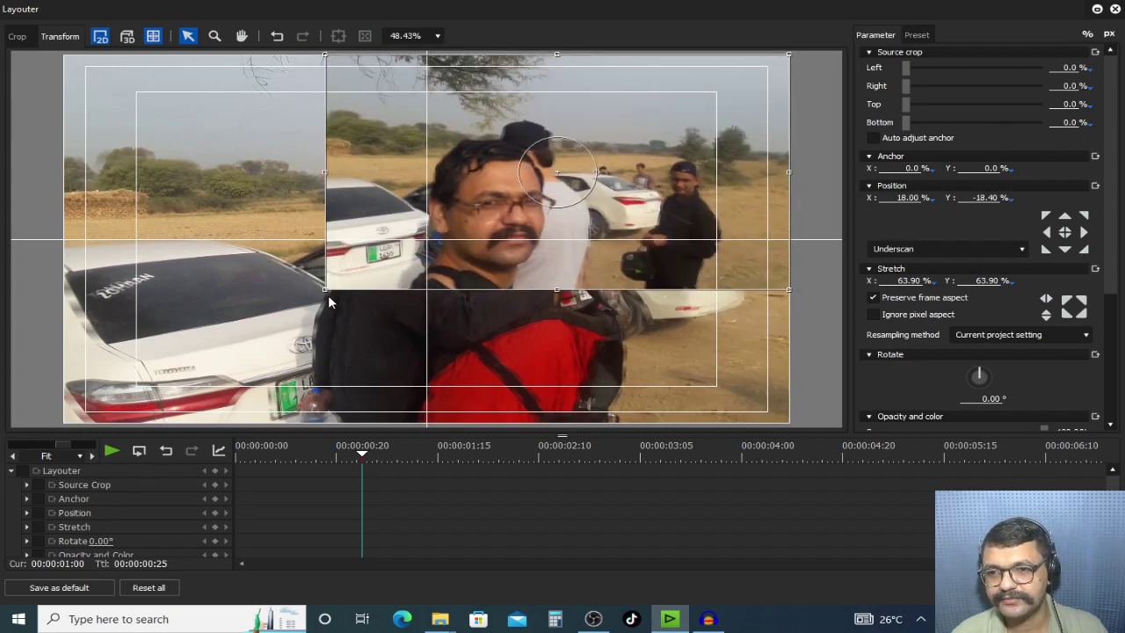
drag(326, 290, 386, 258)
drag(456, 232, 617, 360)
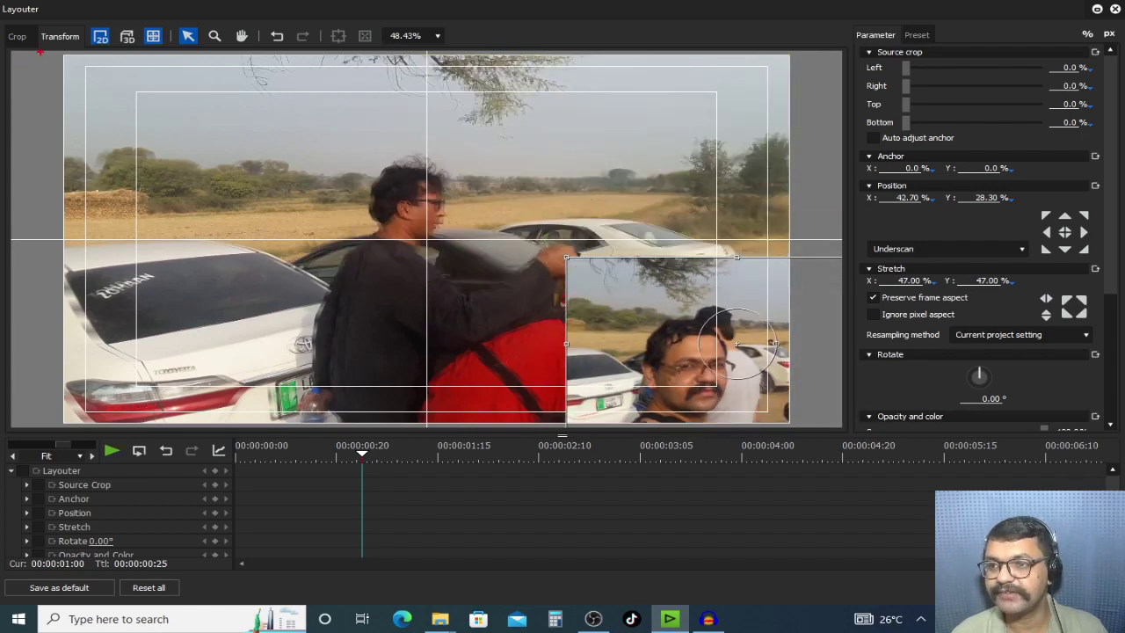
mouse_move(60, 55)
mouse_down()
mouse_move(306, 218)
mouse_move(425, 239)
mouse_up()
mouse_move(426, 57)
mouse_down()
mouse_move(659, 188)
mouse_move(789, 240)
mouse_up()
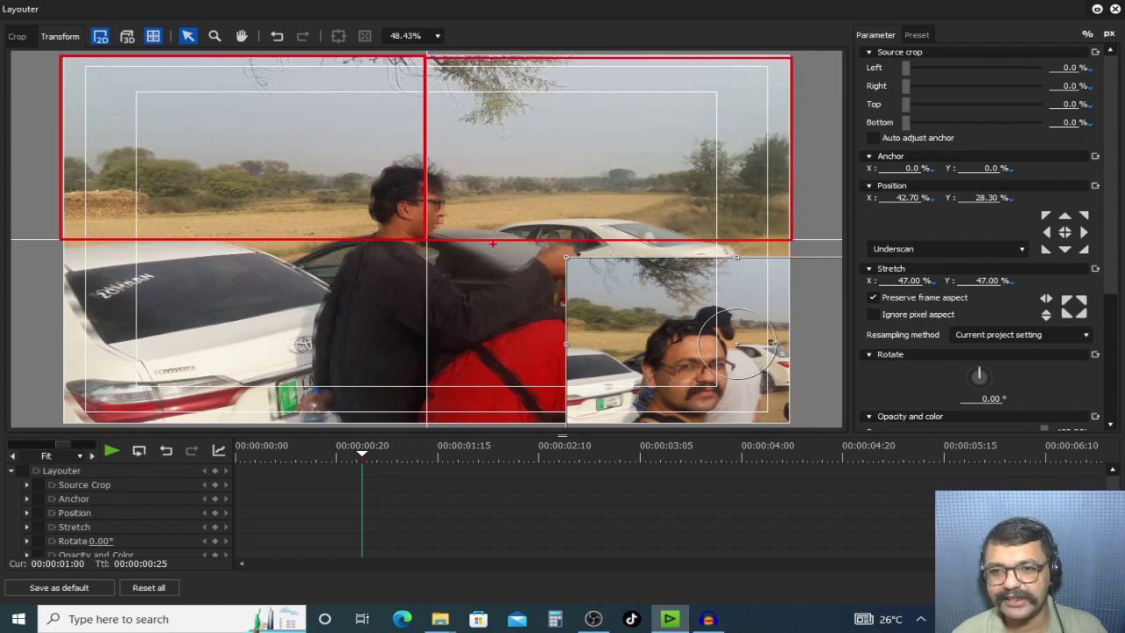
drag(821, 401, 785, 422)
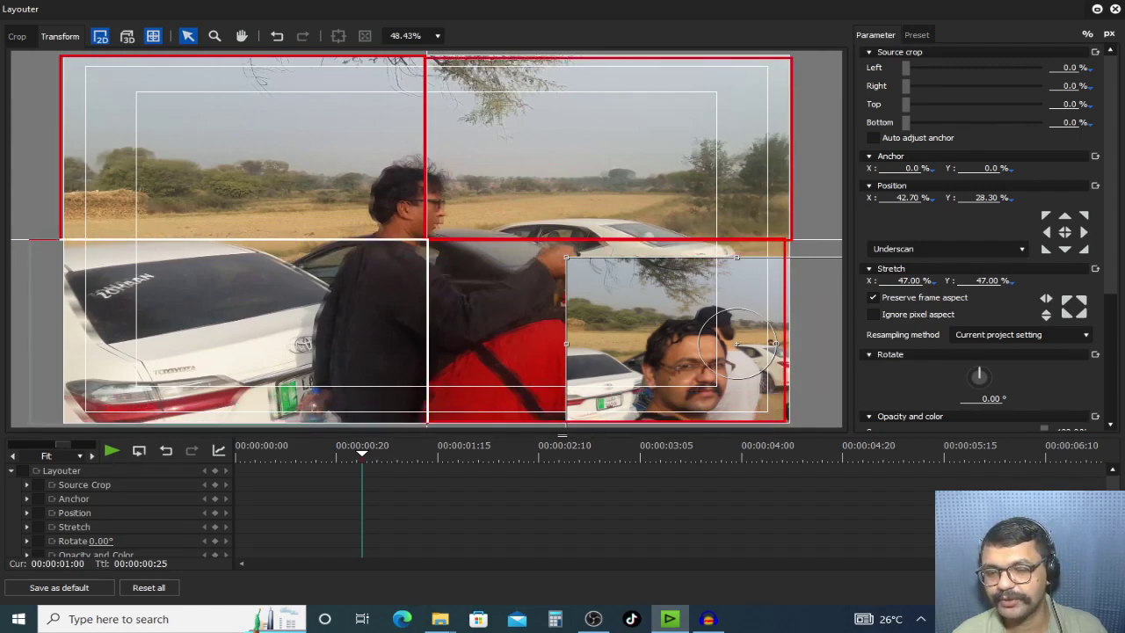
Step: Fit the inset picture into the frame's upper-right quarter at X 24.70%, Y -25.20%, with a stretch of 49.50%
click(572, 149)
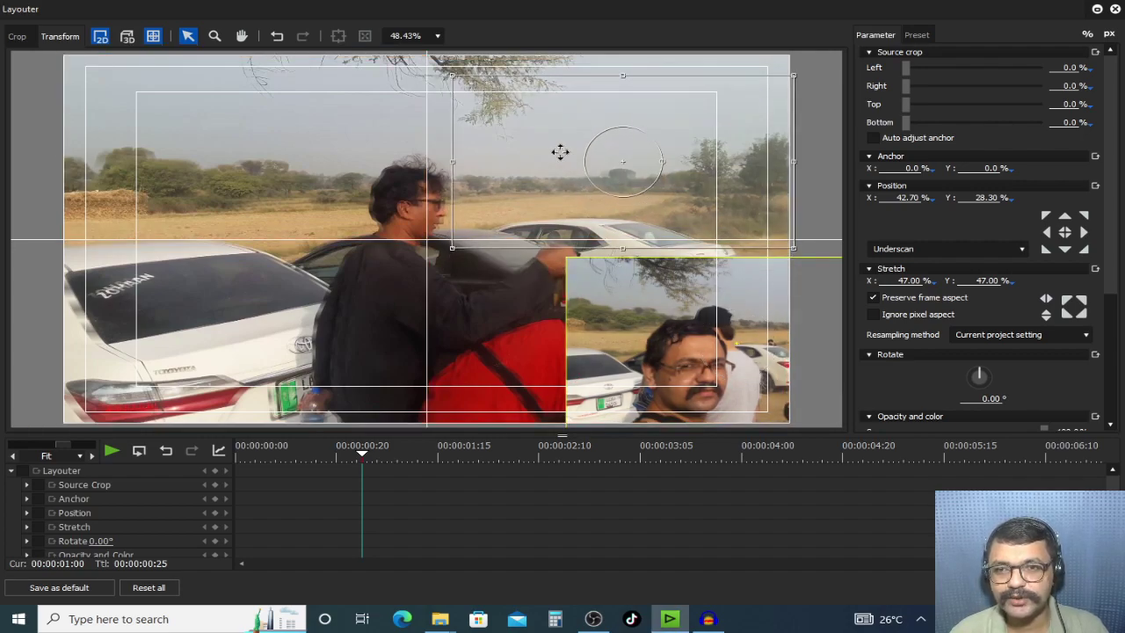
drag(548, 143, 549, 144)
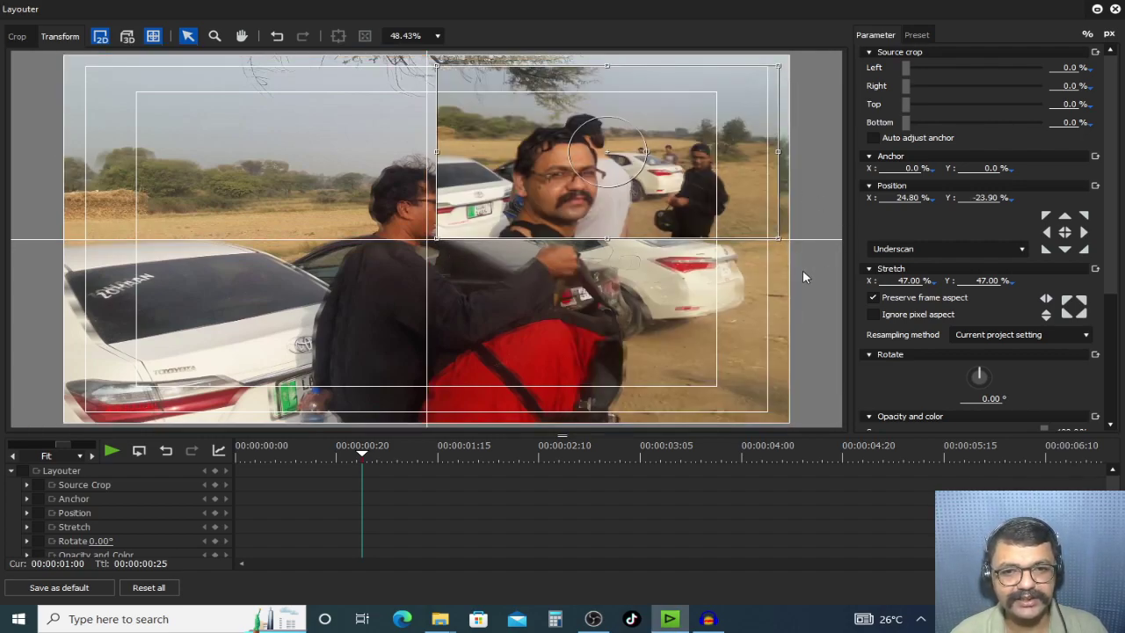
drag(789, 248, 800, 250)
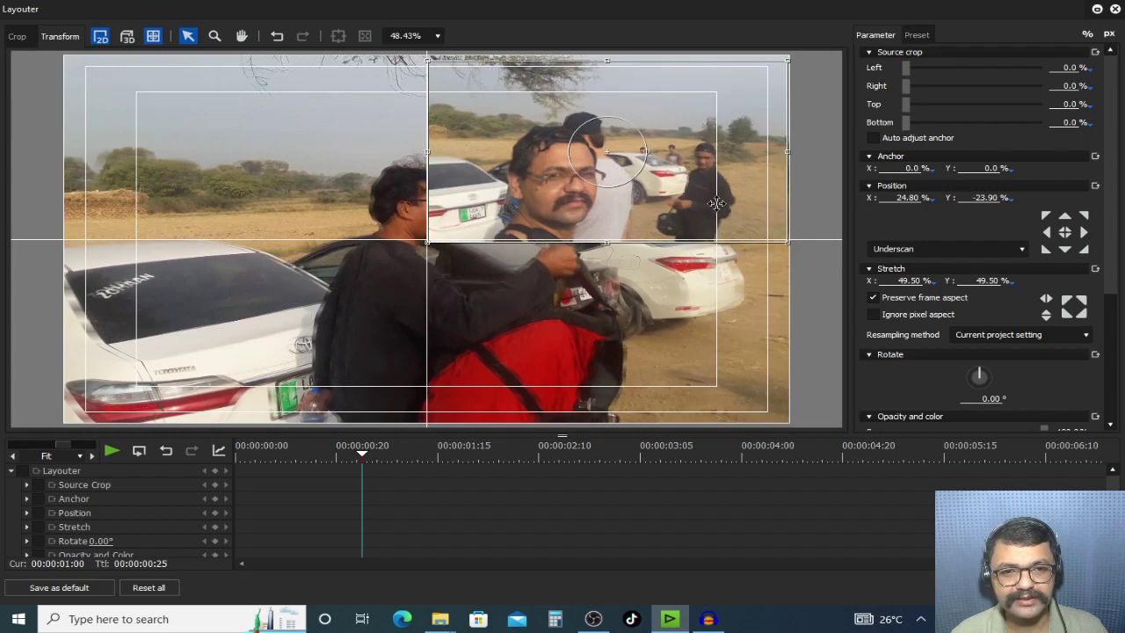
drag(719, 201, 716, 199)
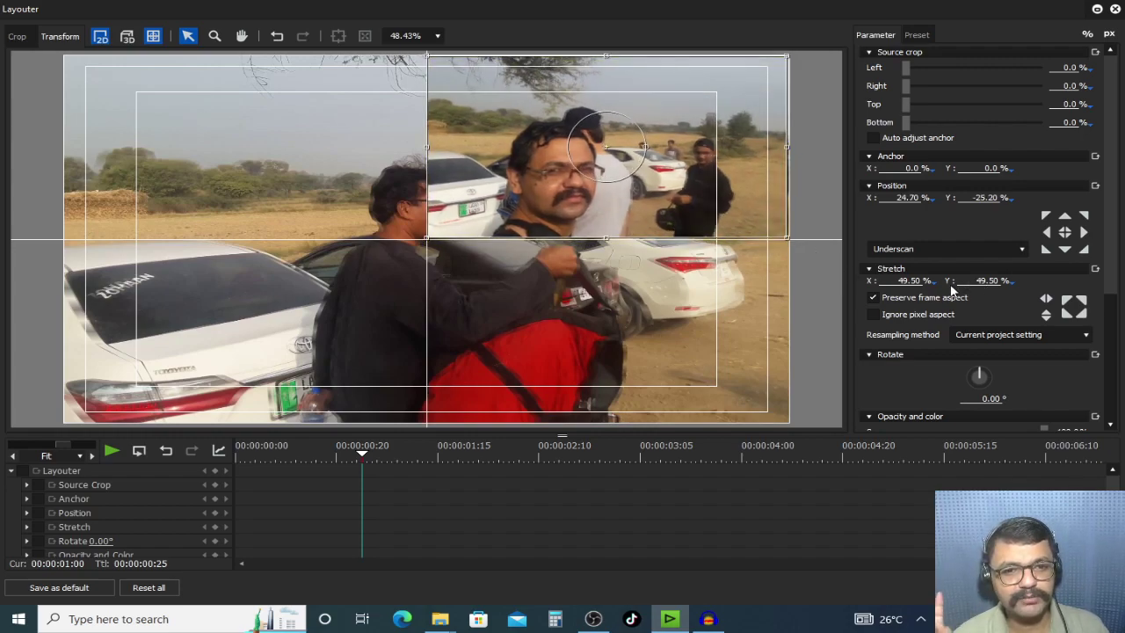
Step: Set the 3 V clip's stretch to 50% in both X and Y and apply the layout
click(900, 281)
double_click(896, 281)
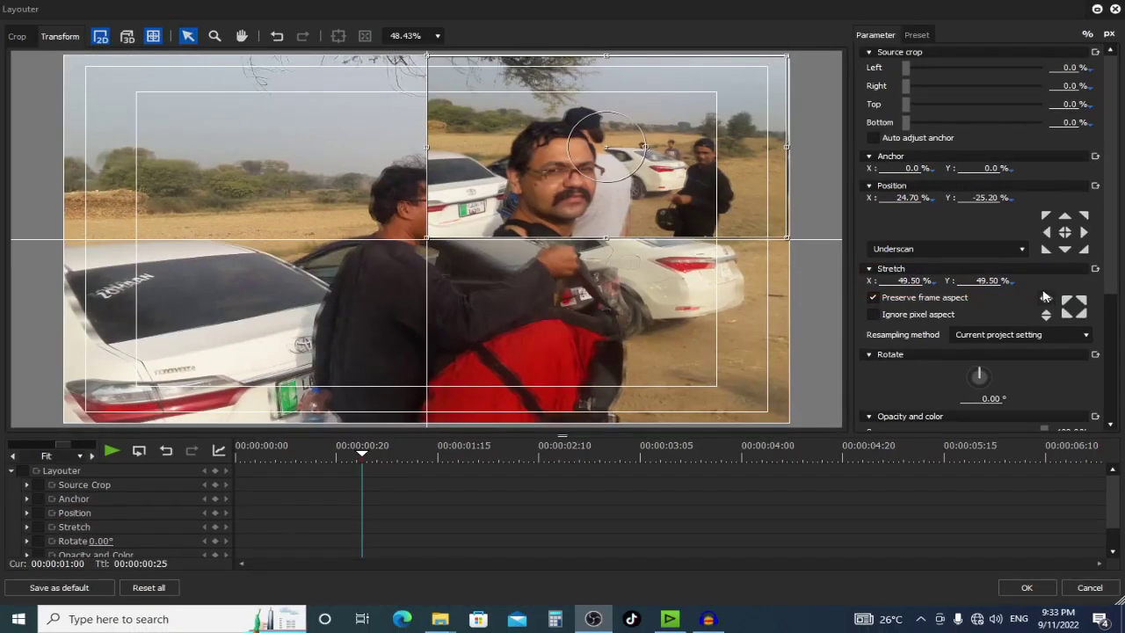
click(913, 282)
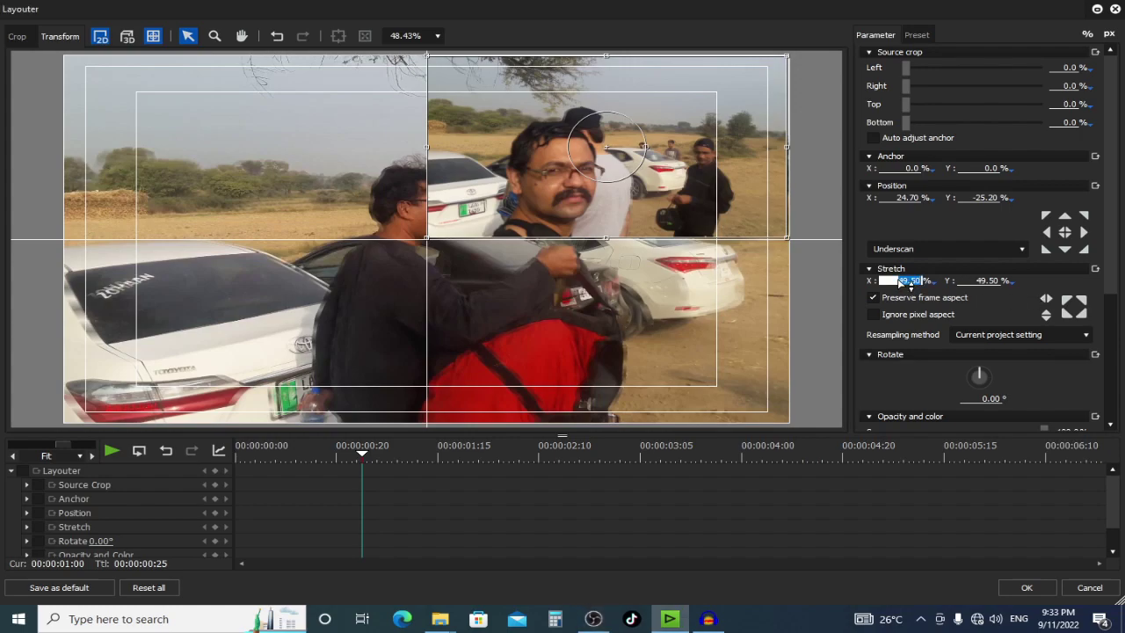
click(977, 280)
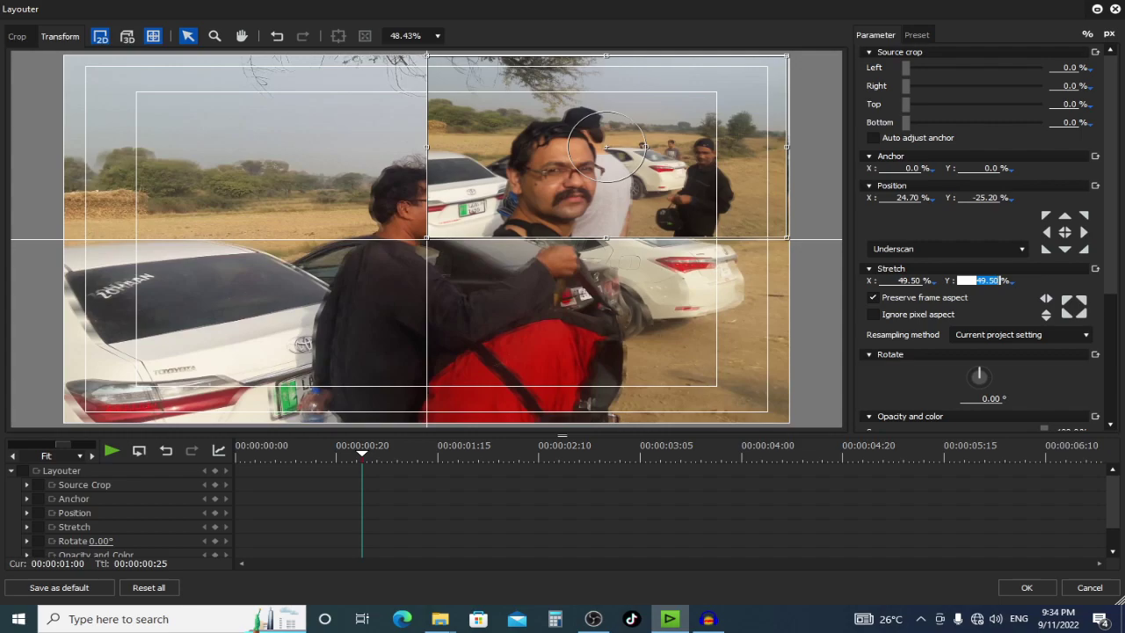
text(50)
key(Return)
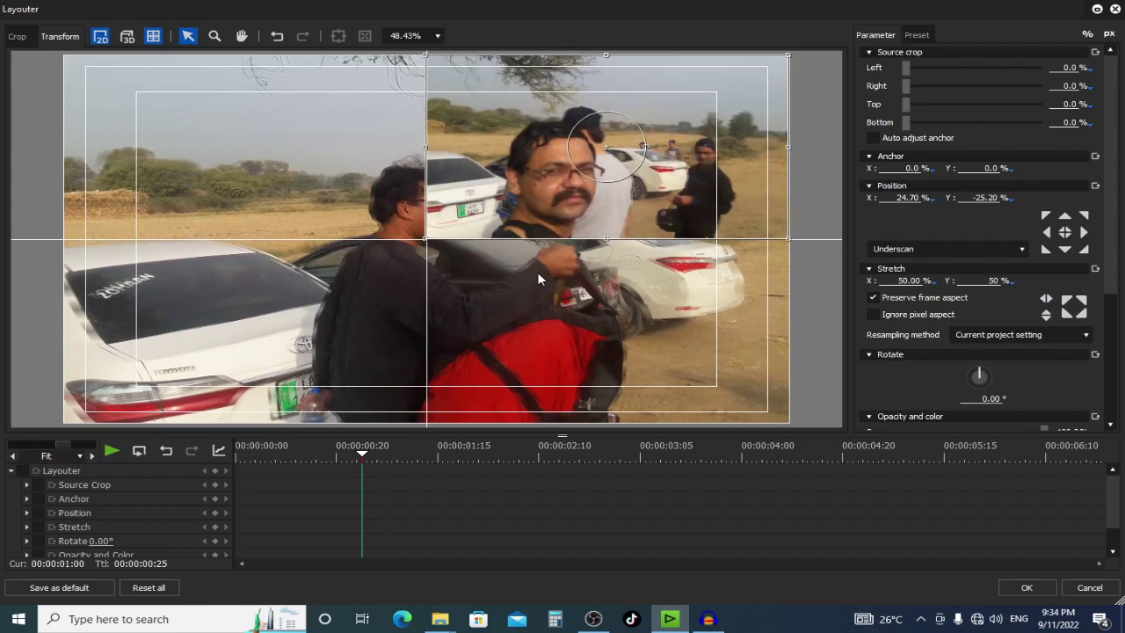
click(1004, 589)
Step: Select the 01 (18) clip on 2 V
click(838, 402)
click(853, 388)
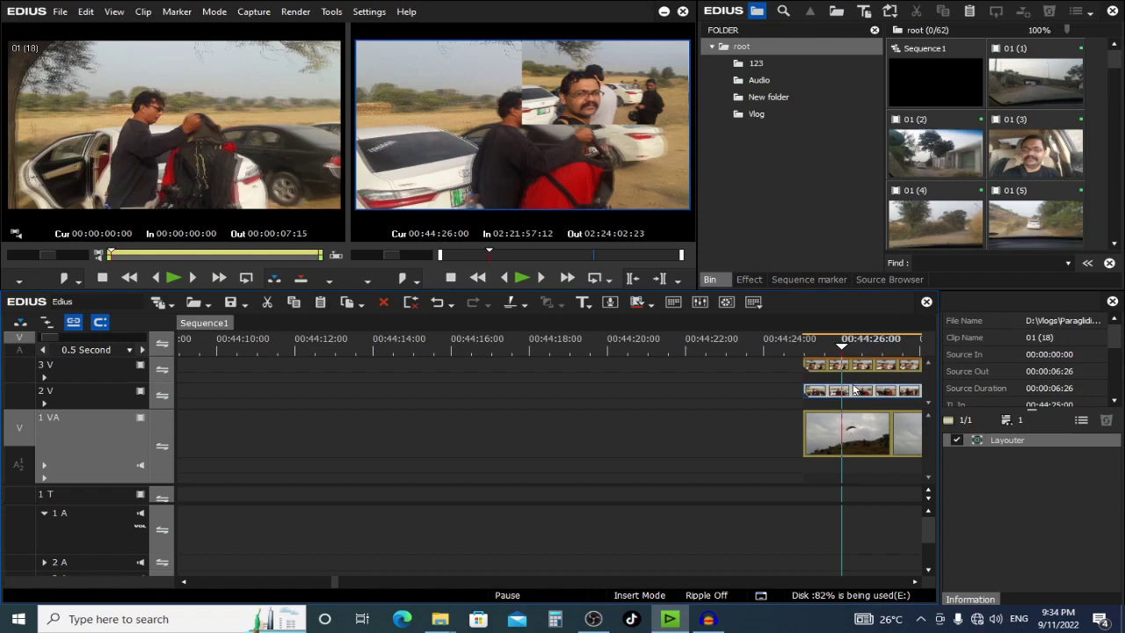
double_click(1009, 442)
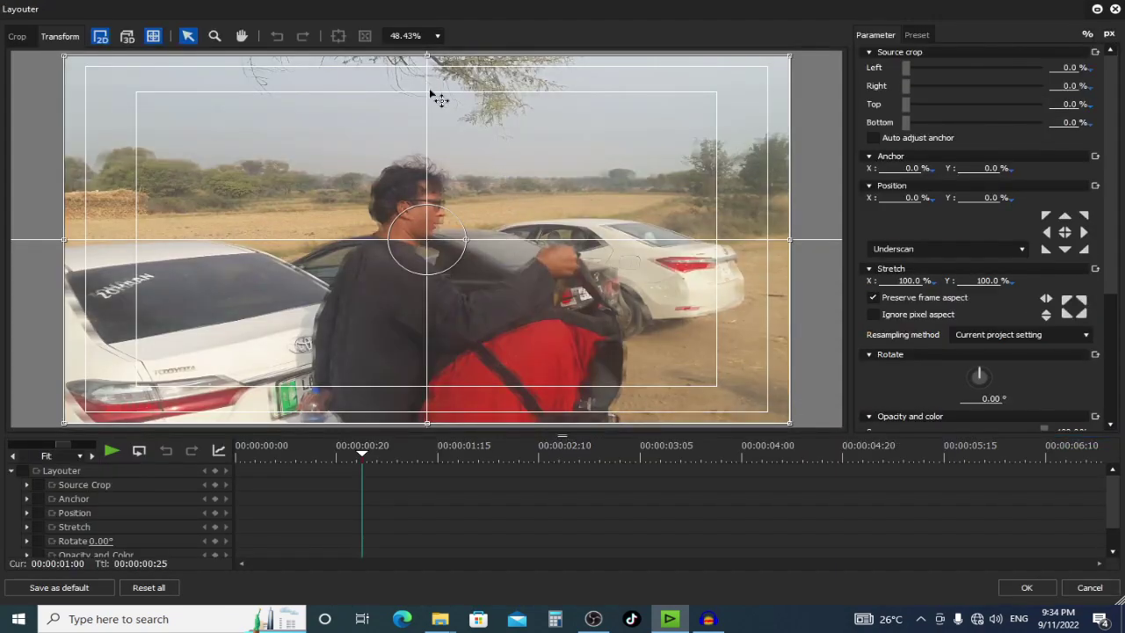
mouse_move(426, 57)
mouse_down()
mouse_move(648, 170)
mouse_move(789, 220)
mouse_move(795, 240)
mouse_up()
drag(427, 239, 794, 424)
drag(426, 58, 53, 226)
drag(427, 239, 72, 420)
mouse_move(59, 246)
mouse_down()
mouse_move(190, 241)
mouse_move(419, 122)
mouse_move(446, 60)
mouse_up()
key(Escape)
click(1027, 588)
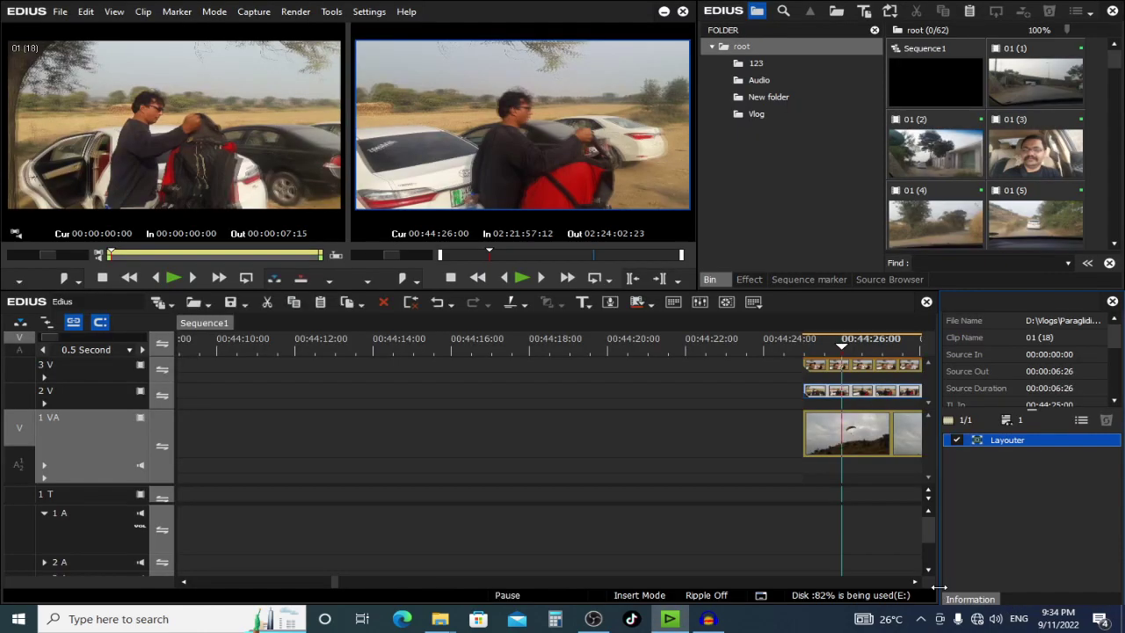
Step: In Layouter, stretch the 2 V clip to 50%, place it in the upper-left quarter at X -25.10%, Y -25.00%, and apply
drag(905, 355, 866, 374)
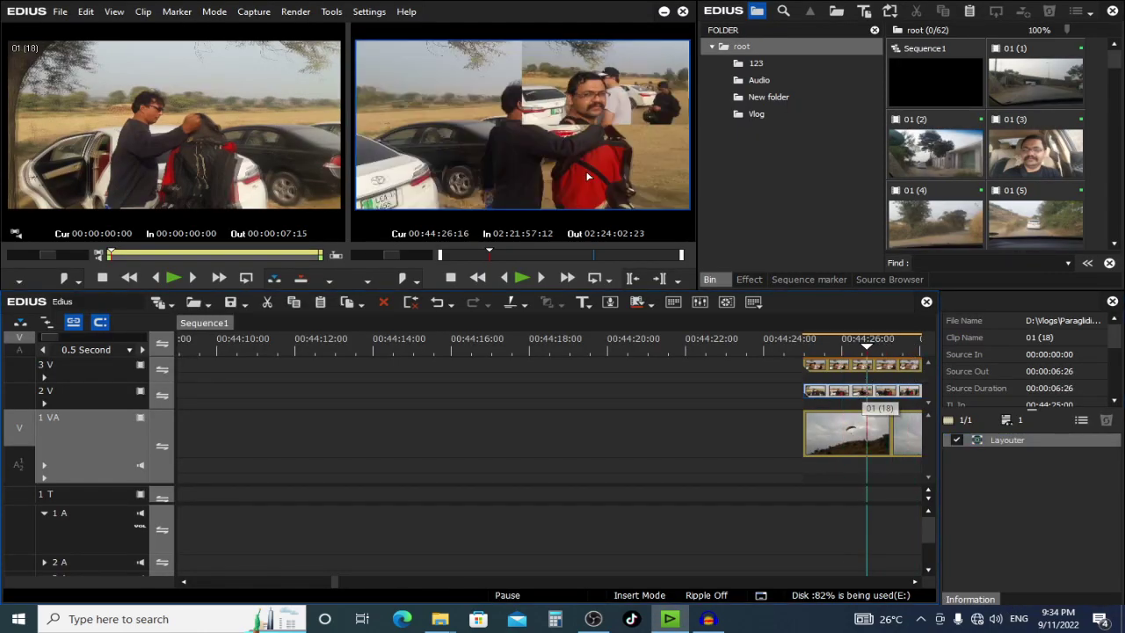
click(1017, 444)
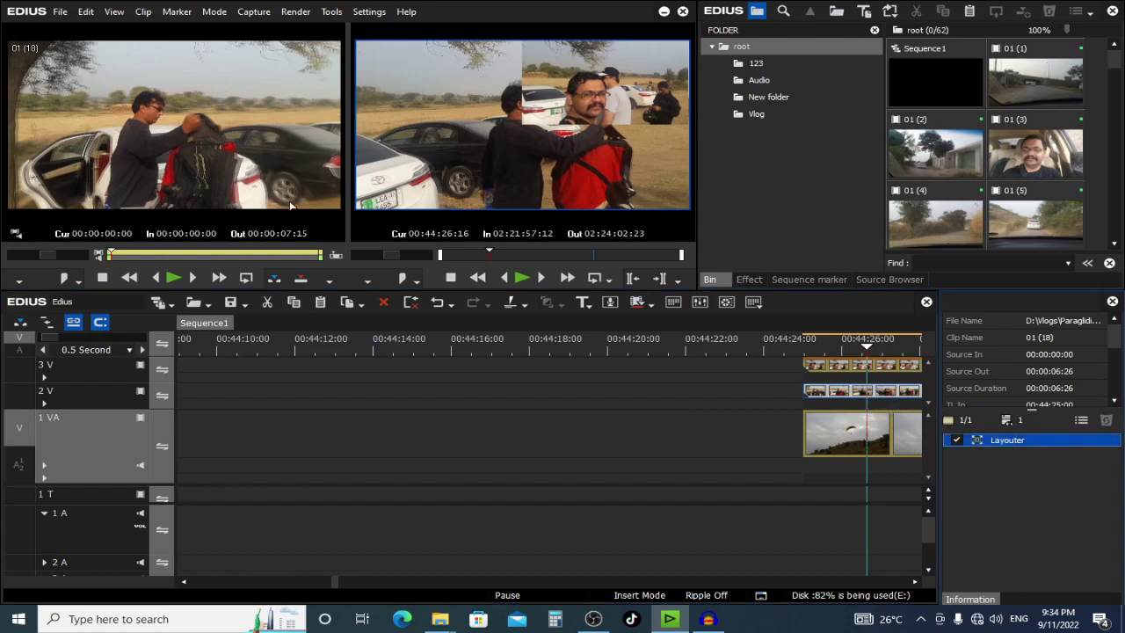
double_click(1010, 442)
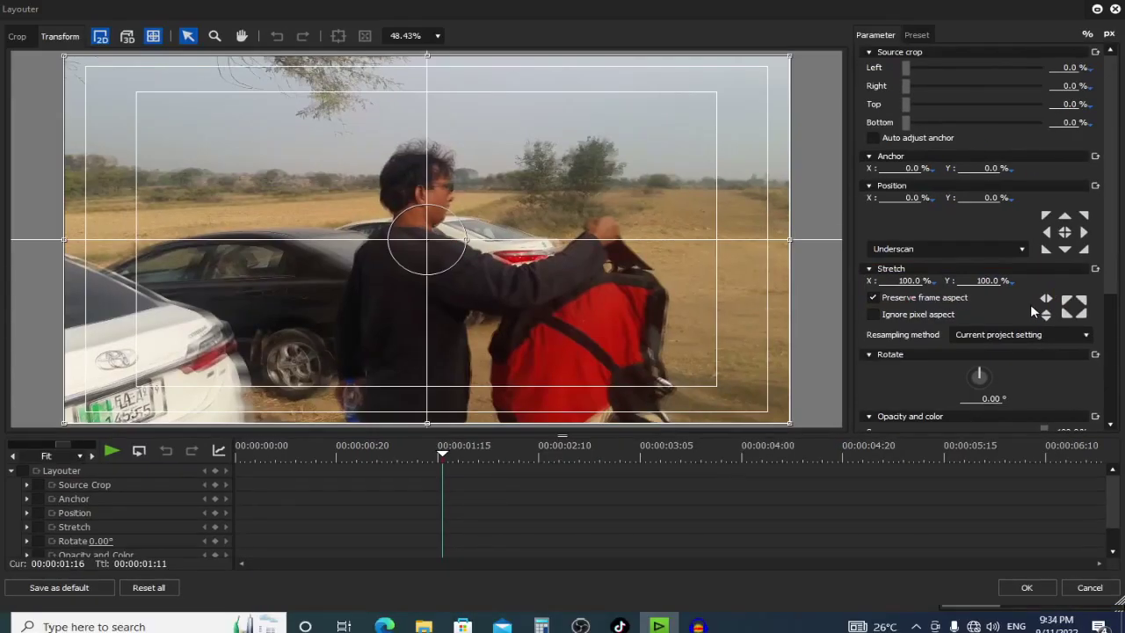
click(907, 280)
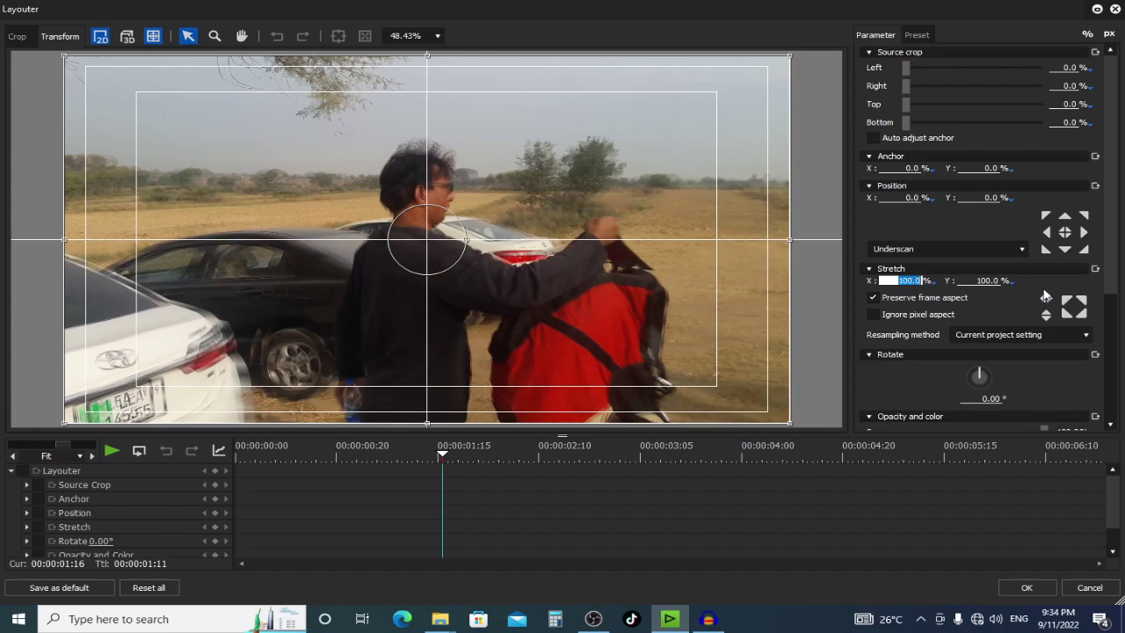
text(50)
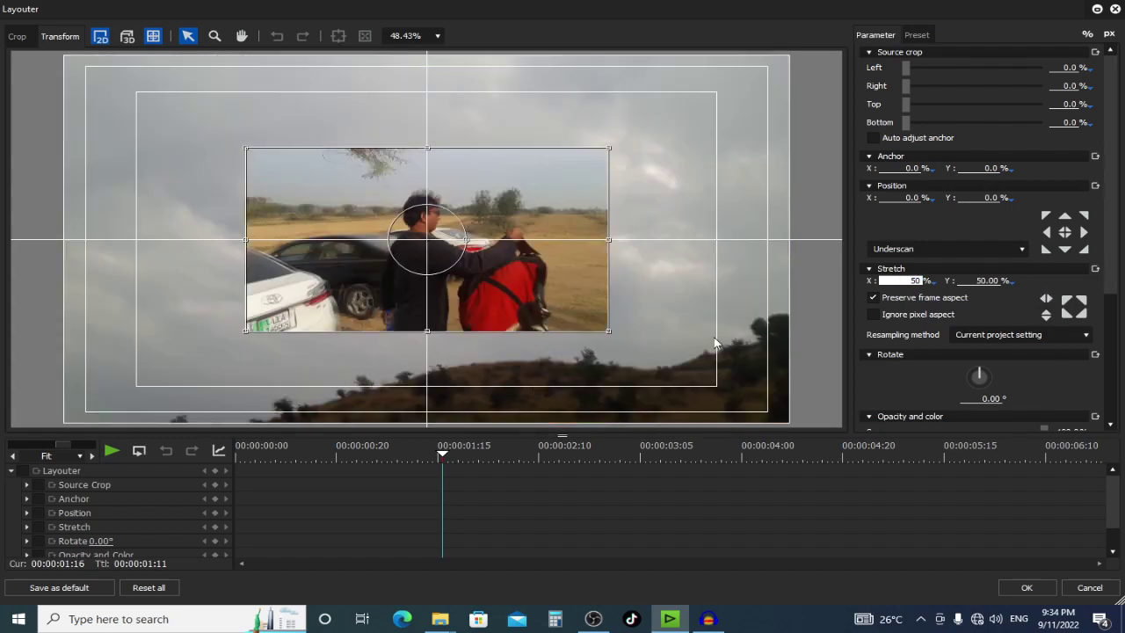
drag(566, 305, 383, 214)
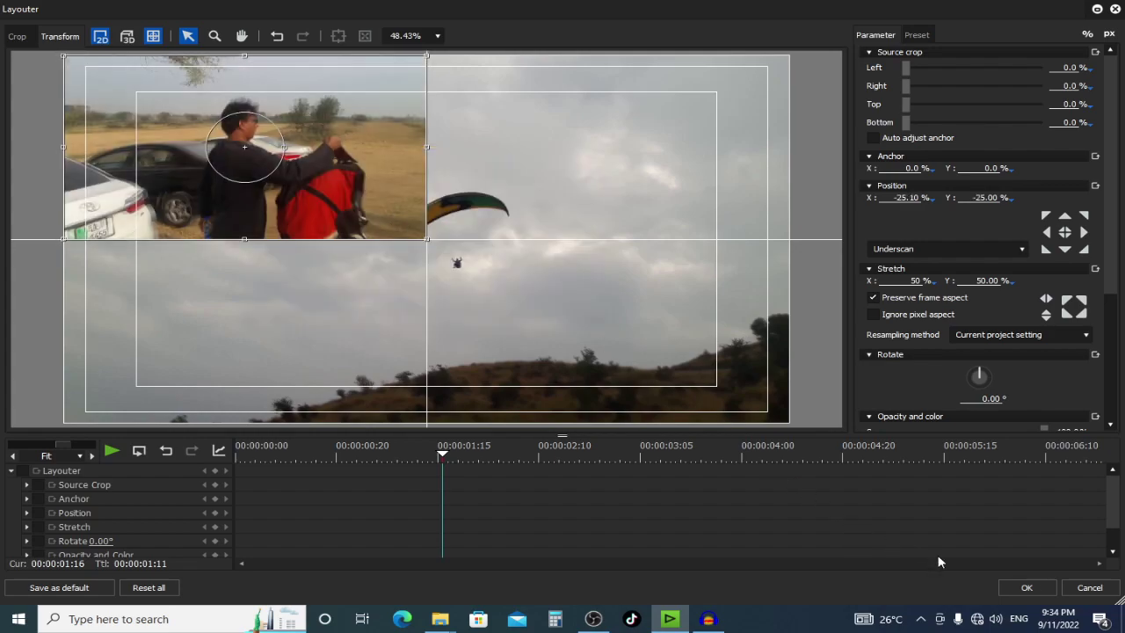
click(1028, 589)
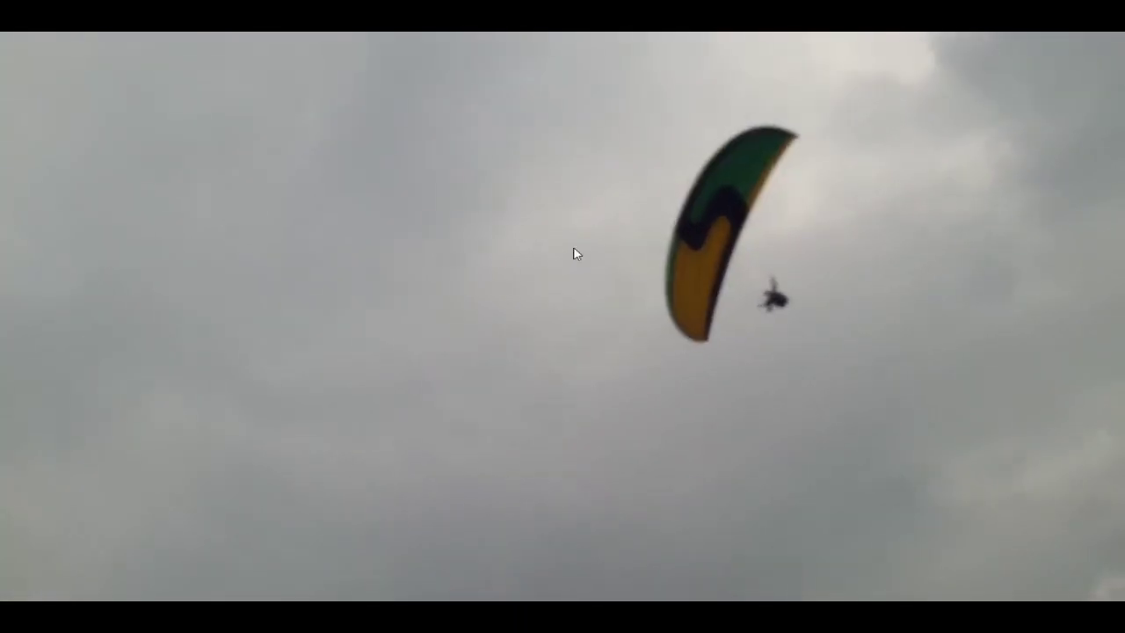
Step: Leave full-screen playback, split the 1 VA clip at 00:44:31:21 where the upper clips end, and delete the remainder
key(Escape)
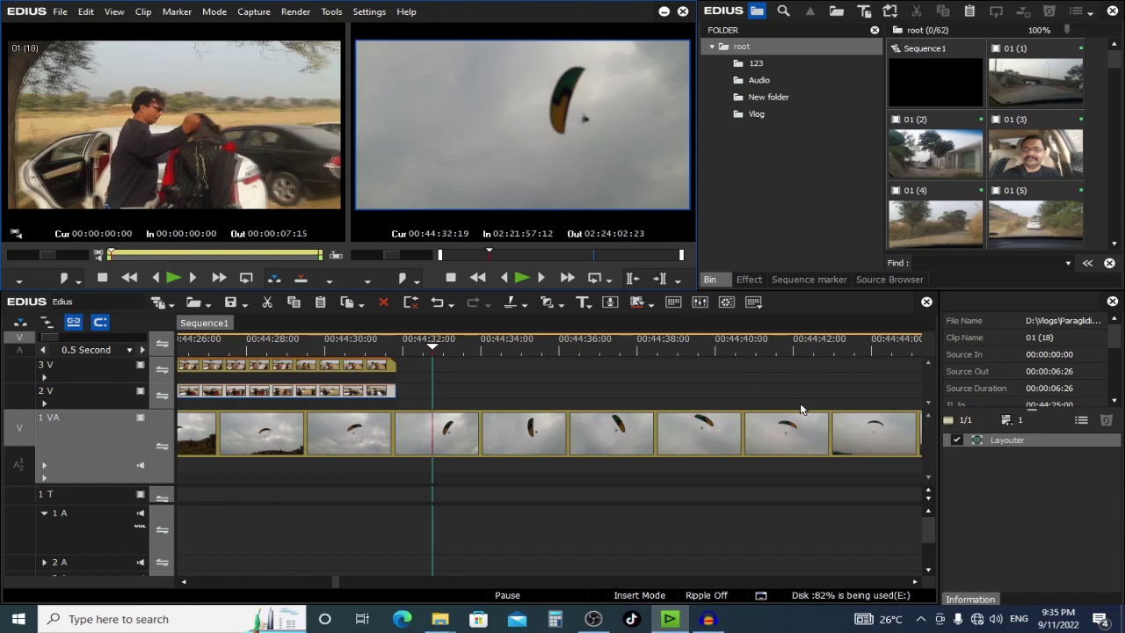
drag(339, 341, 471, 434)
click(470, 435)
key(c)
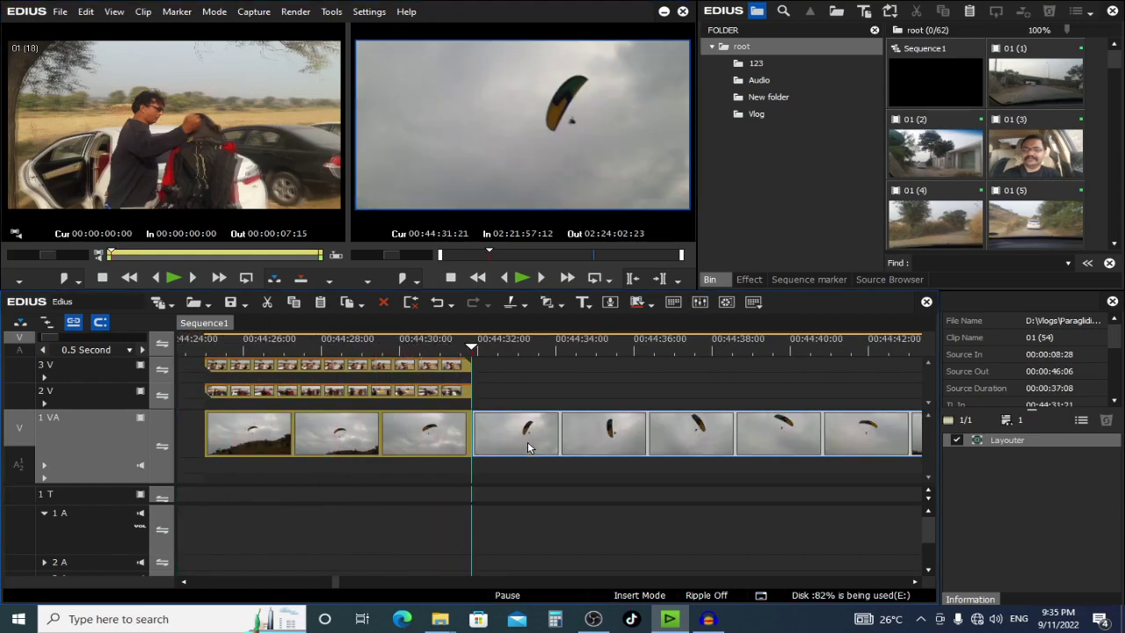
key(Delete)
Step: In Layouter, stretch the 1 VA paraglider clip to 50%, place it in the lower-right quarter at X 25.00%, Y 24.30%, and apply
click(423, 407)
drag(423, 406, 425, 406)
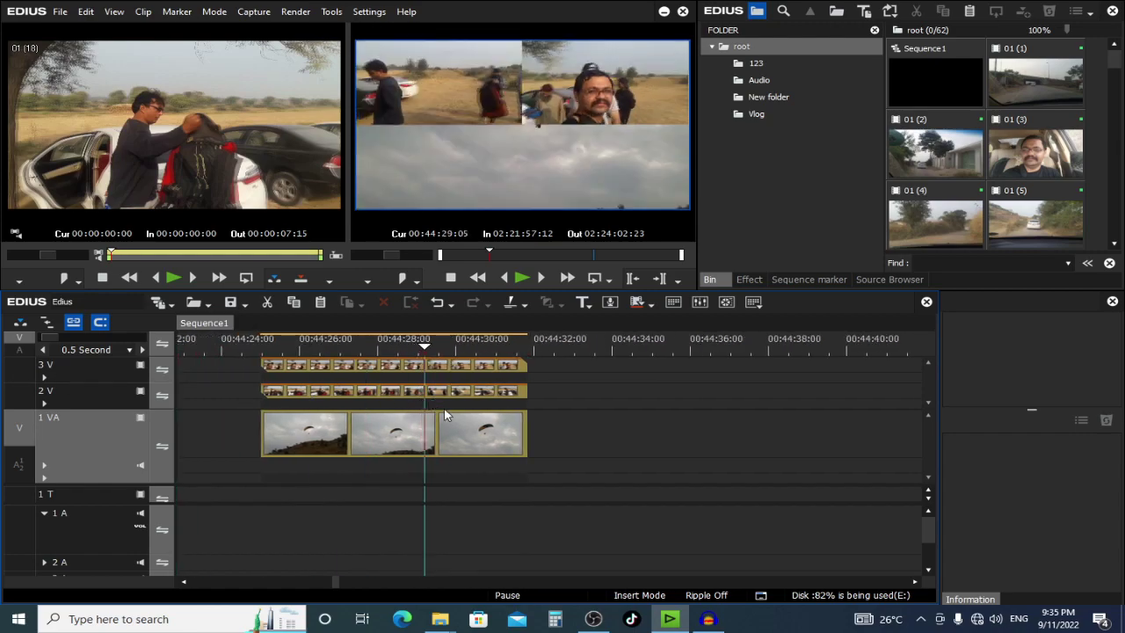
scroll(445, 415, down, 2)
scroll(440, 420, up, 3)
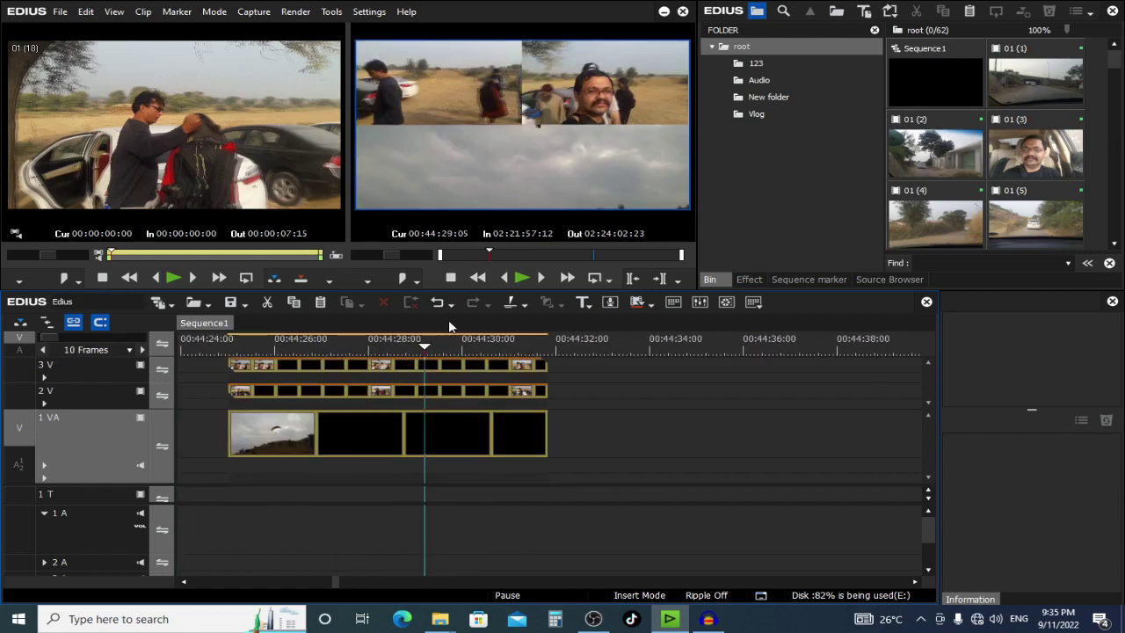
click(449, 440)
double_click(999, 440)
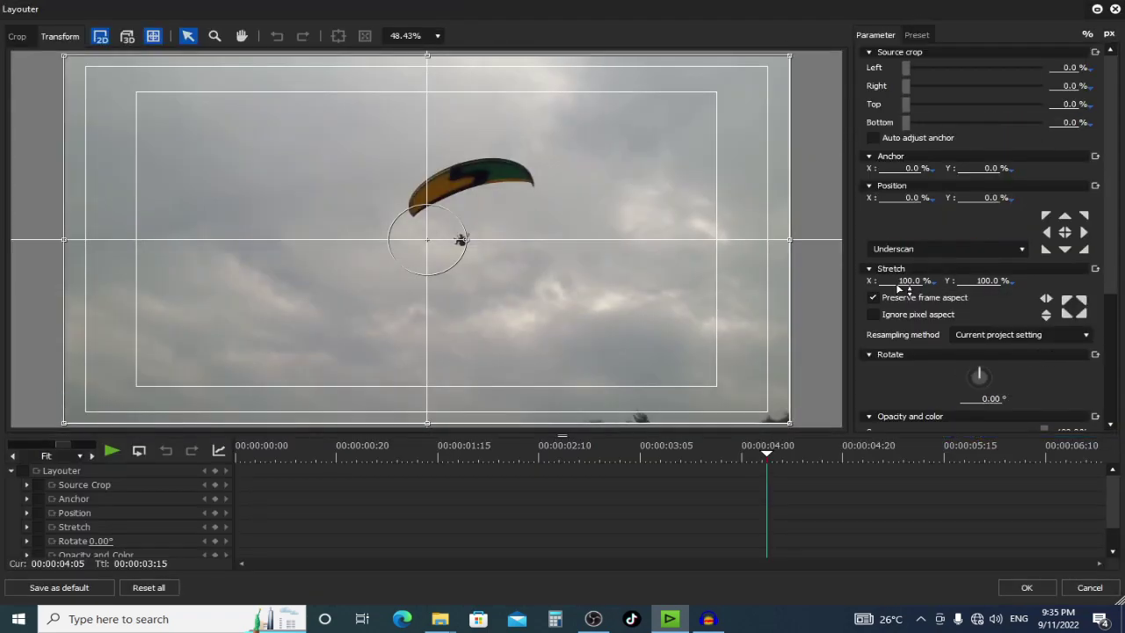
click(911, 281)
text(50)
key(Return)
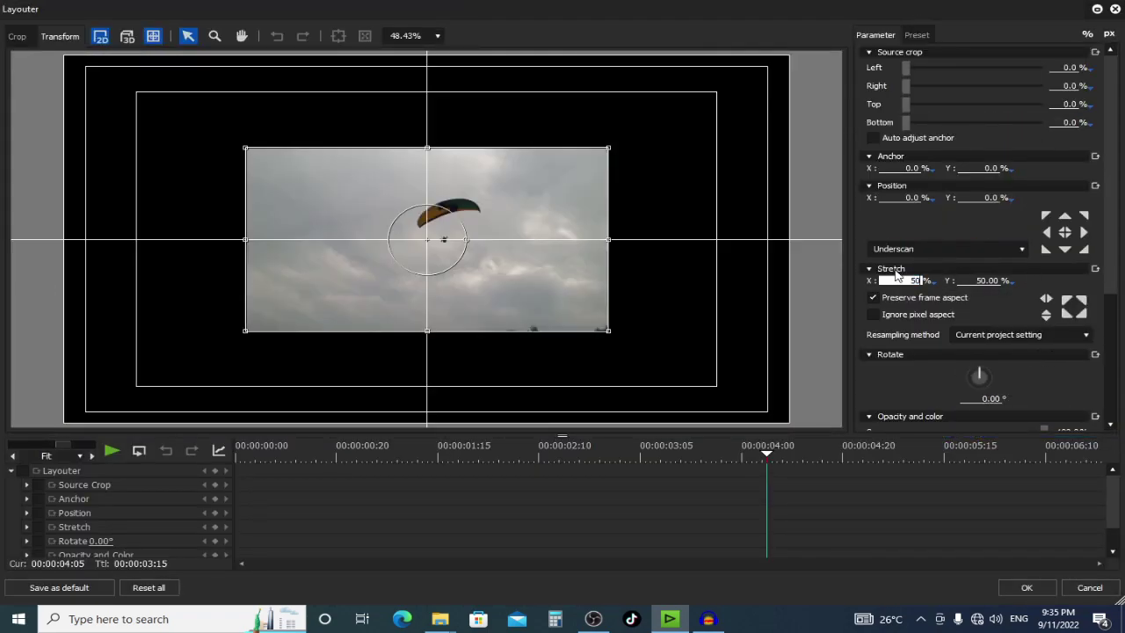
drag(544, 266, 715, 348)
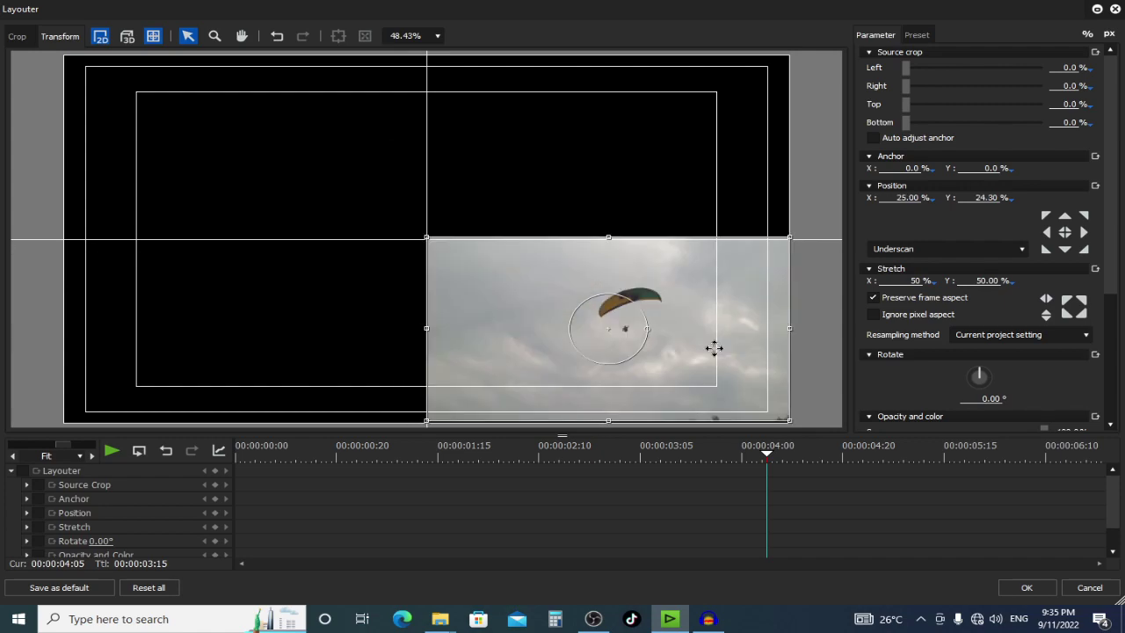
click(1027, 587)
Step: Add one video track above 3 V
drag(463, 354, 404, 351)
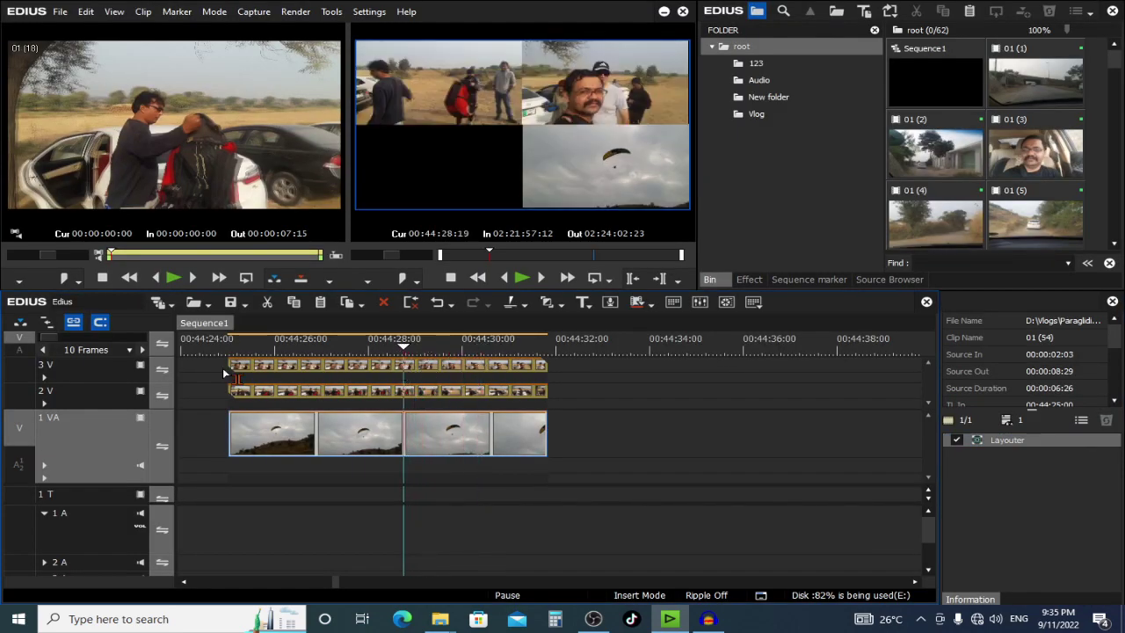
click(89, 368)
right_click(88, 368)
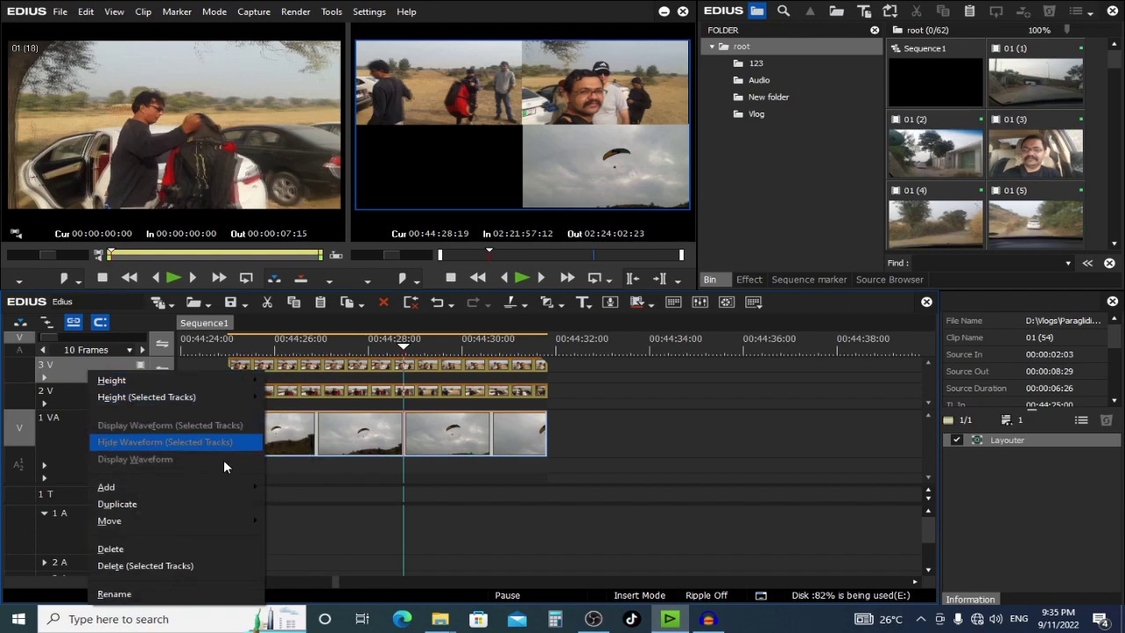
mouse_move(227, 487)
click(360, 508)
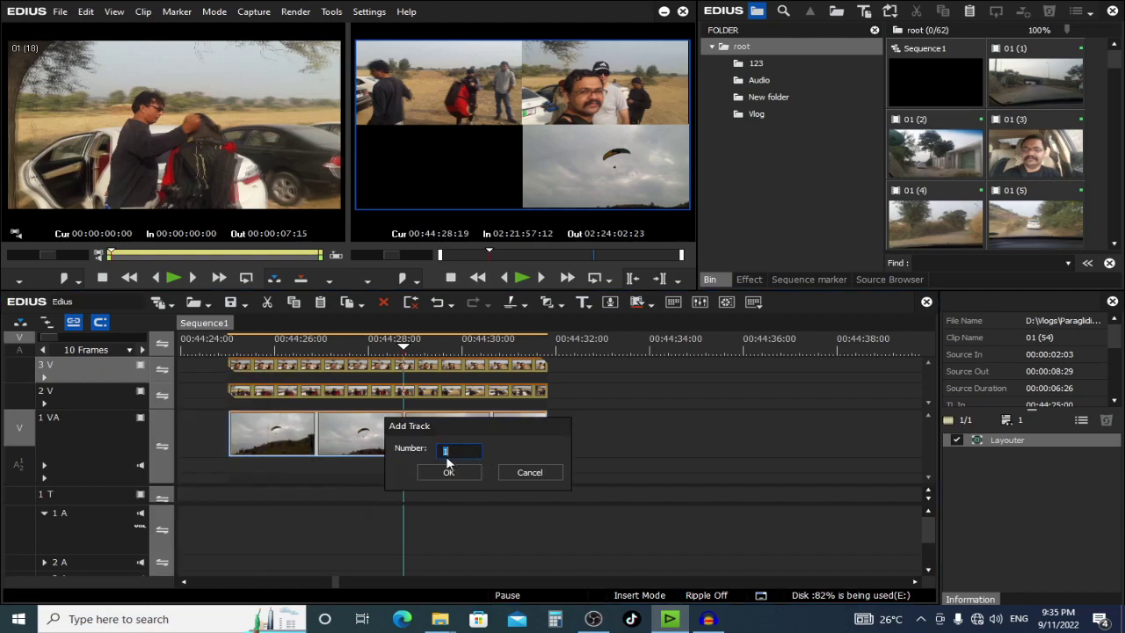
click(449, 467)
Step: Copy the 01 (53) clip at 00:38:31:07 on 1 VA and paste it onto 4 V above the stacked clips near 00:44:25:00
scroll(464, 416, down, 4)
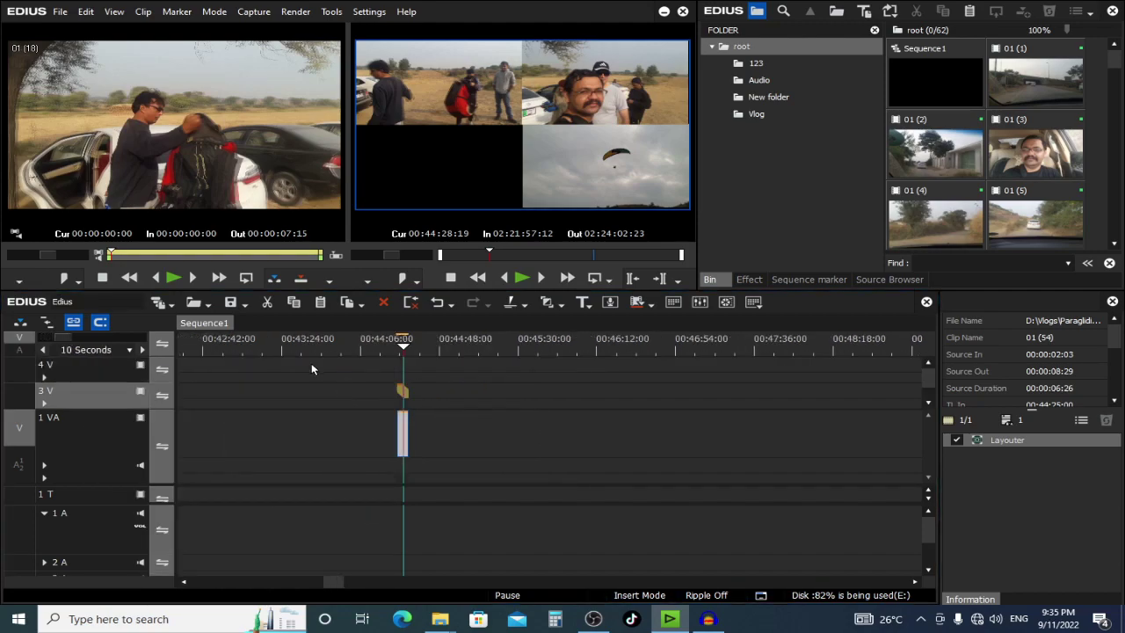
scroll(317, 347, down, 2)
click(238, 358)
click(292, 374)
scroll(292, 374, up, 3)
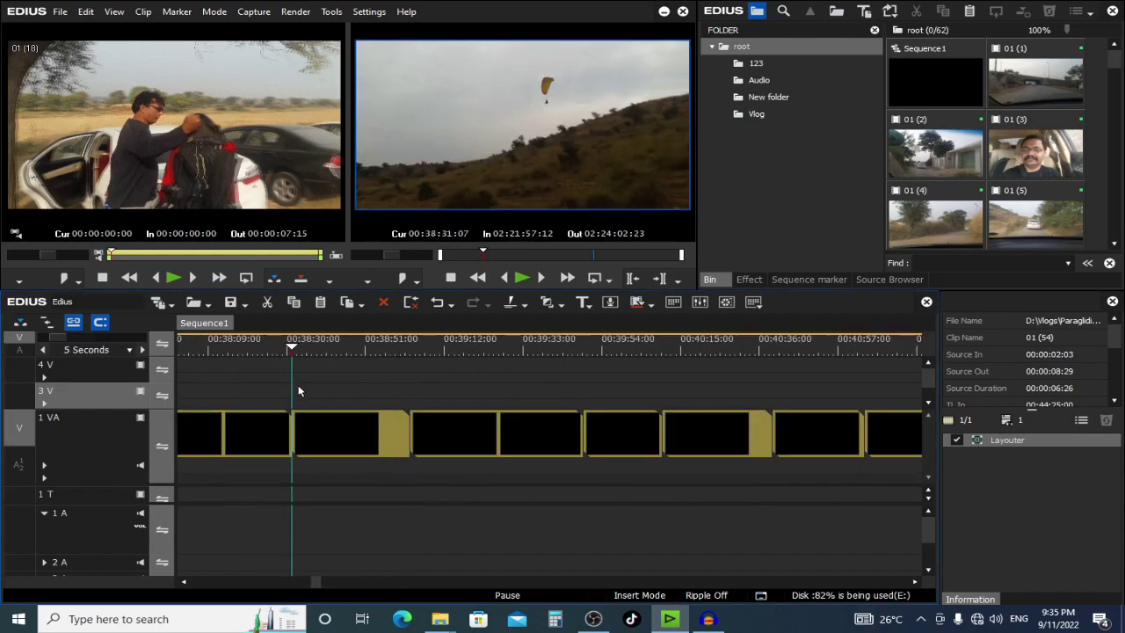
scroll(464, 365, down, 3)
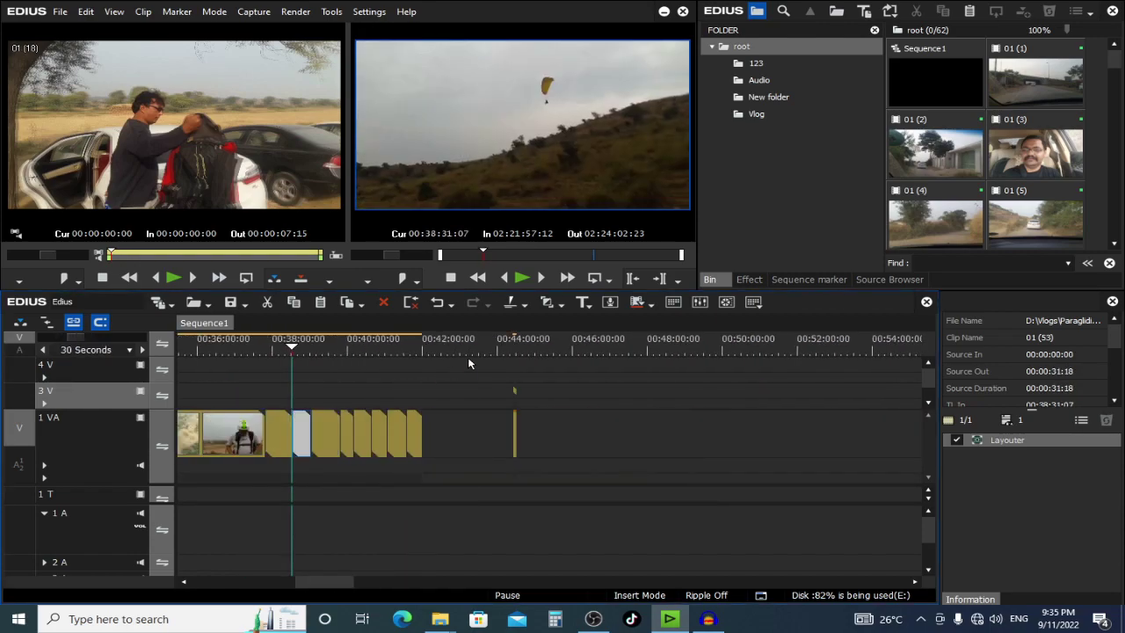
drag(499, 369, 513, 369)
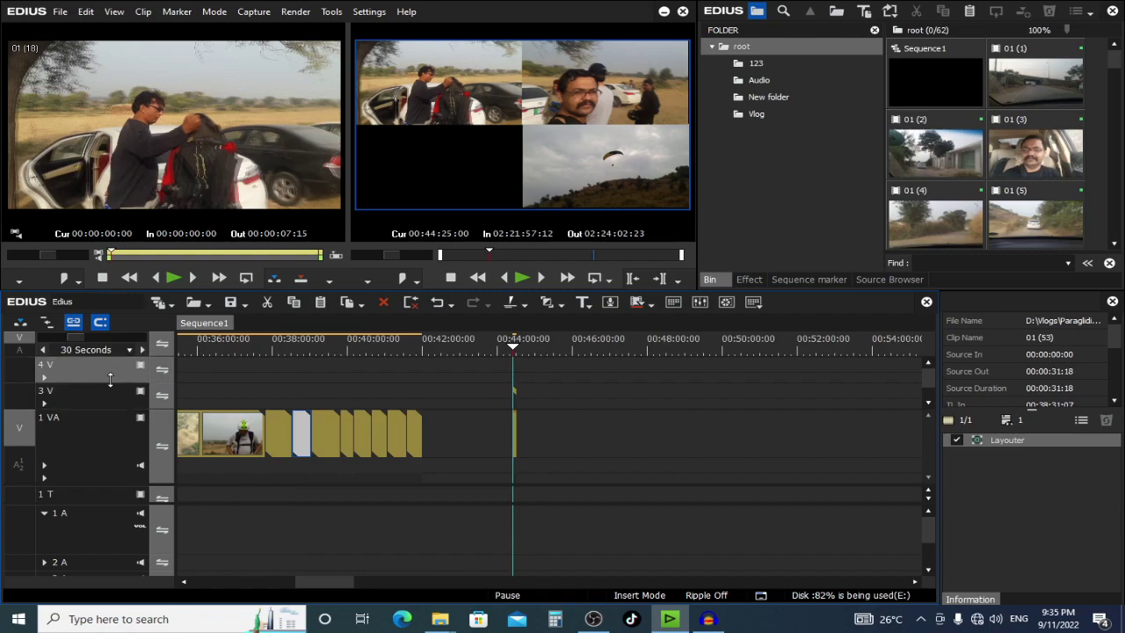
scroll(517, 356, up, 5)
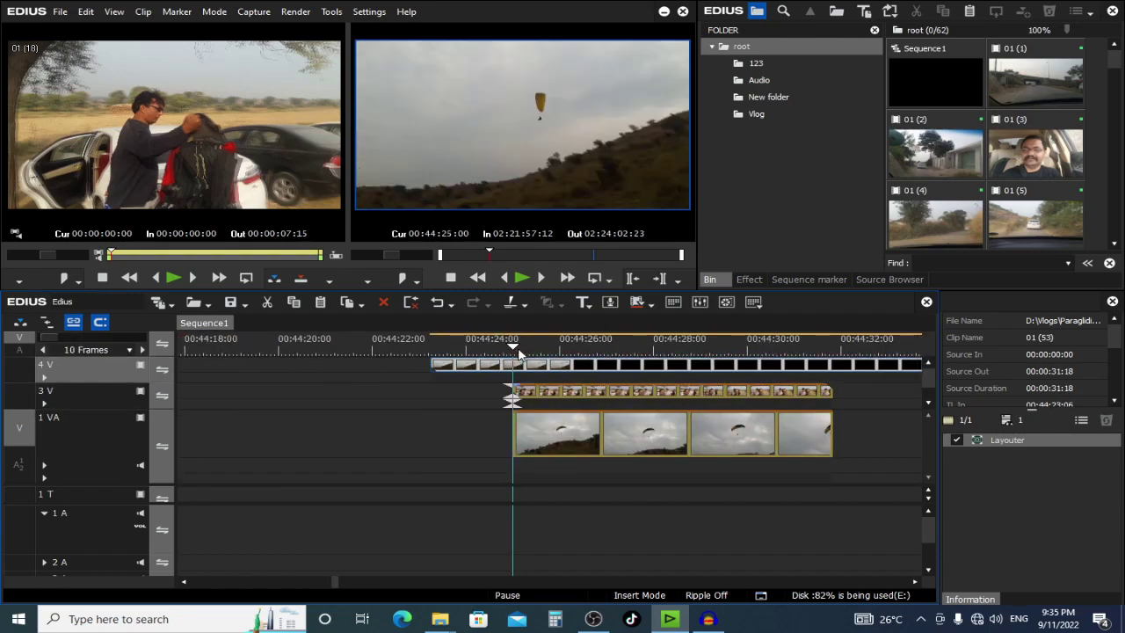
Step: Trim the 4 V clip to start at 00:44:25:00 and end at 00:44:31:21, matching the clips below it
drag(433, 365, 520, 380)
drag(573, 341, 833, 352)
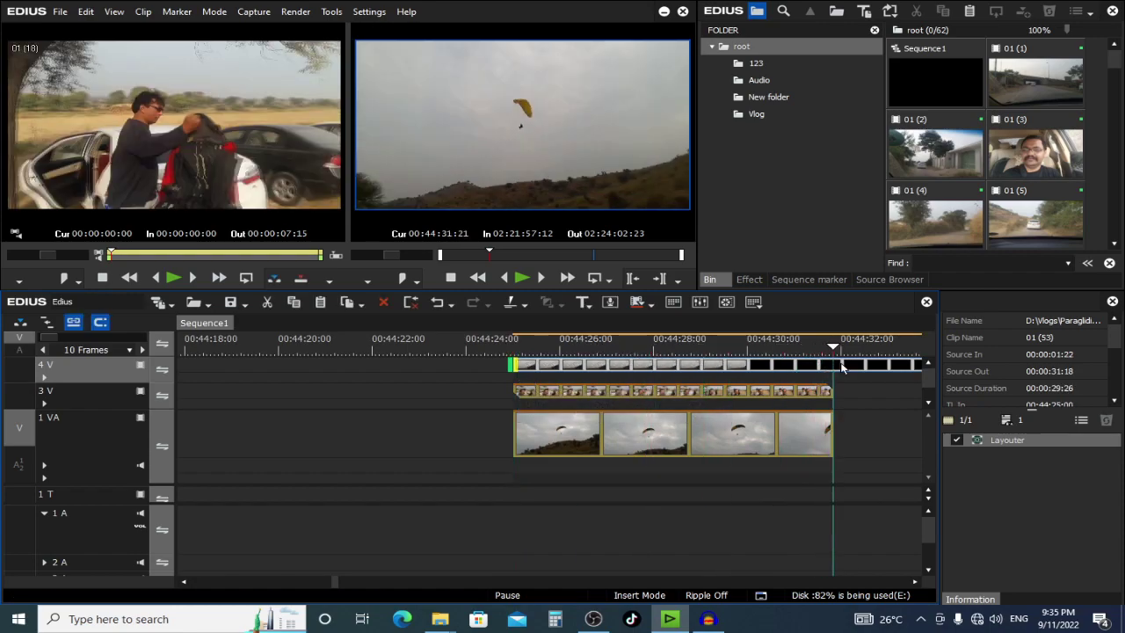
key(m)
Step: In Layouter, stretch the 4 V clip to 50%, place it in the lower-left quarter at X -25.00%, Y 25.00%, and apply
drag(762, 352, 690, 363)
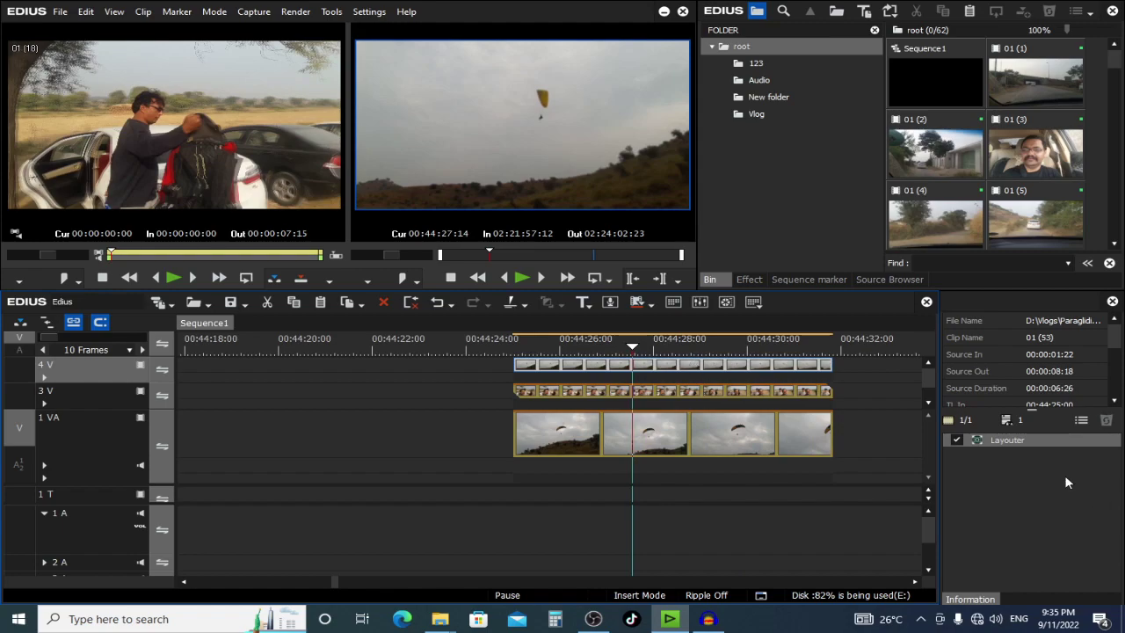
double_click(1038, 445)
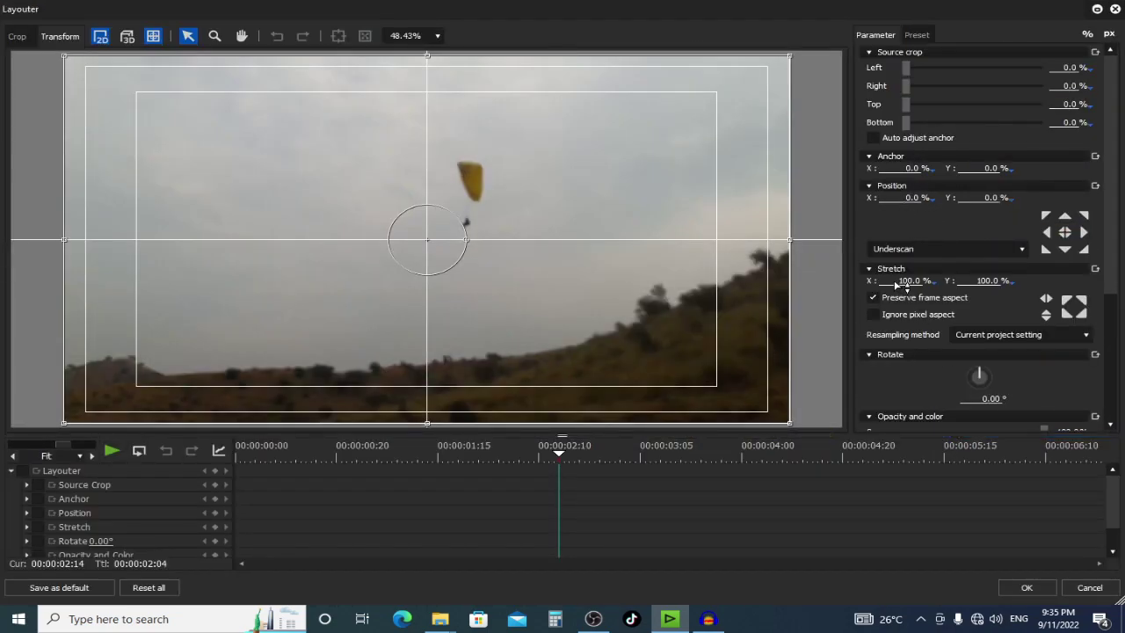
double_click(896, 284)
text(50)
drag(606, 260, 364, 352)
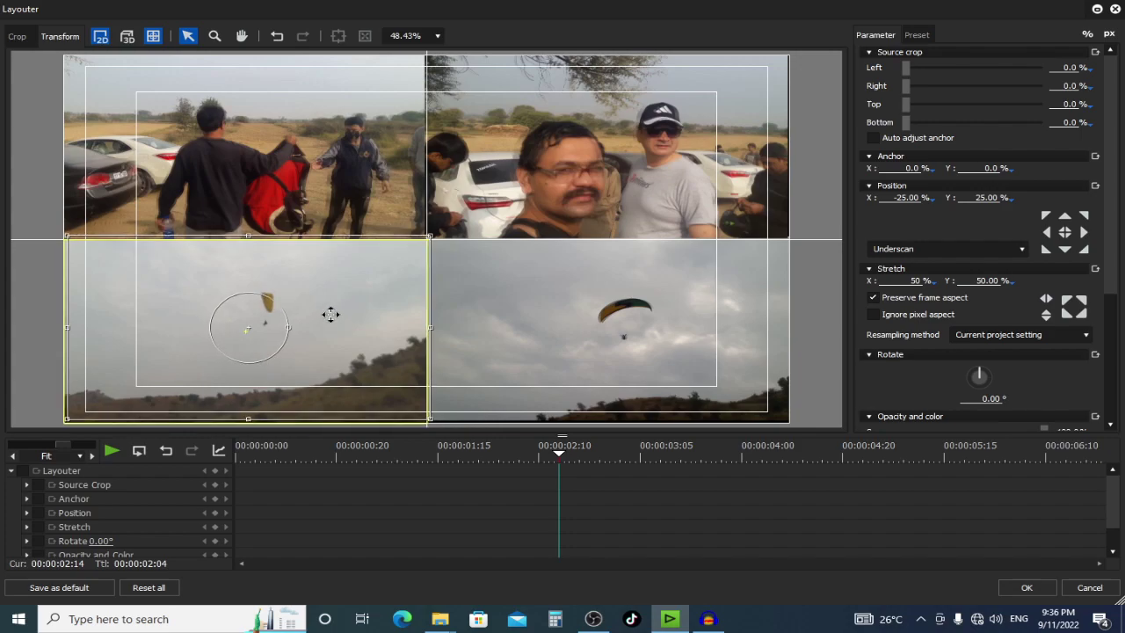
click(1026, 589)
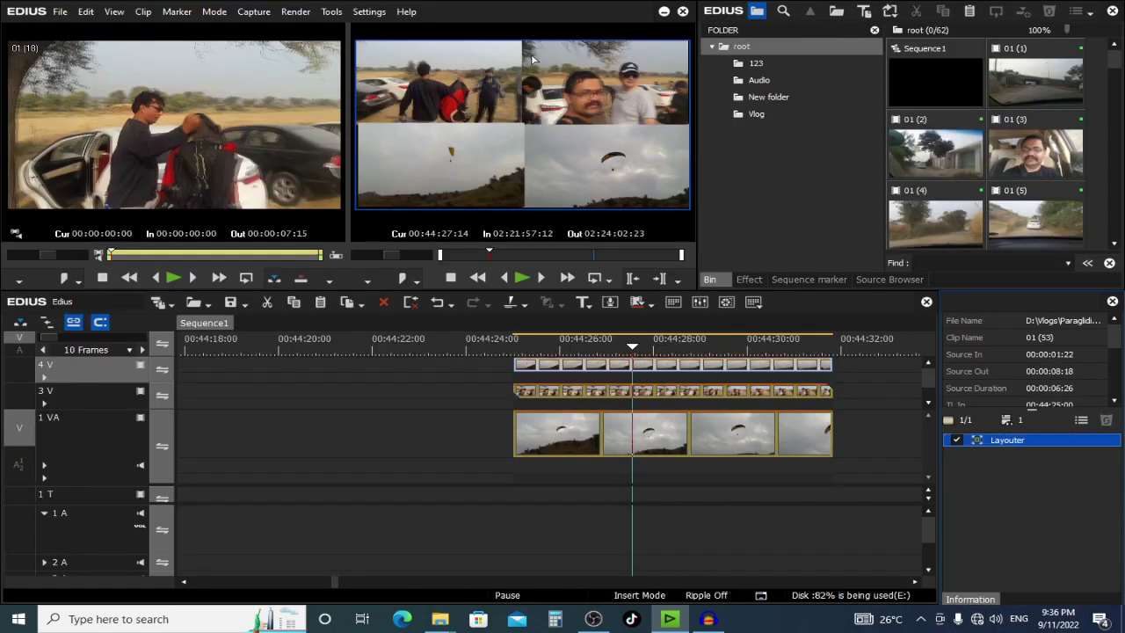
Step: Reopen the layout of the 01 (54) clip on 1 VA and set its X position to 25%
click(524, 346)
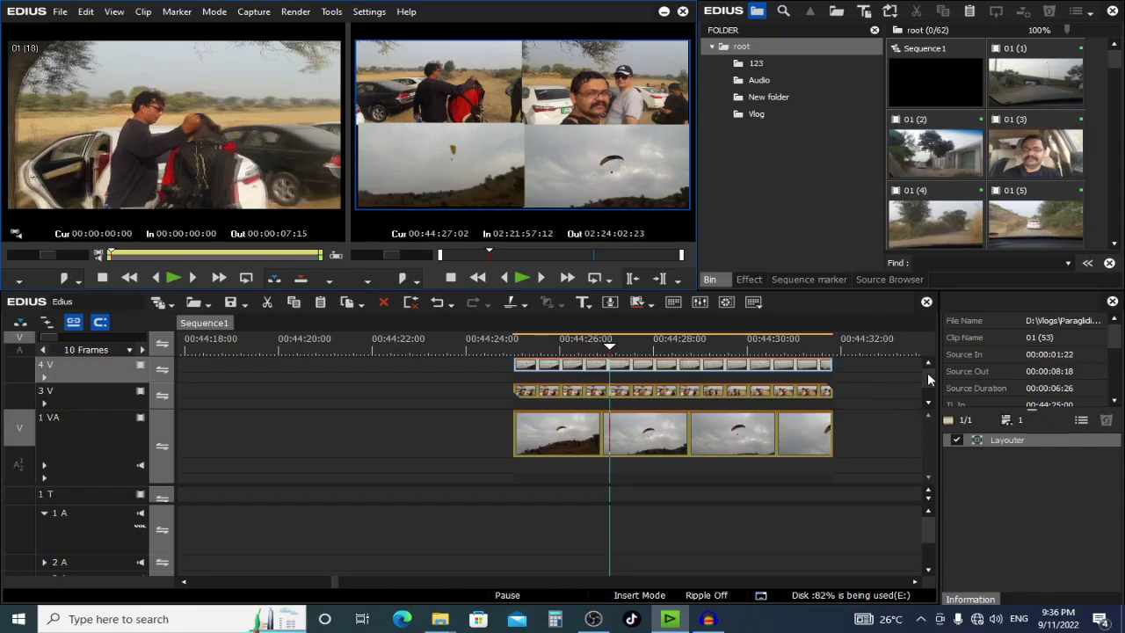
scroll(930, 379, down, 1)
click(728, 439)
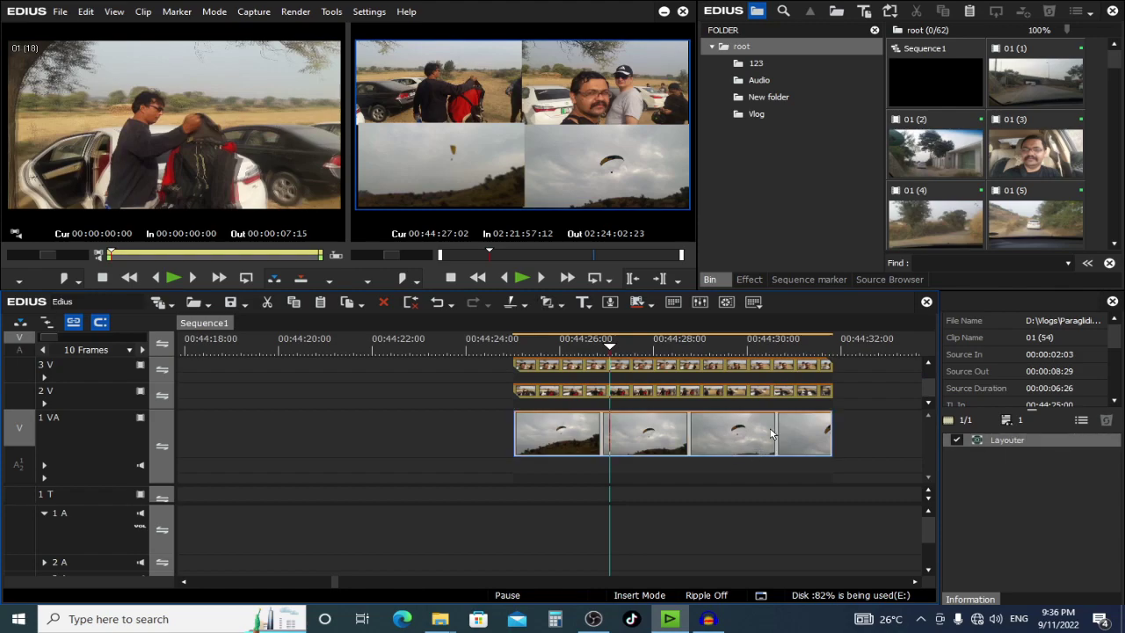
double_click(1007, 441)
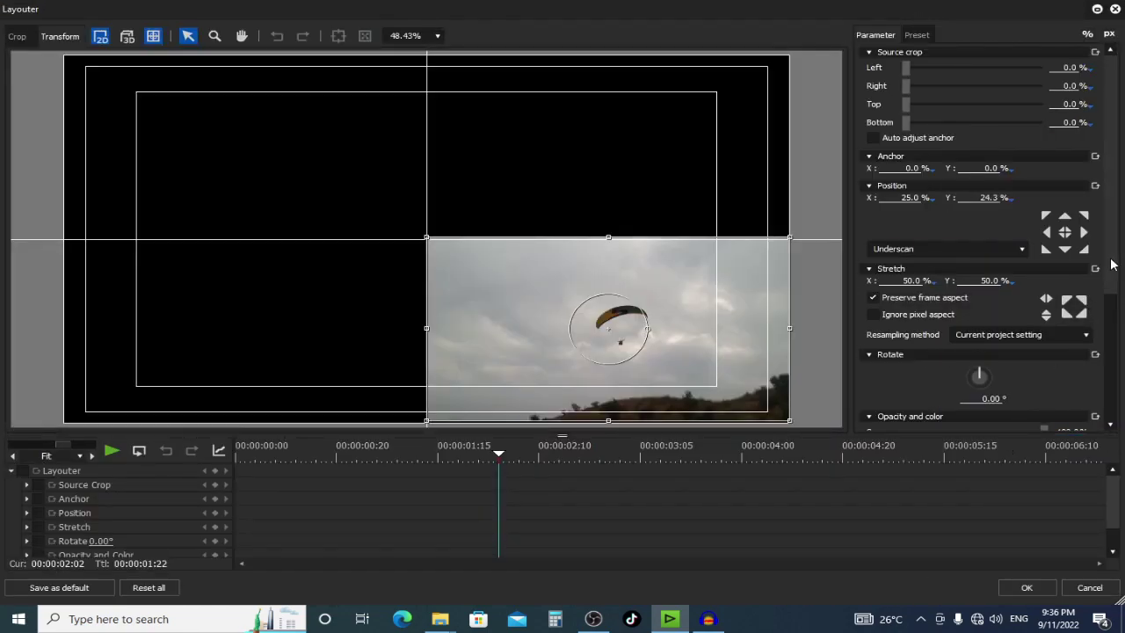
mouse_move(1115, 219)
mouse_down()
mouse_move(1115, 269)
mouse_move(1116, 220)
mouse_up()
drag(683, 246, 679, 360)
click(905, 198)
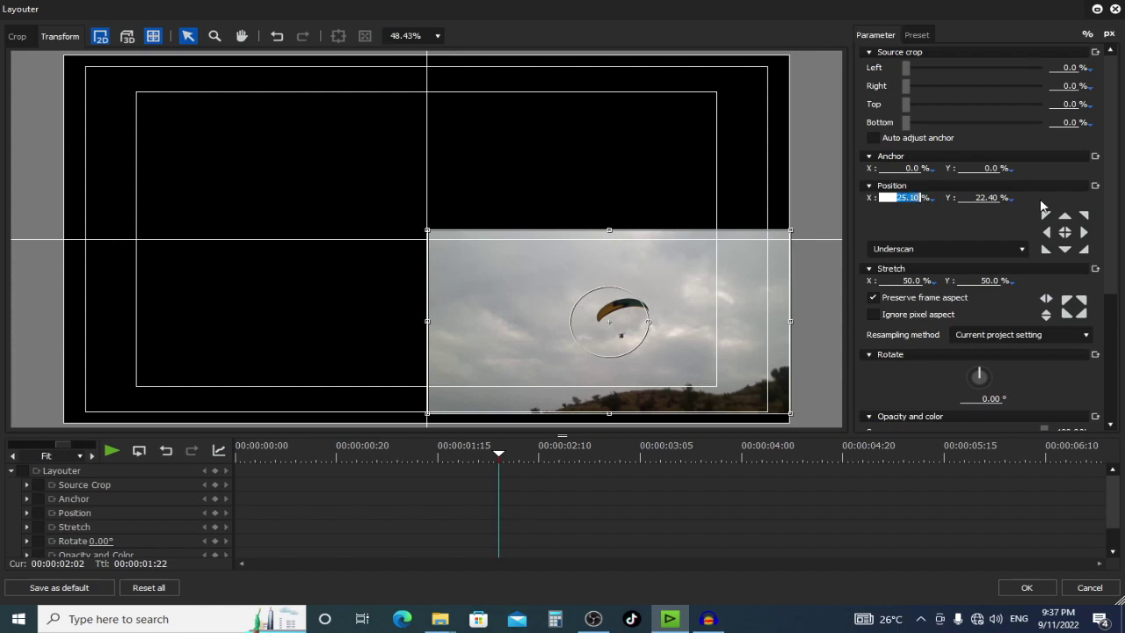
text(25)
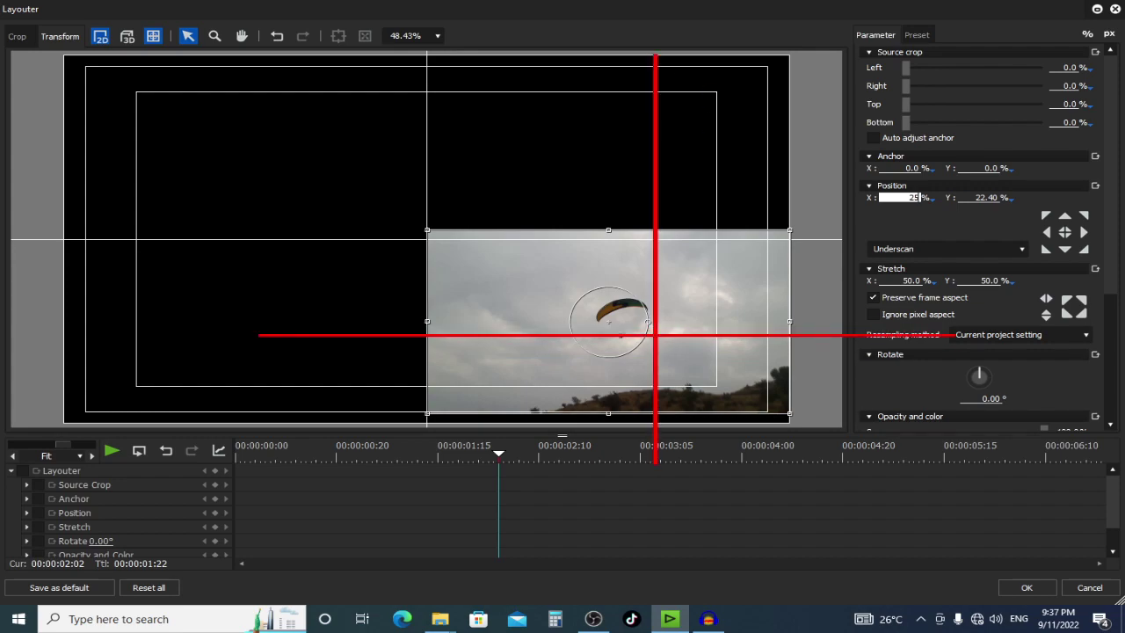
key(Escape)
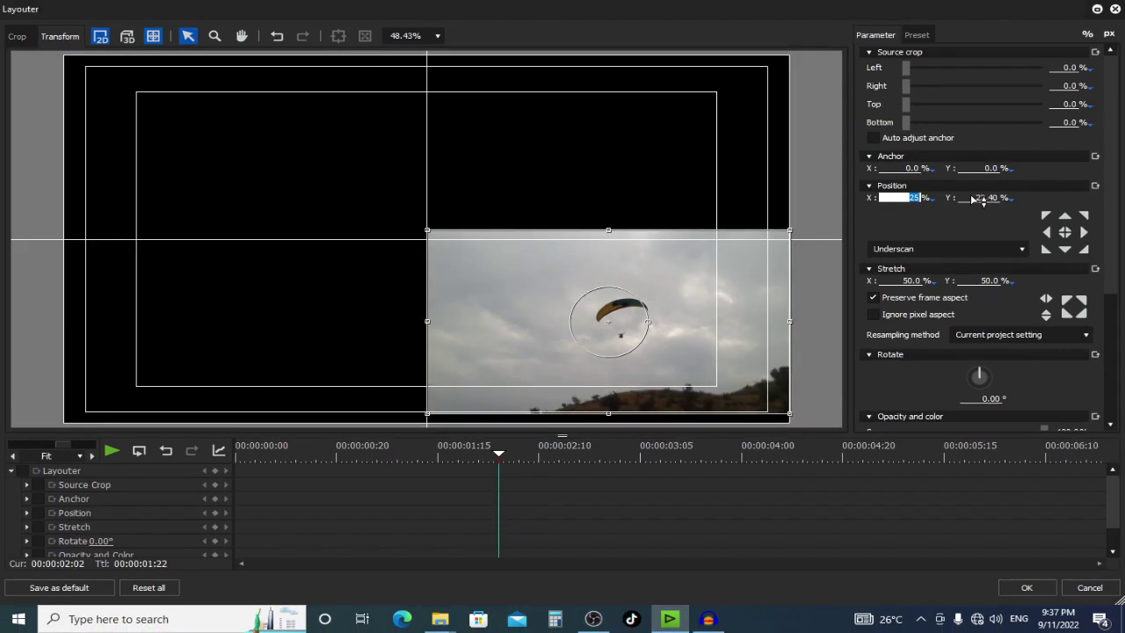
Step: Set the 1 VA clip's Y position to 25% and apply the layout
click(981, 199)
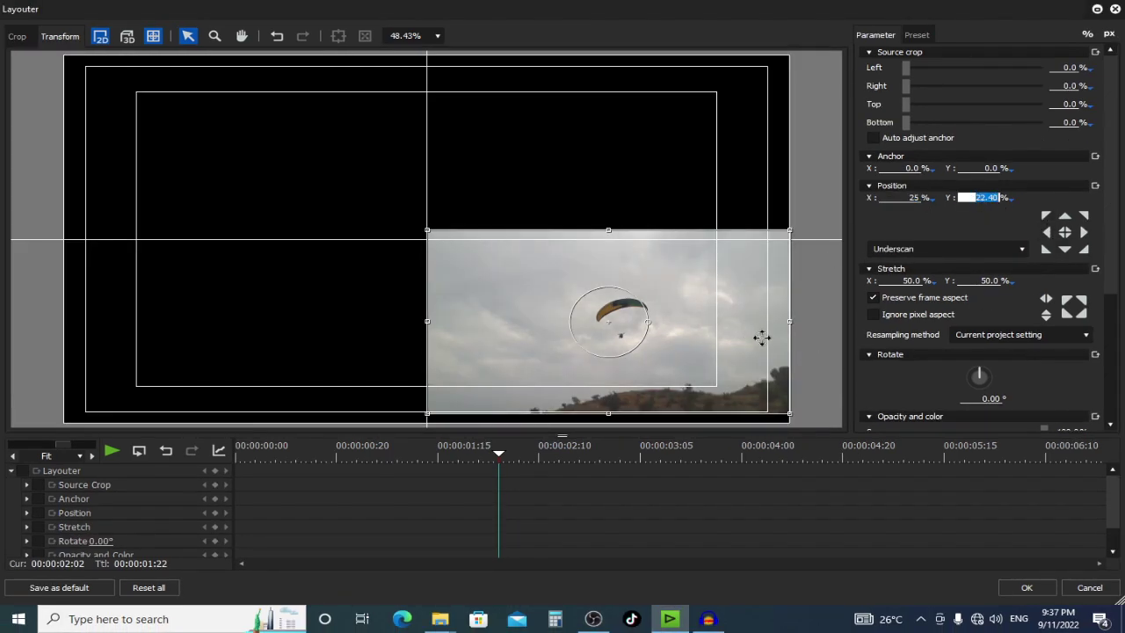
drag(737, 319, 737, 327)
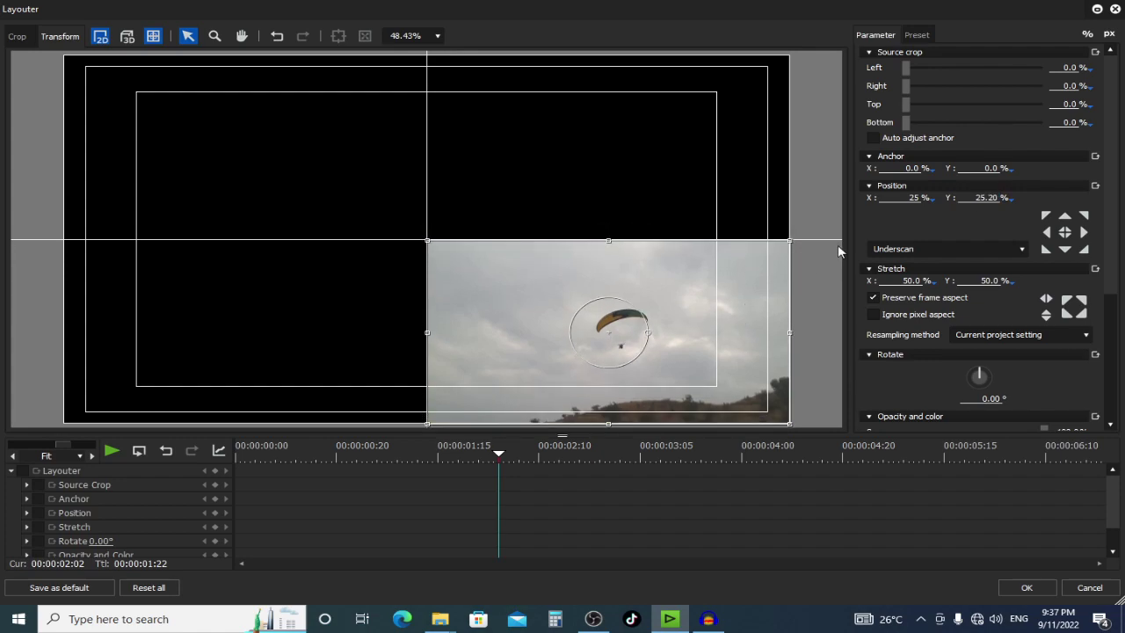
click(988, 200)
text(25)
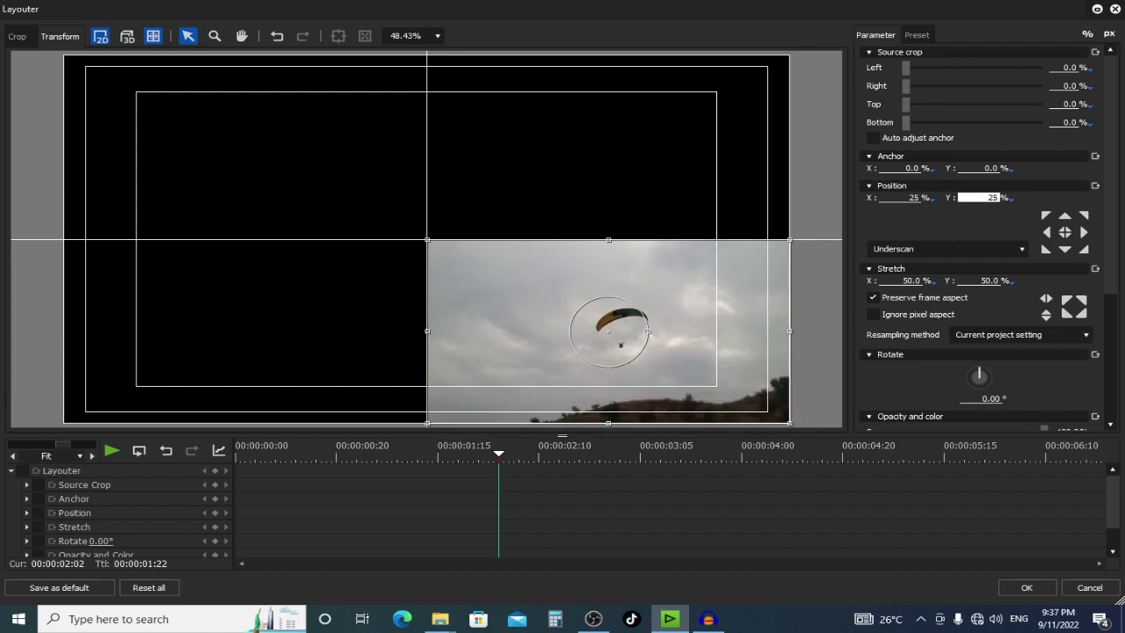
text(3)
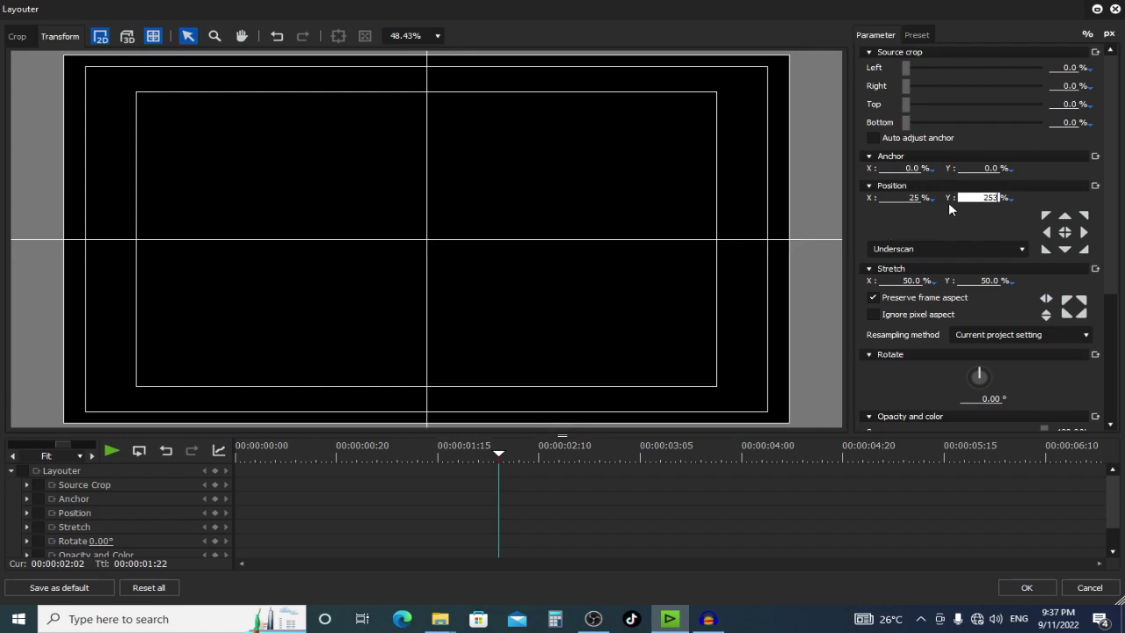
text(25)
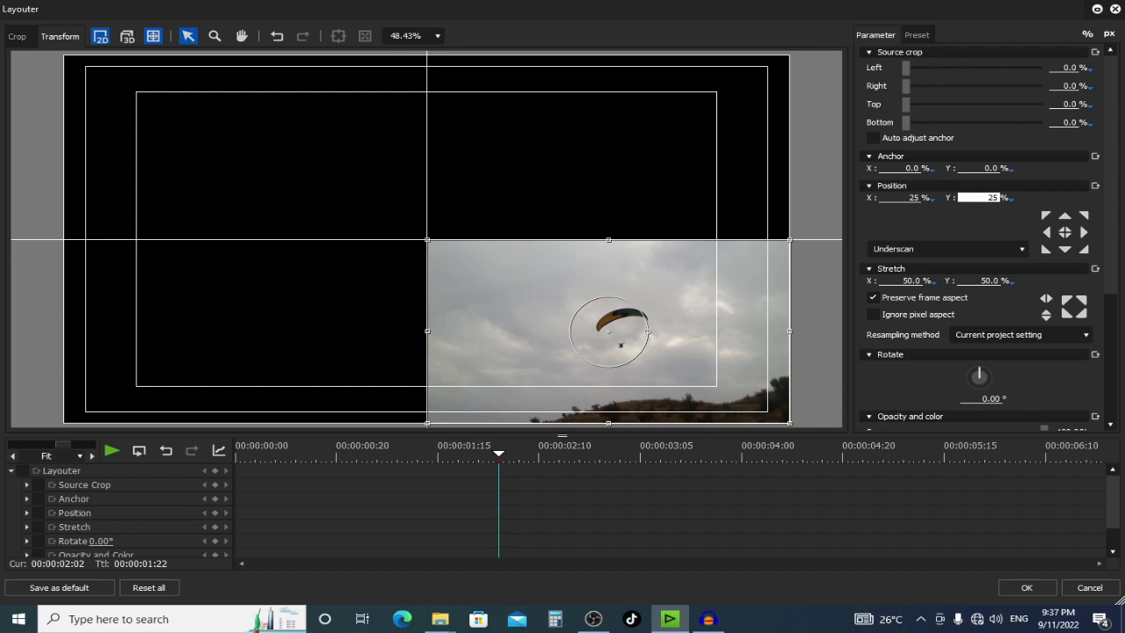
click(1024, 587)
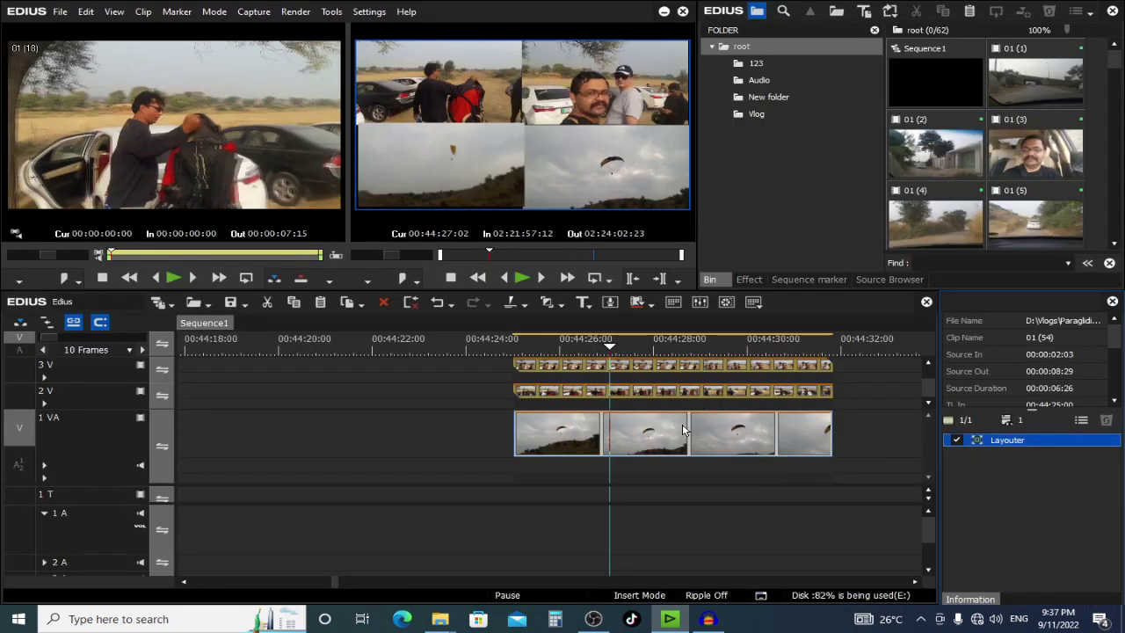
Step: Reposition the 01 (18) clip on 2 V in Layouter to X -25% and Y -25%, and apply the layout
click(649, 390)
double_click(1023, 440)
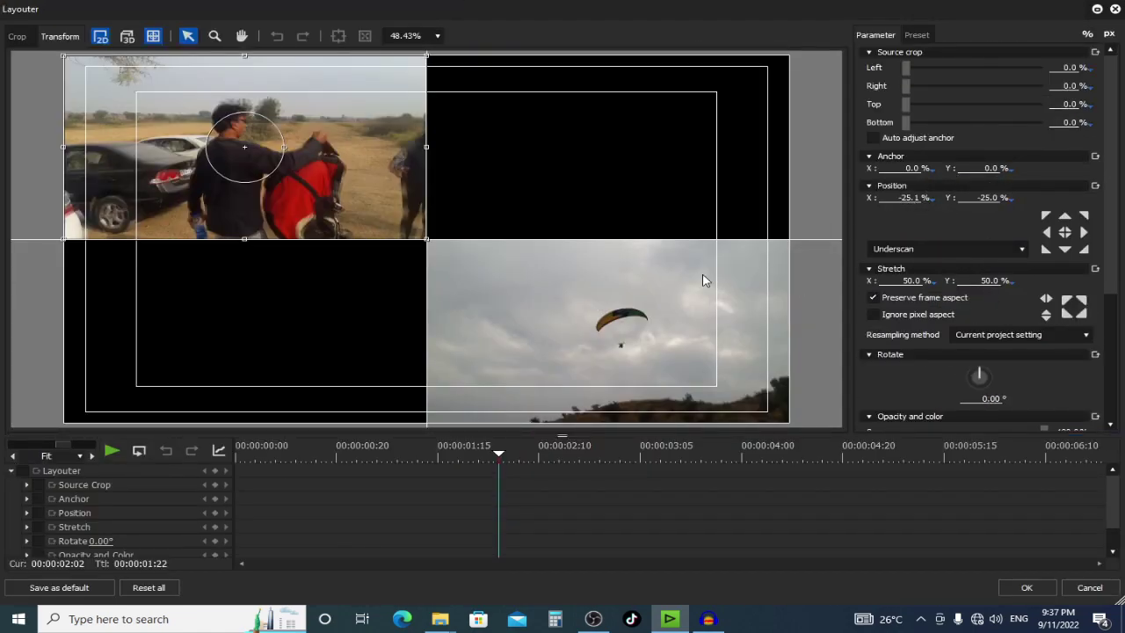
drag(370, 196, 406, 207)
click(908, 199)
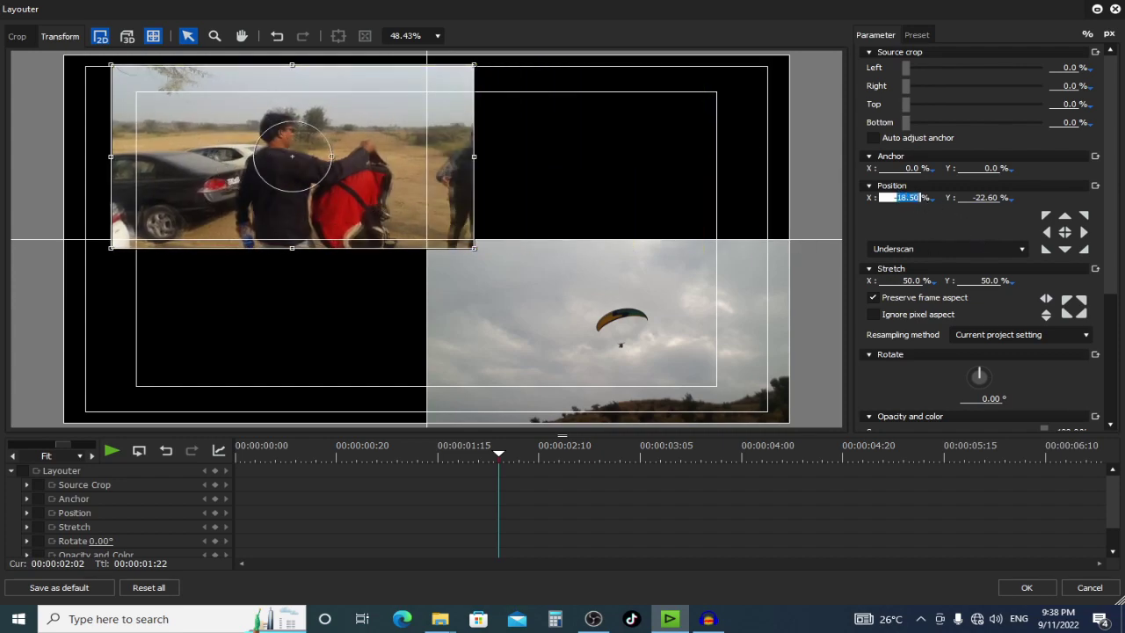
text(-25)
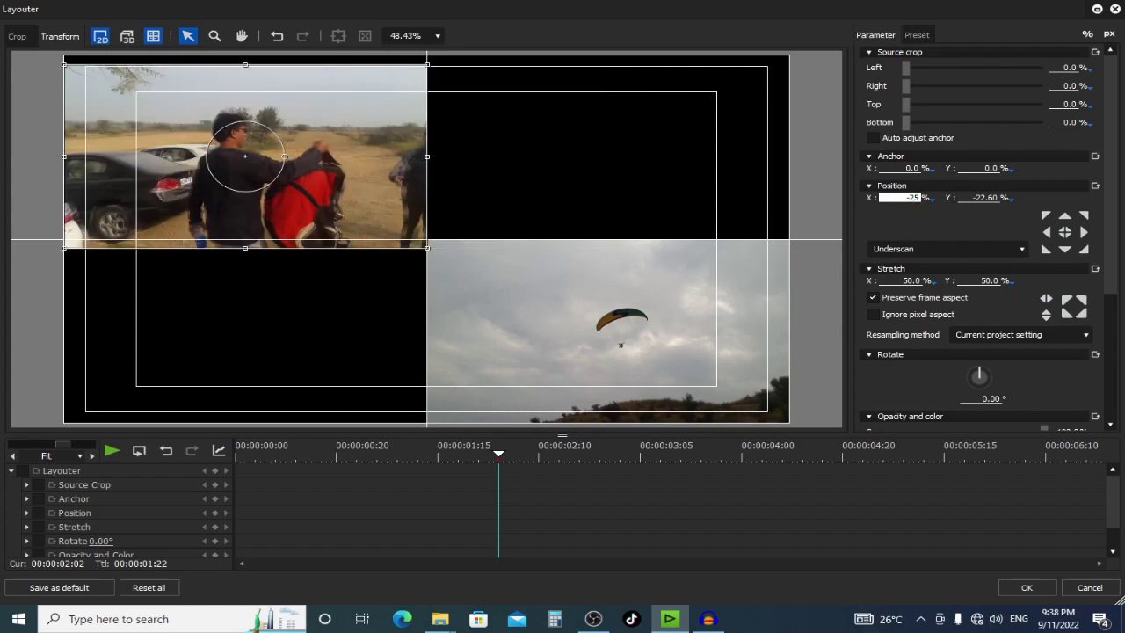
click(985, 199)
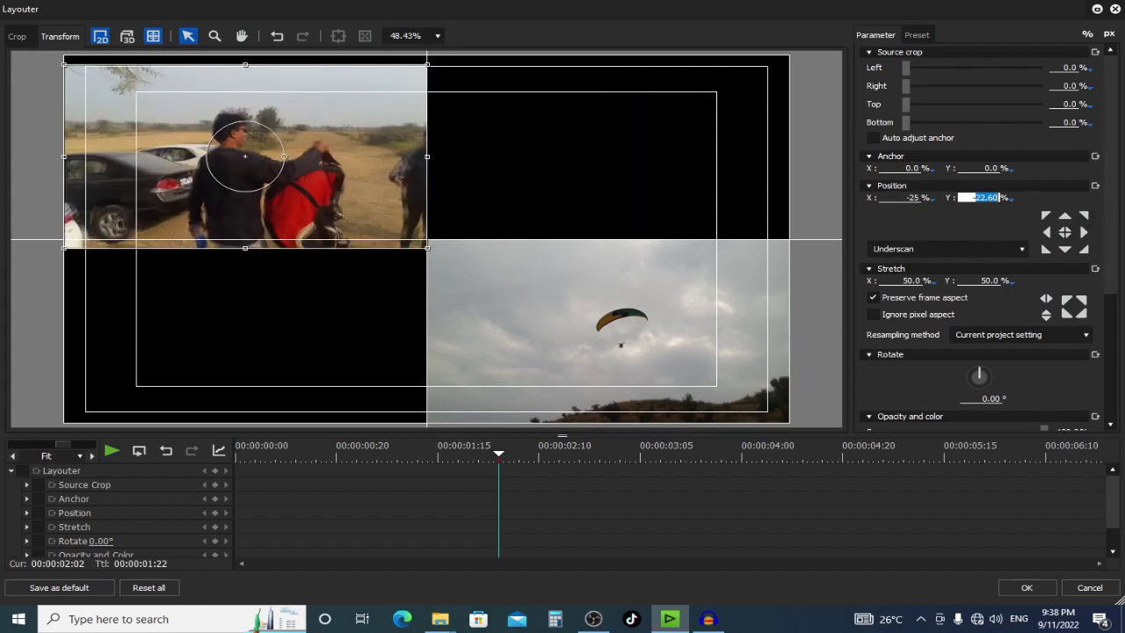
text(-25)
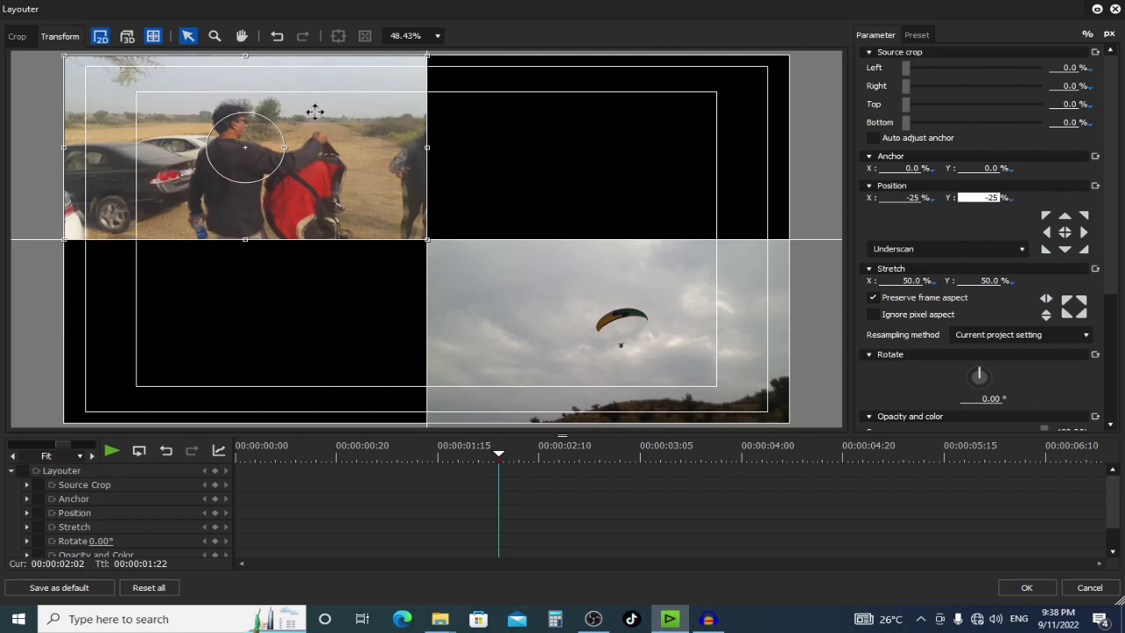
mouse_move(62, 55)
mouse_down()
mouse_move(649, 390)
mouse_move(792, 426)
mouse_up()
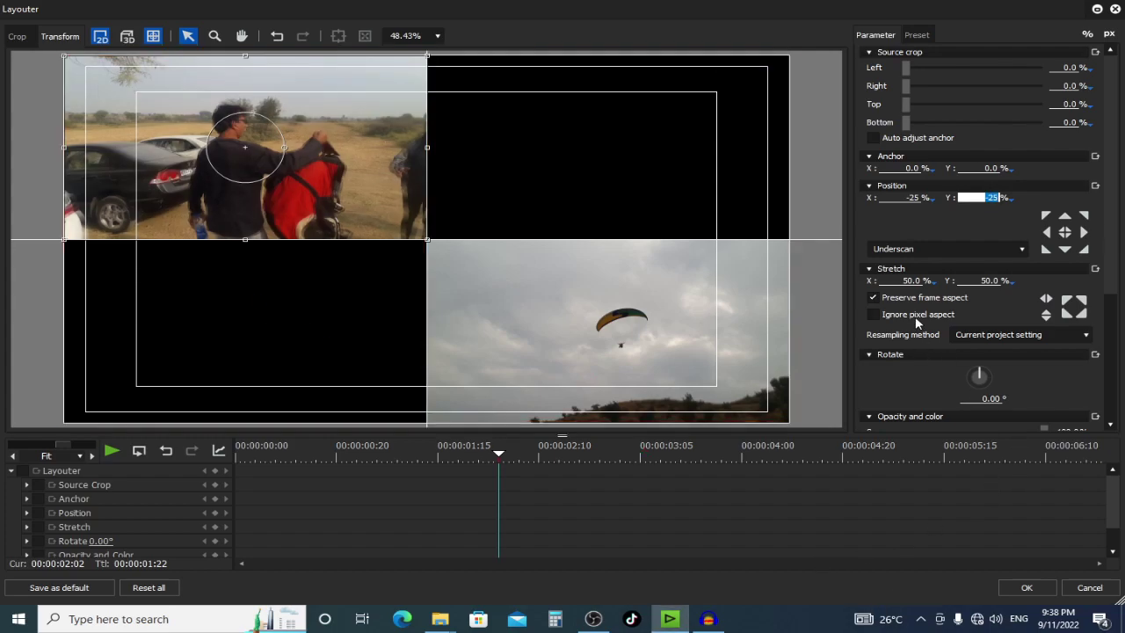
click(1036, 587)
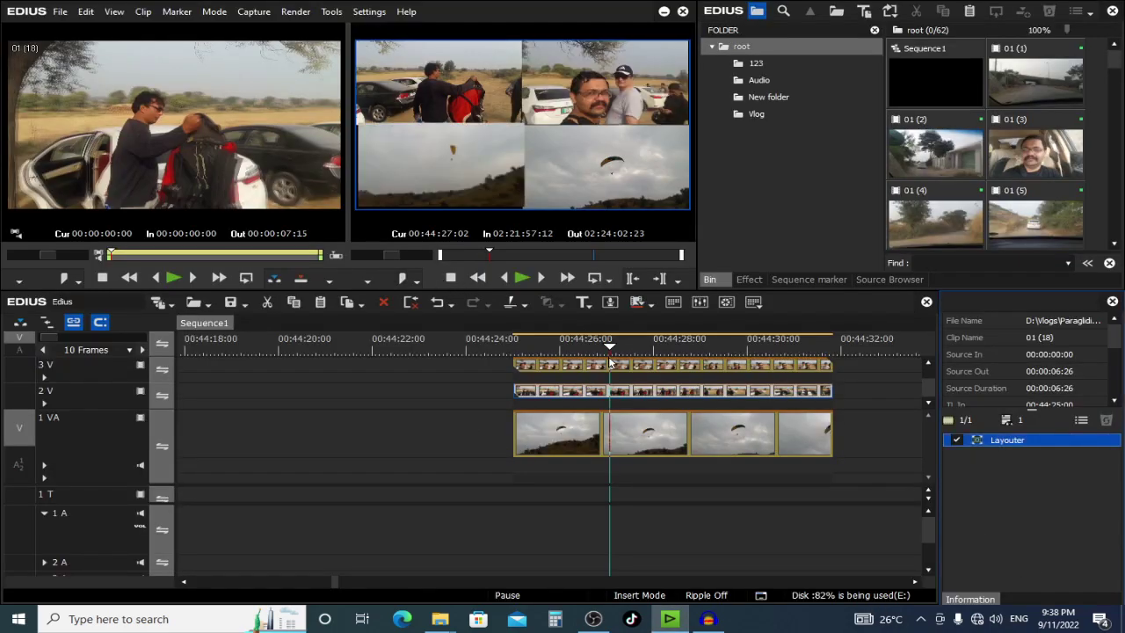
Step: Set the position of the 01 (17) clip on 3 V to X 25% and Y -25% in Layouter, and apply
double_click(997, 445)
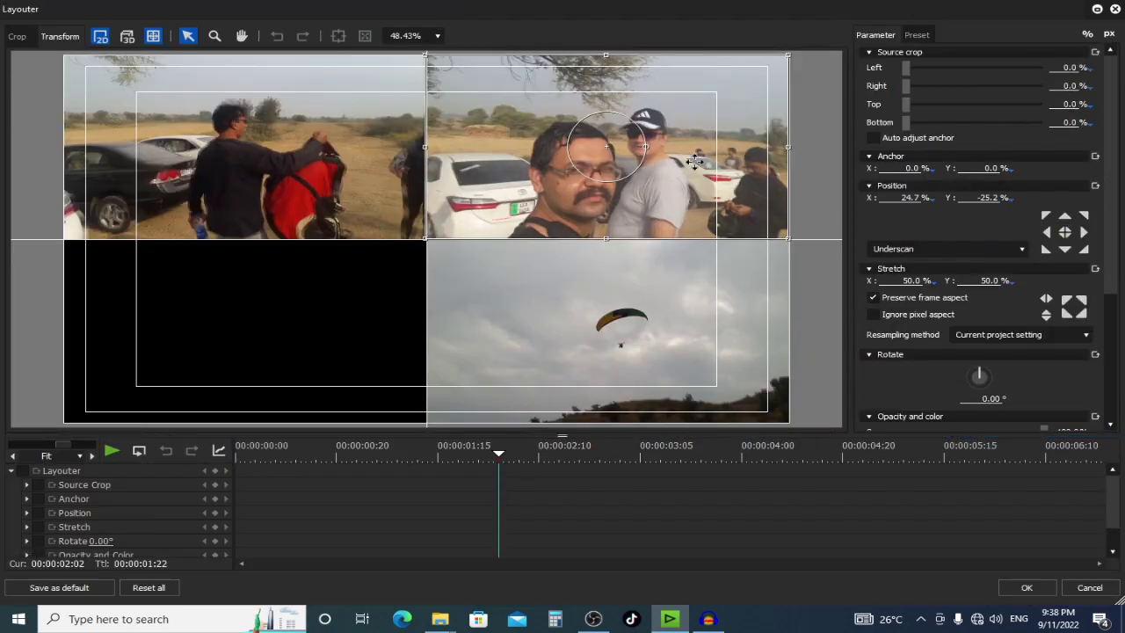
drag(695, 161, 650, 269)
key(ctrl+z)
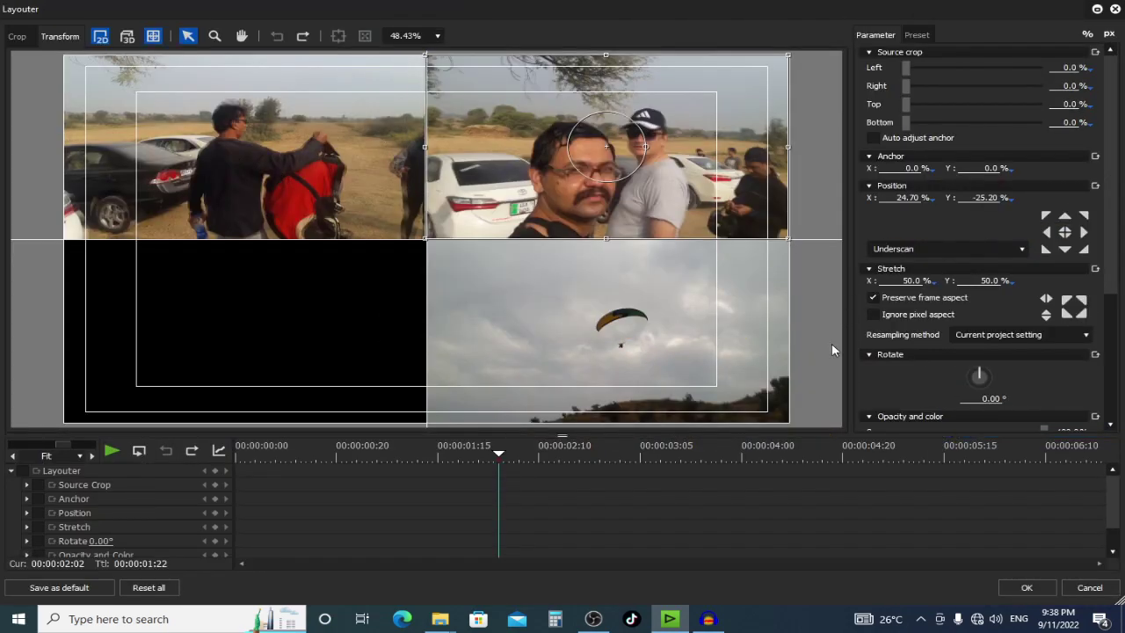
click(907, 282)
scroll(1008, 308, down, 3)
scroll(1003, 343, down, 1)
scroll(976, 334, up, 2)
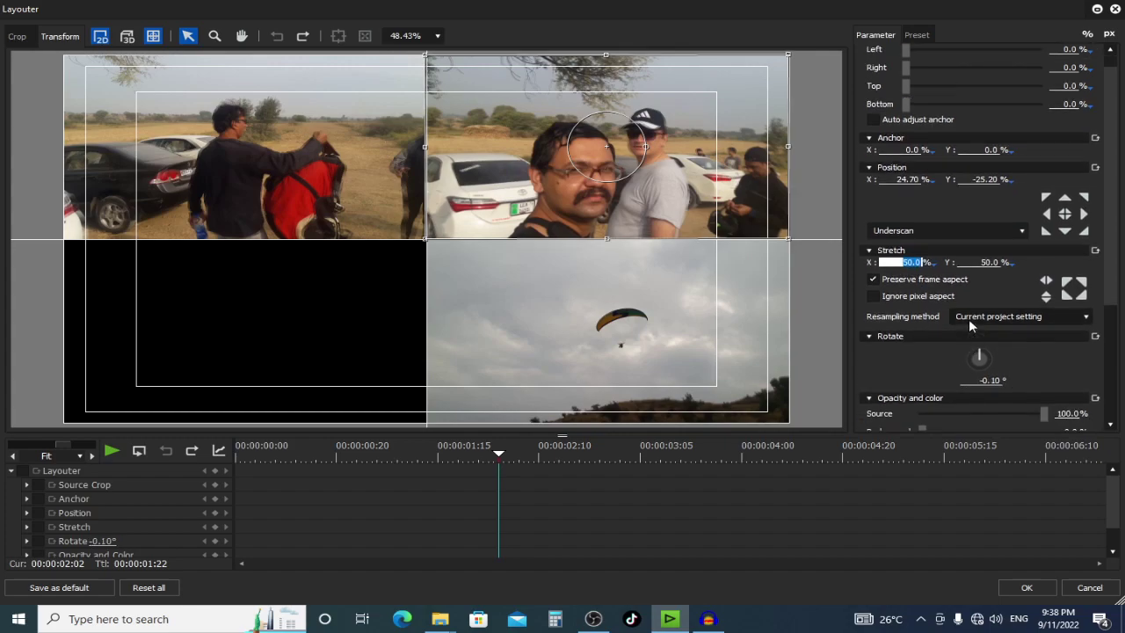
click(899, 181)
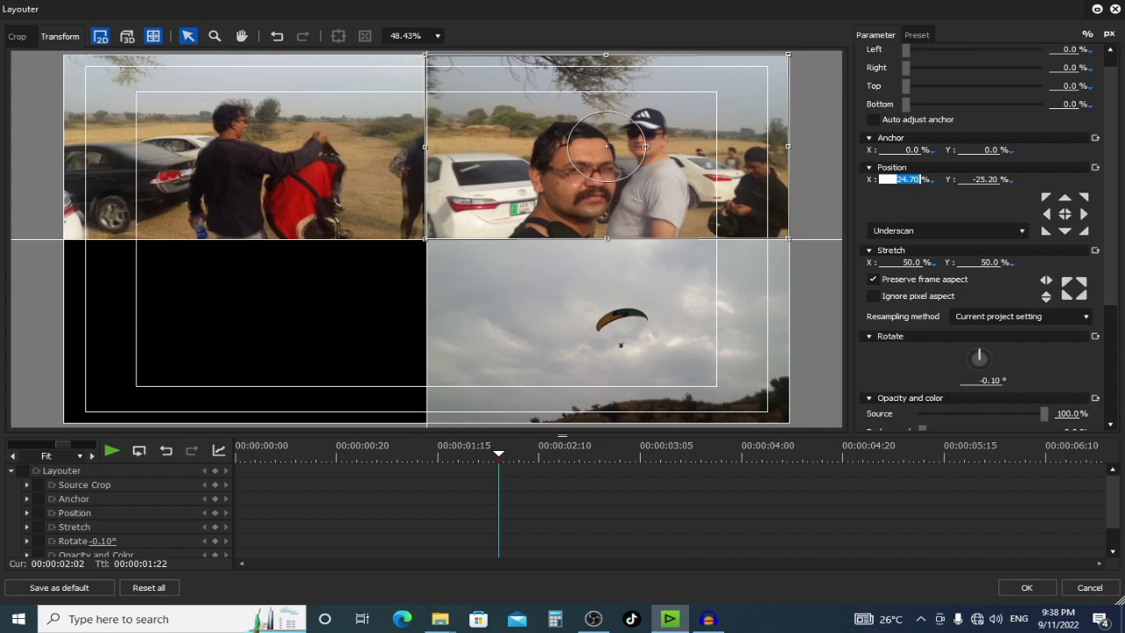
text(25)
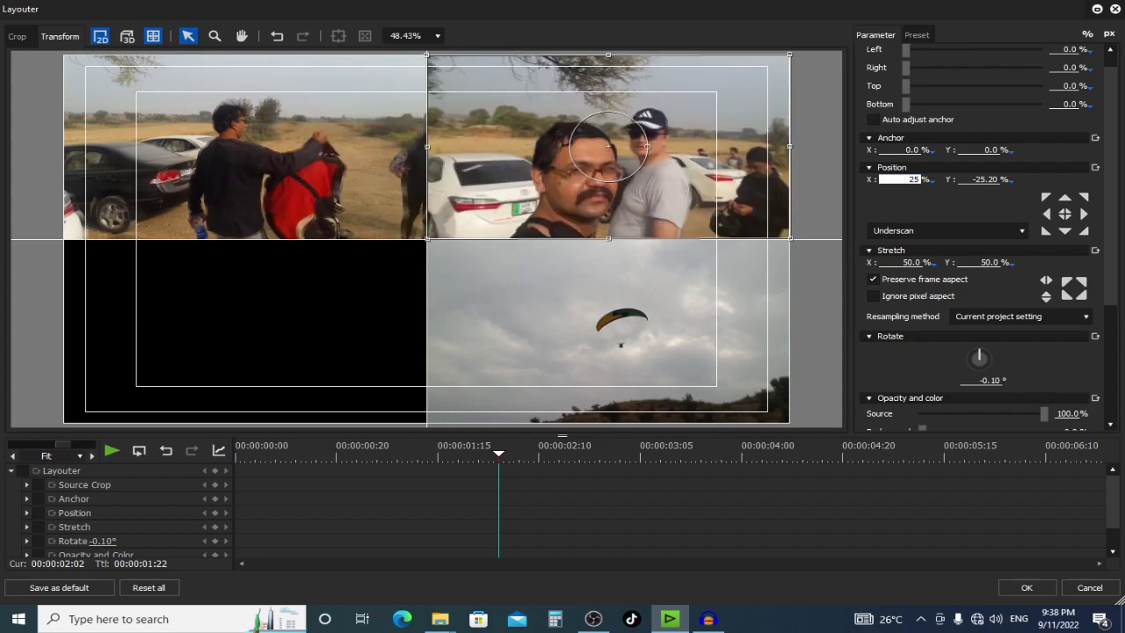
click(994, 180)
key(BackSpace)
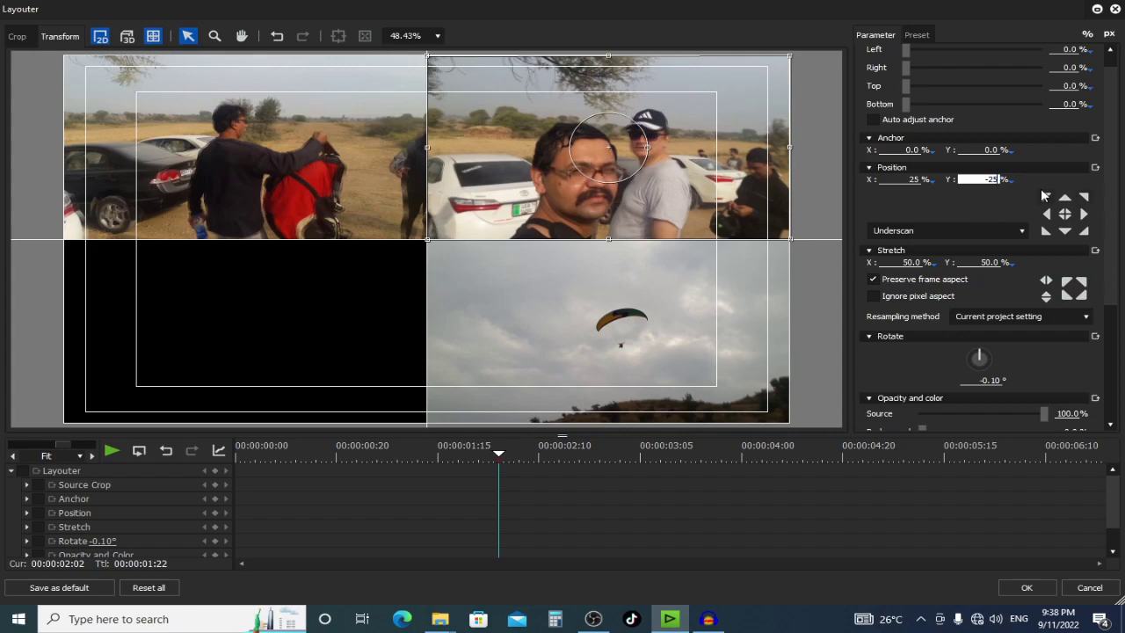
click(1028, 587)
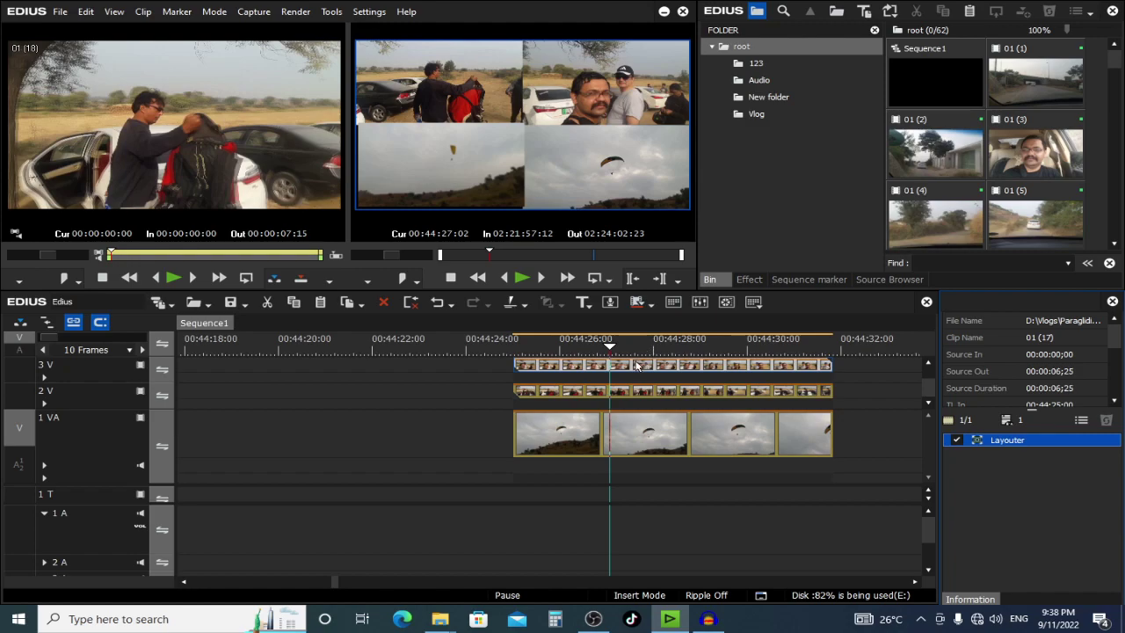
Step: Position the 01 (53) clip on 4 V in the lower-left quarter at X -25% and Y 25% in Layouter, and apply
scroll(927, 397, up, 1)
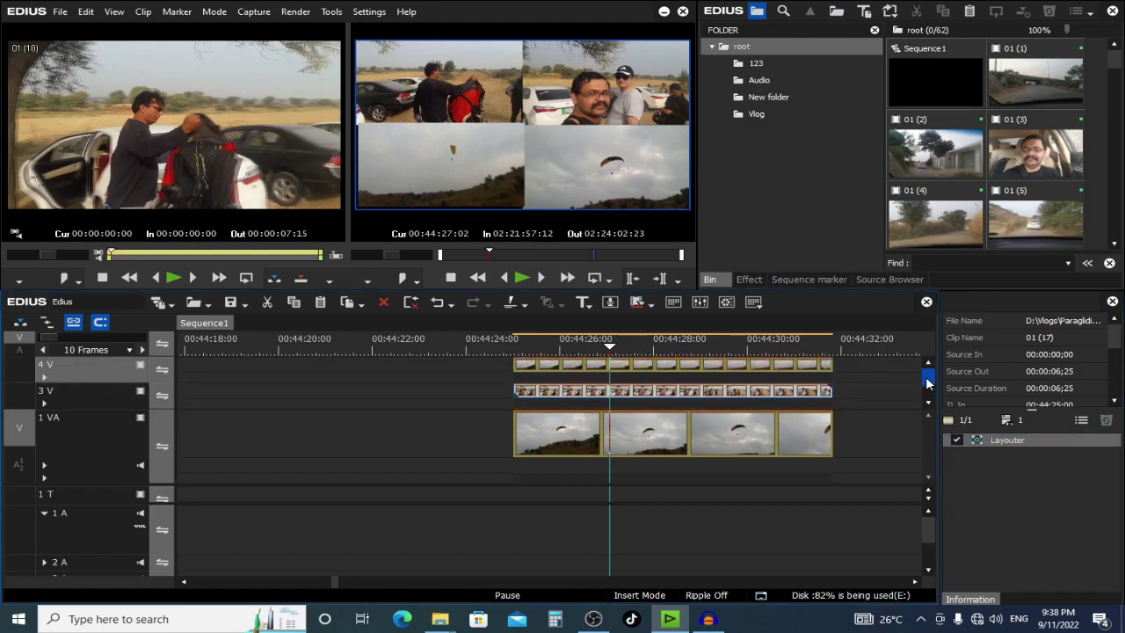
double_click(1010, 440)
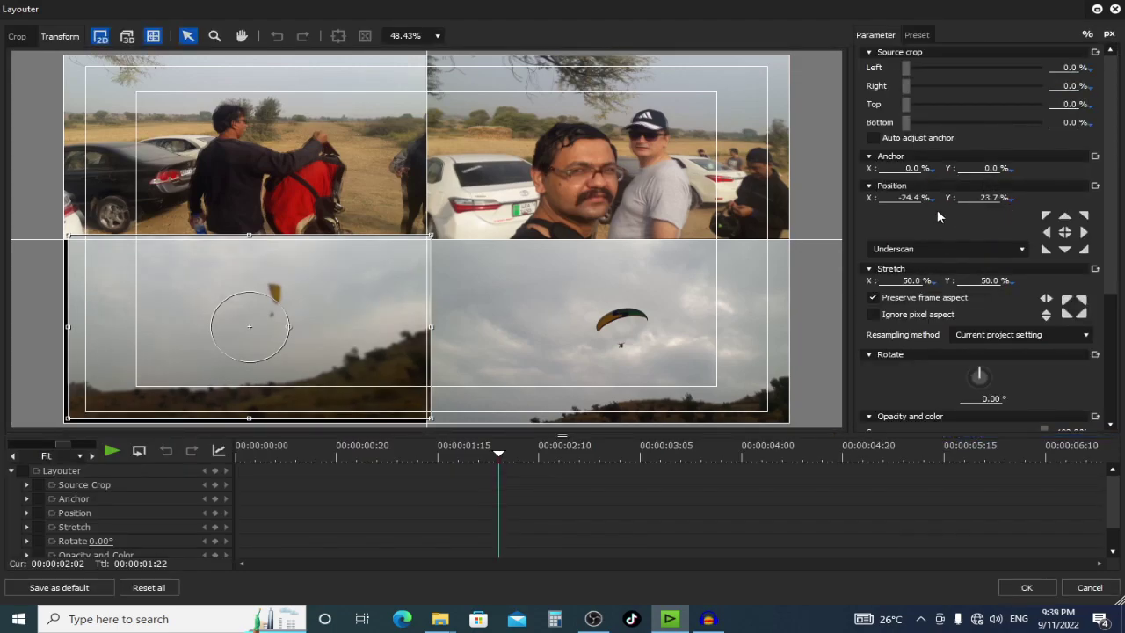
click(894, 200)
drag(381, 304, 402, 345)
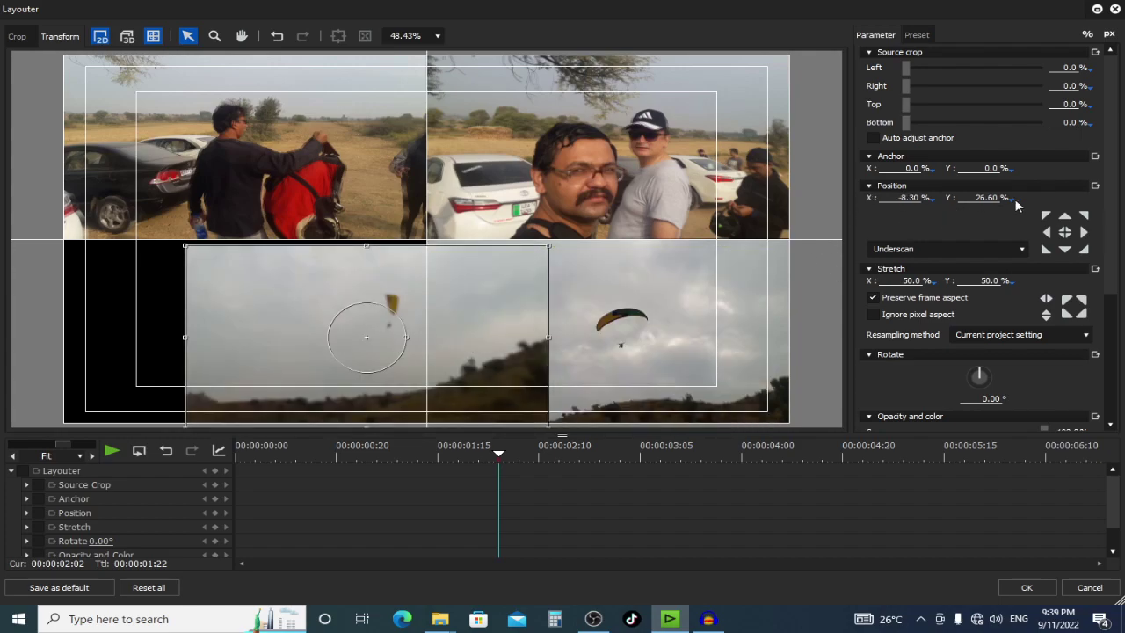
drag(460, 354, 345, 342)
click(976, 198)
text(25)
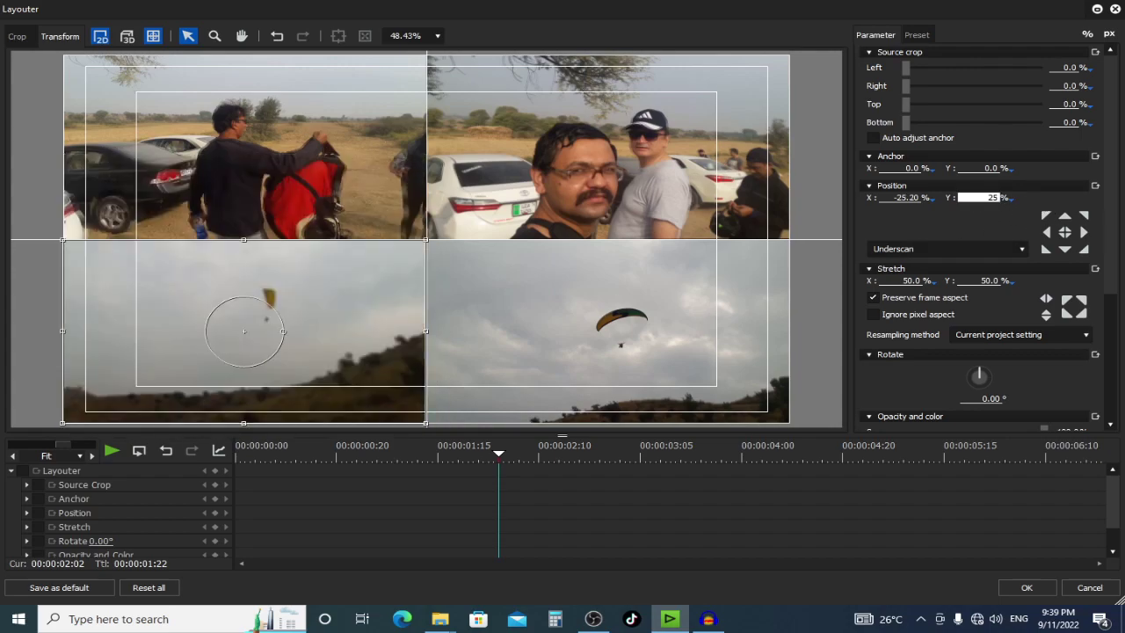
double_click(911, 199)
key(BackSpace)
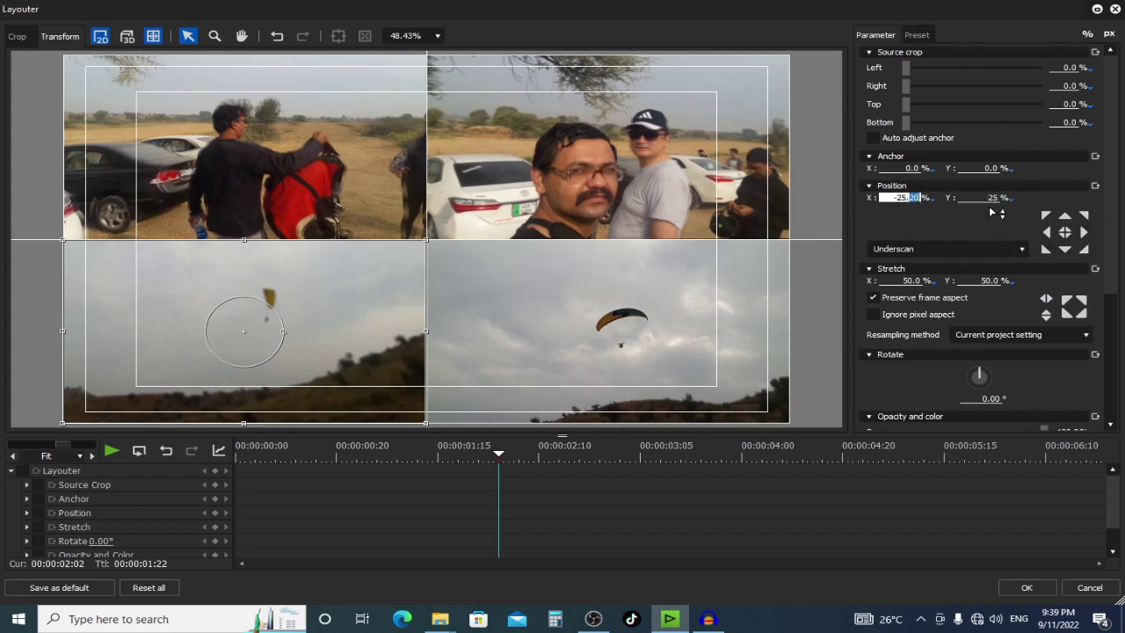
click(1042, 589)
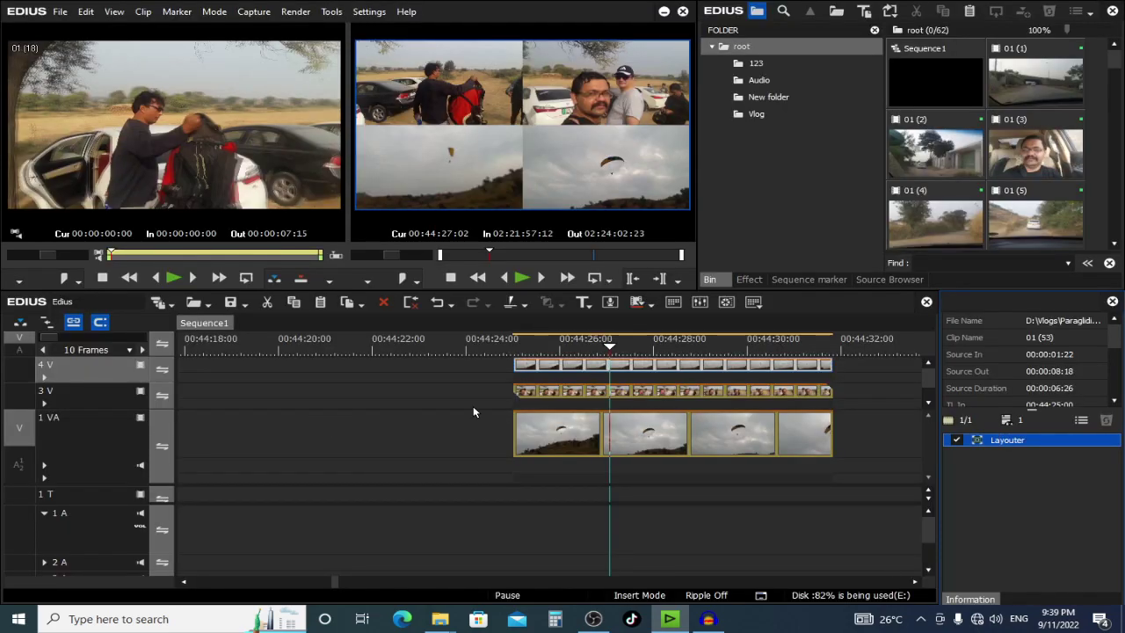
Step: Play back the stacked clips full screen to check the four-quarter arrangement, and return the playhead to 00:44:26:20
drag(610, 348, 692, 350)
key(space)
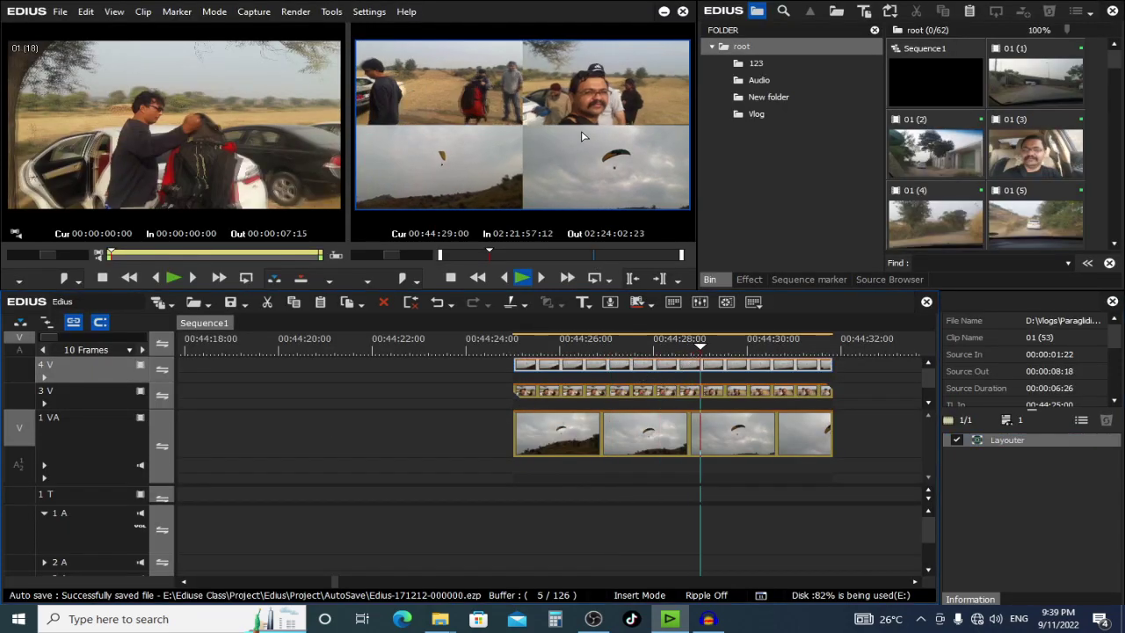
click(514, 345)
double_click(567, 145)
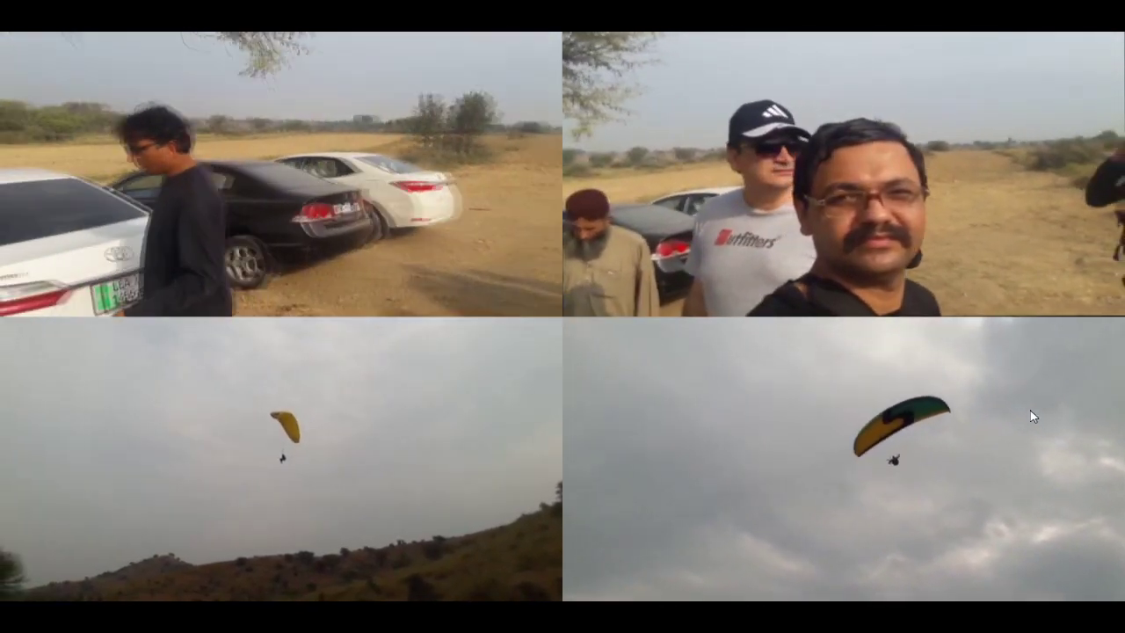
double_click(794, 406)
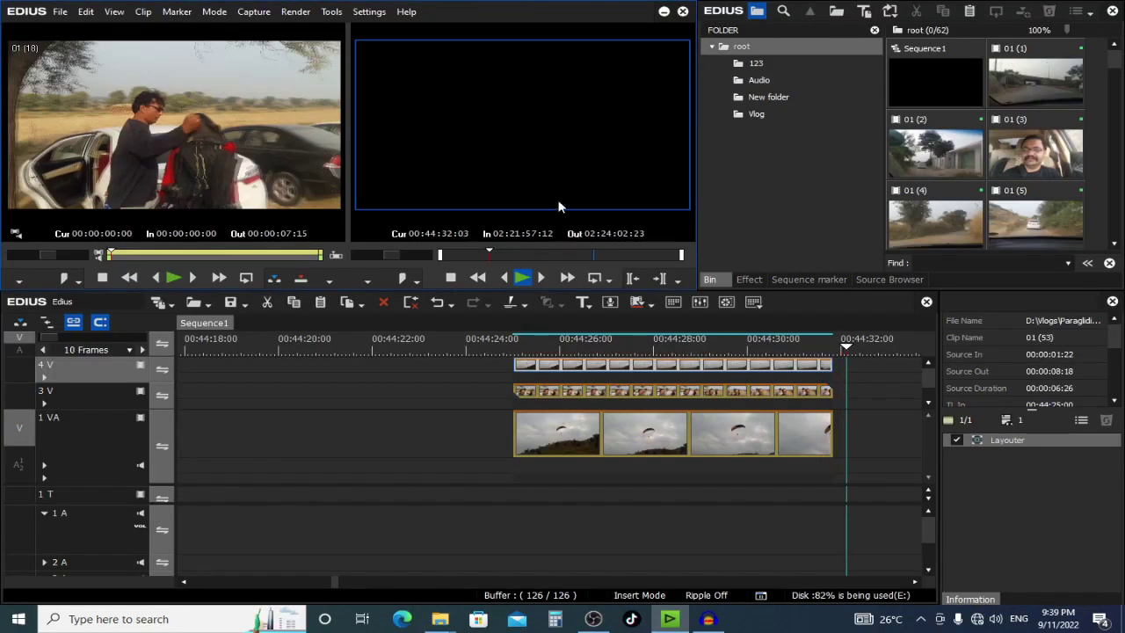
click(575, 350)
double_click(504, 76)
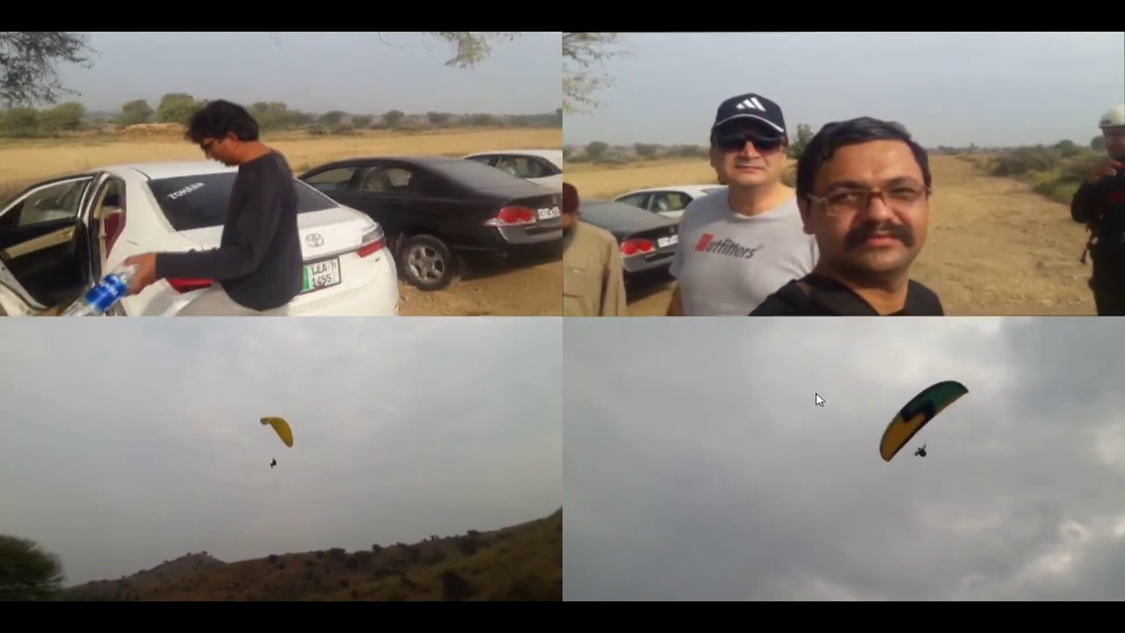
key(Escape)
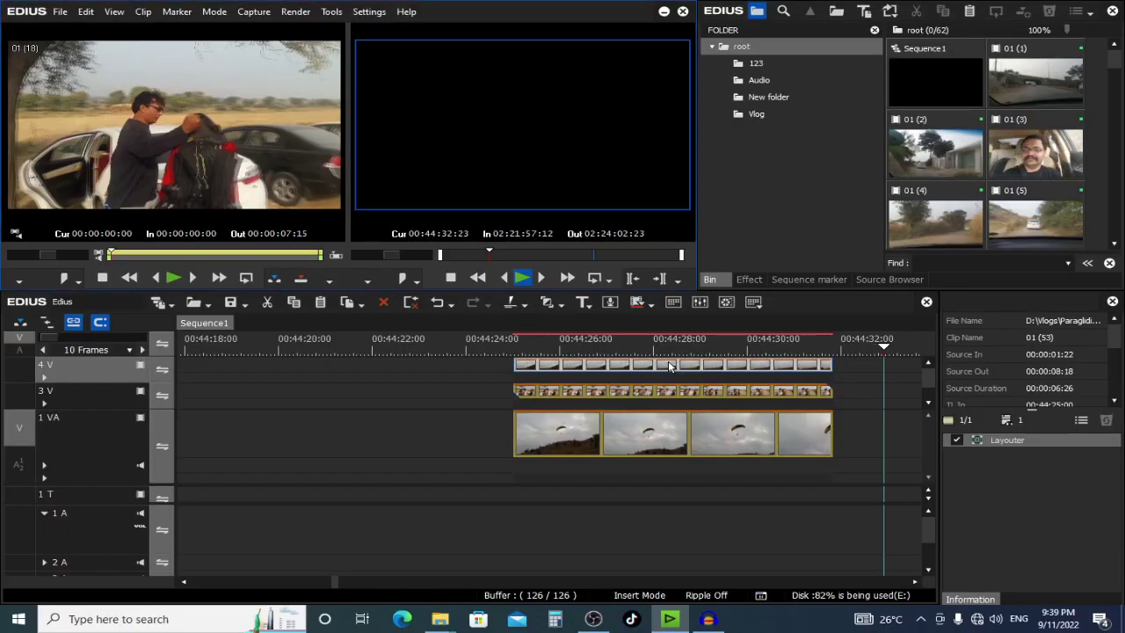
drag(762, 341, 602, 393)
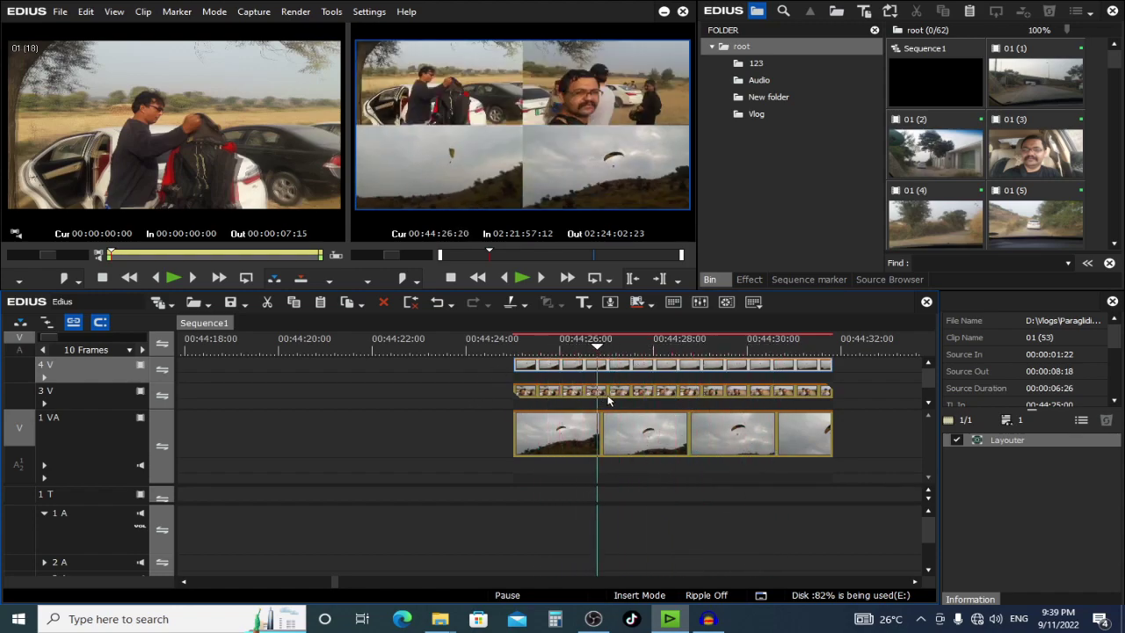
Step: Delete the clips on 4 V and 2 V, leaving the clips on 3 V and 1 VA
click(721, 366)
key(Delete)
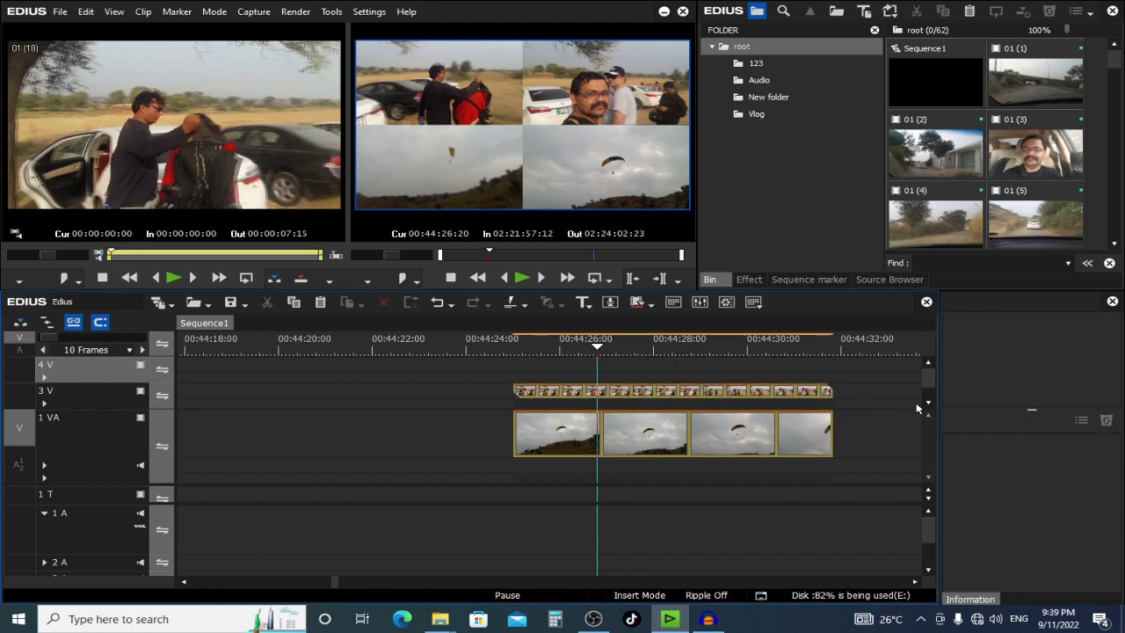
drag(933, 383, 932, 395)
click(714, 392)
key(Delete)
Step: At 00:44:29:09, move the 1 VA clip to the upper-left quarter at X -25%, Y -25% in Layouter, apply, and preview it full screen
drag(597, 350, 717, 453)
click(713, 454)
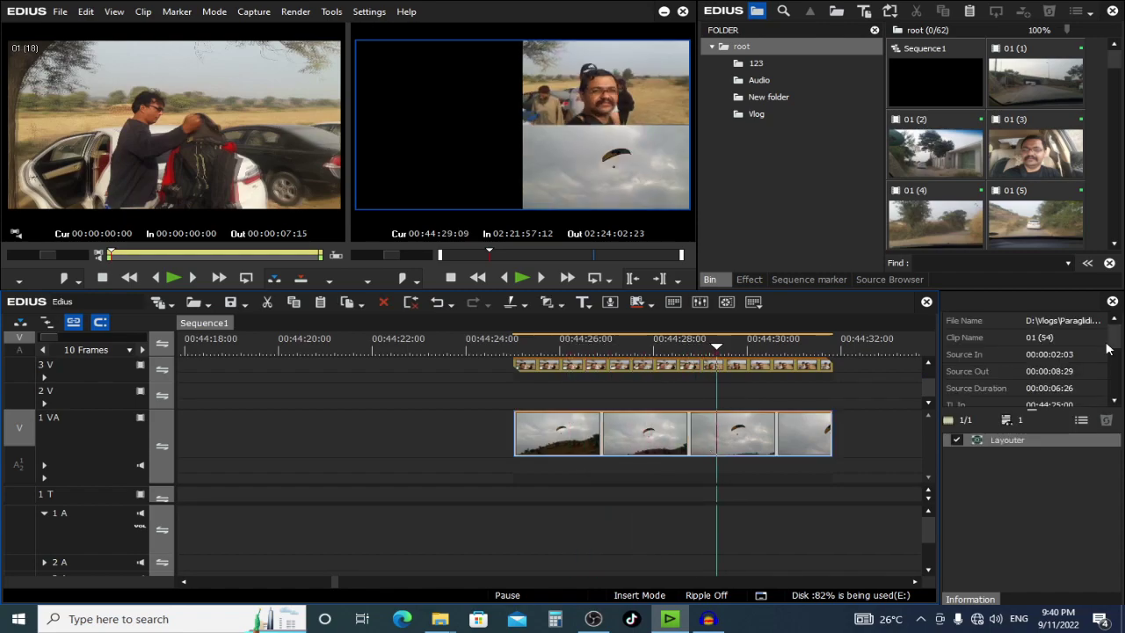
double_click(1021, 445)
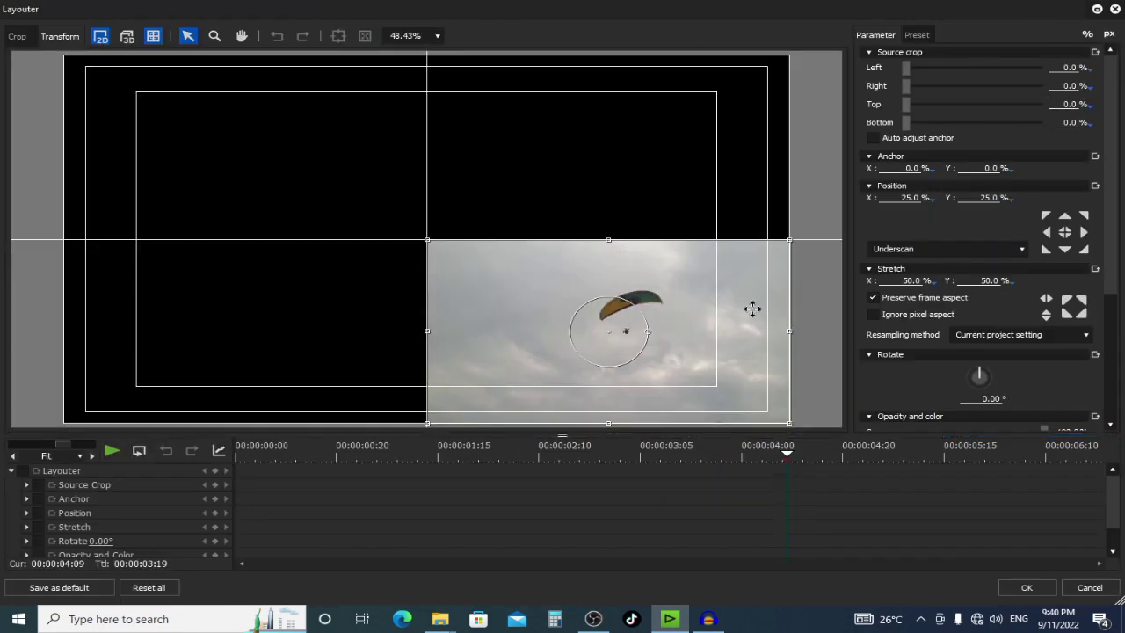
drag(746, 367, 378, 182)
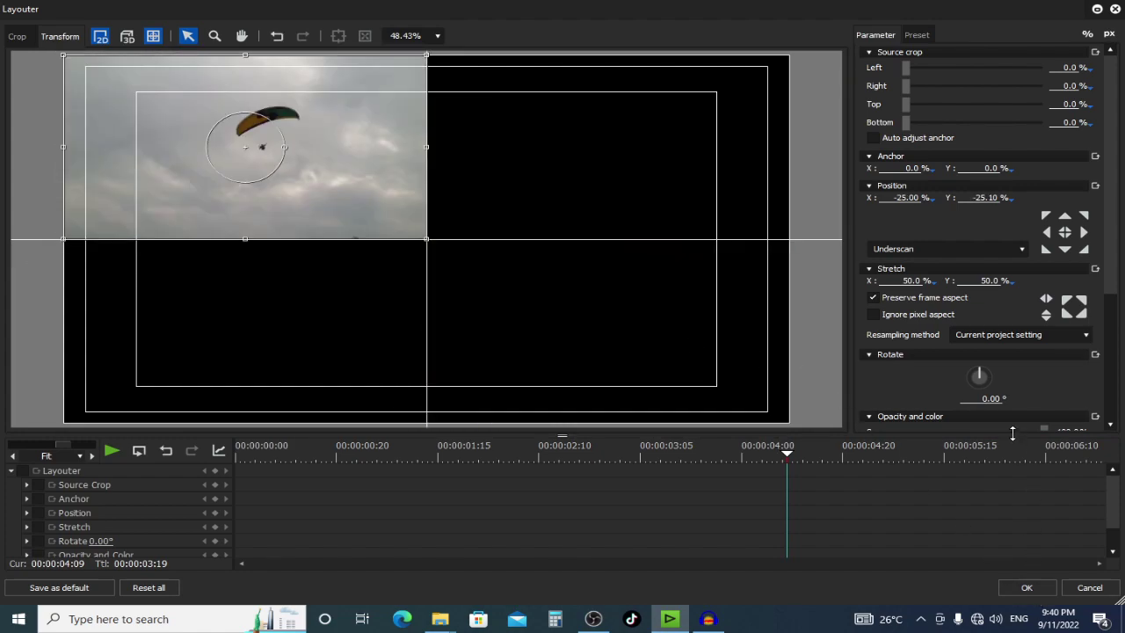
scroll(1010, 333, down, 1)
double_click(985, 199)
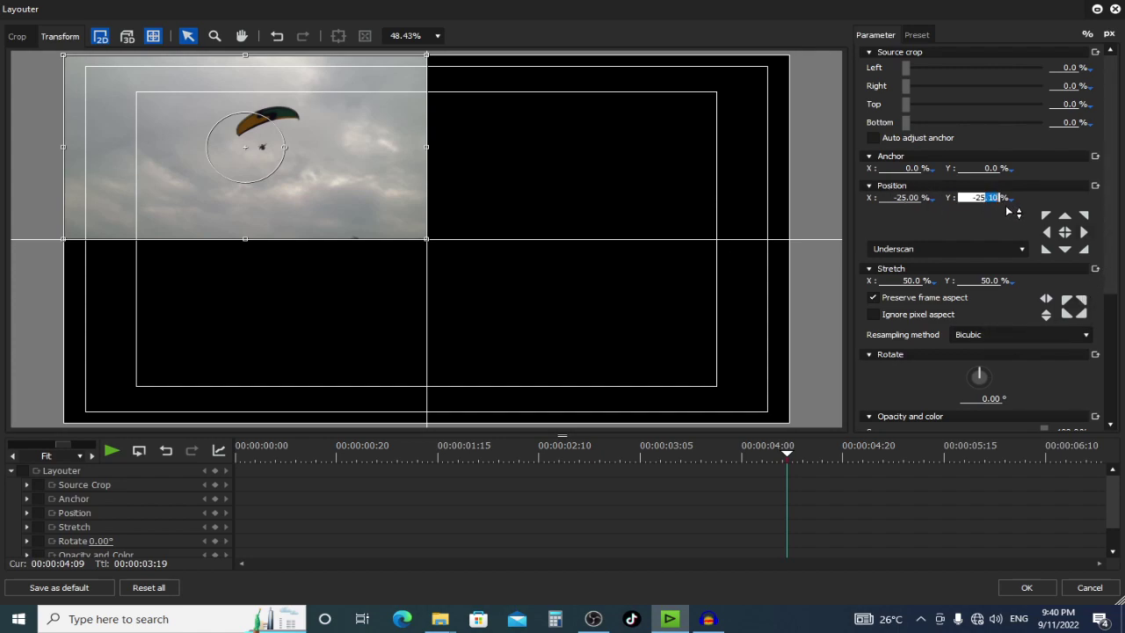
key(BackSpace)
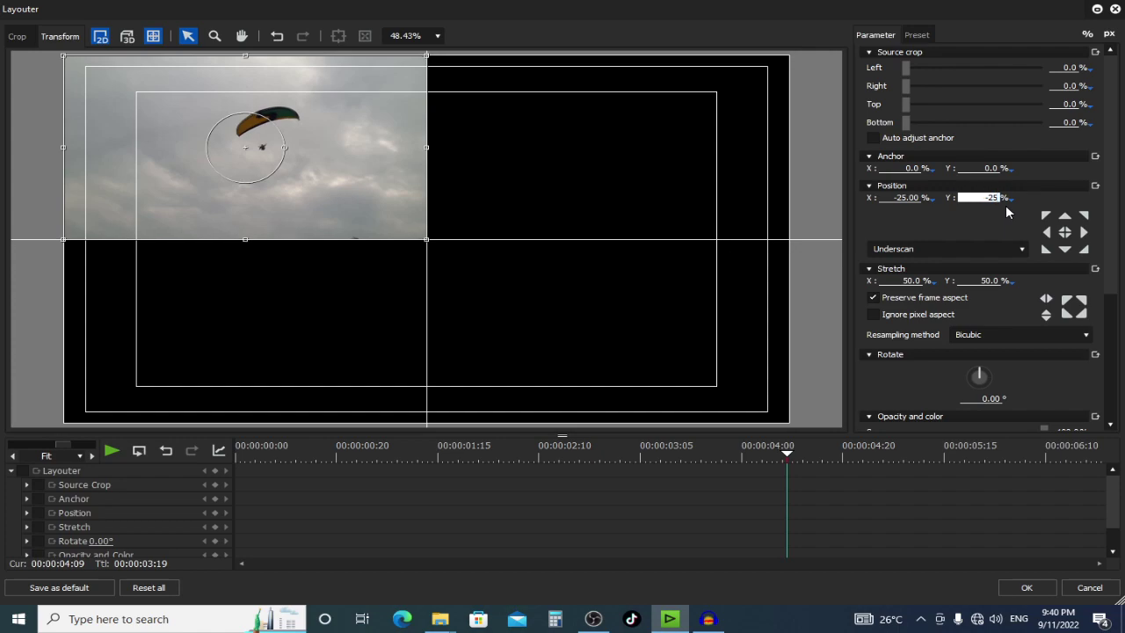
click(1025, 588)
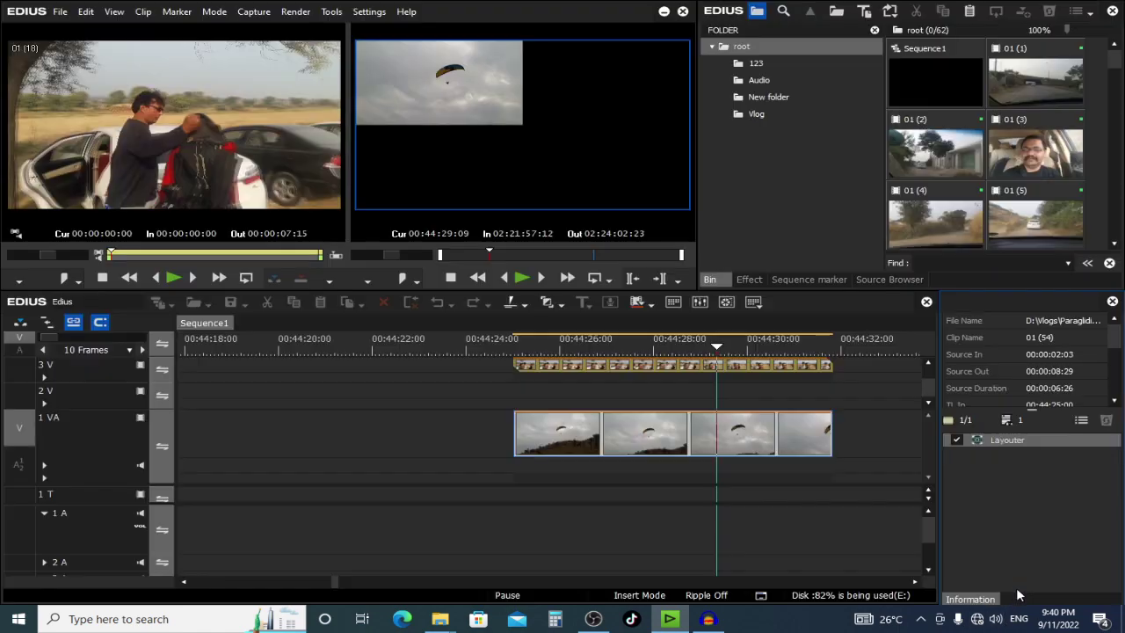
double_click(583, 134)
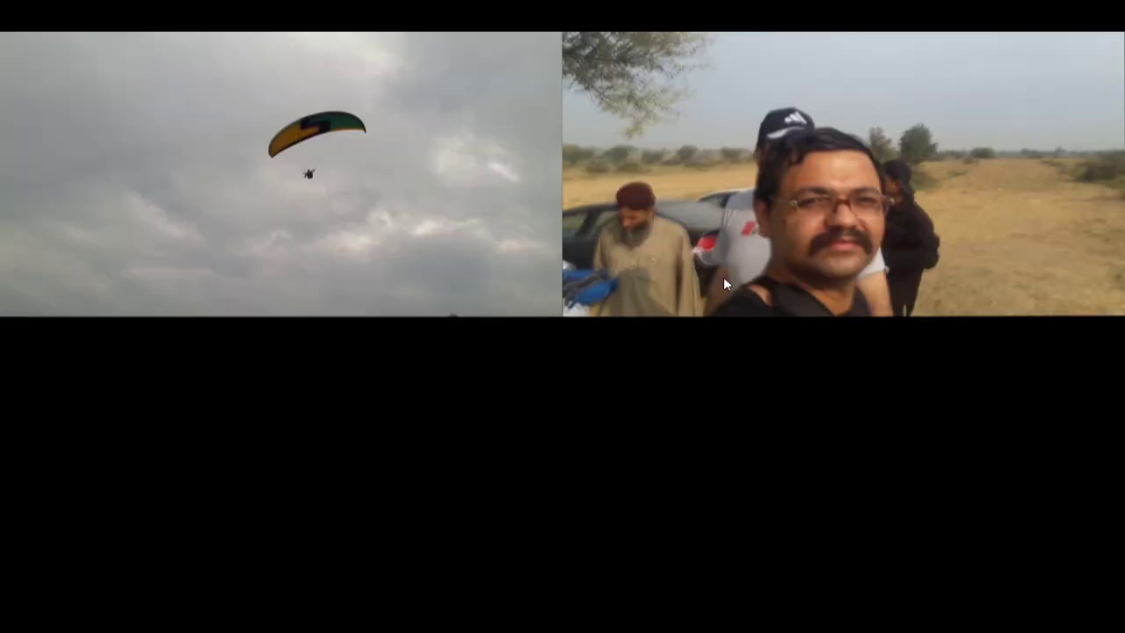
double_click(724, 279)
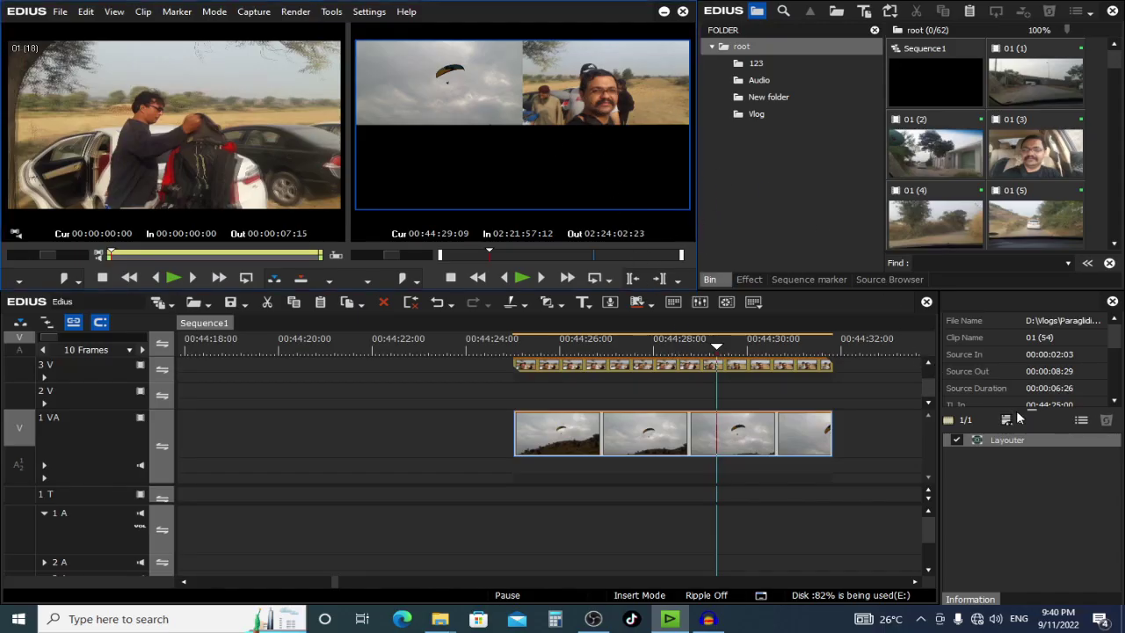
Step: Move the 3 V clip to the lower-right quarter in Layouter, setting its position X to 25%, and apply
click(999, 442)
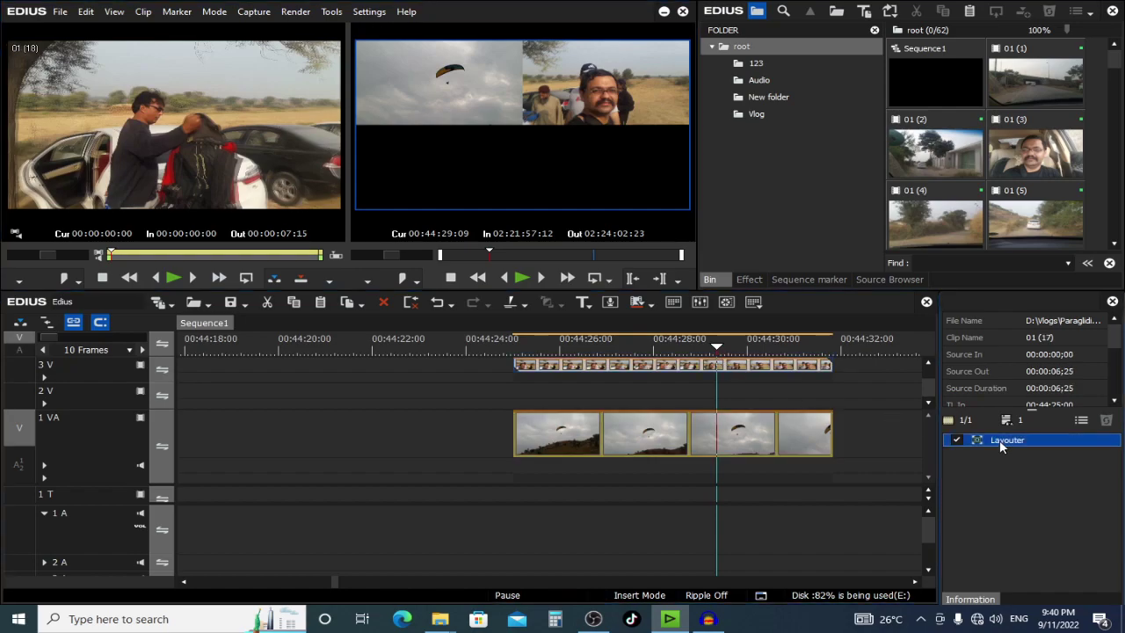
double_click(999, 440)
drag(716, 319, 713, 343)
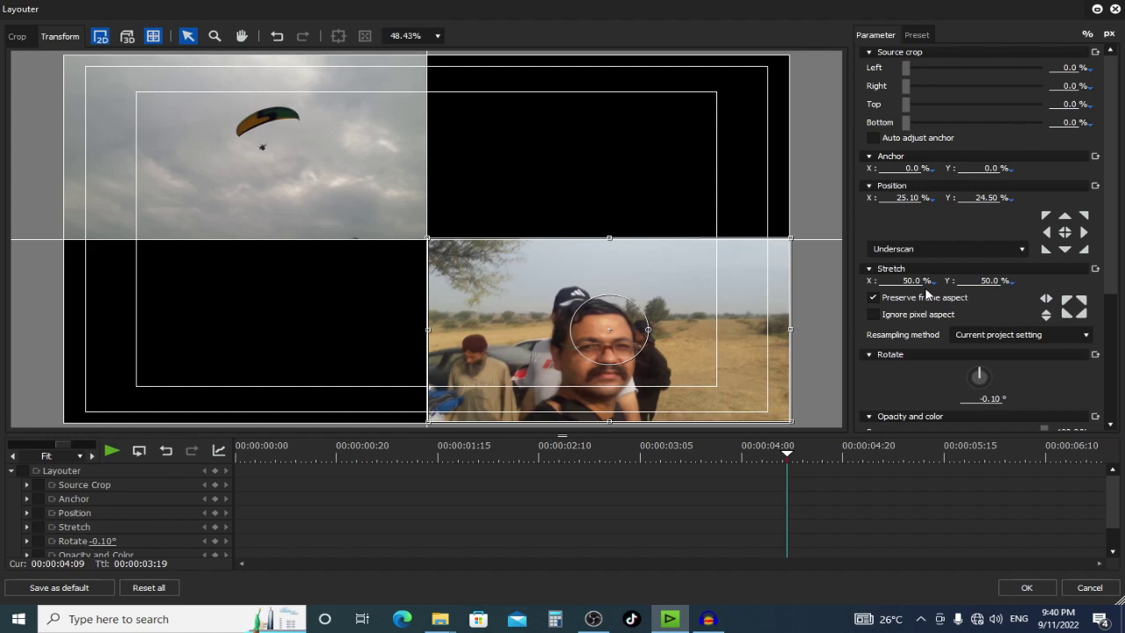
click(896, 202)
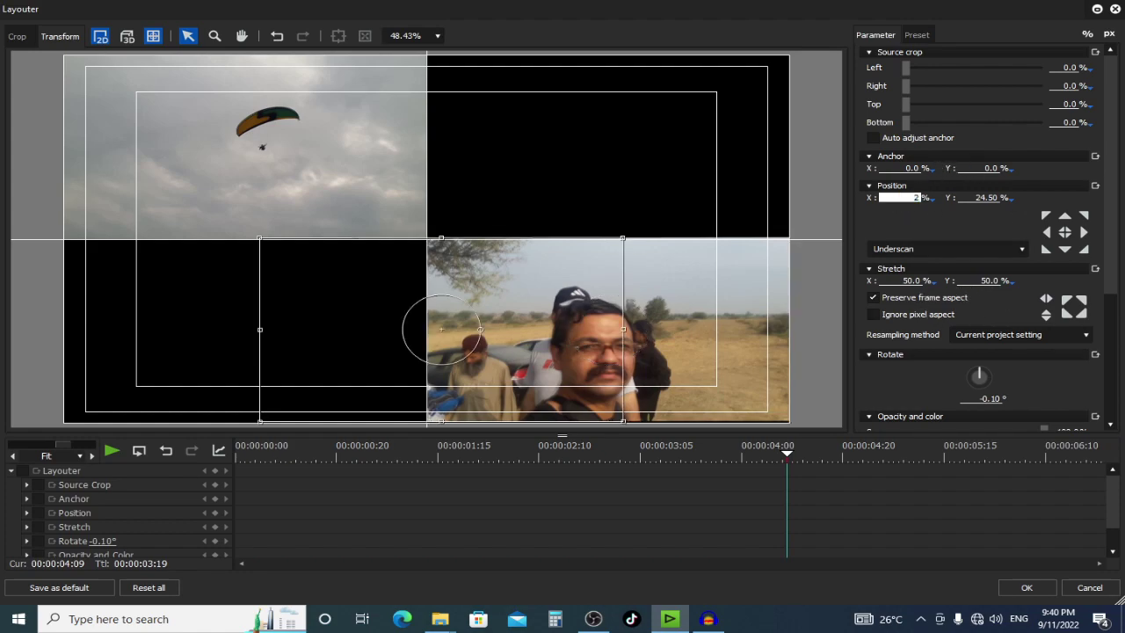
click(973, 202)
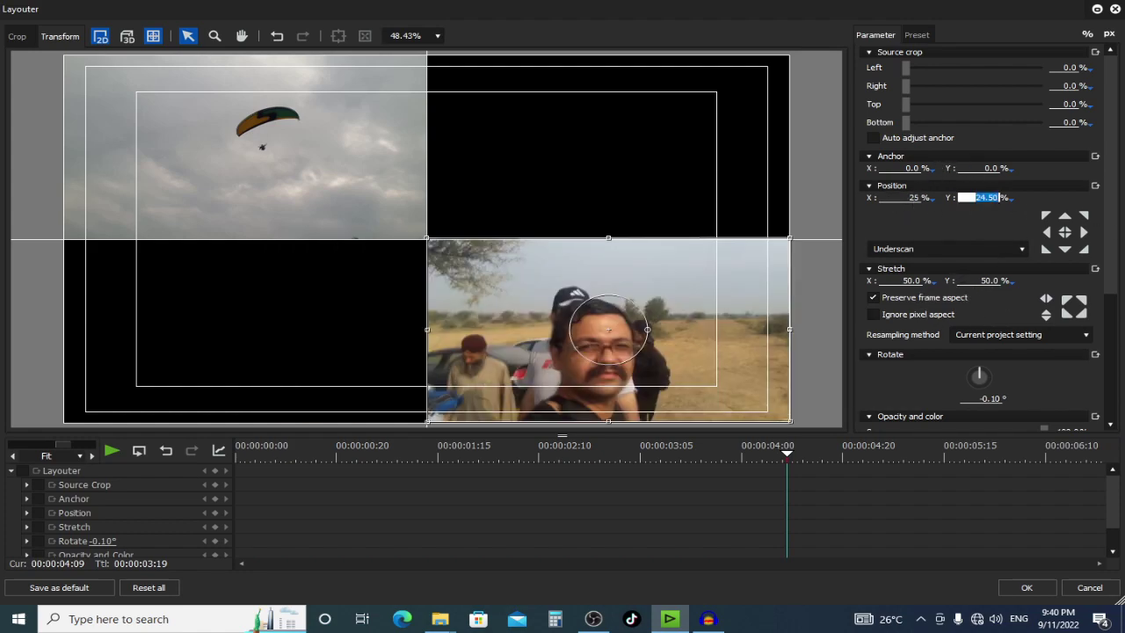
click(1026, 587)
Step: Play back the diagonal two-clip arrangement full screen from 00:44:25:00, and return the playhead to 00:44:28:00
click(648, 352)
double_click(567, 204)
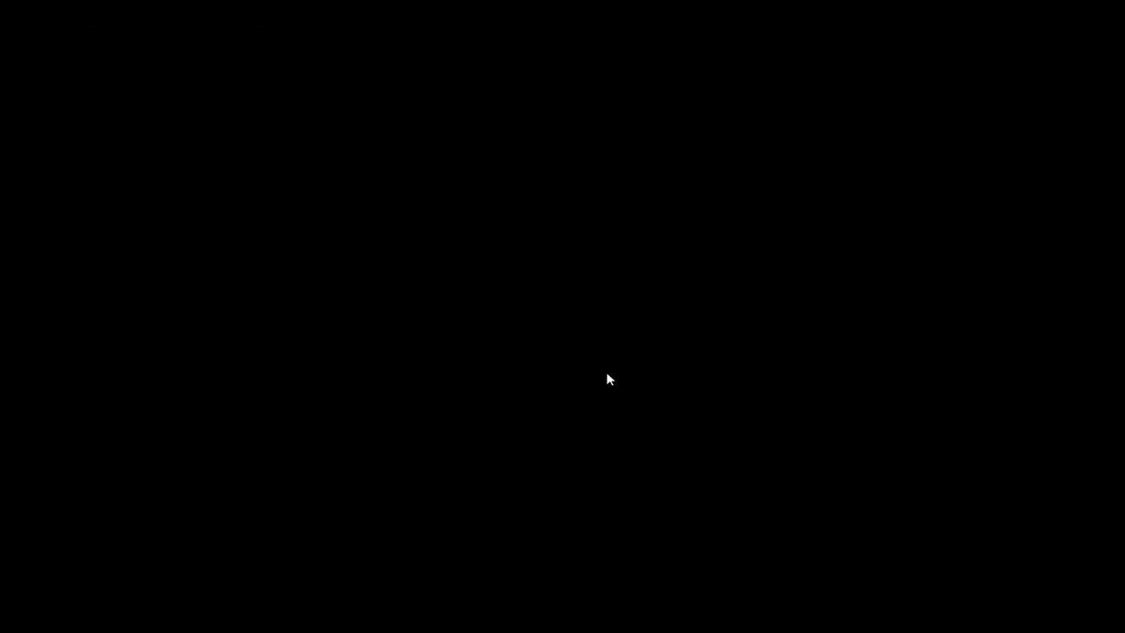
key(Escape)
click(514, 350)
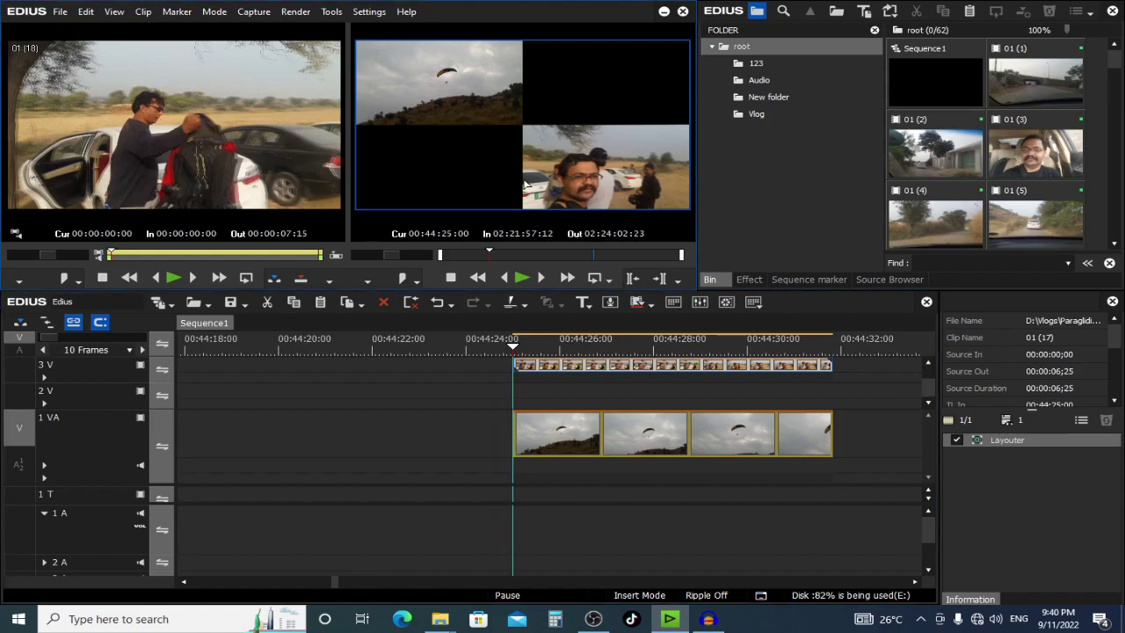
double_click(525, 180)
key(space)
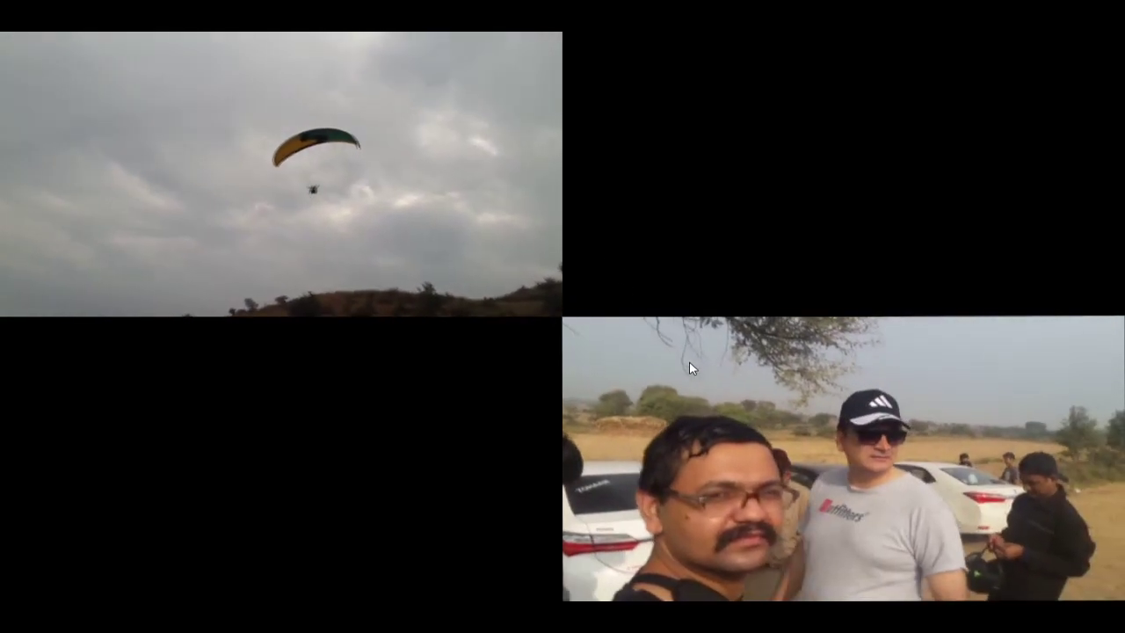
key(space)
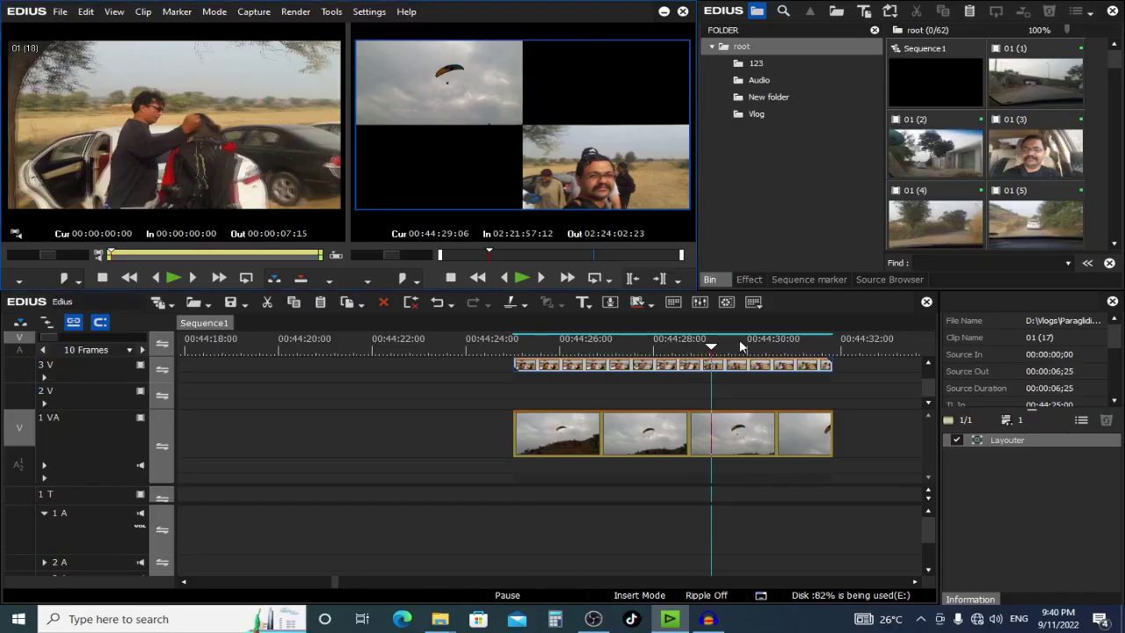
drag(736, 345, 653, 345)
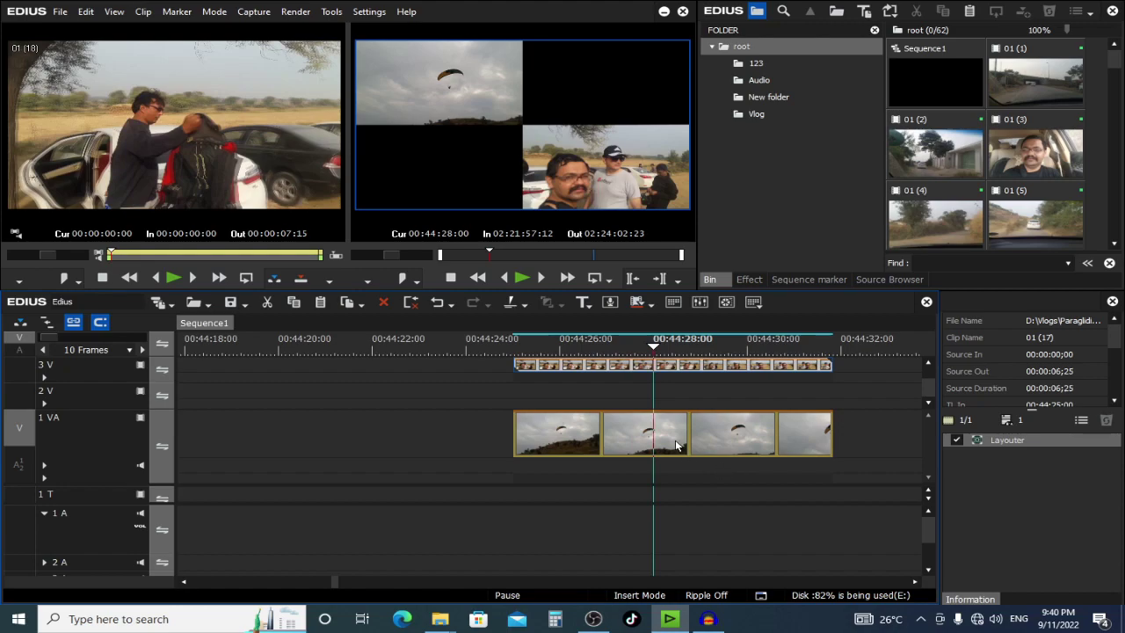
Step: Delete the clip on 3 V, leaving only the paraglider clip on 1 VA
scroll(690, 505, down, 3)
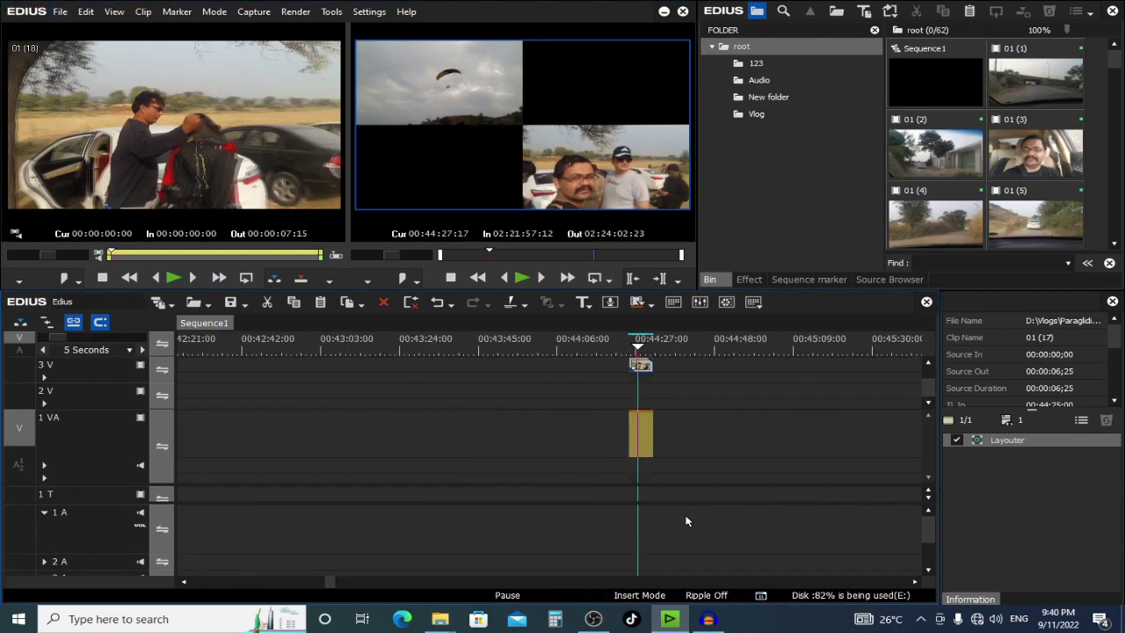
scroll(686, 521, up, 3)
click(672, 441)
click(683, 364)
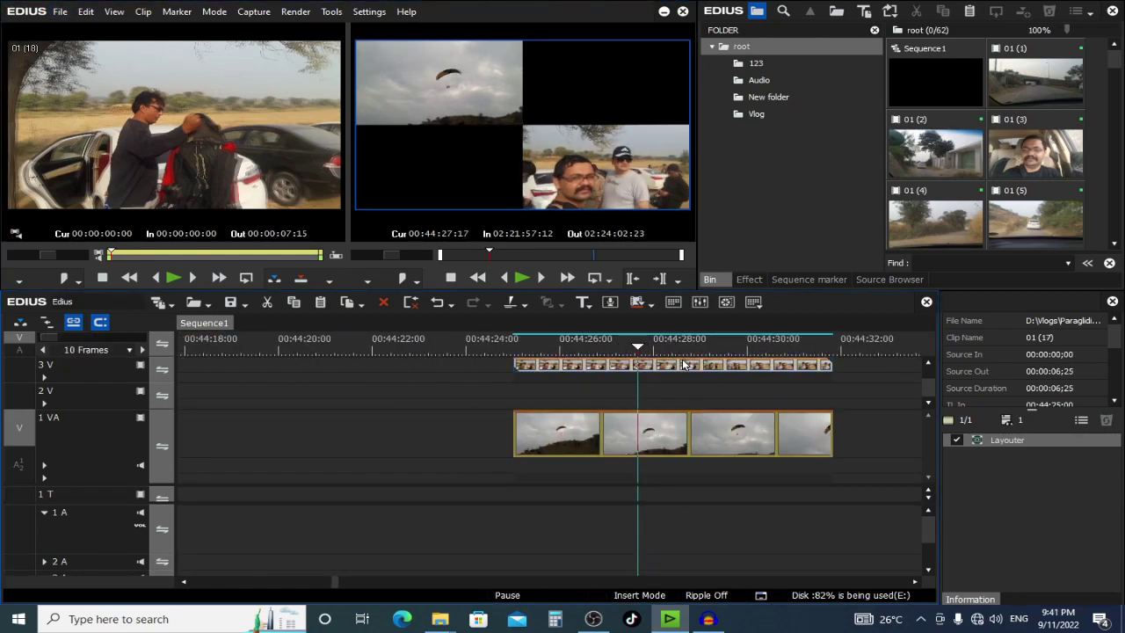
key(Delete)
Step: Center the 1 VA paraglider clip in the frame by setting its Layouter position to X 0% and Y 0%
click(696, 439)
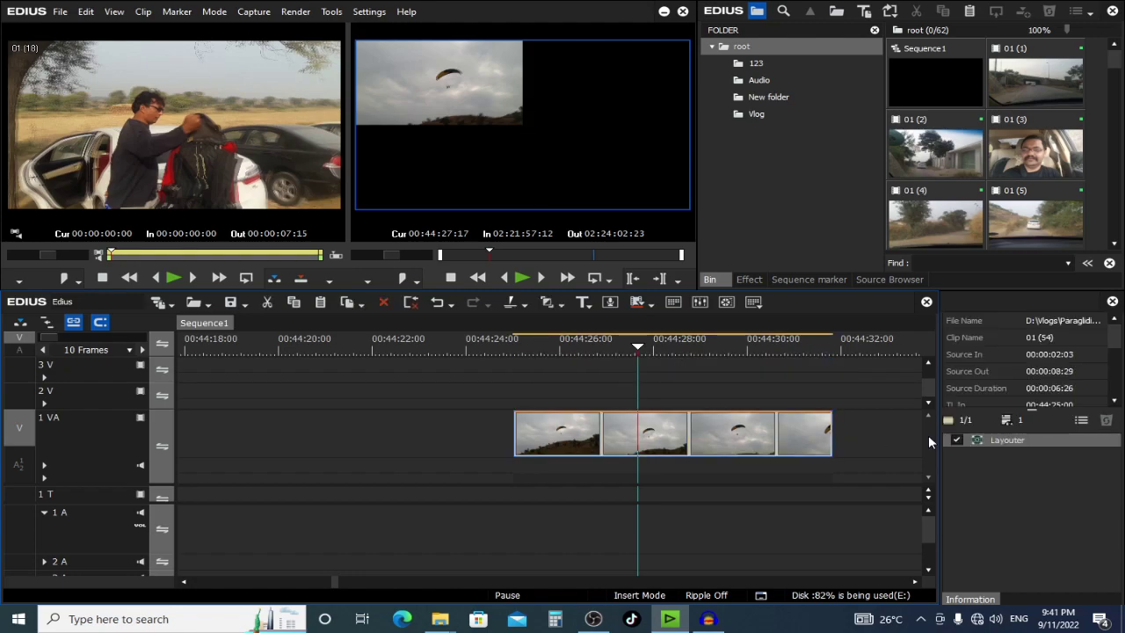
click(1019, 442)
double_click(1018, 440)
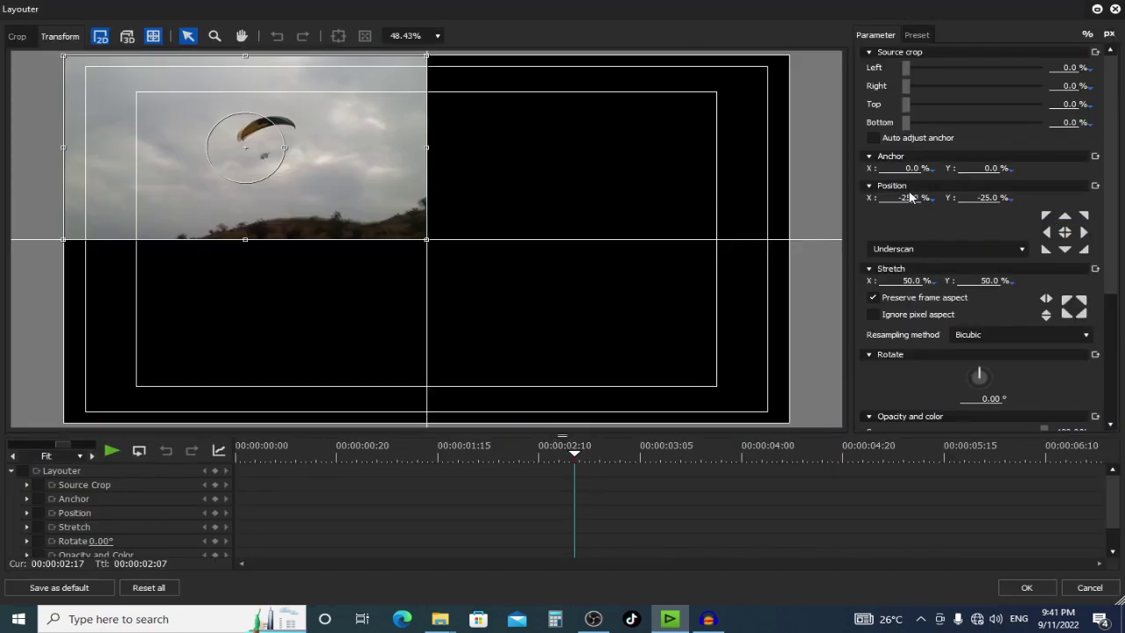
click(905, 197)
text(0)
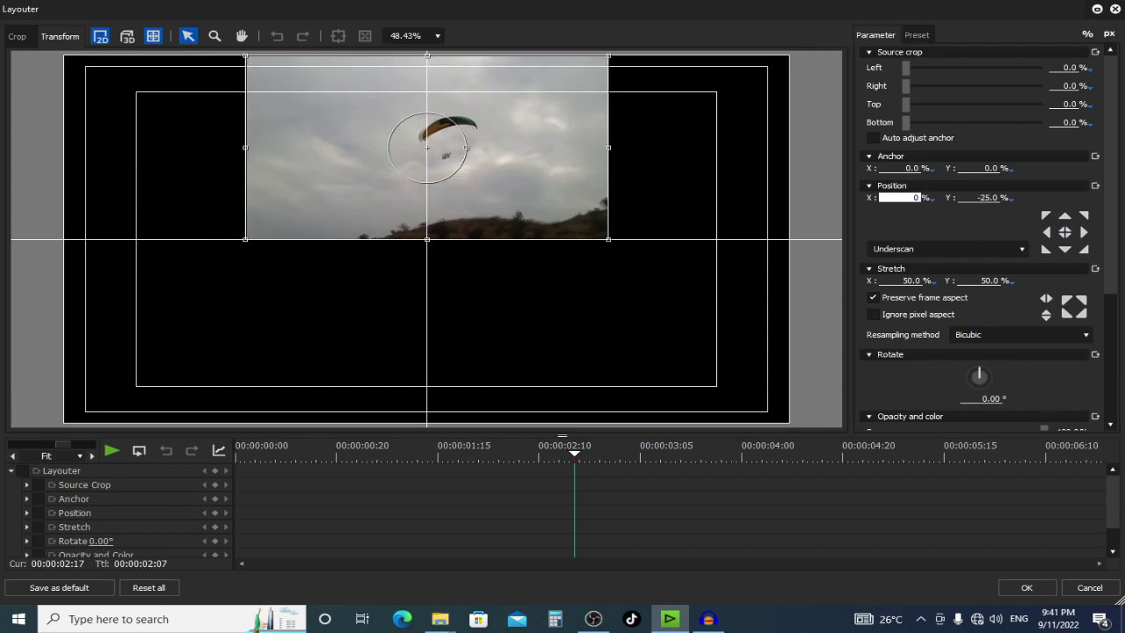
key(Tab)
text(0)
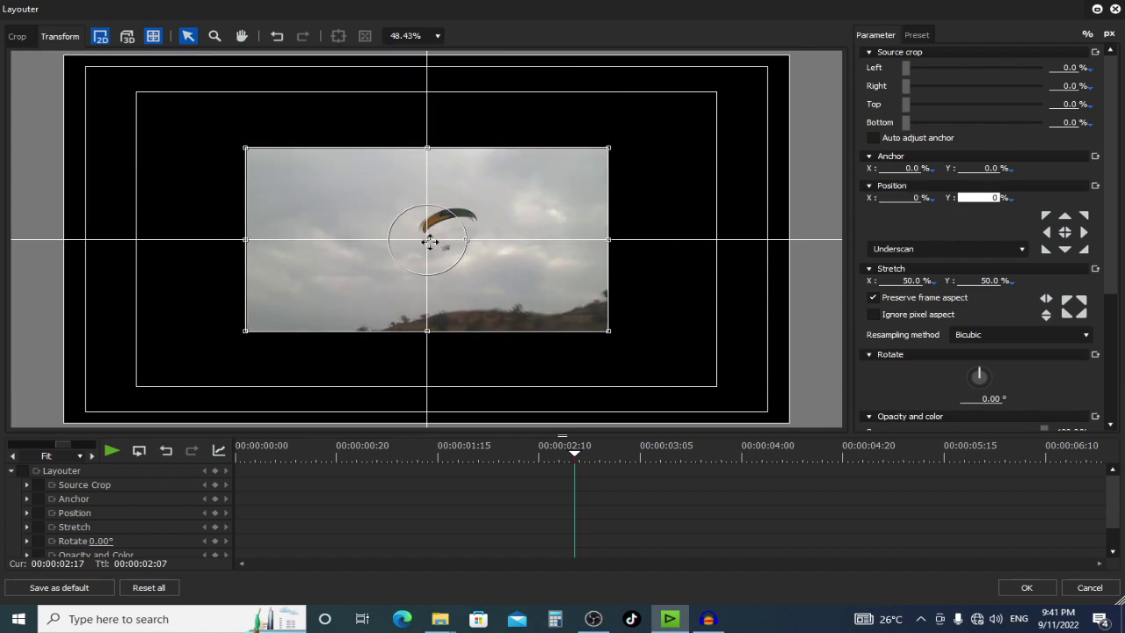
Step: Try an anchor X of 10% on the centered clip, and set it back to 0%
click(913, 169)
text(10)
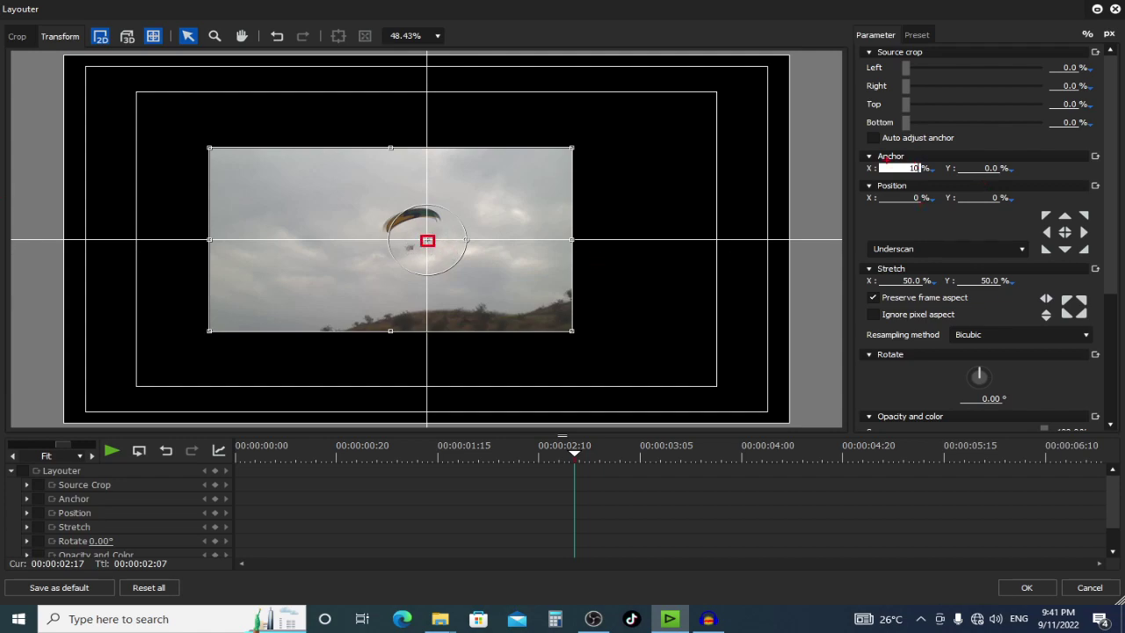
double_click(908, 170)
text(0)
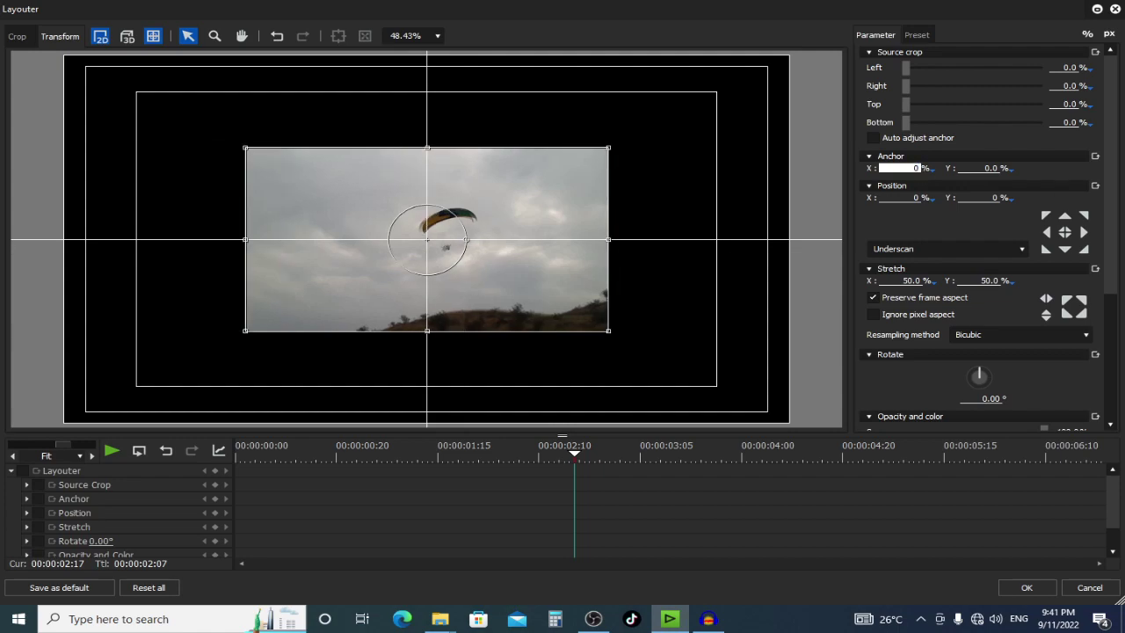
Step: Set the clip's stretch to 100%, crop 30% from both its left and right sides in Layouter, and apply
click(895, 282)
text(100)
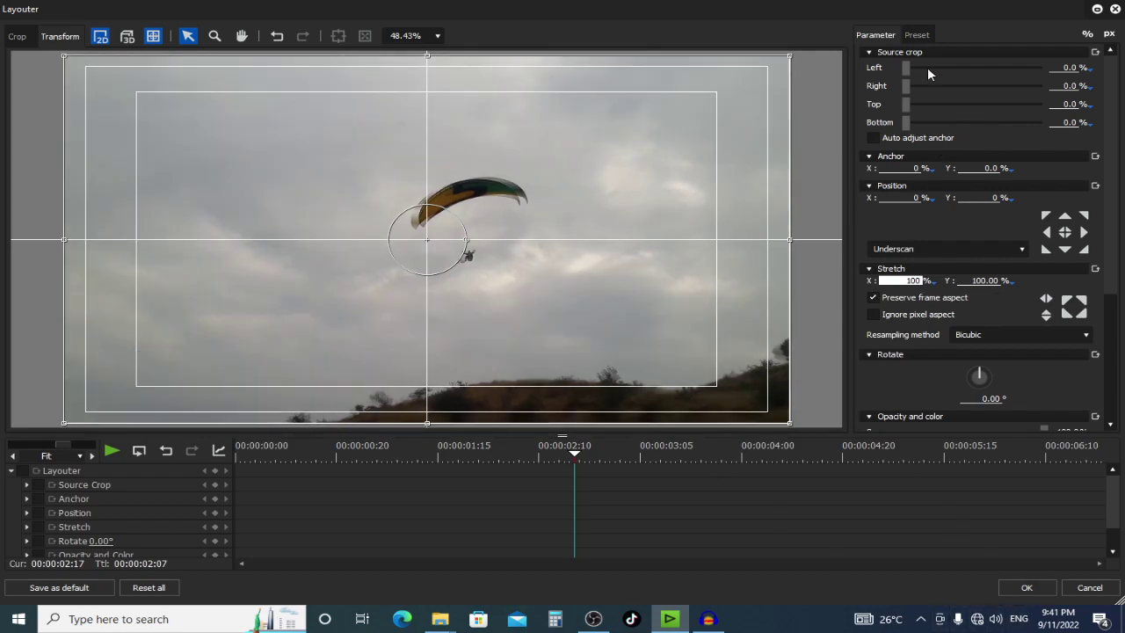
drag(906, 68, 940, 73)
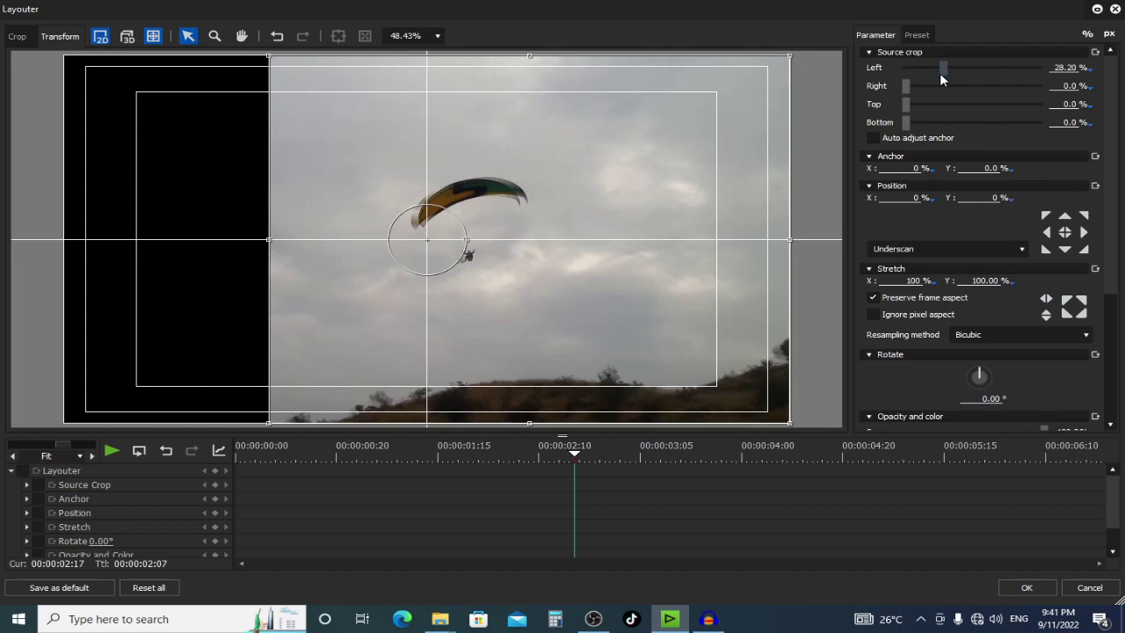
double_click(1074, 69)
key(BackSpace)
text(.30)
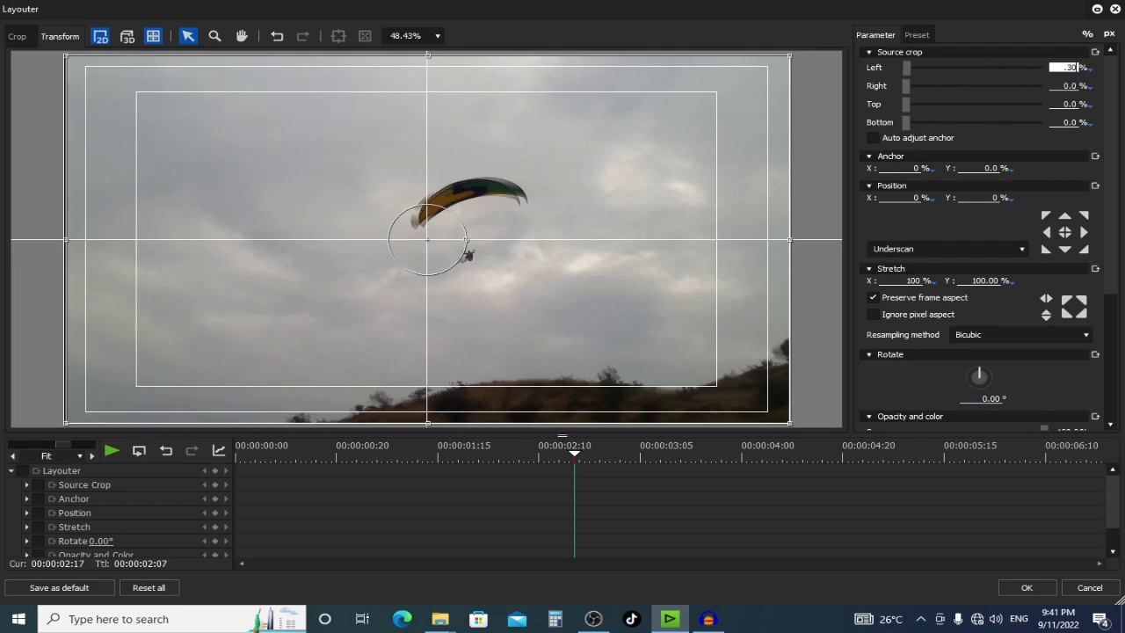
key(Return)
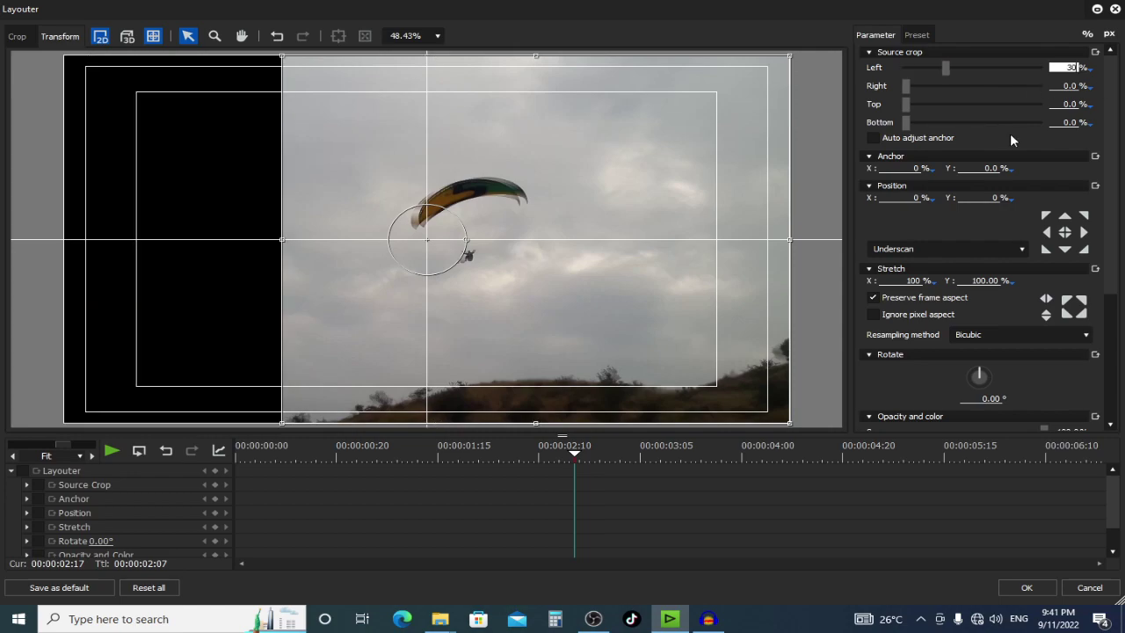
click(1065, 85)
text(30)
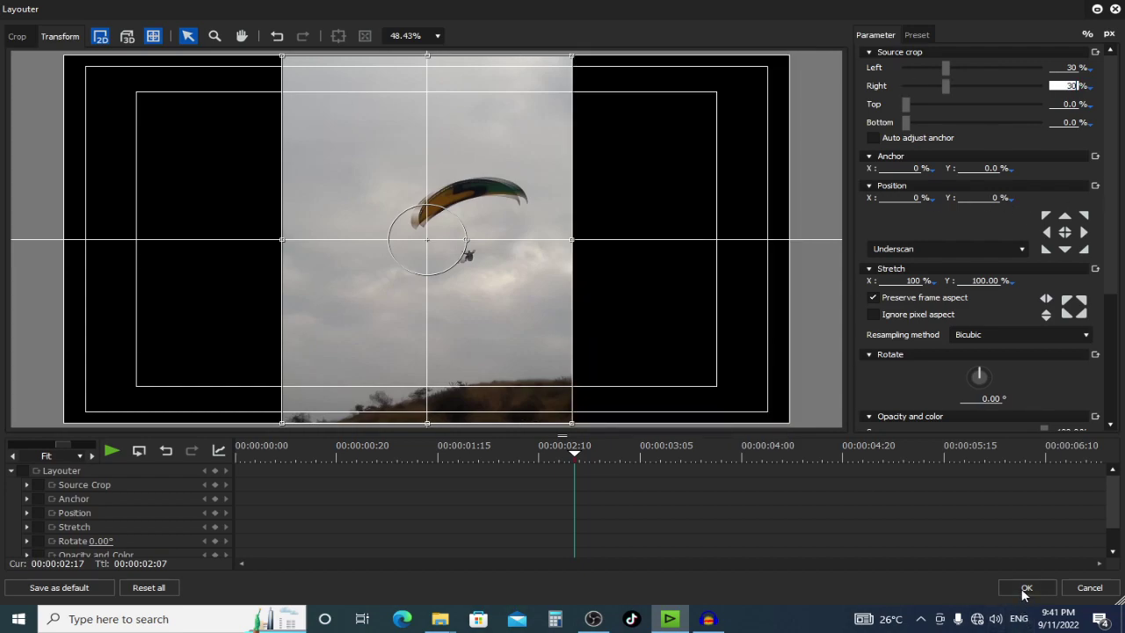
click(1025, 589)
Step: Play back the cropped paraglider clip and return the playhead to 00:44:26:24
click(540, 346)
key(space)
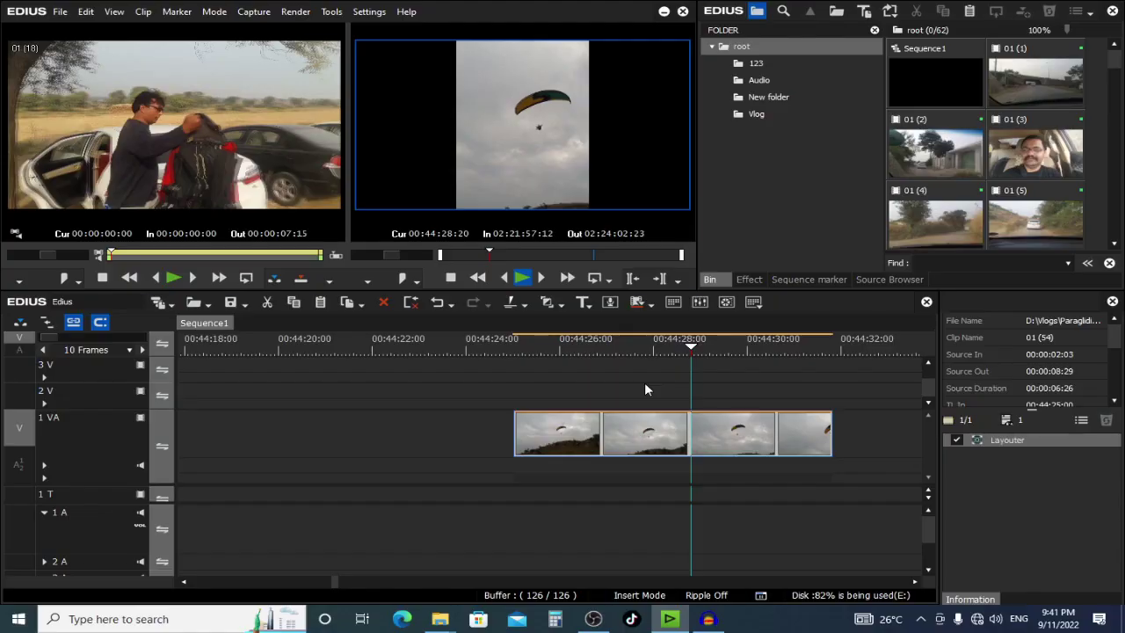
drag(706, 350, 604, 348)
click(529, 394)
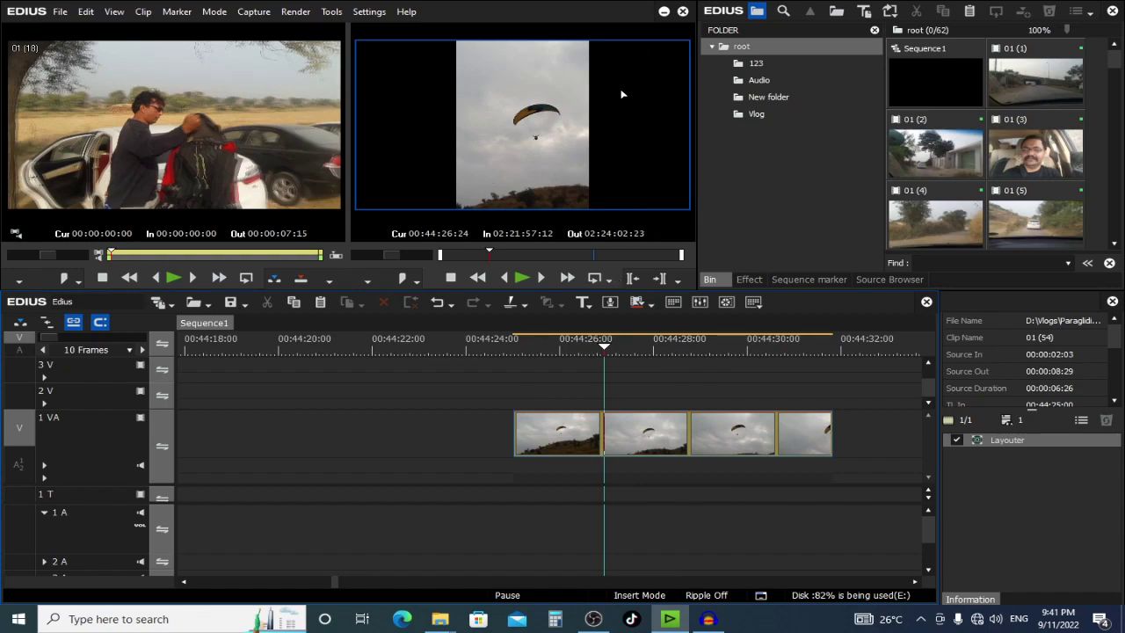
Step: Delete the cropped paraglider clip from 1 VA and the 2 V clip above the vertical jet-ski clip near 00:07:57:17
click(694, 426)
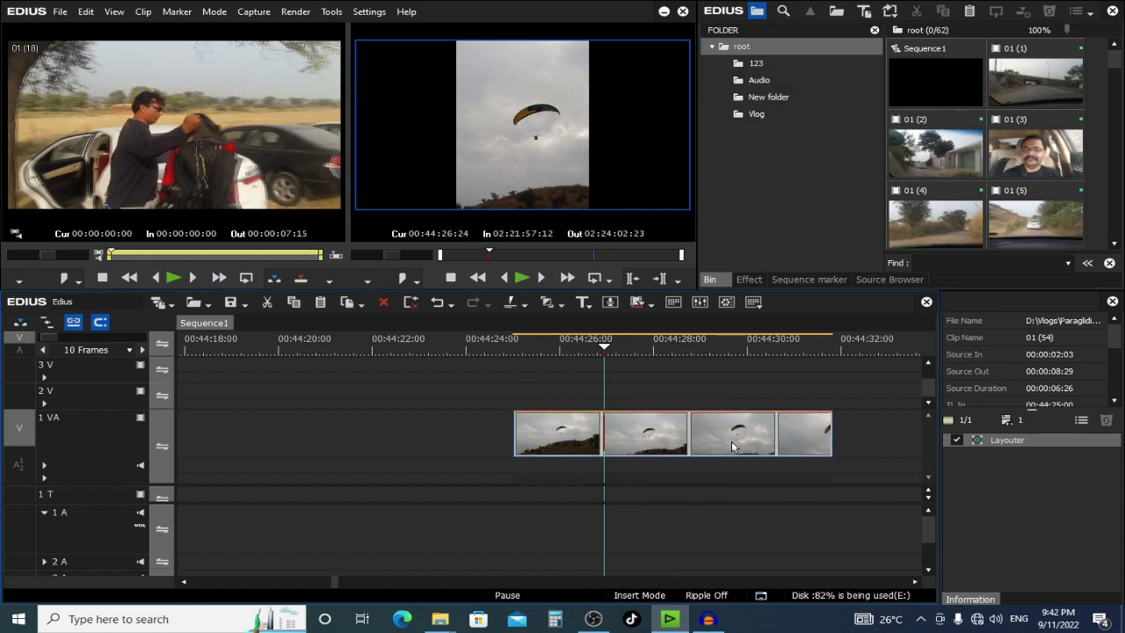
key(Delete)
scroll(638, 482, down, 10)
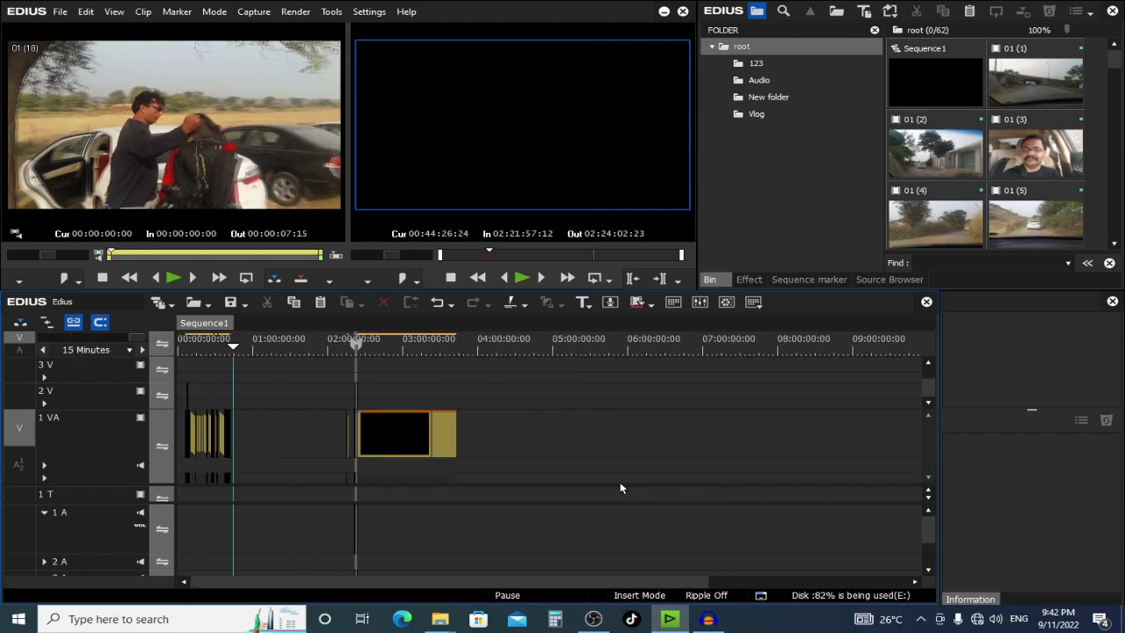
click(185, 347)
scroll(215, 375, up, 5)
scroll(248, 385, up, 4)
drag(603, 346, 811, 346)
click(837, 394)
key(Delete)
Step: Load the jet-ski clip into the player, place a copy on 2 V above the original, and preview it full screen near 00:08:09:23
click(824, 446)
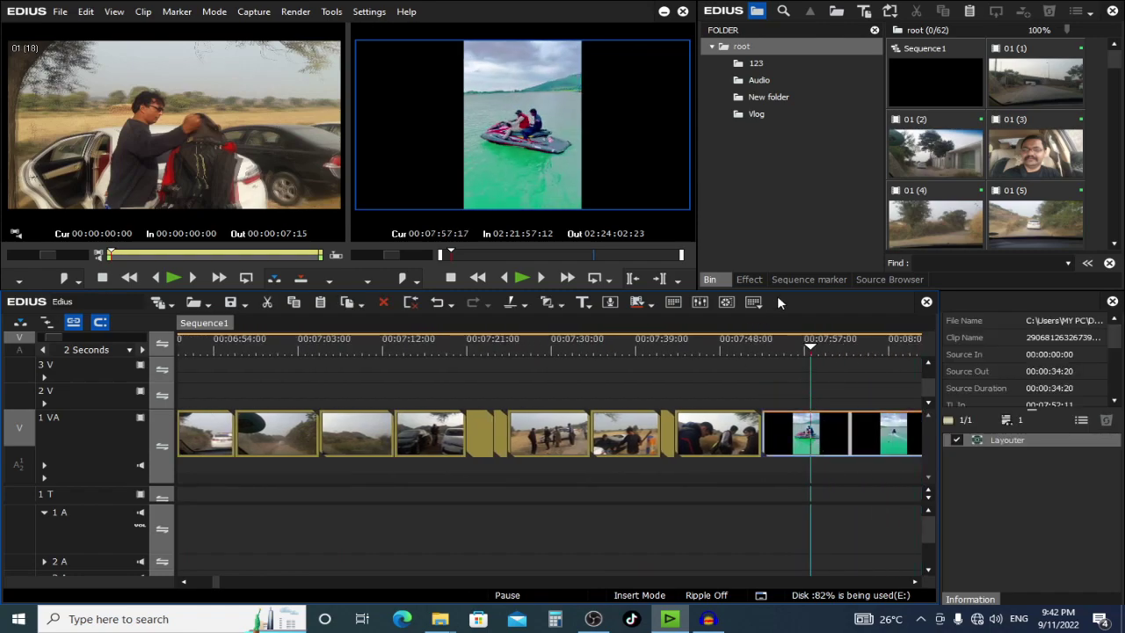
double_click(850, 436)
drag(139, 113, 756, 394)
drag(919, 346, 793, 346)
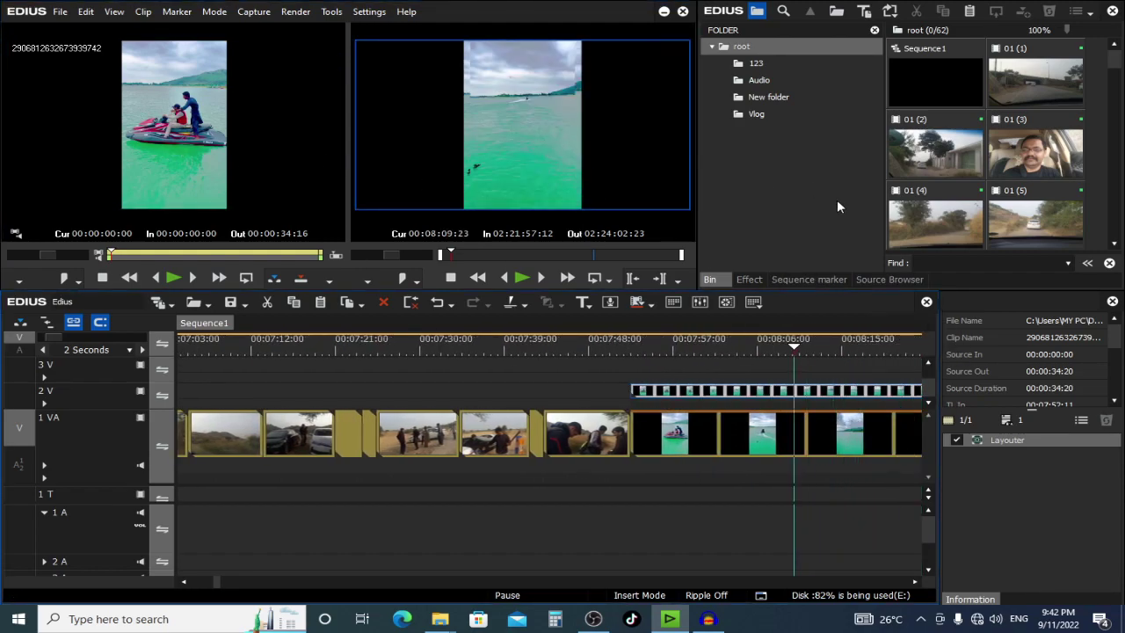
double_click(518, 142)
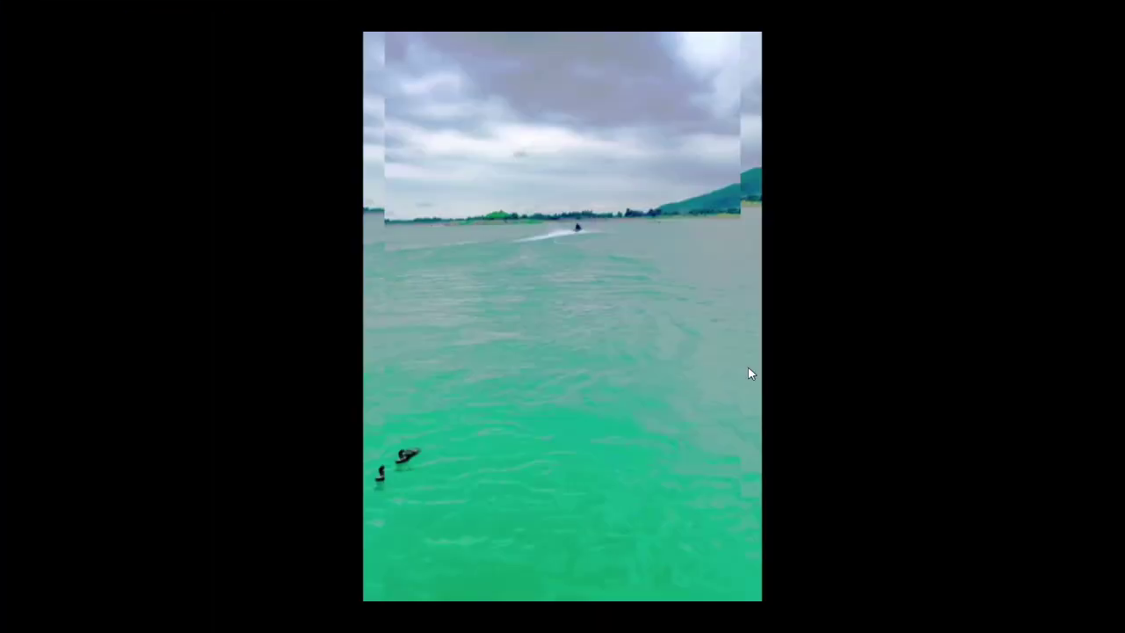
key(Escape)
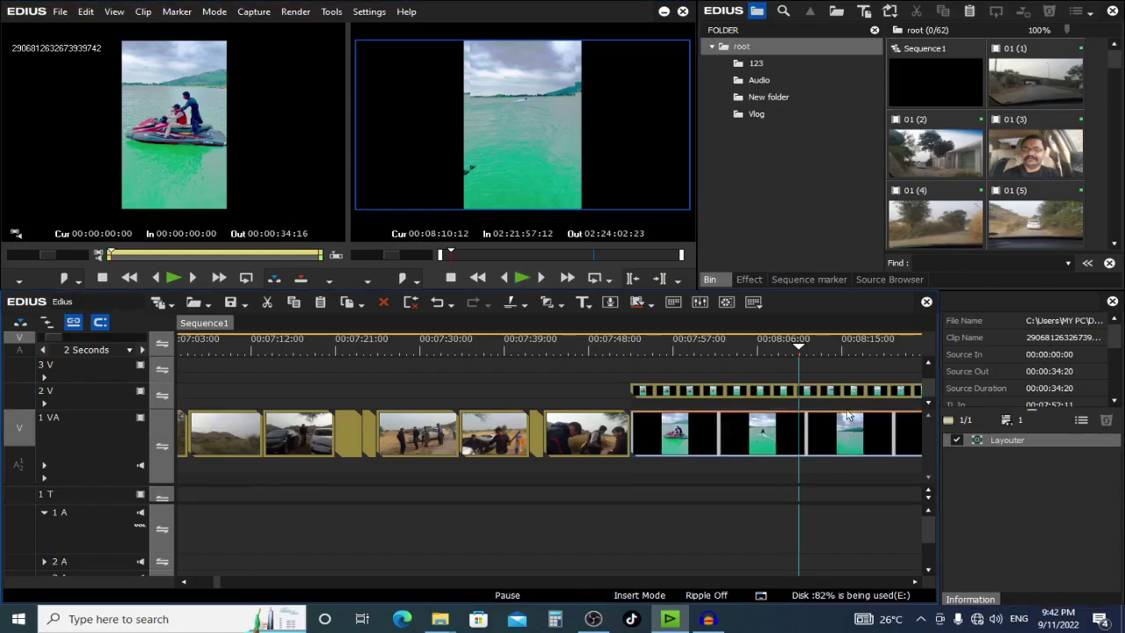
Step: Replace the jet-ski clip on 1 VA with a fresh copy from the player, and place another copy on 2 V aligned above it
double_click(1020, 438)
key(Escape)
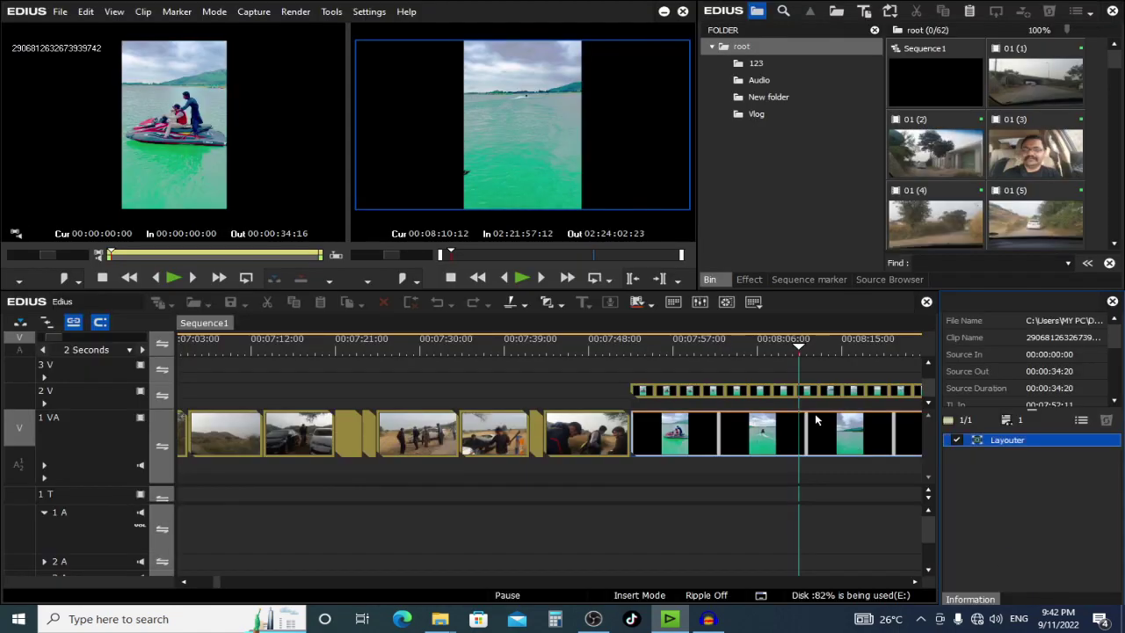
key(Delete)
drag(263, 139, 683, 384)
click(728, 351)
drag(760, 363, 783, 414)
drag(135, 117, 587, 395)
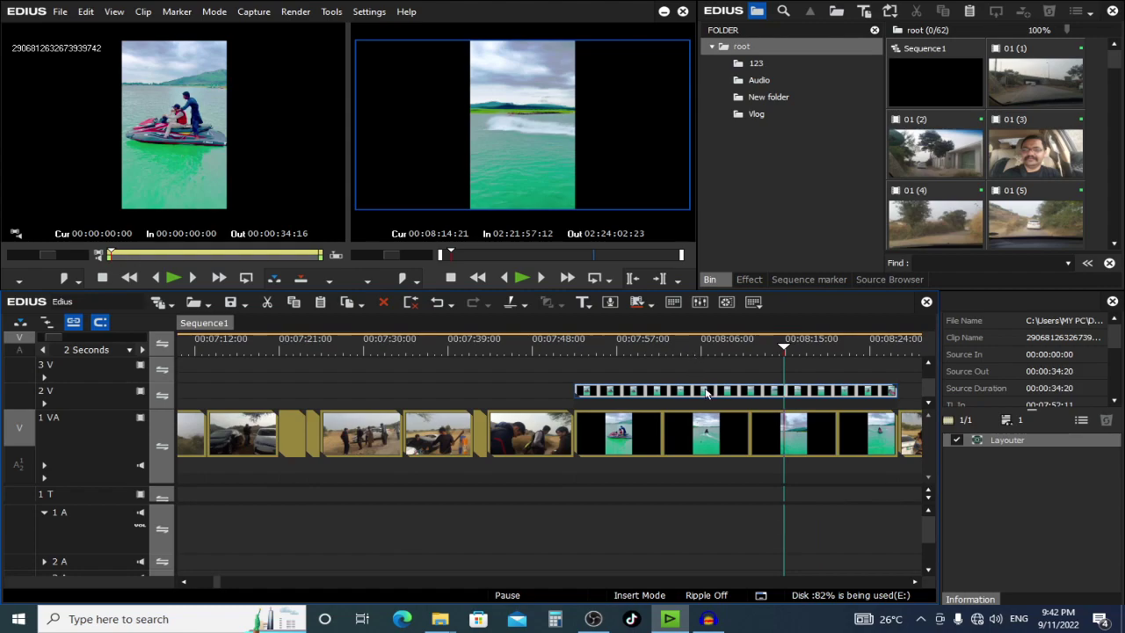
Step: Shift the 2 V jet-ski clip to the right of the centered one in Layouter, to about X 32.6% and Y 0%, and apply
double_click(1005, 441)
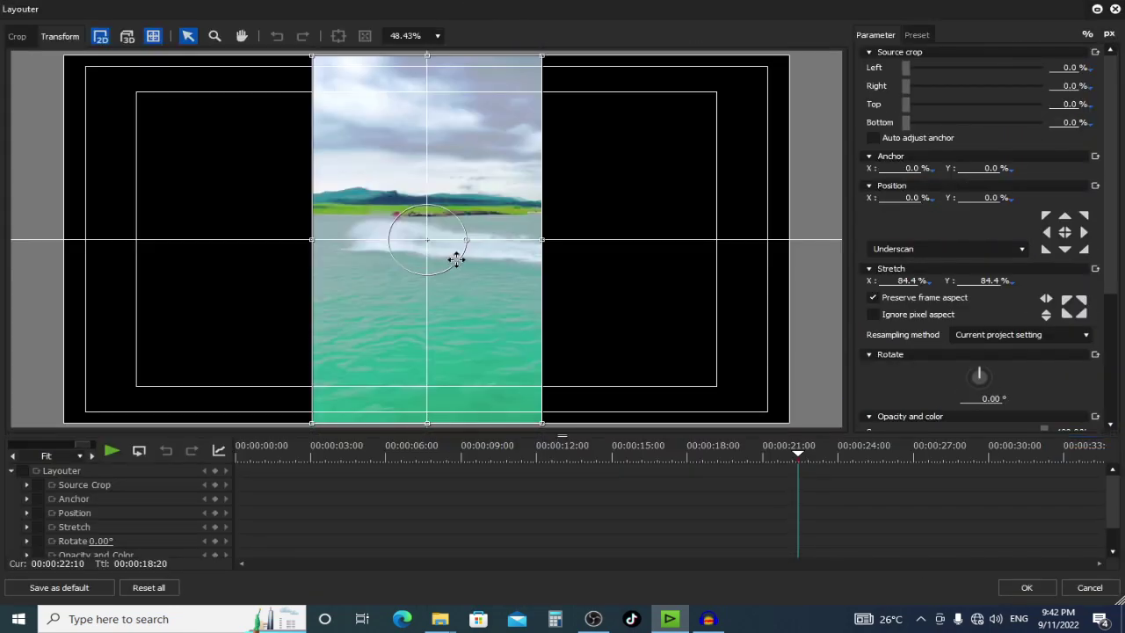
drag(456, 260, 682, 284)
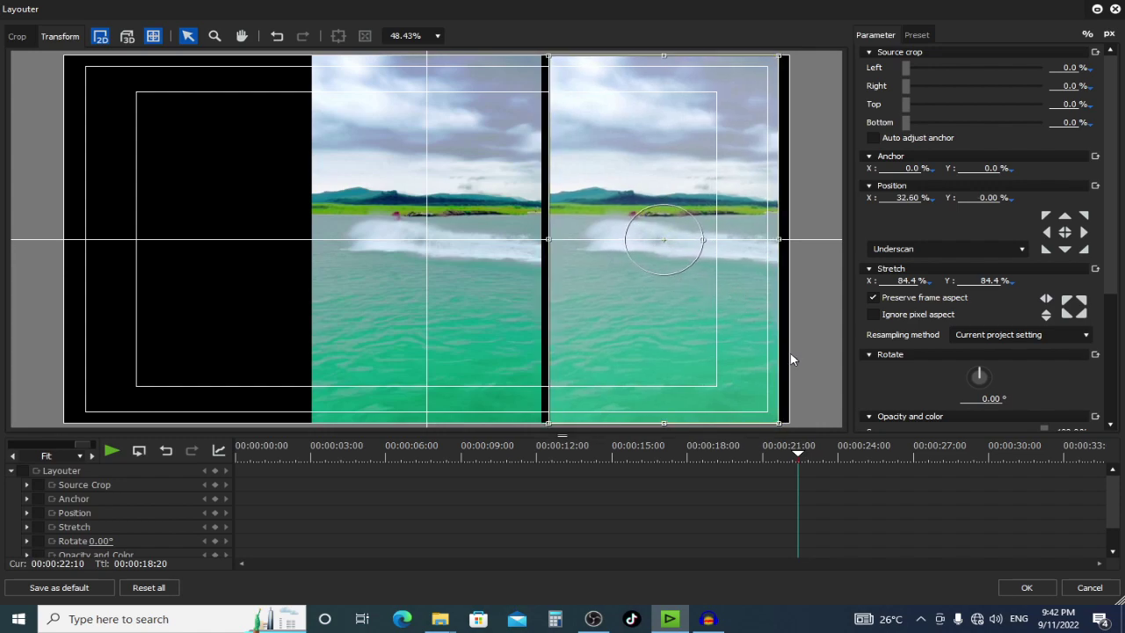
click(1027, 587)
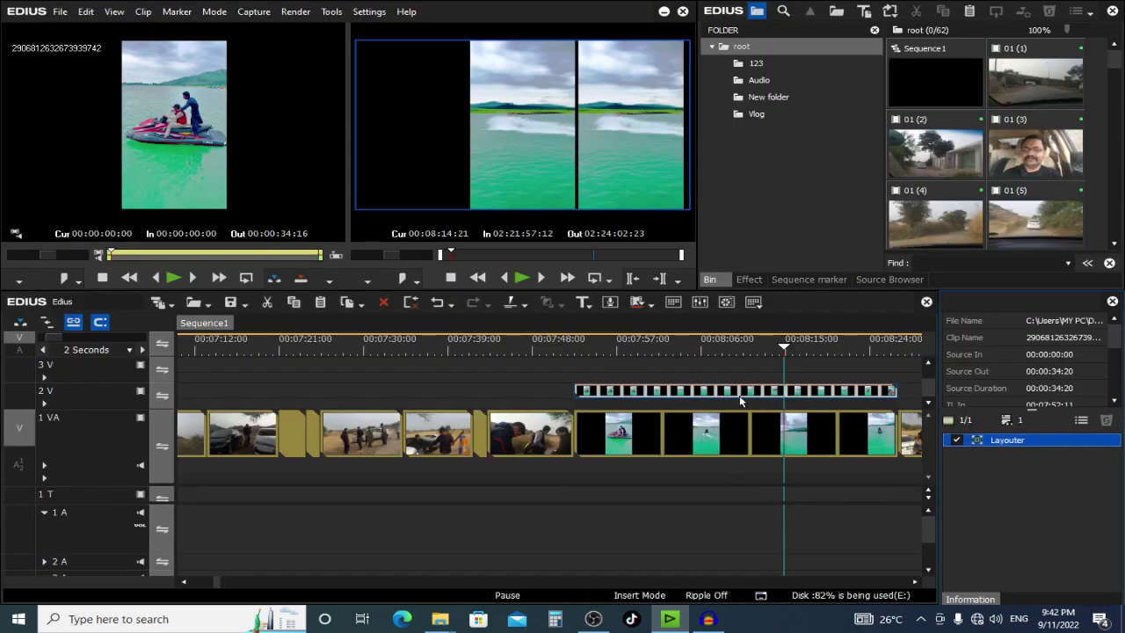
Step: Place another jet-ski clip copy on 3 V aligned above the others and shift it left in Layouter to about X -32.5%, Y -0.8%
drag(81, 96, 578, 374)
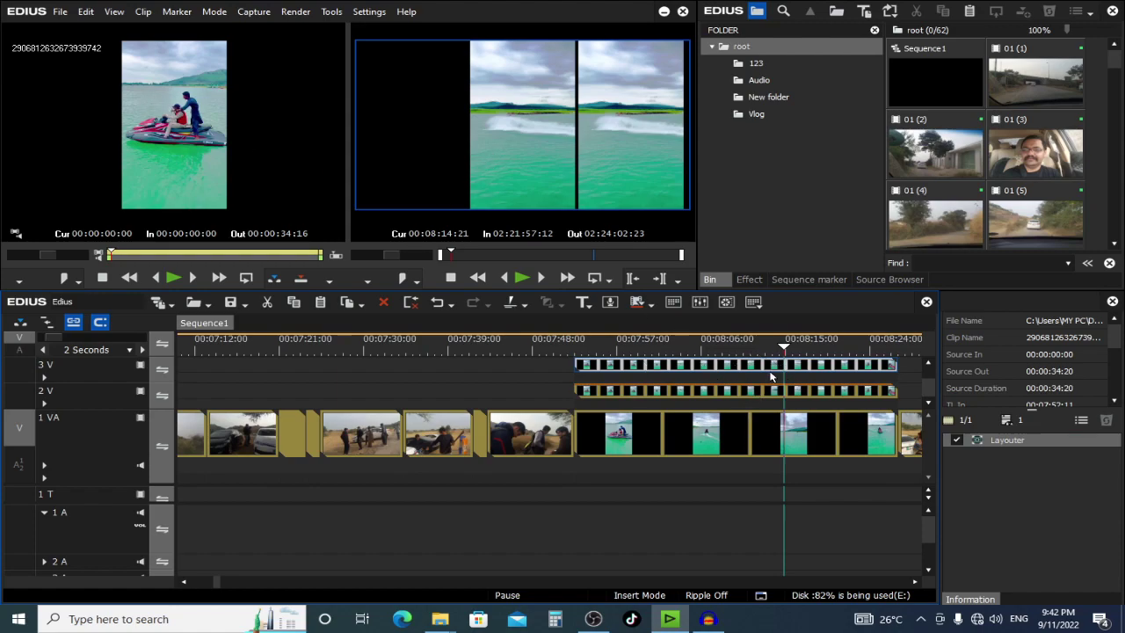
double_click(1020, 441)
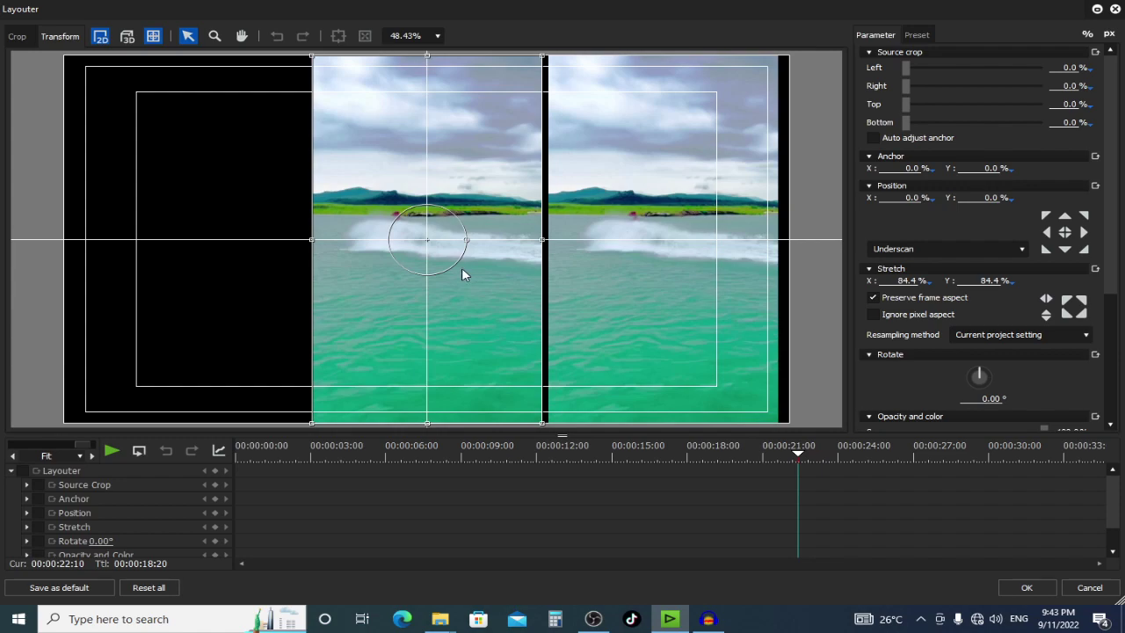
drag(464, 275, 226, 269)
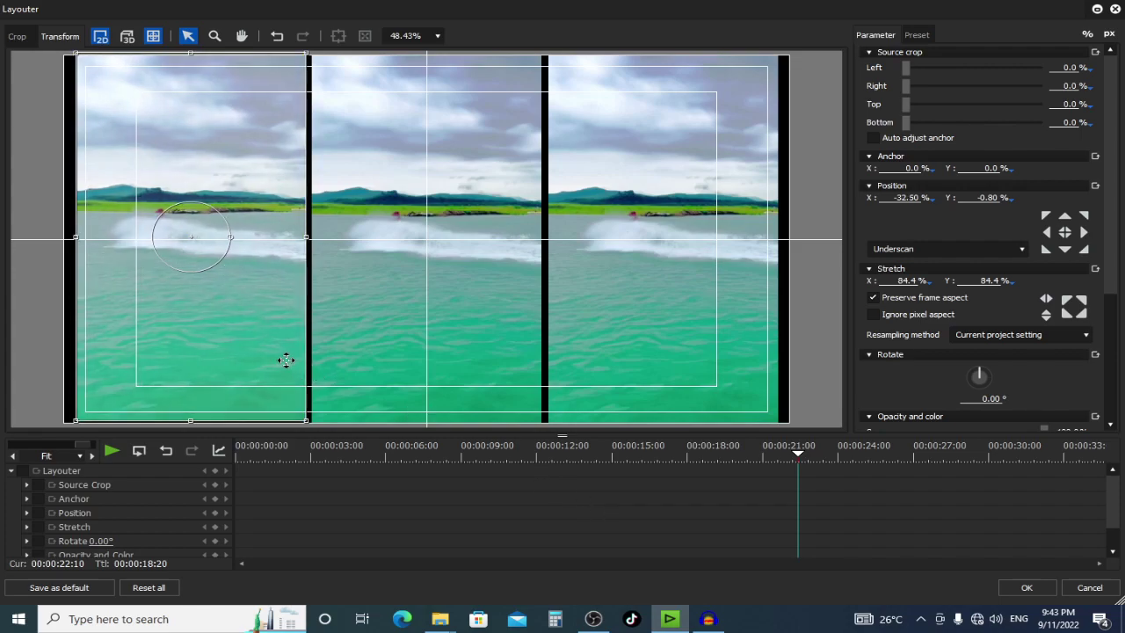
click(1027, 587)
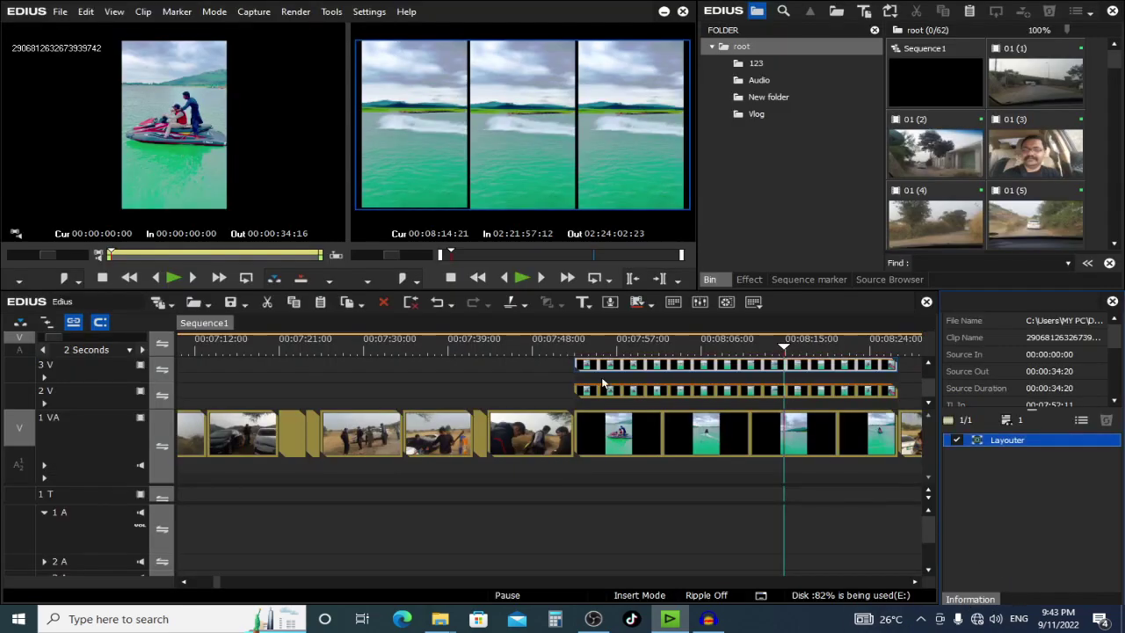
Step: Play the three side-by-side jet-ski clips full screen from just before their start, then stop the preview near 00:07:58:15
click(564, 350)
key(space)
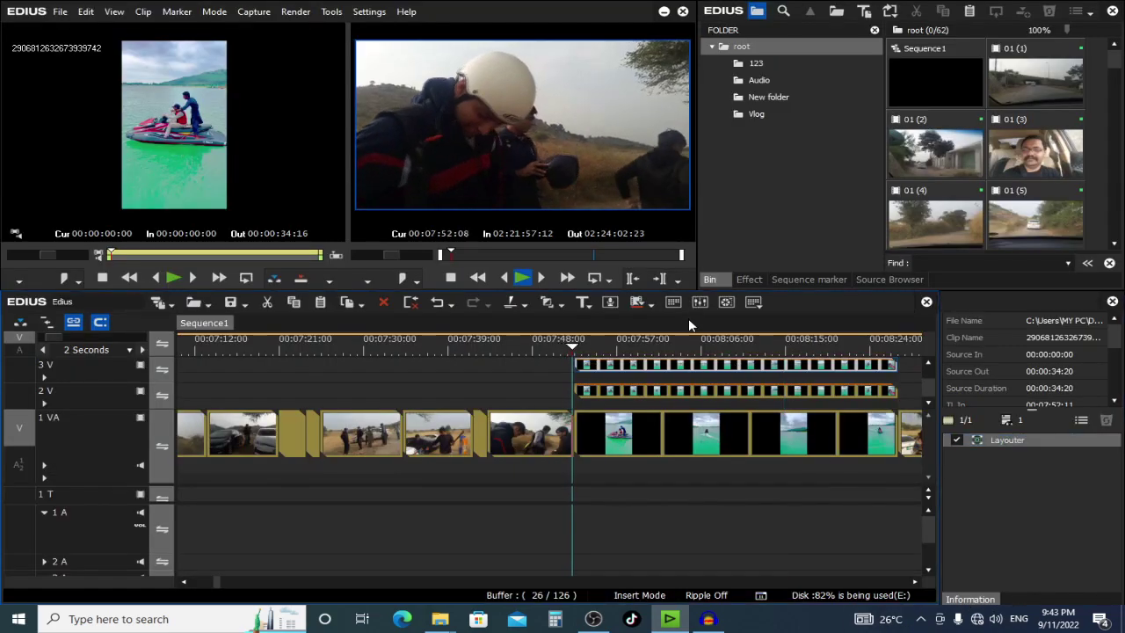
double_click(639, 135)
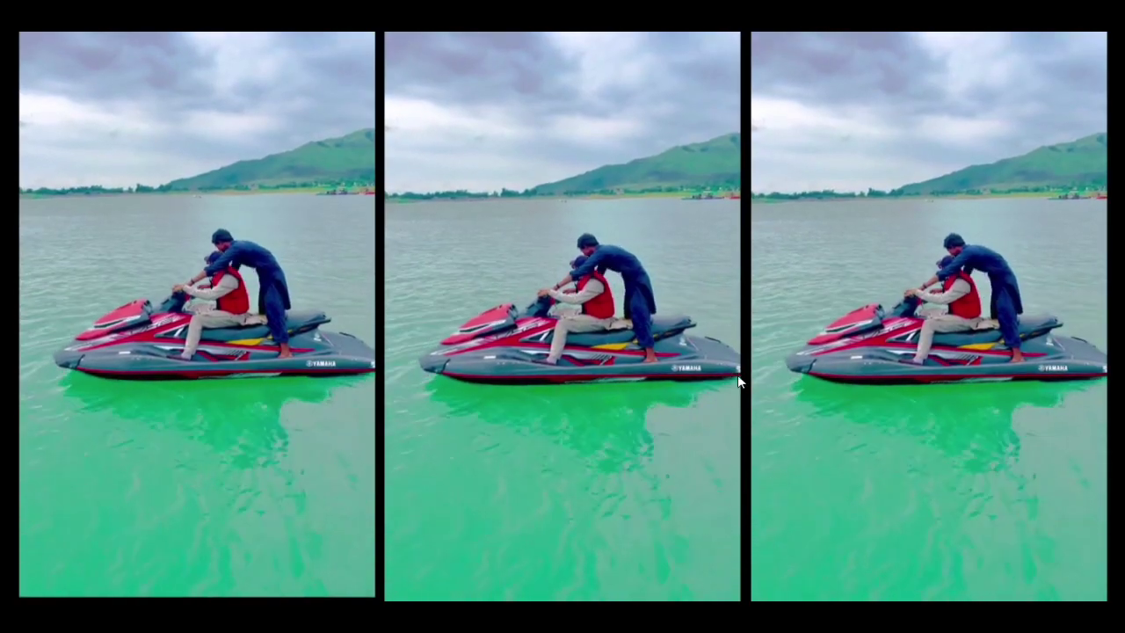
key(space)
mouse_move(644, 350)
mouse_down()
mouse_move(728, 367)
mouse_move(631, 352)
mouse_up()
click(645, 152)
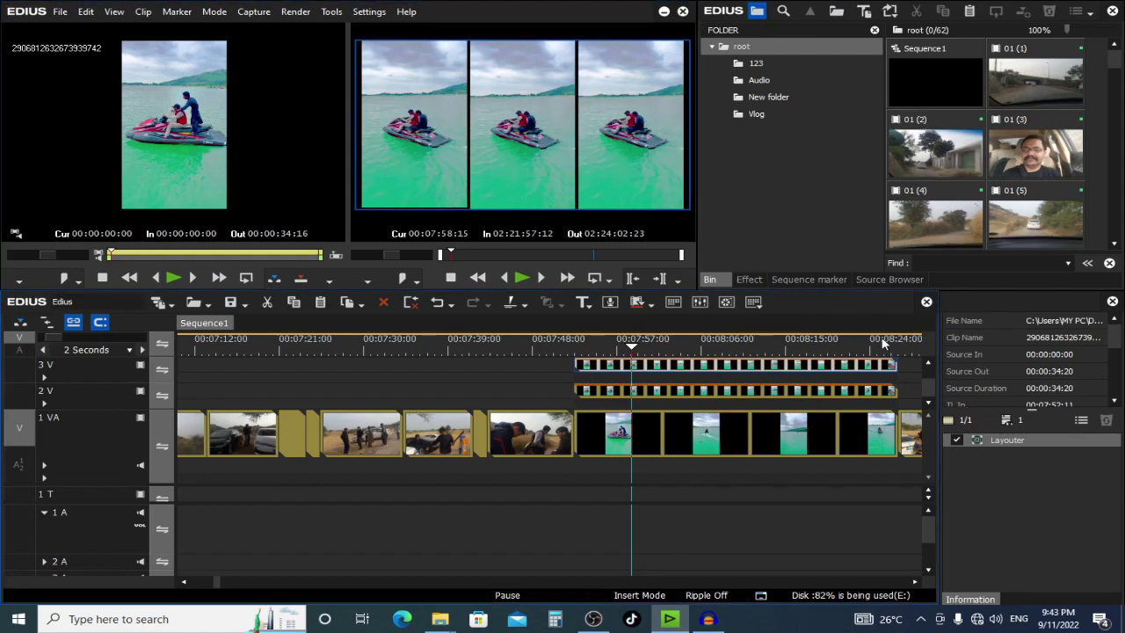
Step: Try the Old Movie/Film video filter on the 3 V jet-ski clip
click(746, 279)
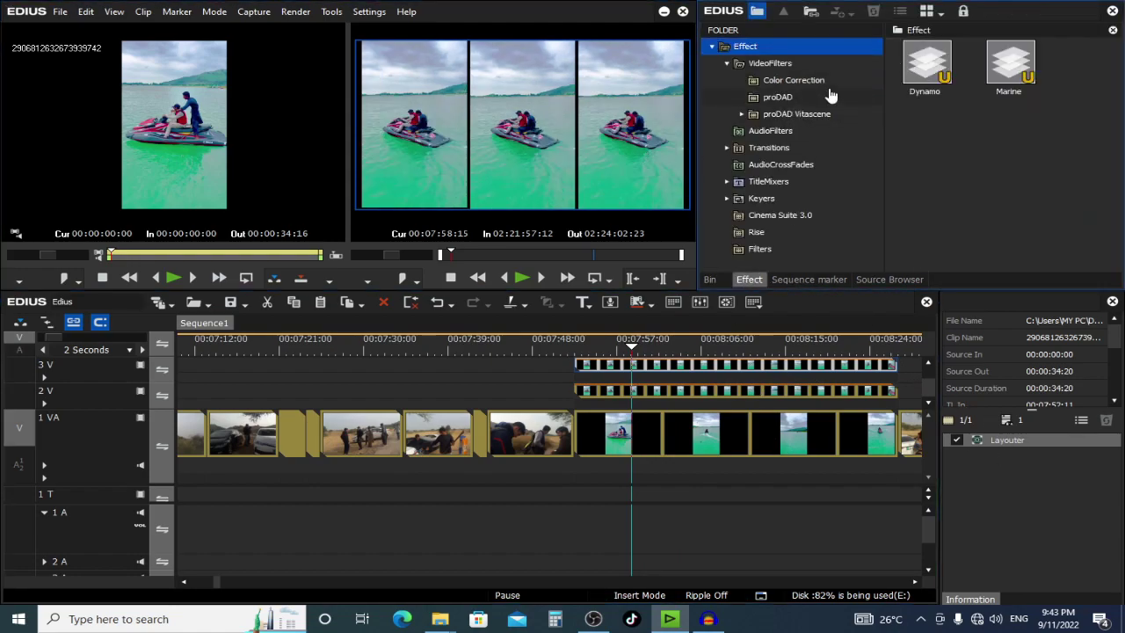
click(790, 82)
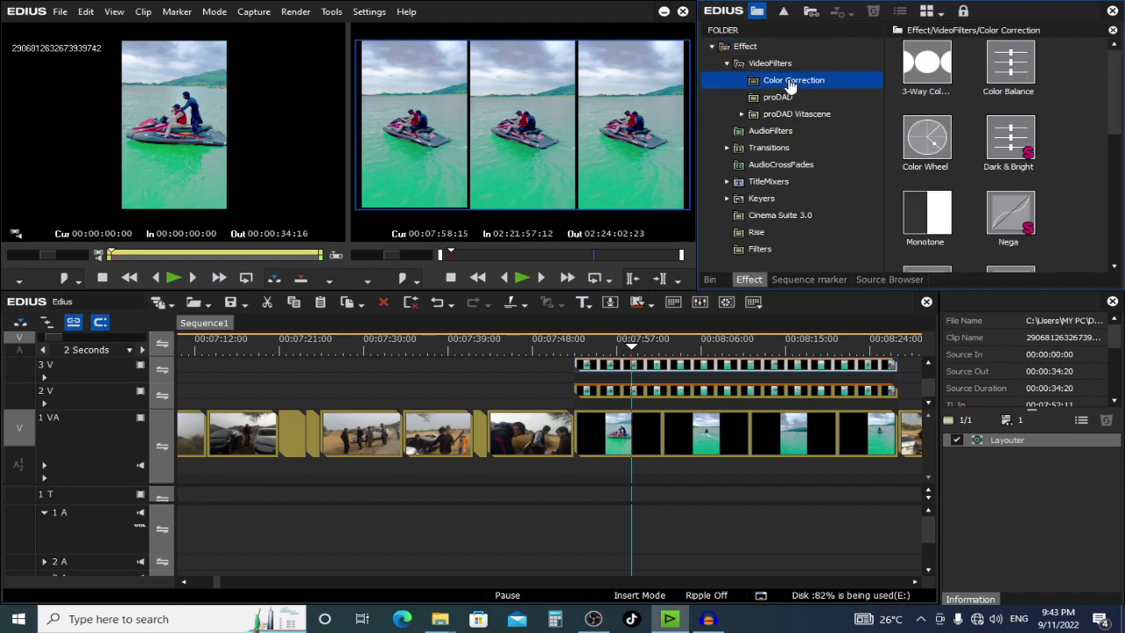
scroll(1007, 194, down, 5)
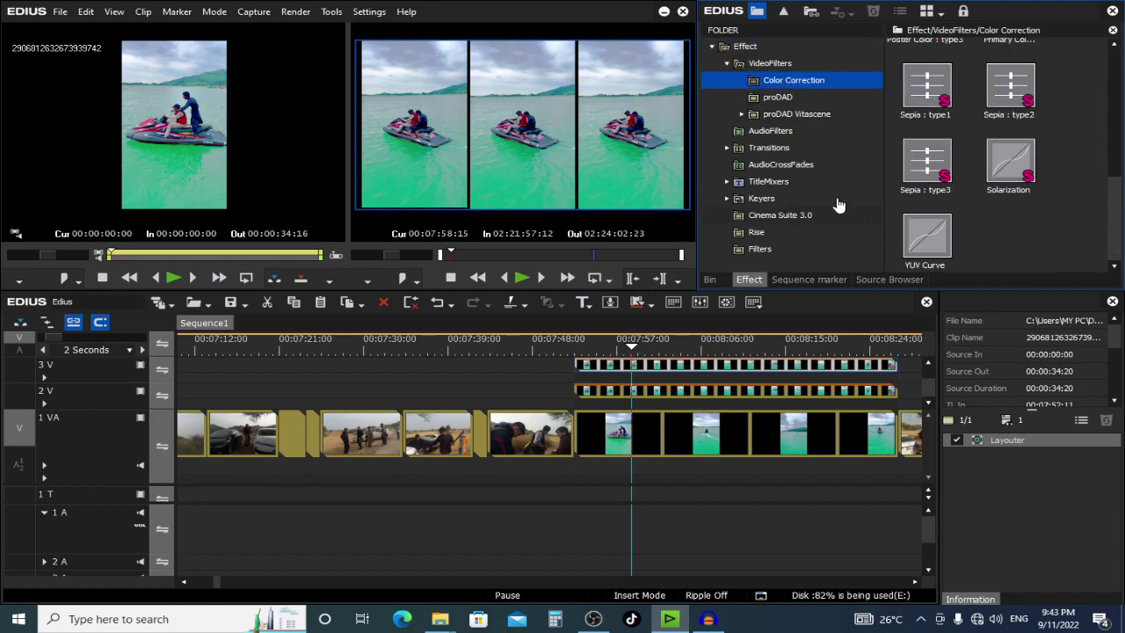
click(785, 65)
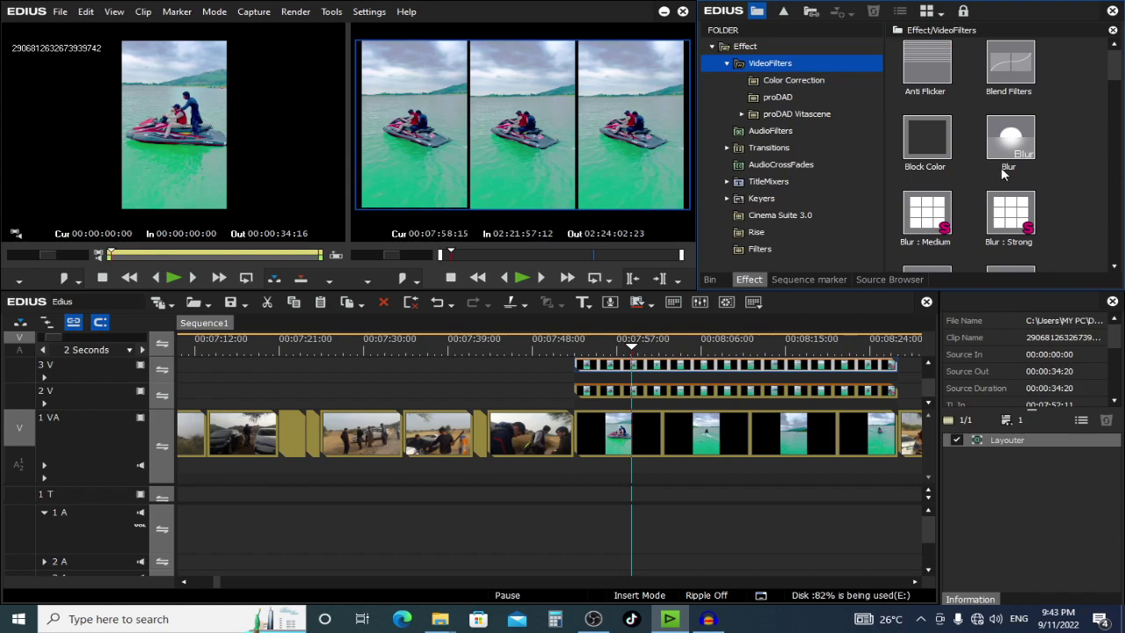
scroll(1002, 173, down, 6)
scroll(1035, 226, down, 2)
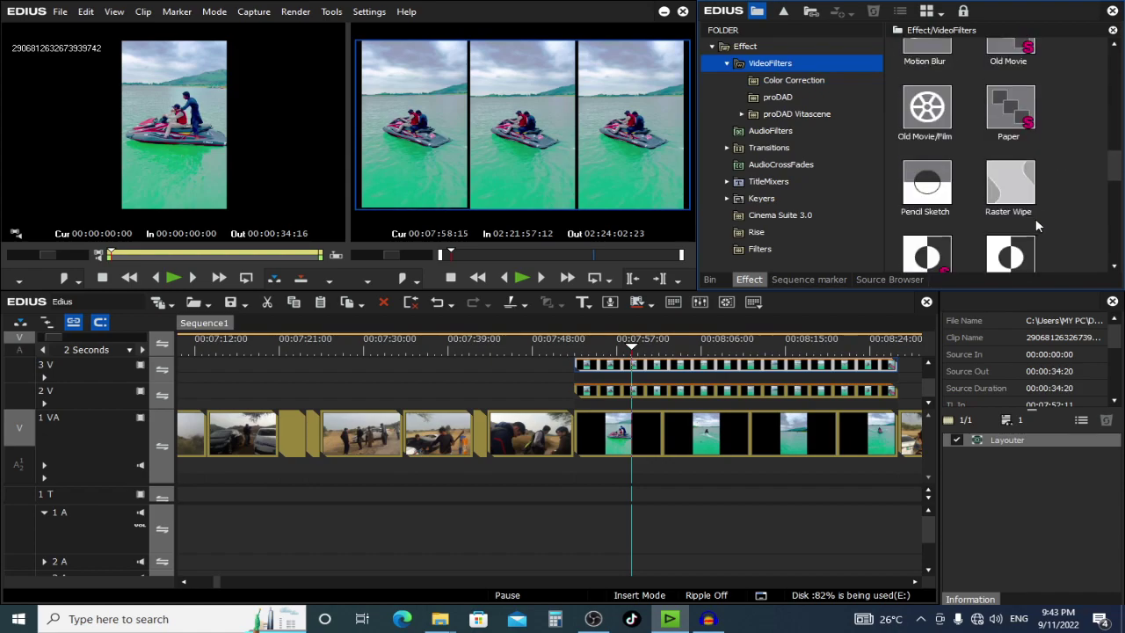
drag(765, 352, 740, 367)
Step: Preview the filtered three-clip arrangement full screen and stop near 00:08:02:02
key(space)
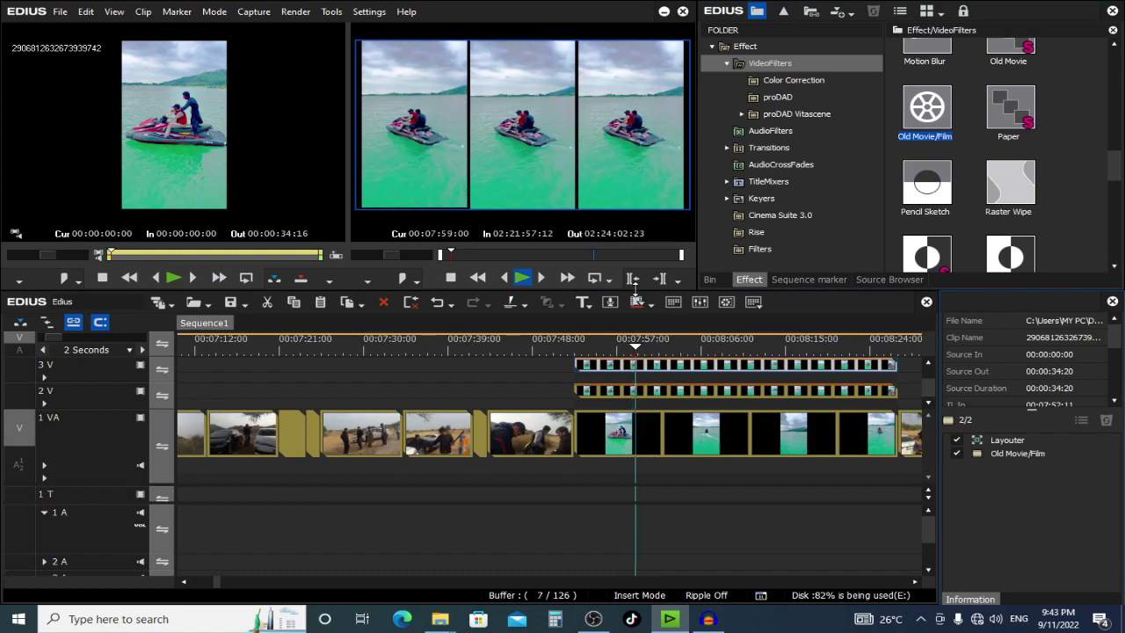
double_click(595, 158)
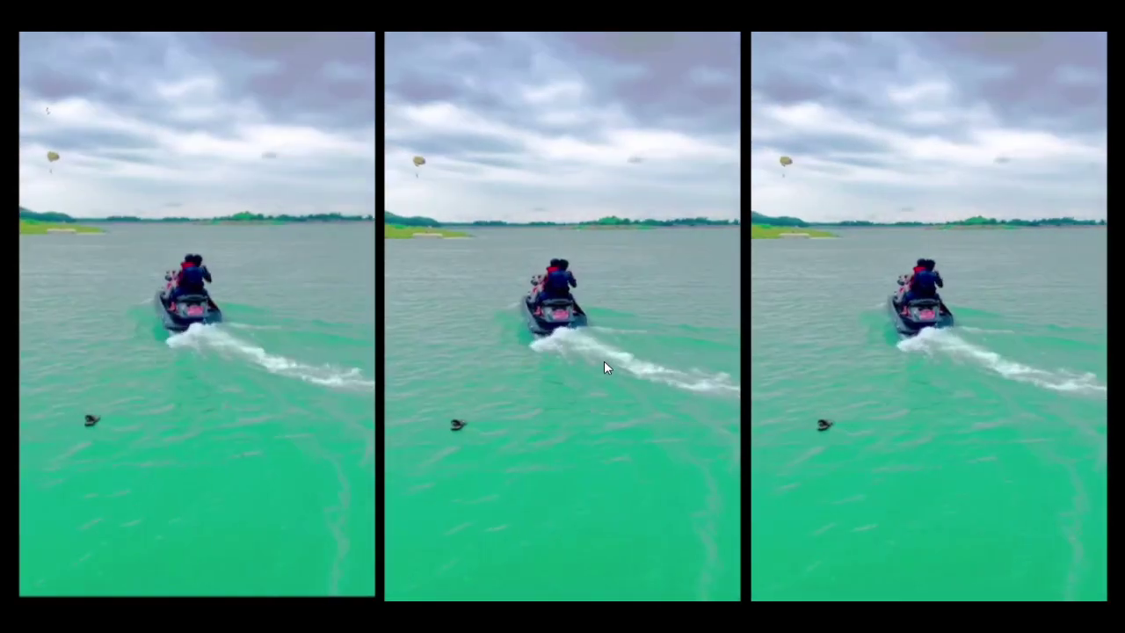
key(Escape)
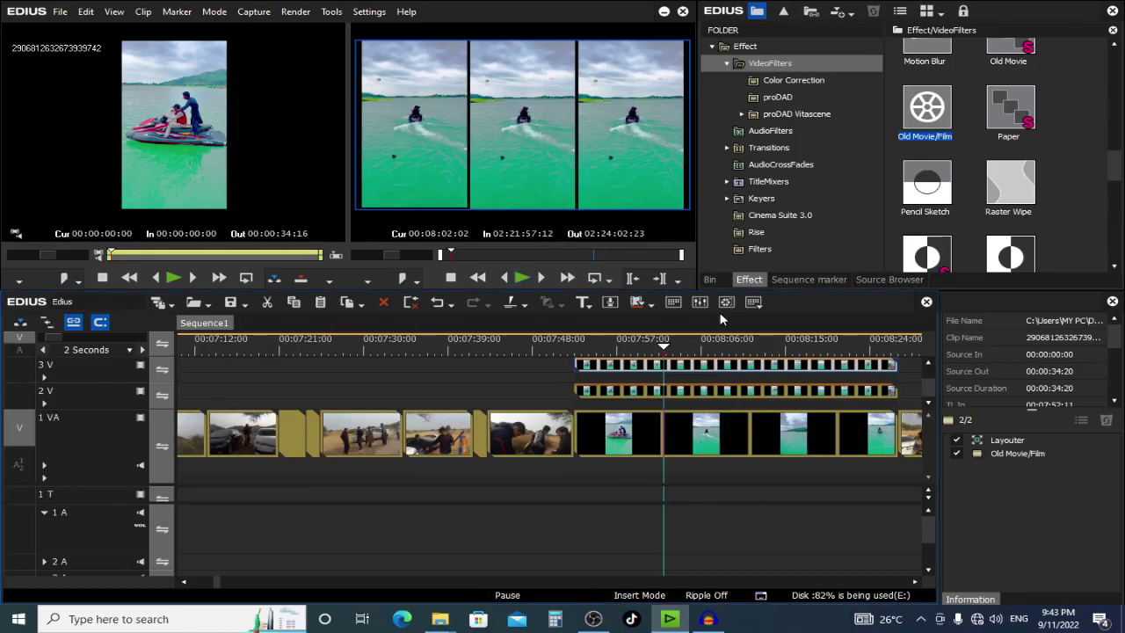
Step: Remove the Old Movie/Film filter from the 3 V jet-ski clip
scroll(985, 224, down, 5)
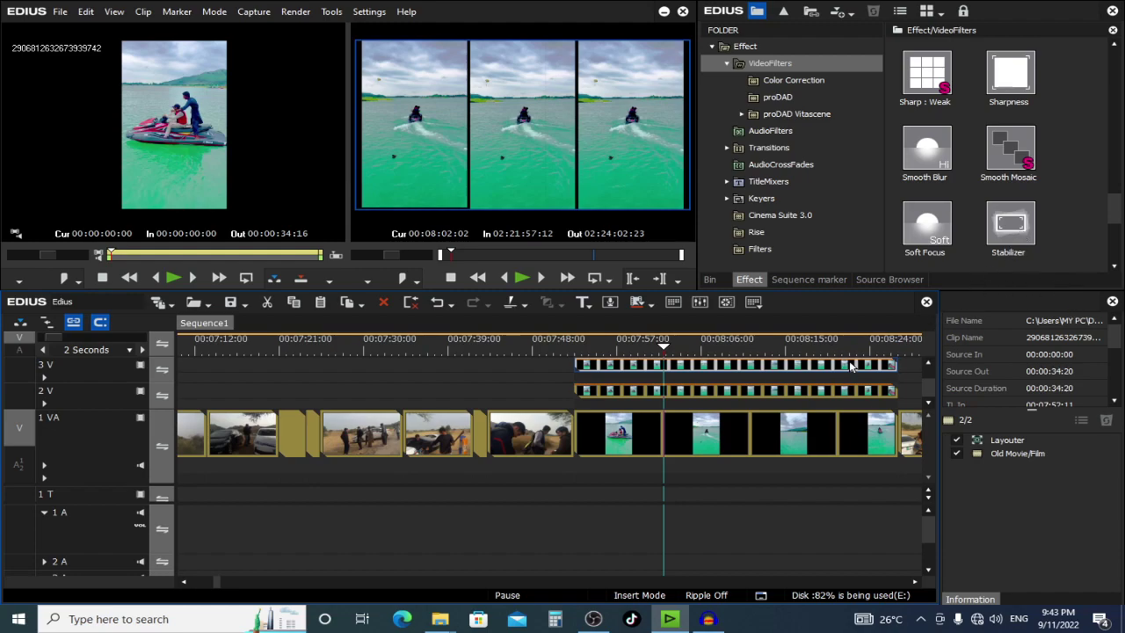
click(1053, 453)
key(Delete)
Step: Apply Color Balance to the 3 V jet-ski clip with Bright 8, Cyan-Red -48 and Yellow-Blue 48
click(780, 81)
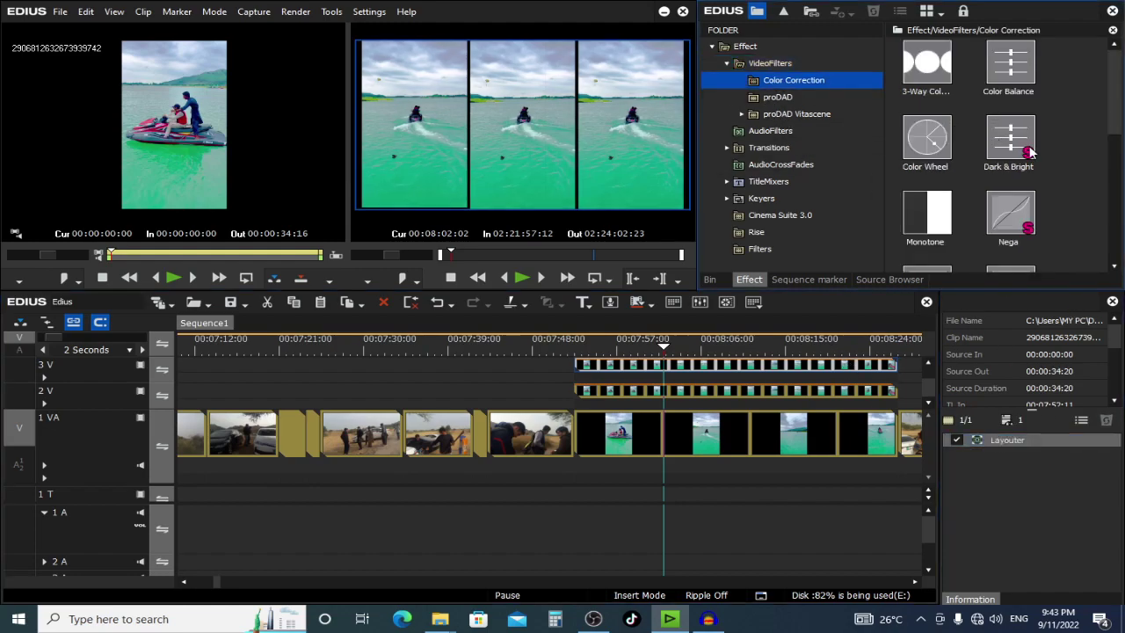
drag(1010, 64, 766, 362)
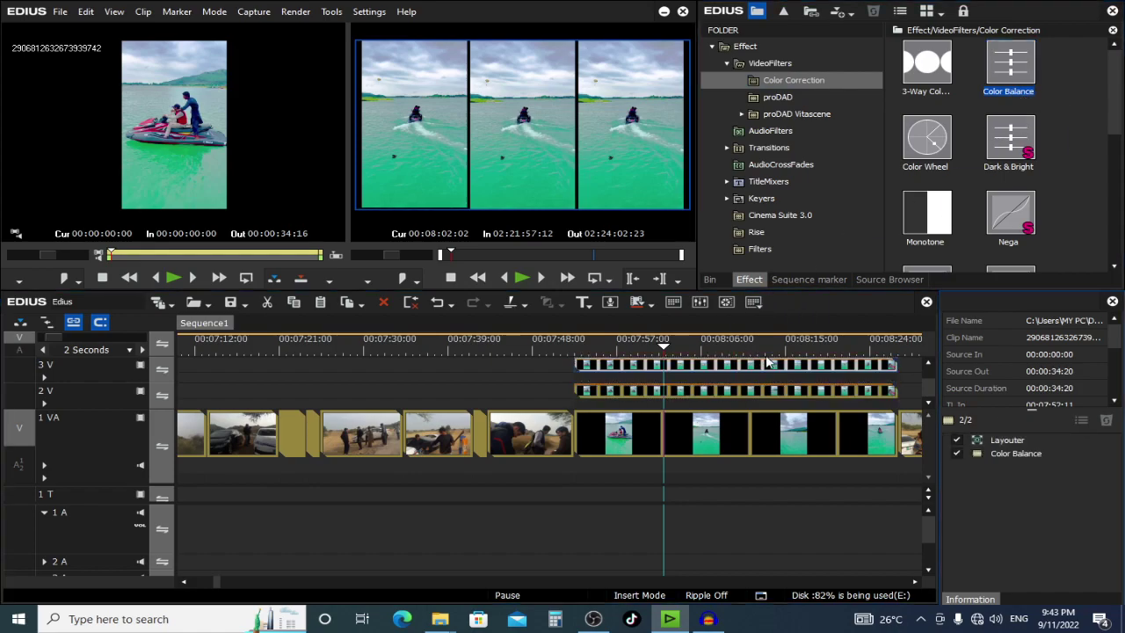
double_click(1029, 455)
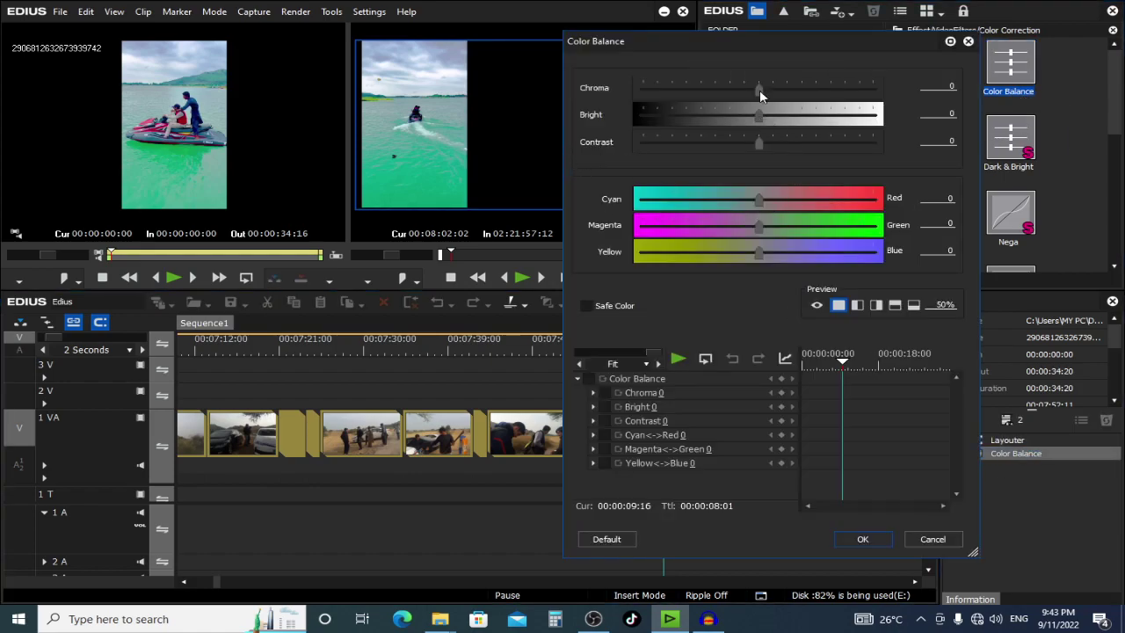
drag(736, 120, 763, 133)
drag(746, 203, 711, 205)
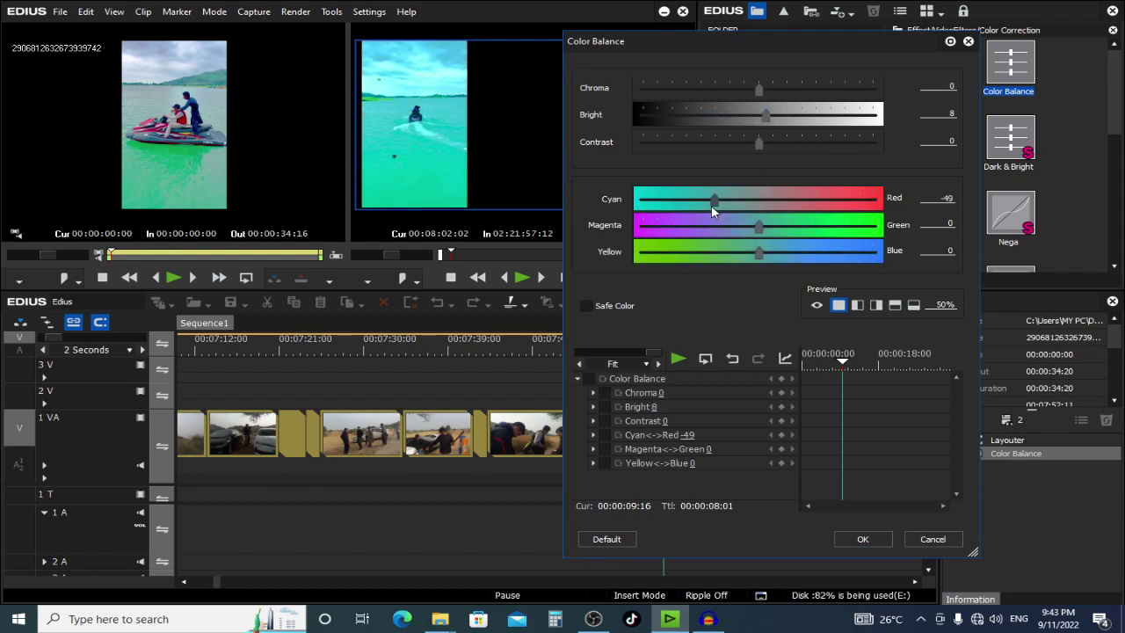
drag(759, 252, 789, 263)
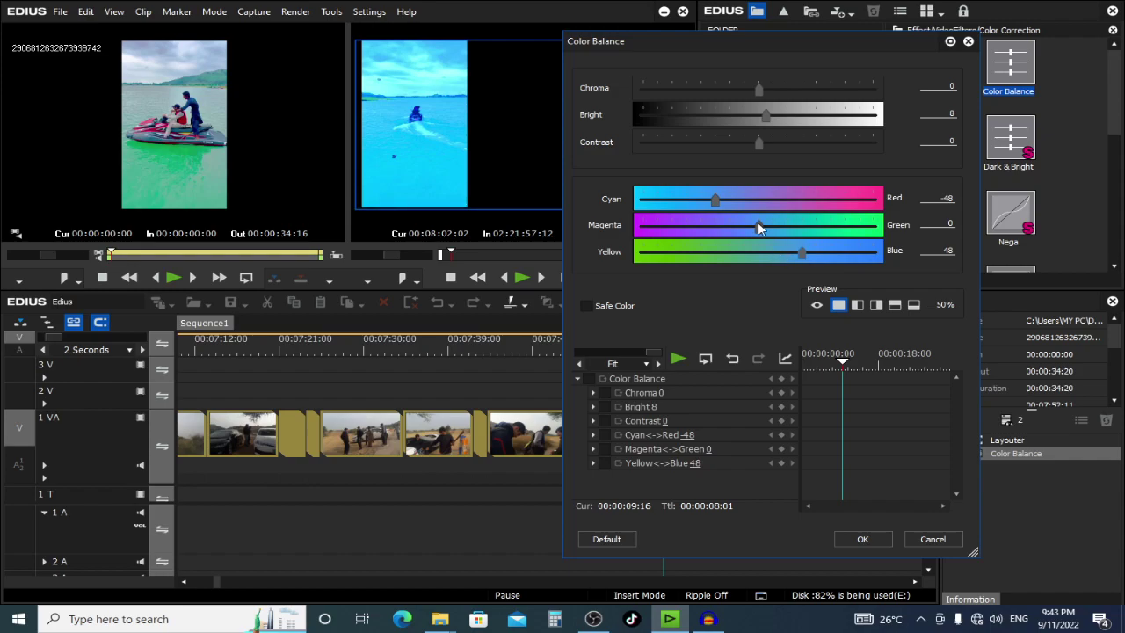
click(873, 541)
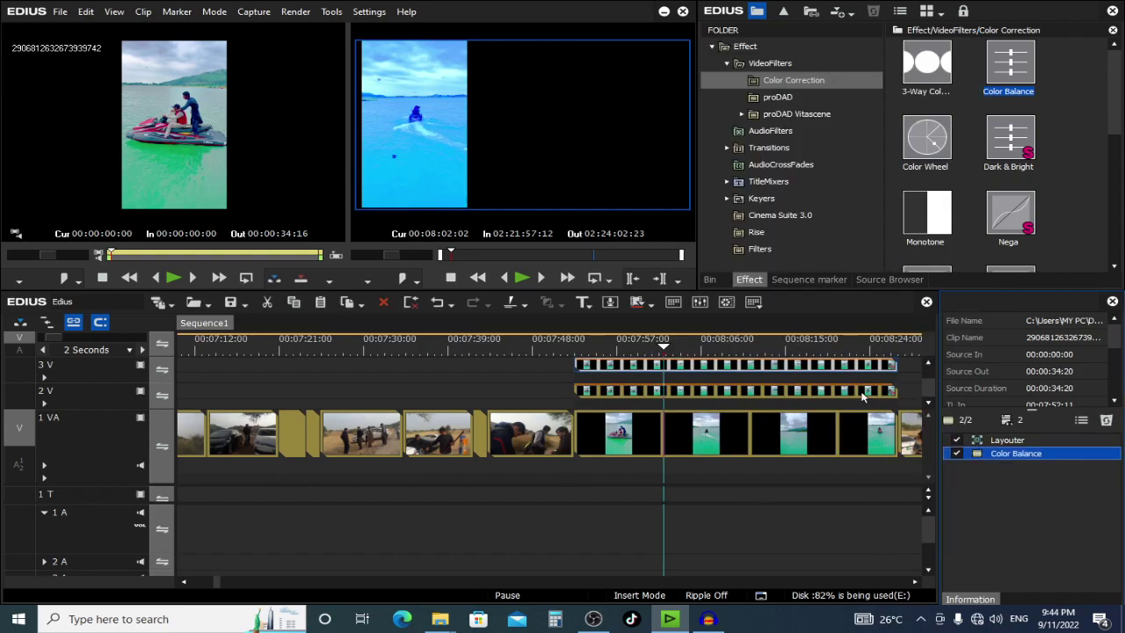
Step: Apply the Solarization color correction to the 2 V jet-ski clip
click(765, 391)
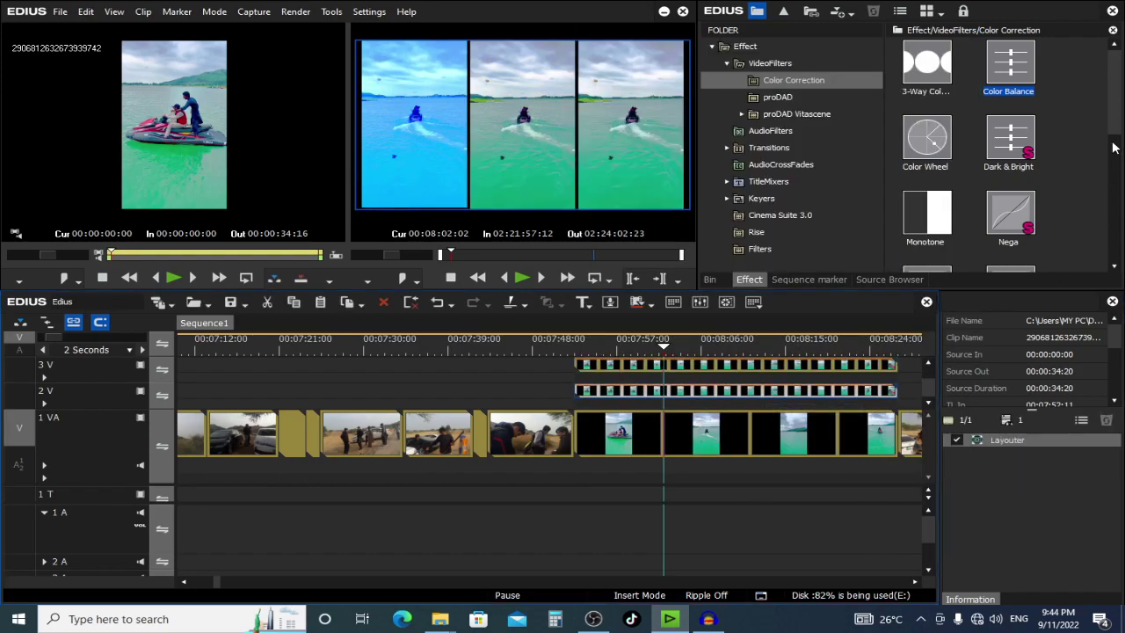
drag(1113, 139, 1116, 263)
drag(1008, 167, 726, 391)
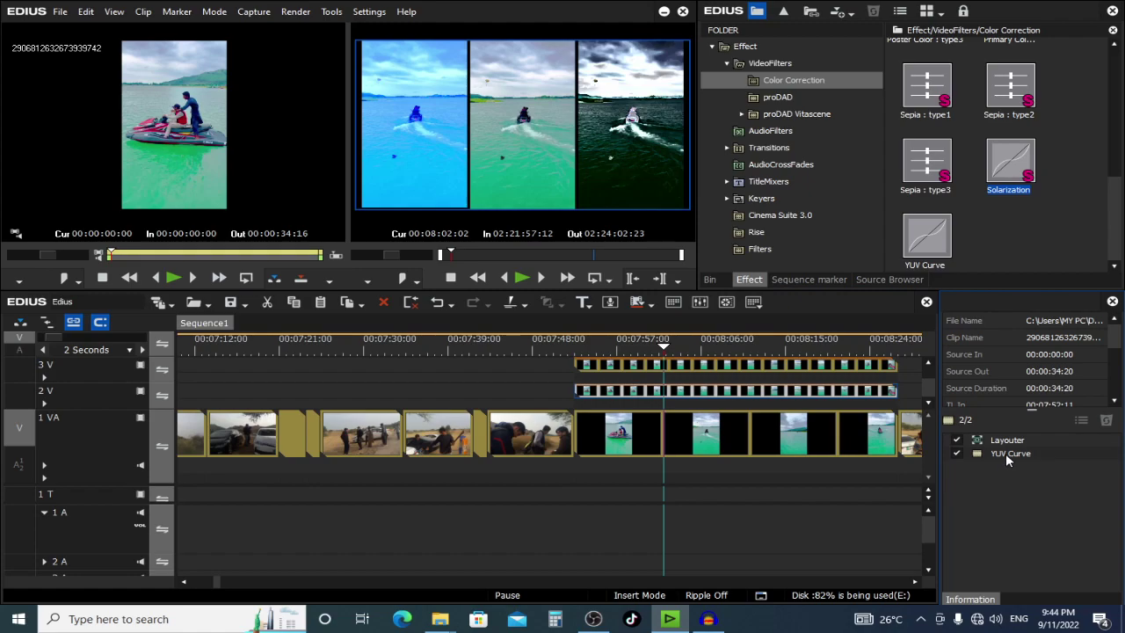
Step: Open the YUV Curve filter of the clip on track 2 V and restore its Y curve to the default
double_click(1008, 453)
drag(902, 105, 385, 161)
drag(302, 378, 302, 267)
drag(242, 200, 251, 323)
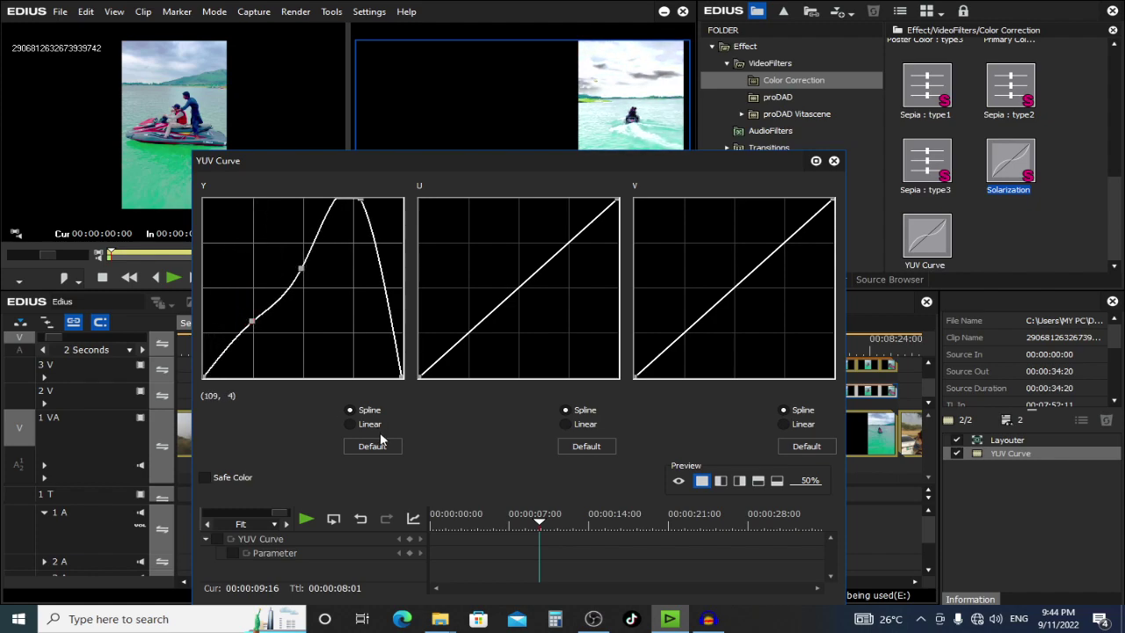
click(378, 443)
Step: Bend the YUV Curve filter's Y and U curves downward and its V curve upward, and apply the settings
drag(313, 279, 325, 312)
drag(508, 296, 537, 318)
drag(726, 296, 710, 276)
drag(693, 162, 712, 79)
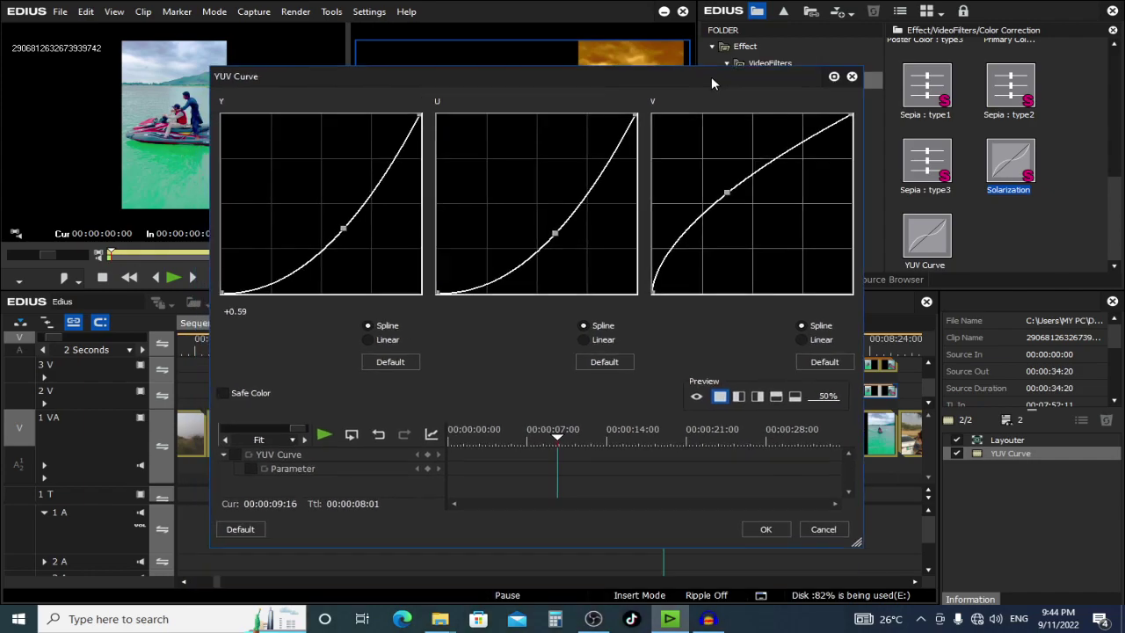
click(758, 530)
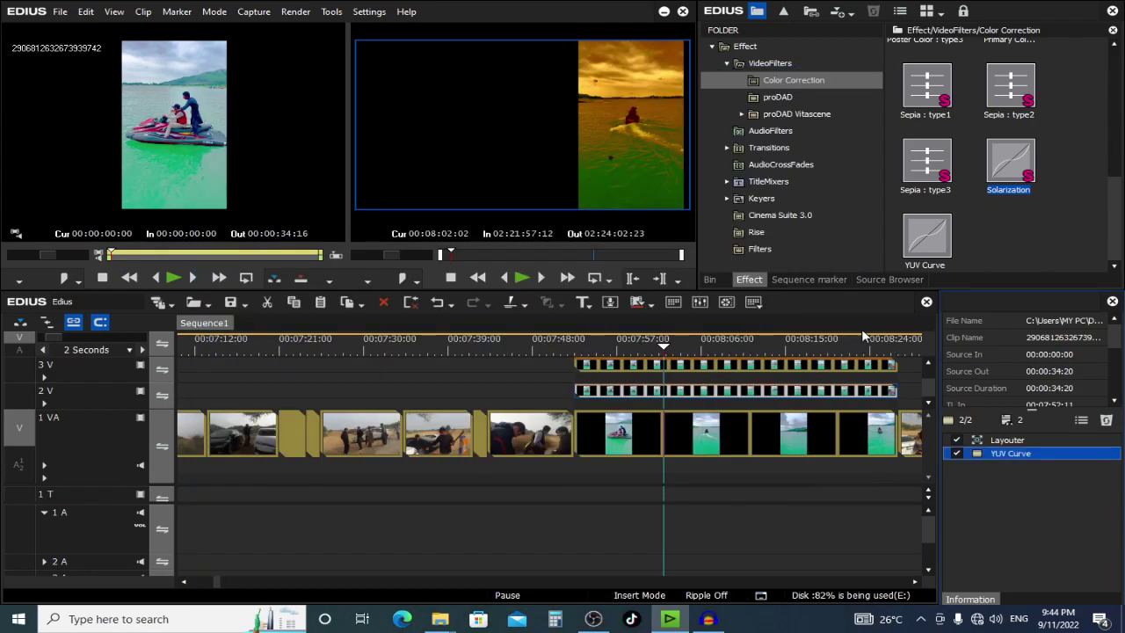
Step: Play the three differently tinted jet ski clips full screen, and return to the start of their second segment
drag(736, 349, 751, 349)
double_click(537, 133)
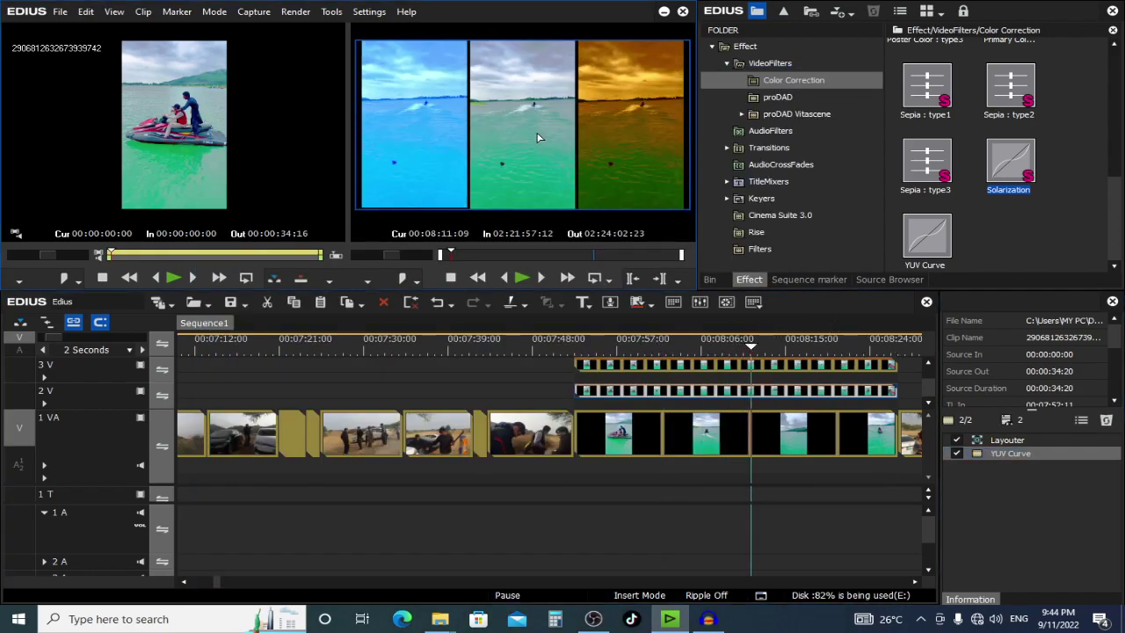
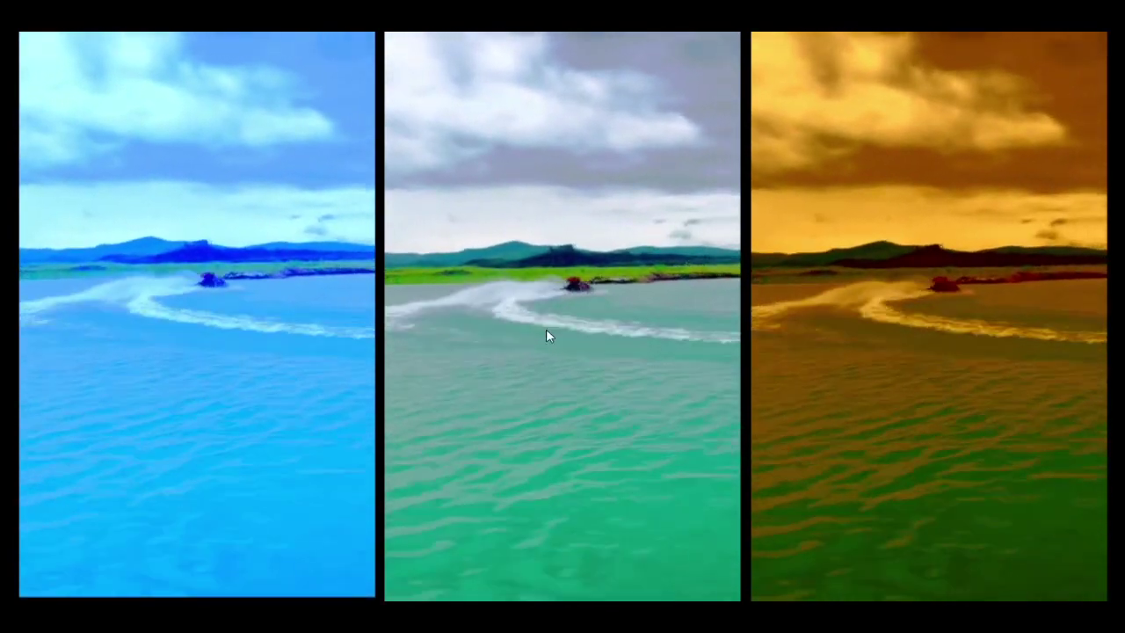
key(Escape)
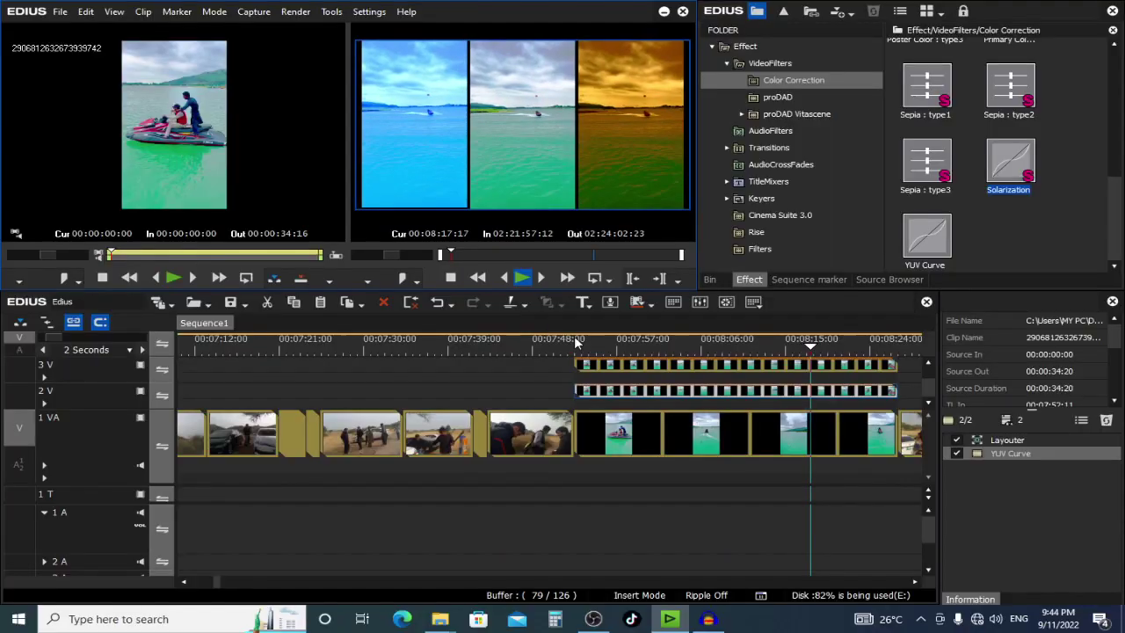
drag(764, 354, 677, 373)
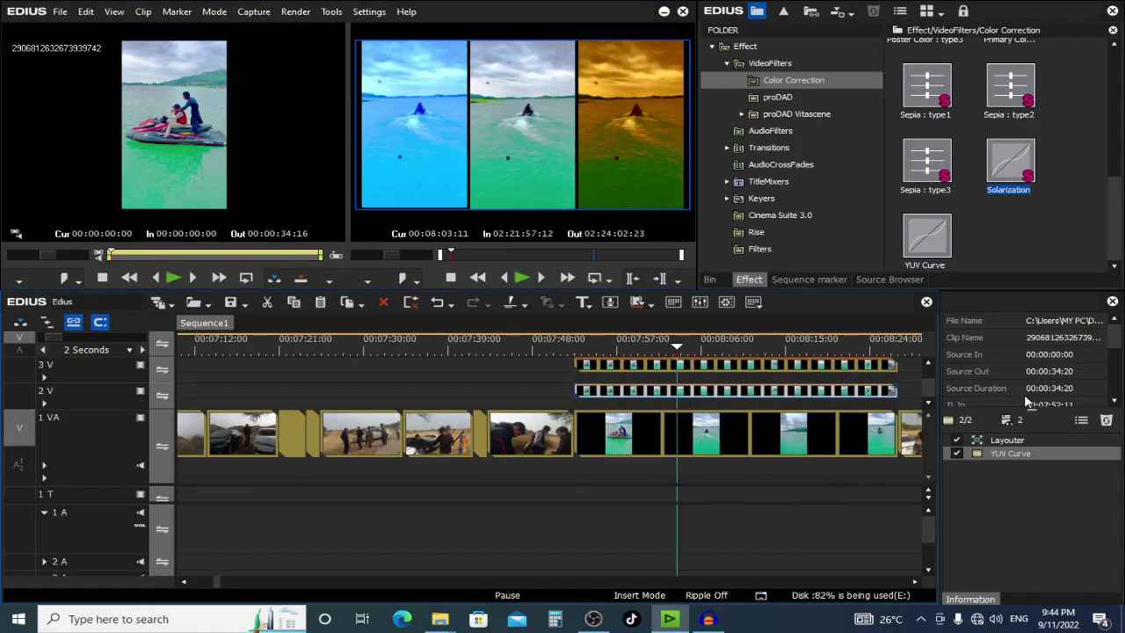
Step: Review the stacked video tracks around the 8:02 mark and select track 1 VA
drag(931, 390, 931, 380)
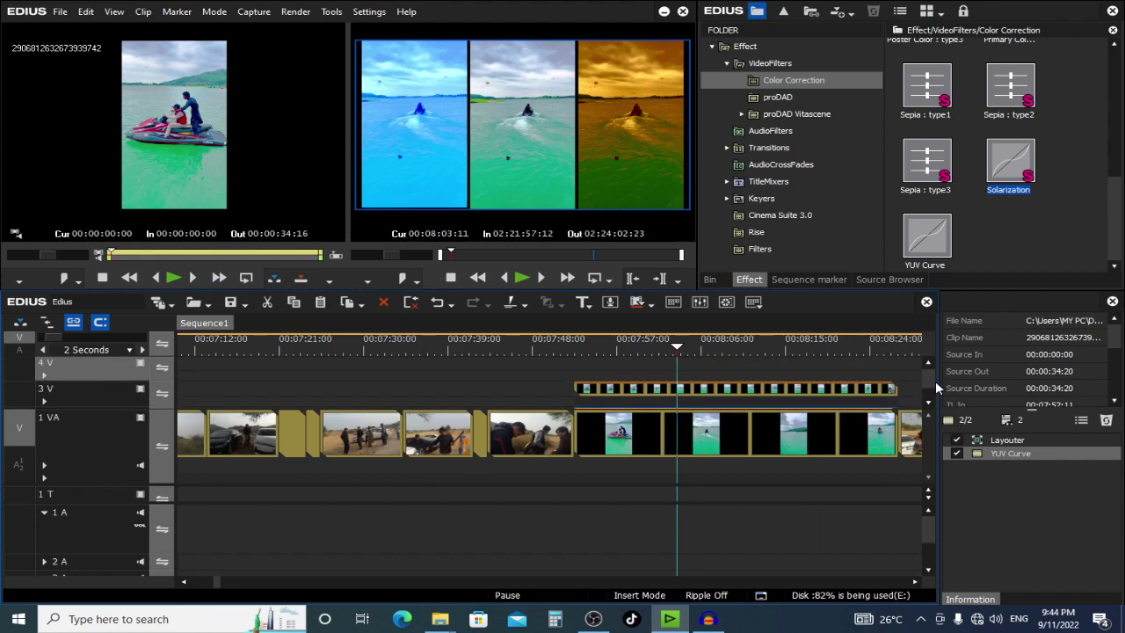
mouse_move(687, 359)
mouse_down()
mouse_move(711, 348)
mouse_move(669, 360)
mouse_up()
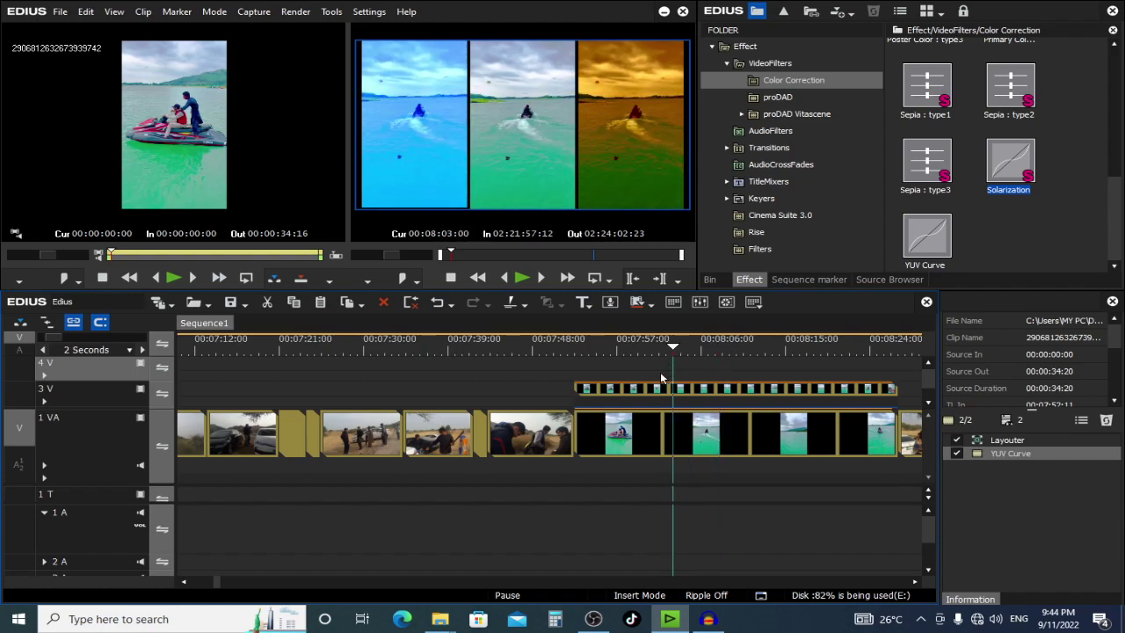
drag(648, 349, 692, 361)
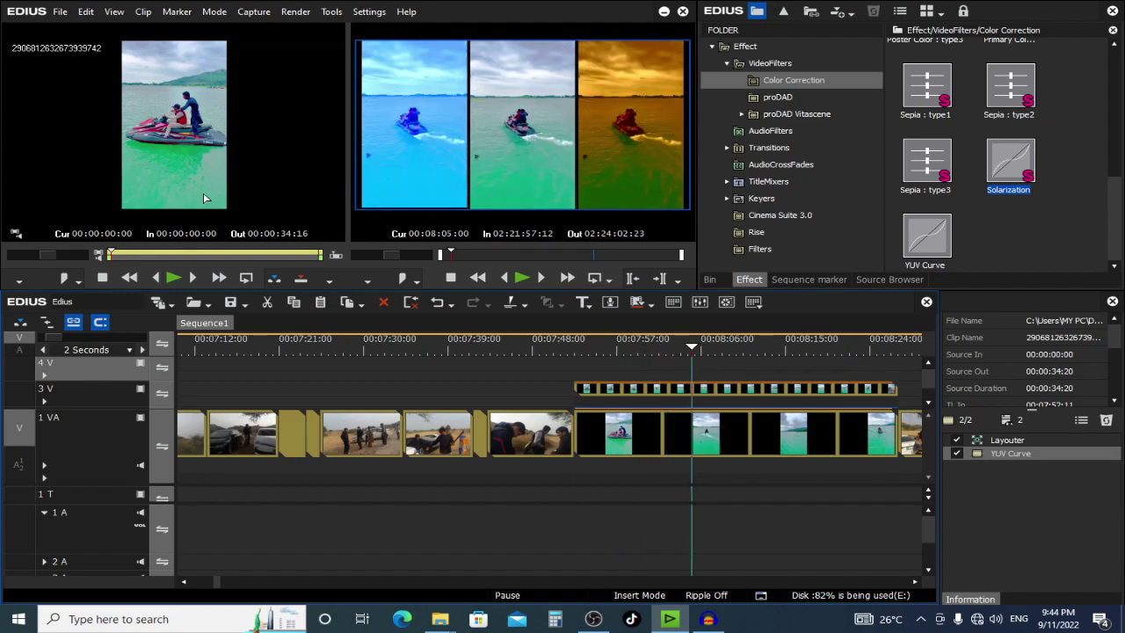
click(95, 459)
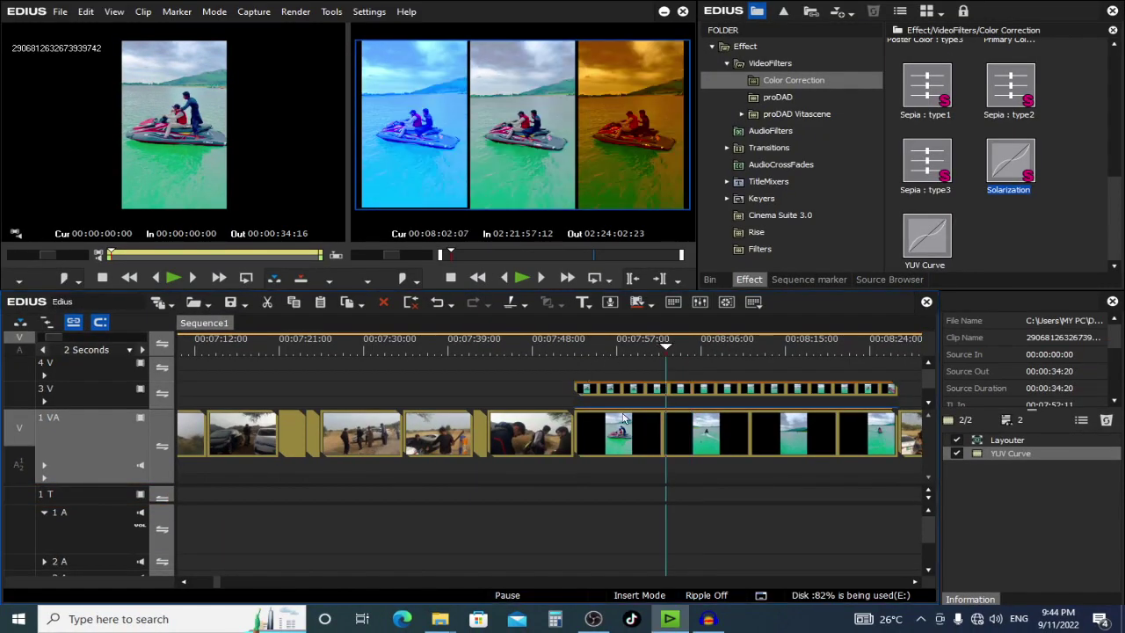
Step: Rename the bin folder 123 as Text
click(710, 279)
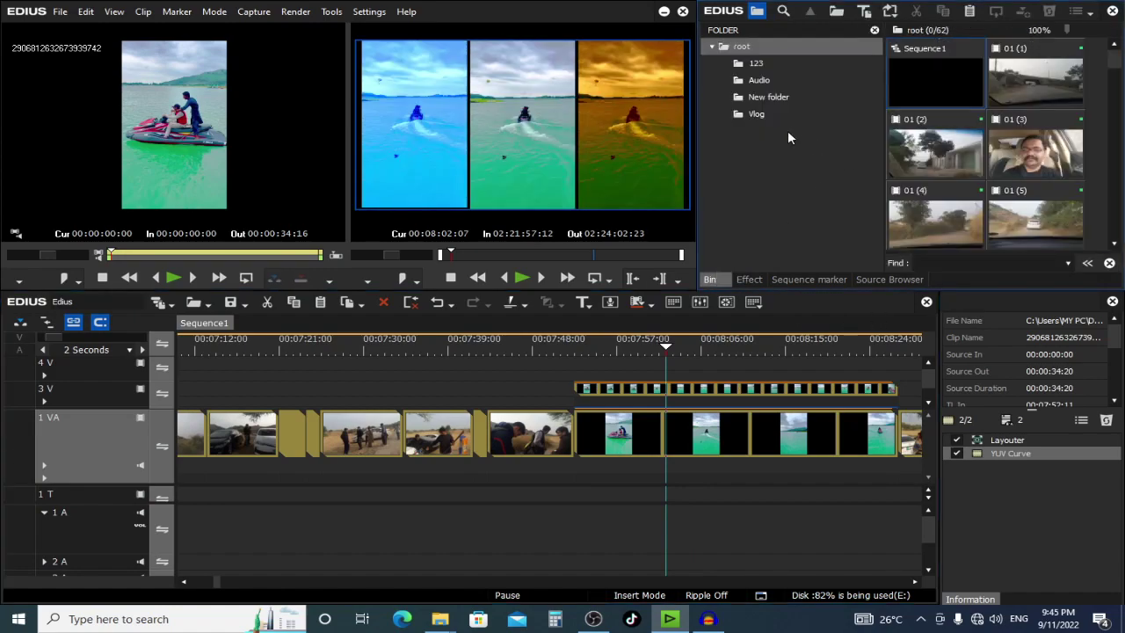
click(768, 64)
right_click(770, 62)
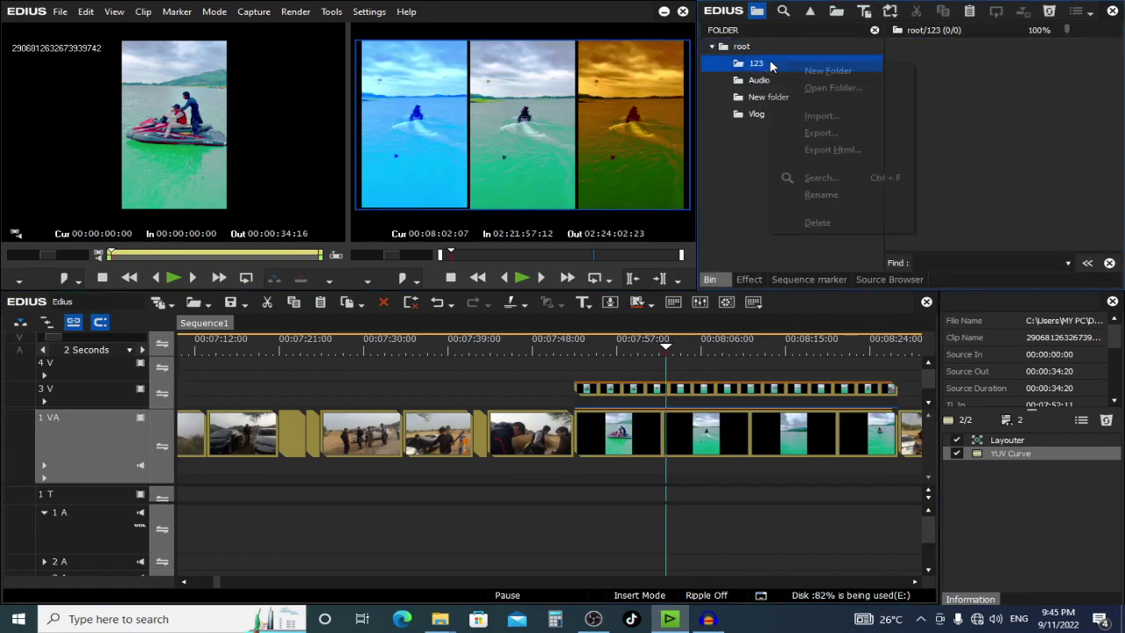
click(851, 202)
text(Texgt)
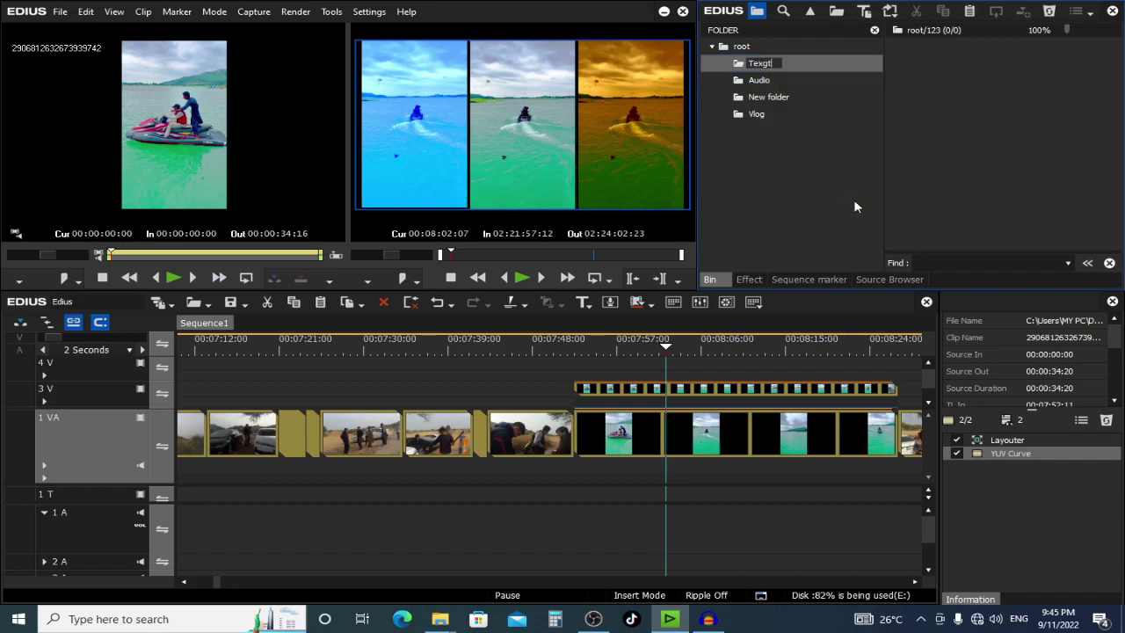
key(Return)
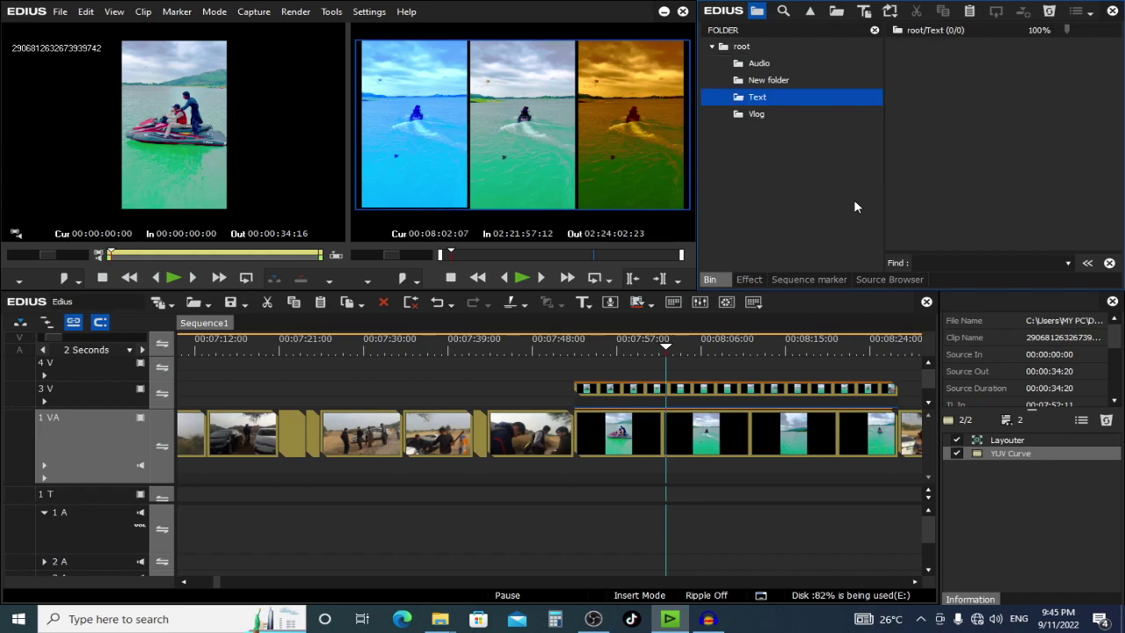
right_click(912, 136)
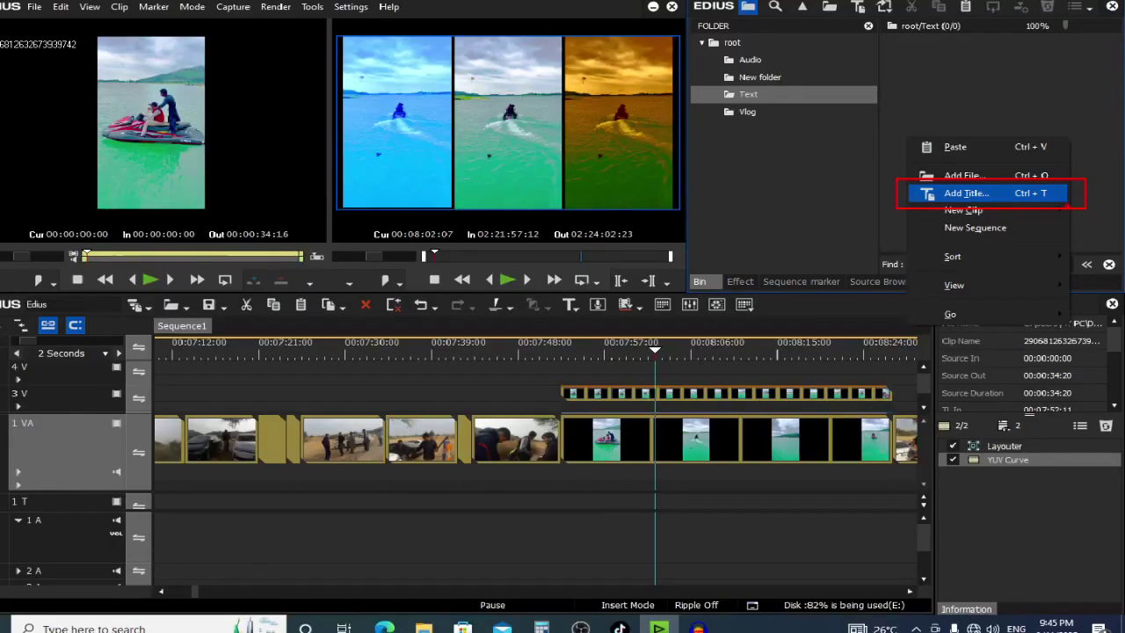
click(932, 190)
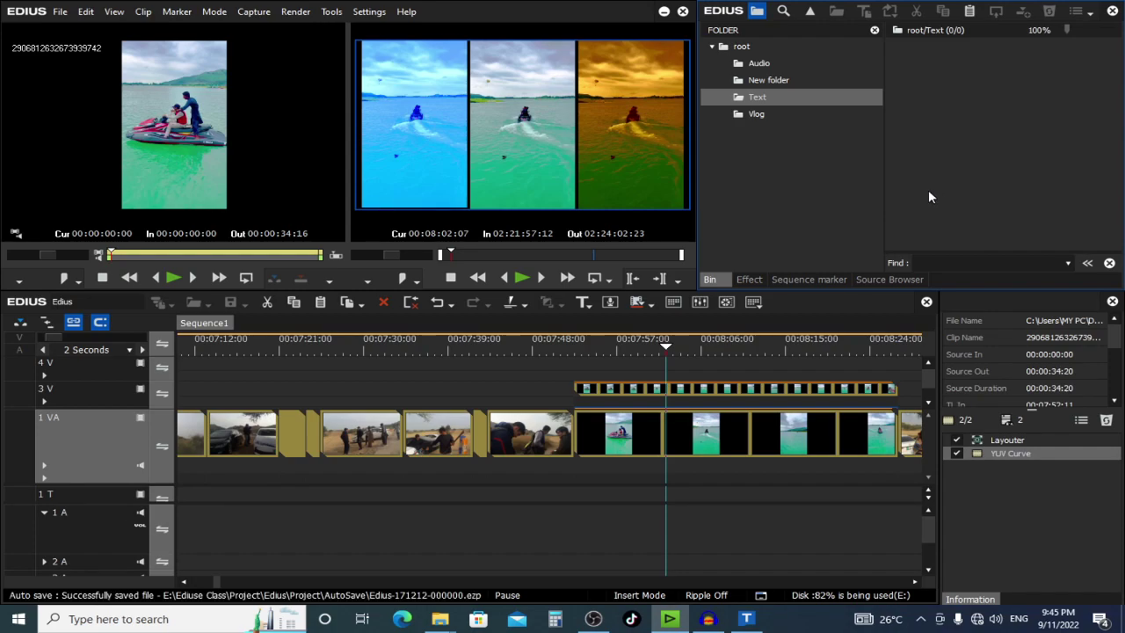
click(748, 620)
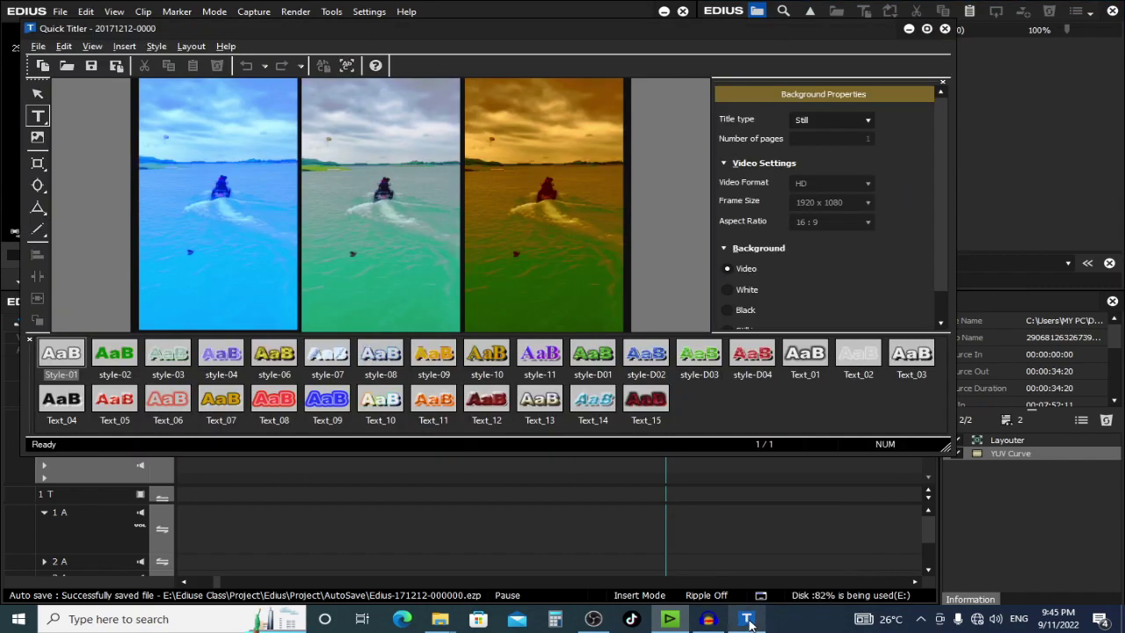
click(945, 30)
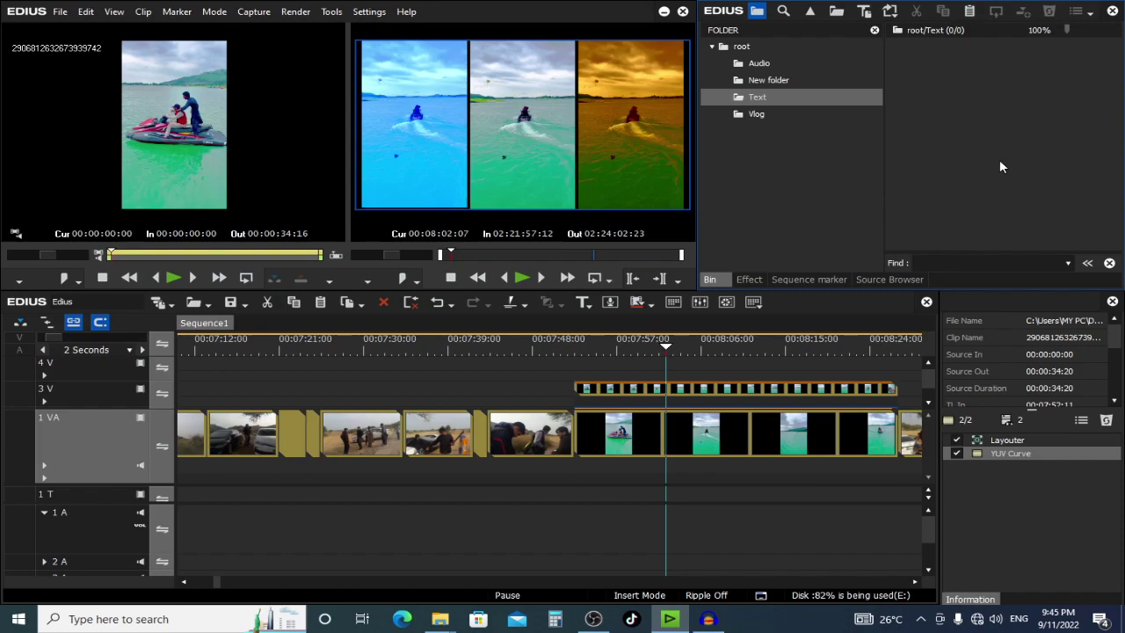
Step: Create a new title in the Text bin folder and keep the Quick Titler window in front
key(ctrl+t)
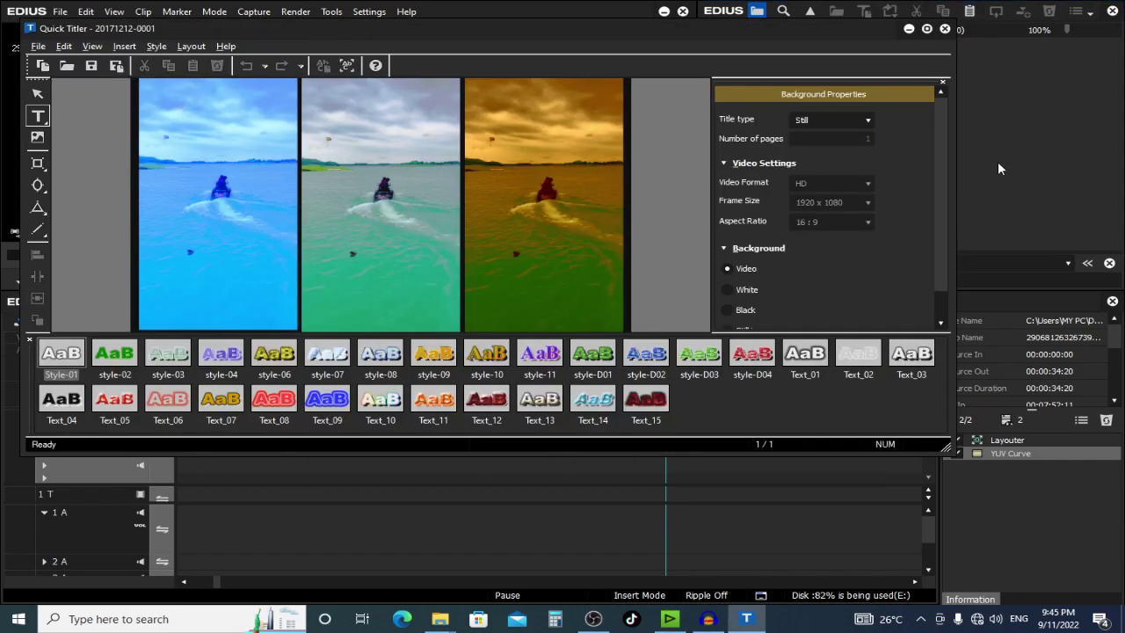
drag(430, 28, 508, 76)
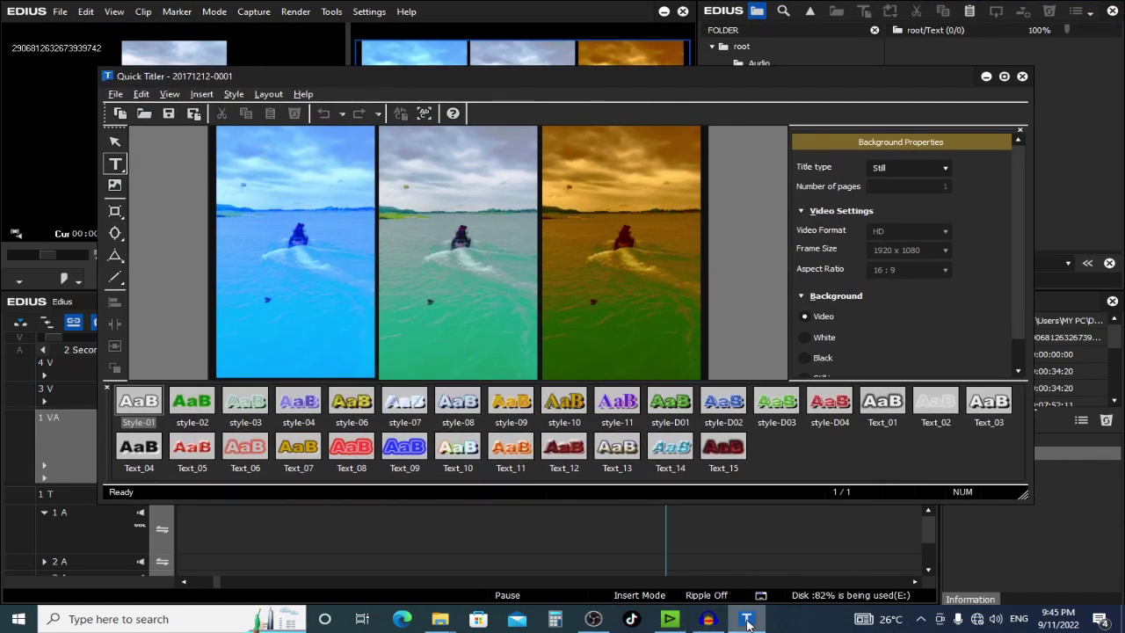
key(ctrl+1)
mouse_move(747, 624)
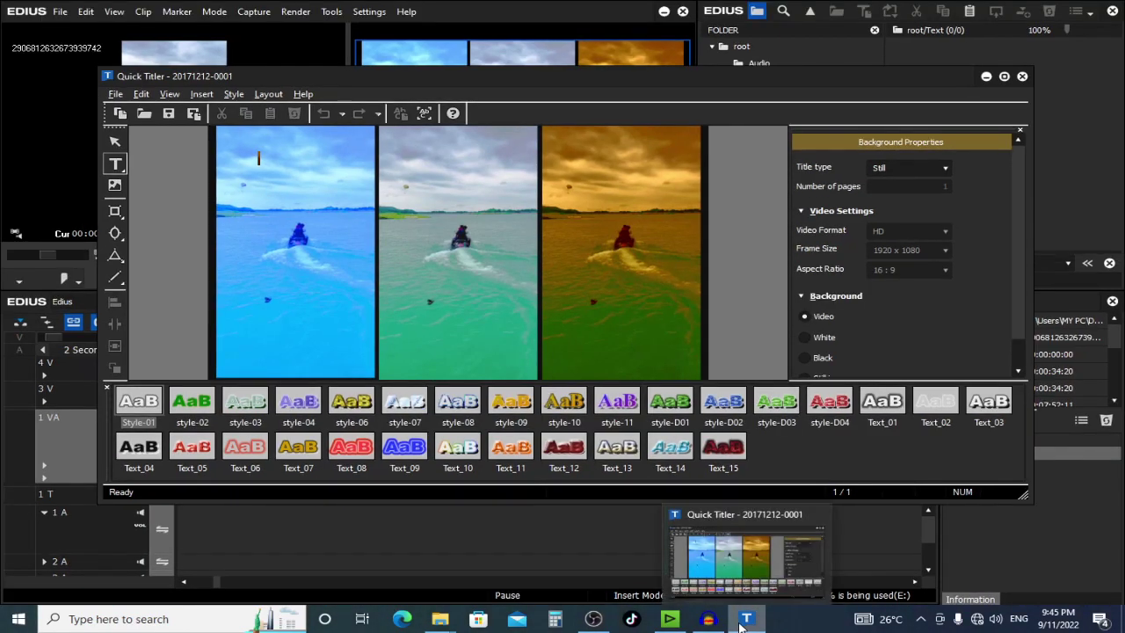
click(746, 621)
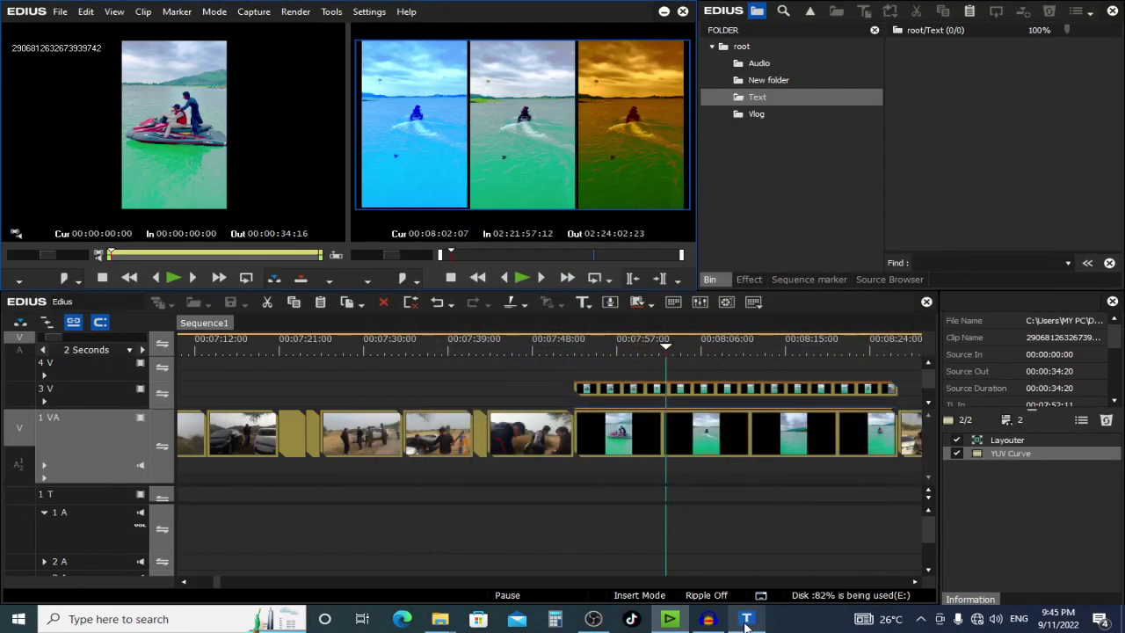
click(746, 620)
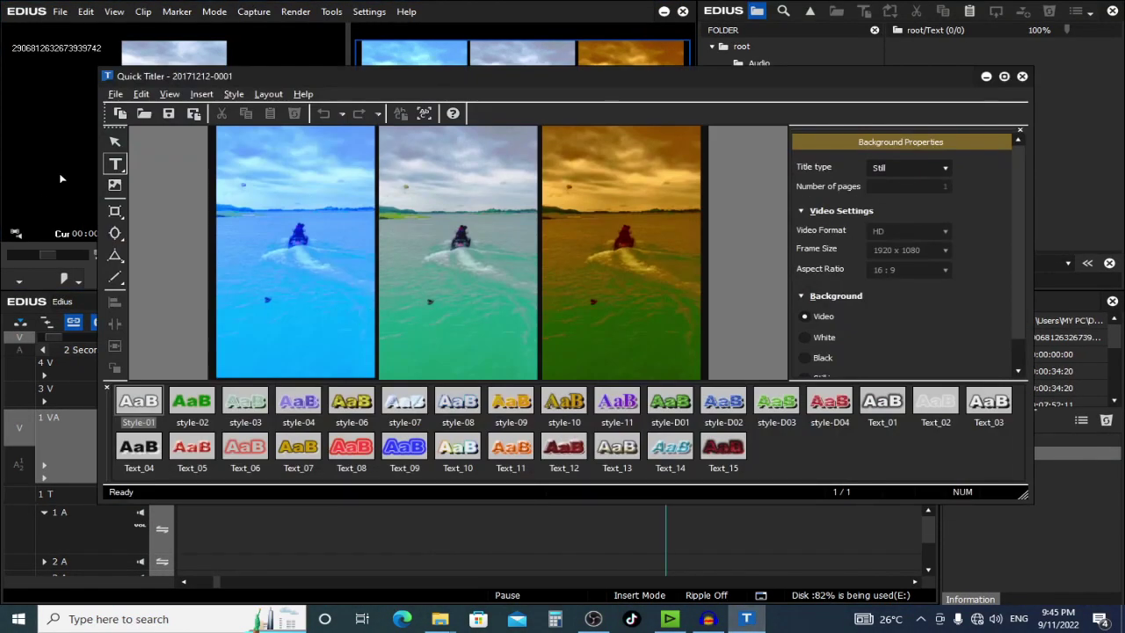
Step: Add the title text "Jet Ski in Khanpur Dam" across the lower part of the frame
click(118, 167)
click(285, 298)
text(Jwt)
key(Escape)
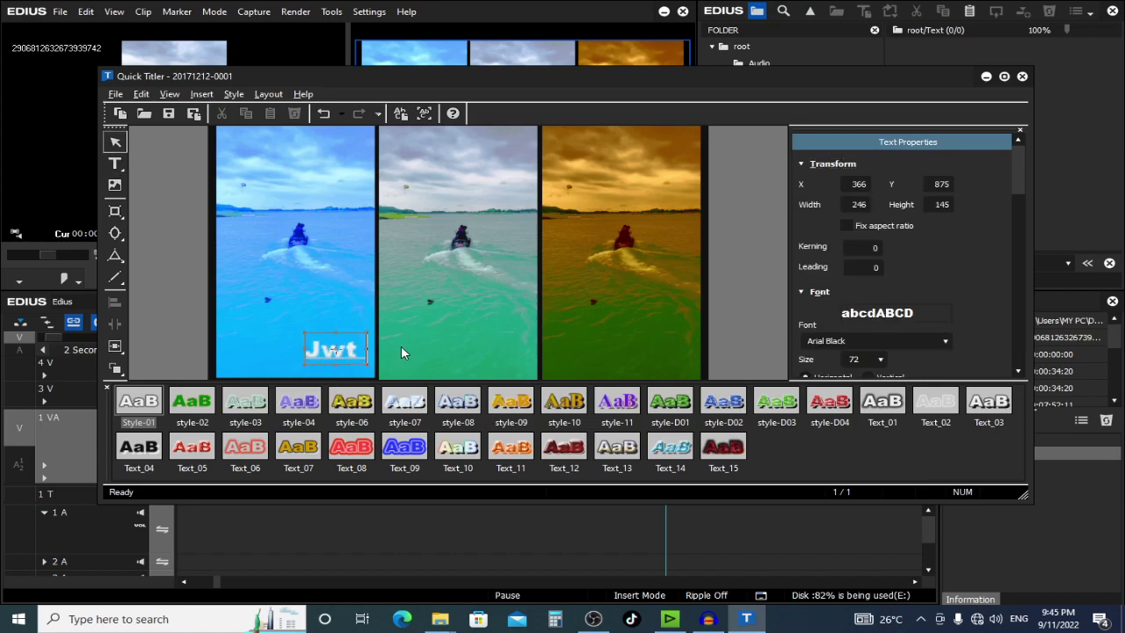
key(BackSpace)
key(BackSpace)
text(et Ski)
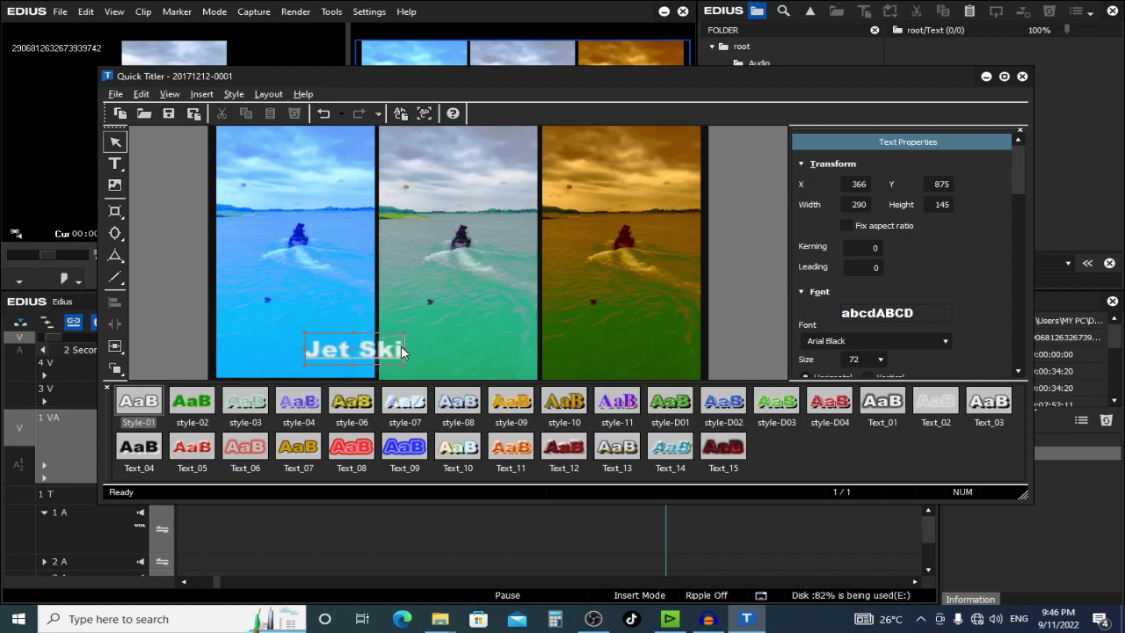
text( in K)
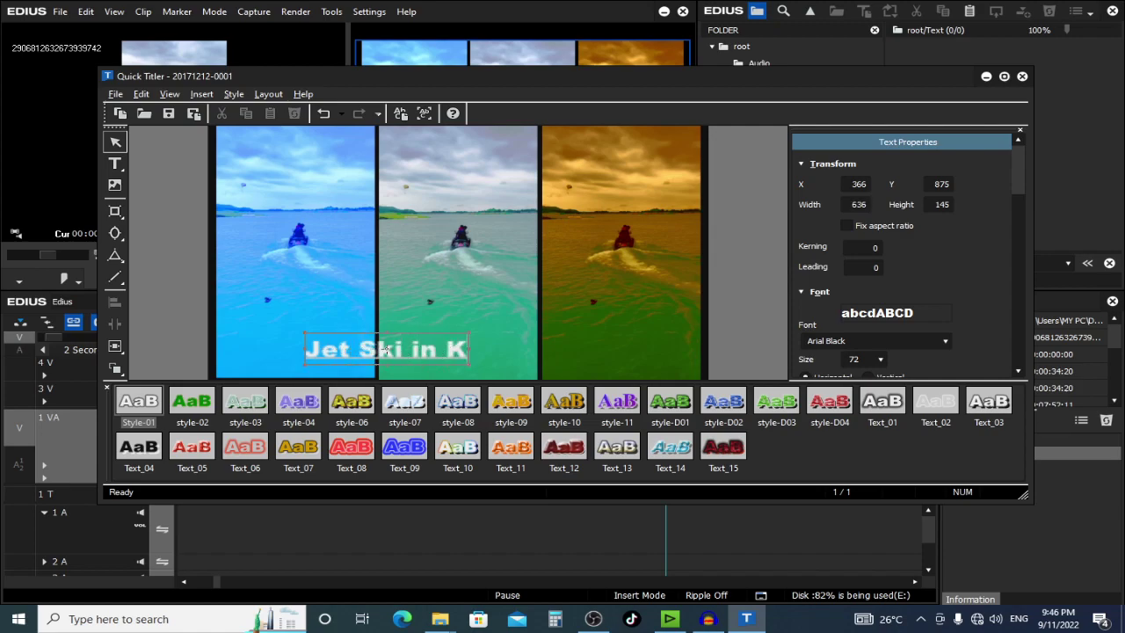
text(hanpu)
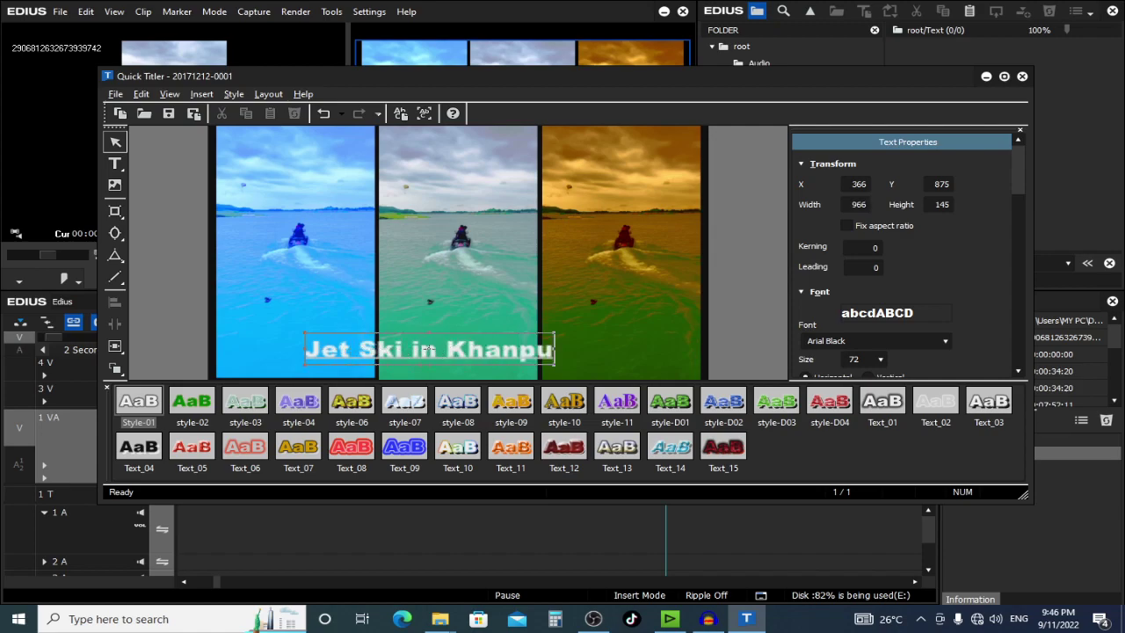
text(r Dam)
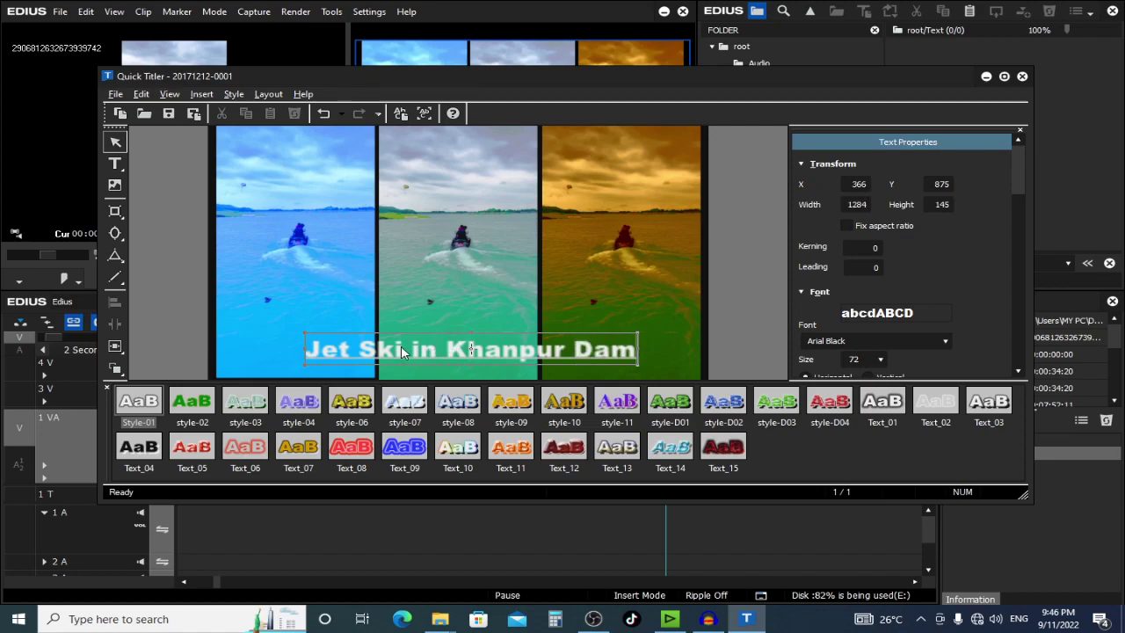
Step: Try the preset styles style-11, Text_07, Text_14 and Text_02 on the title text "Jet Ski in Khanpur Dam"
click(735, 462)
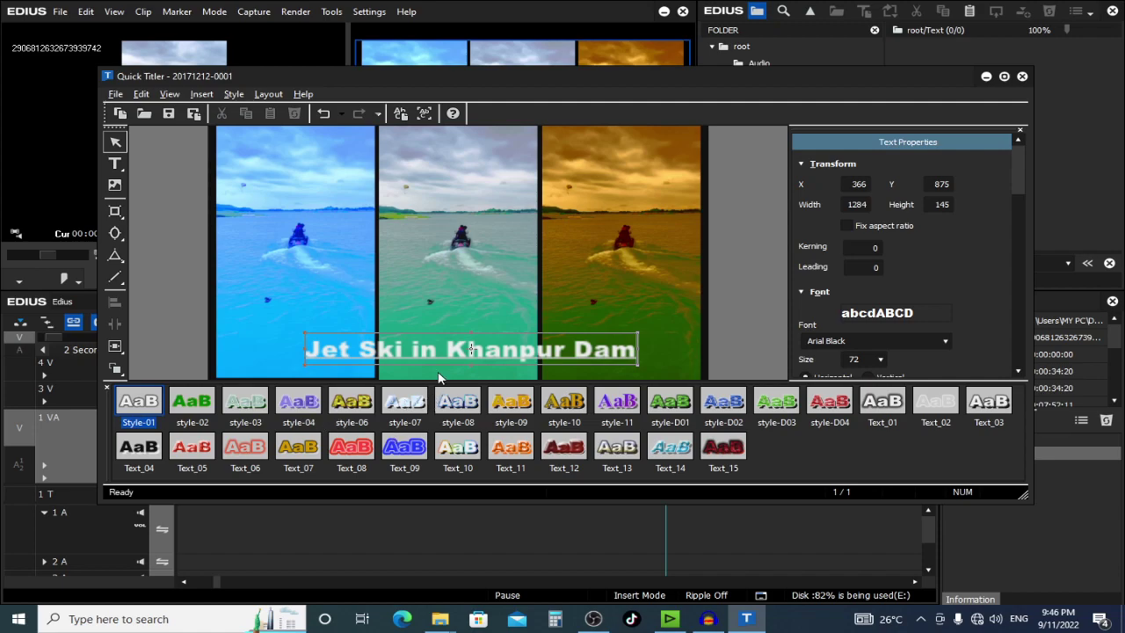
click(492, 358)
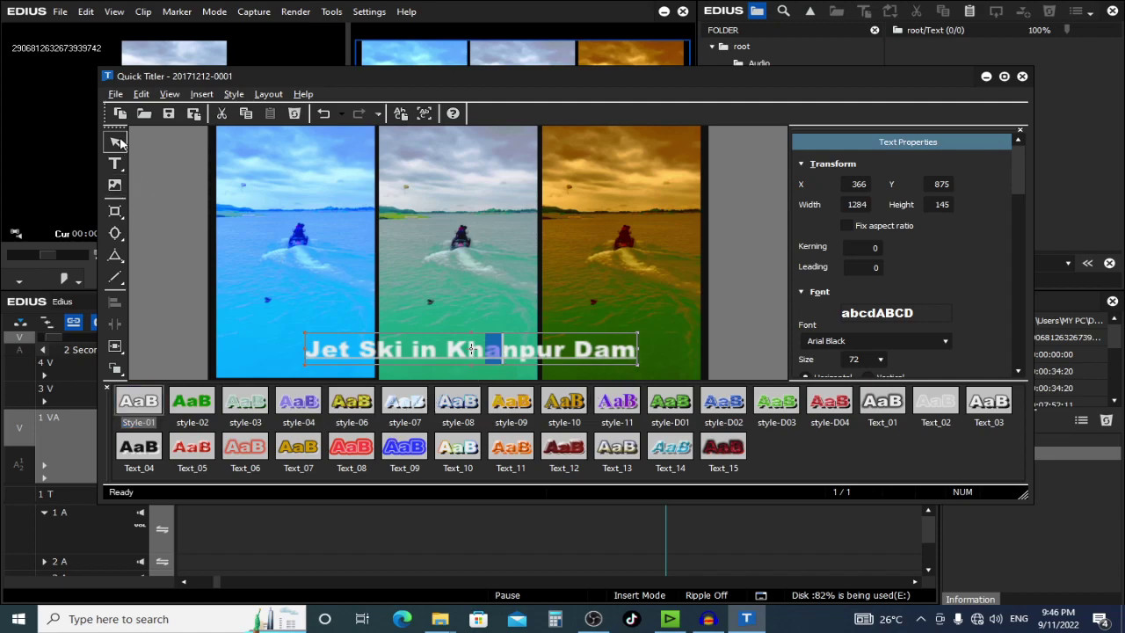
click(777, 278)
click(622, 361)
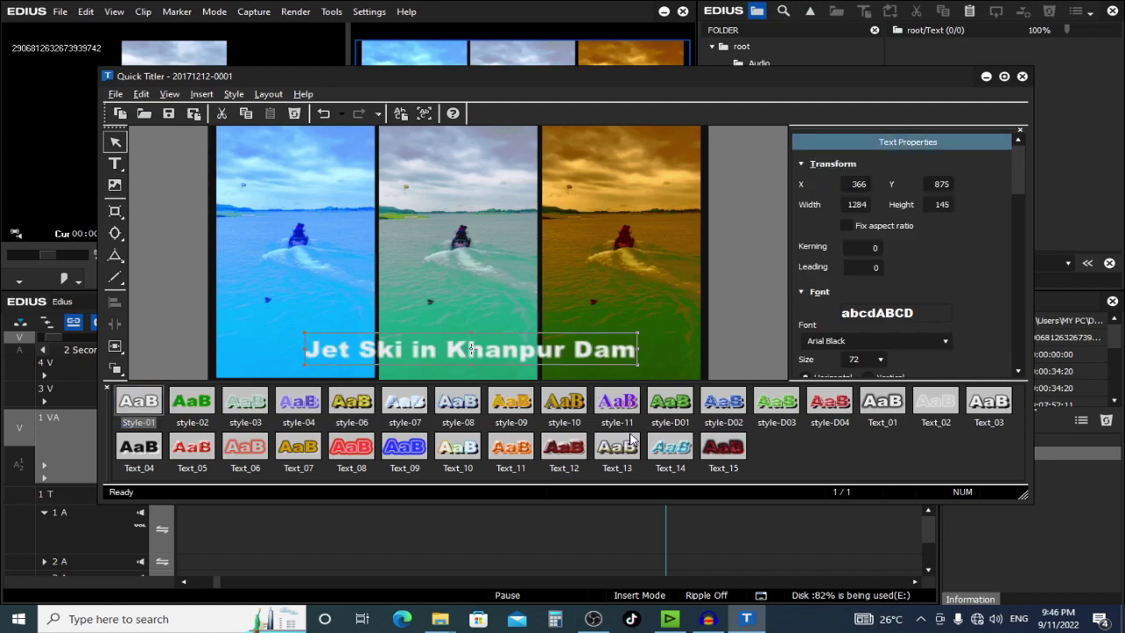
click(625, 408)
click(625, 408)
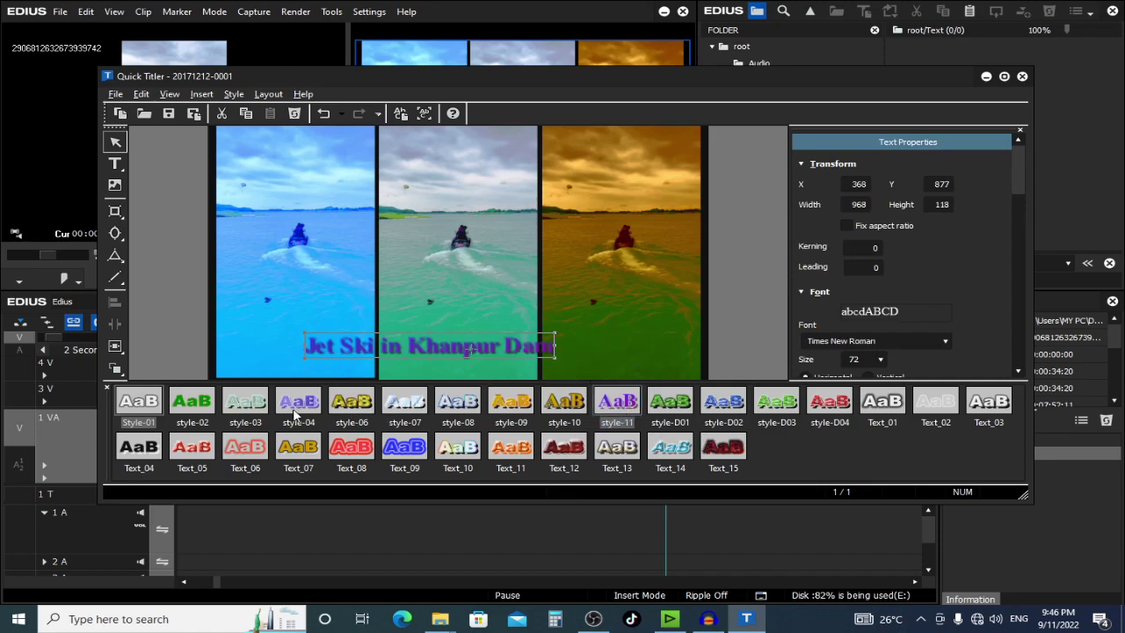
click(299, 453)
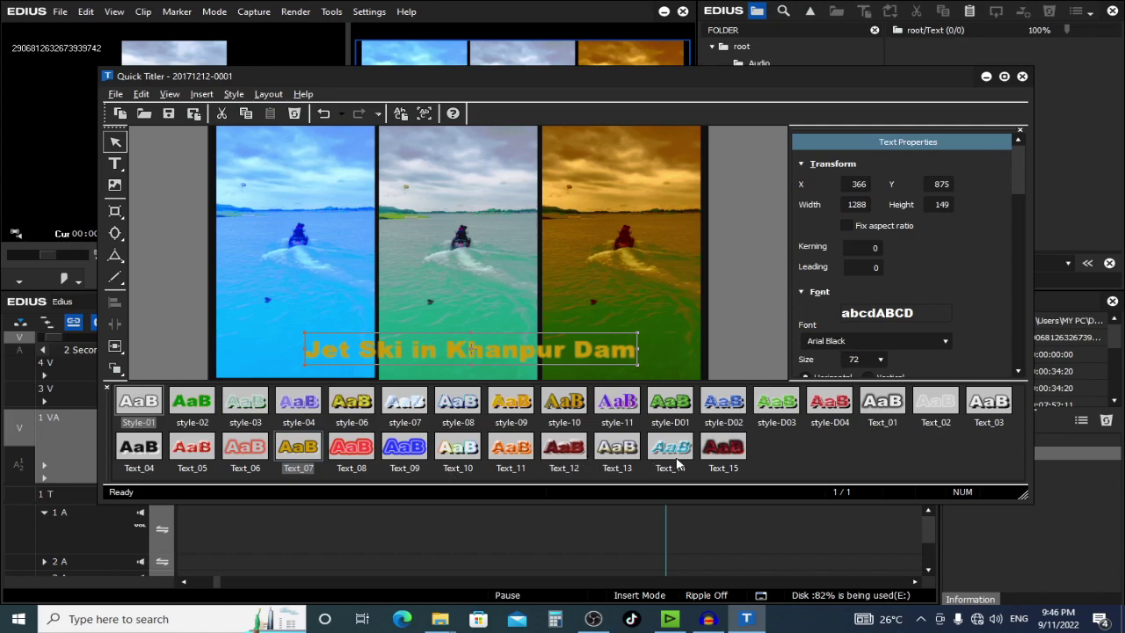
click(723, 450)
click(670, 450)
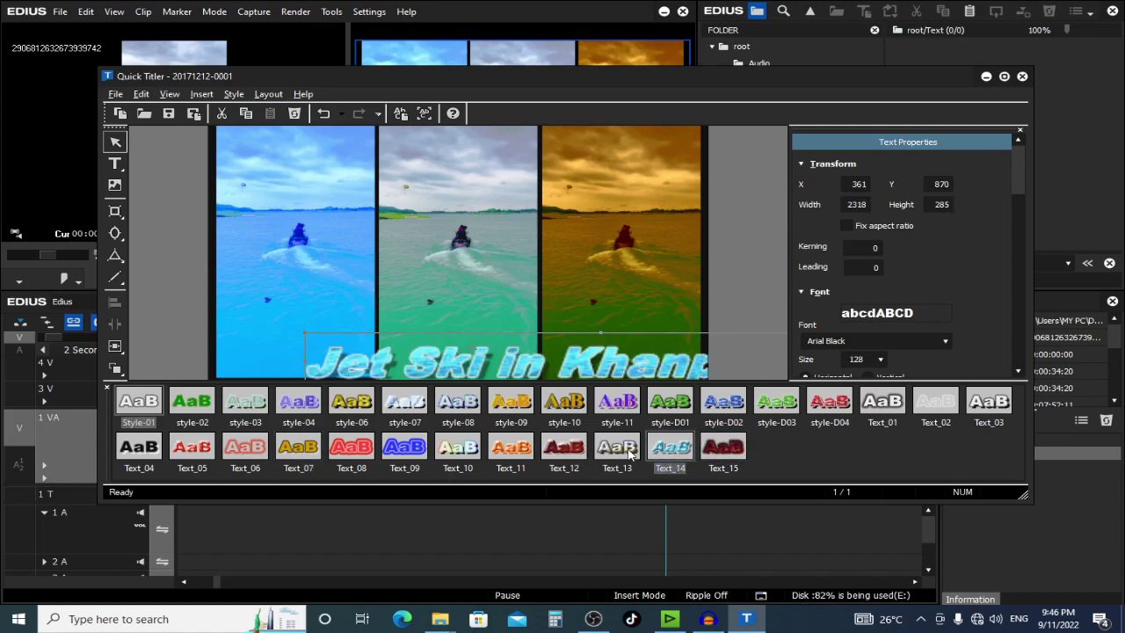
click(617, 448)
click(919, 413)
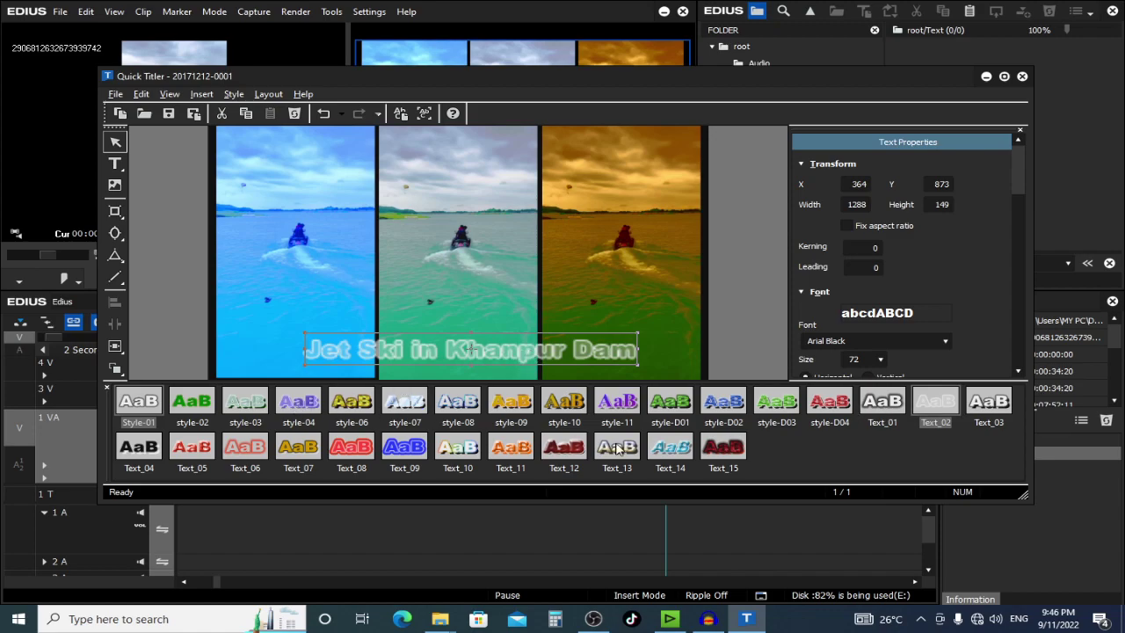
Step: Try the fonts Arial TUR, Bodoni MT Condensed and Comic Sans MS on the title text
drag(1024, 174, 1026, 189)
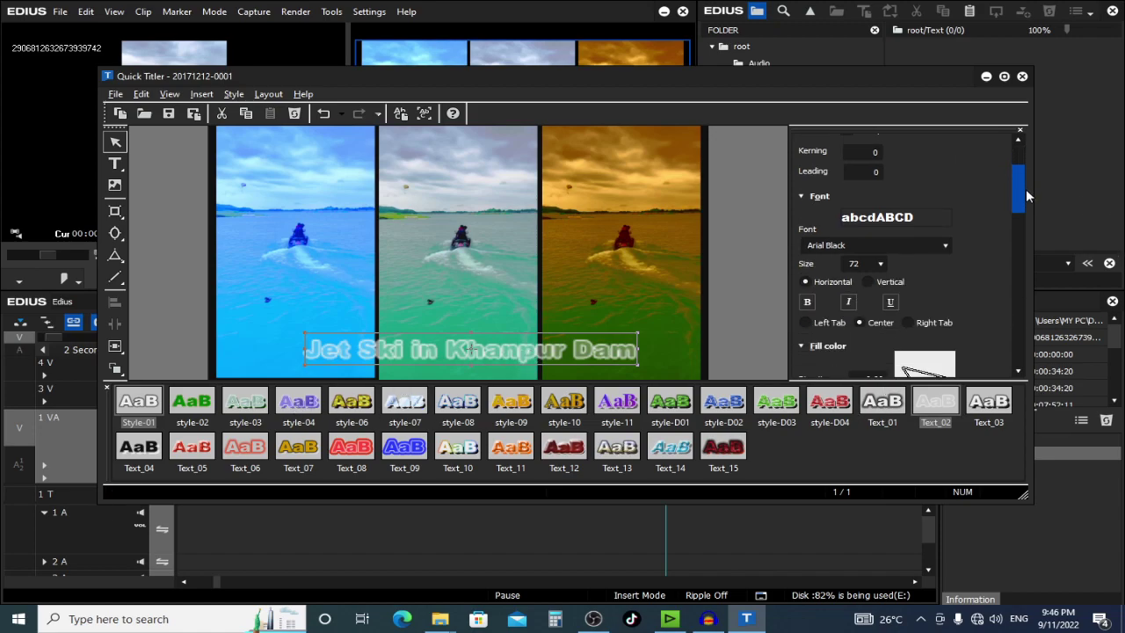
click(871, 239)
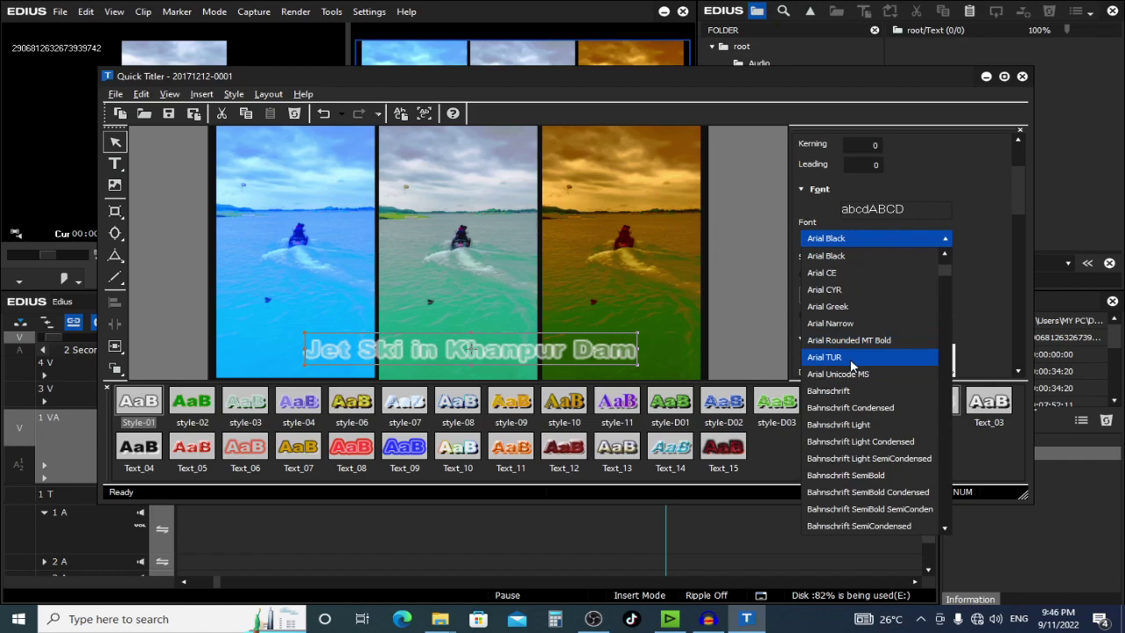
click(850, 357)
click(905, 235)
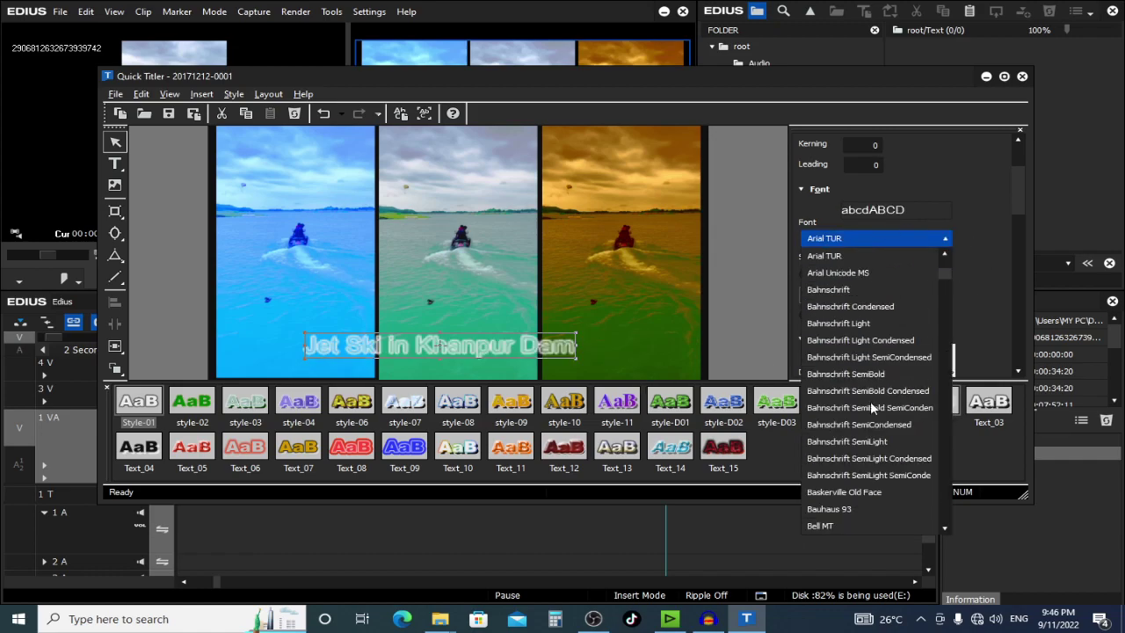
click(863, 443)
click(905, 239)
click(860, 492)
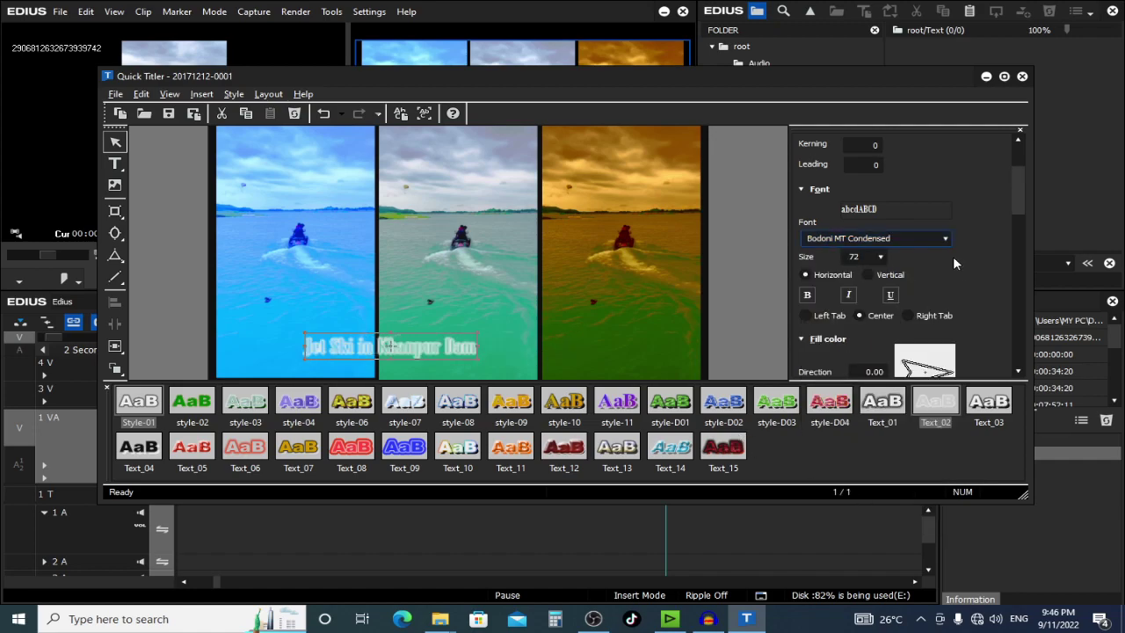
click(906, 239)
scroll(883, 433, down, 8)
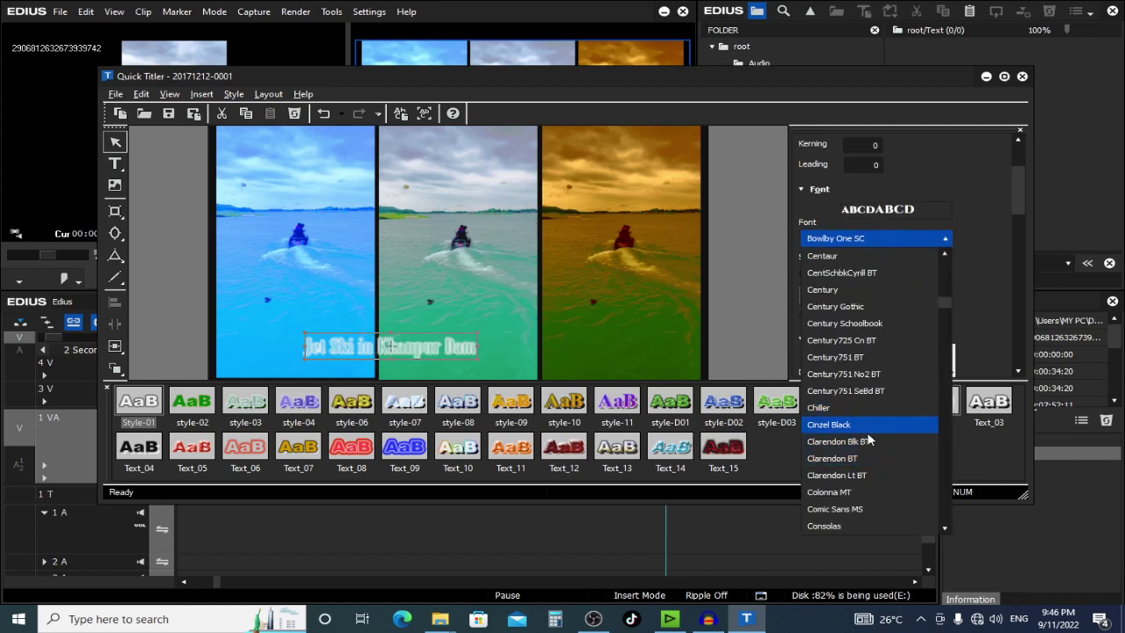
click(868, 513)
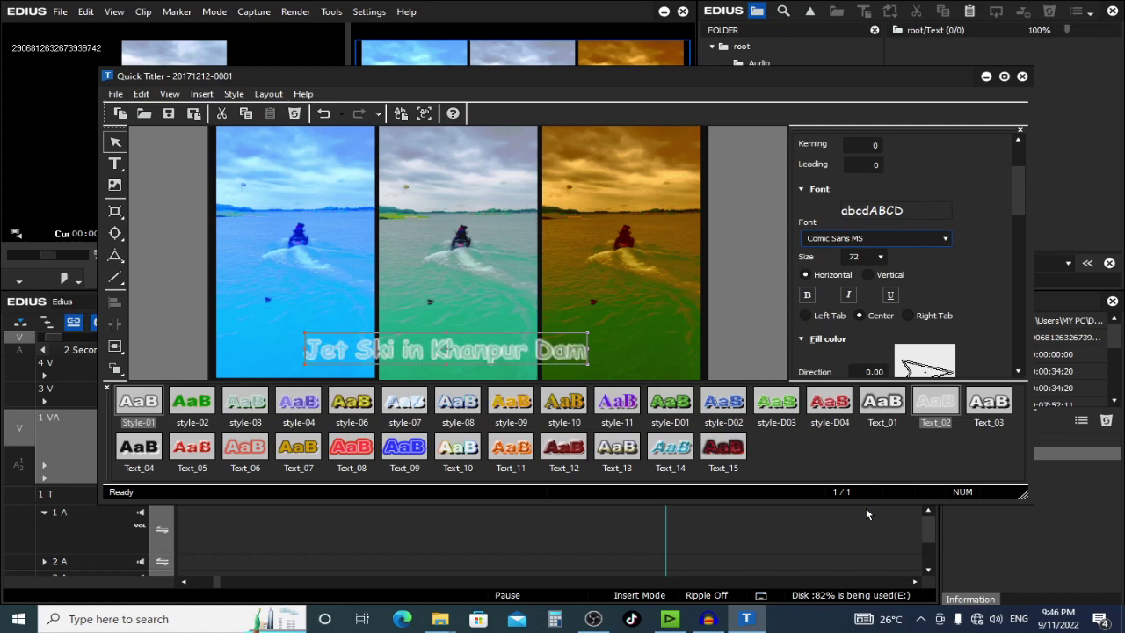
Step: Enlarge the title text to about 1694 by 209 and shift it slightly down across the lower frame
drag(590, 332, 681, 291)
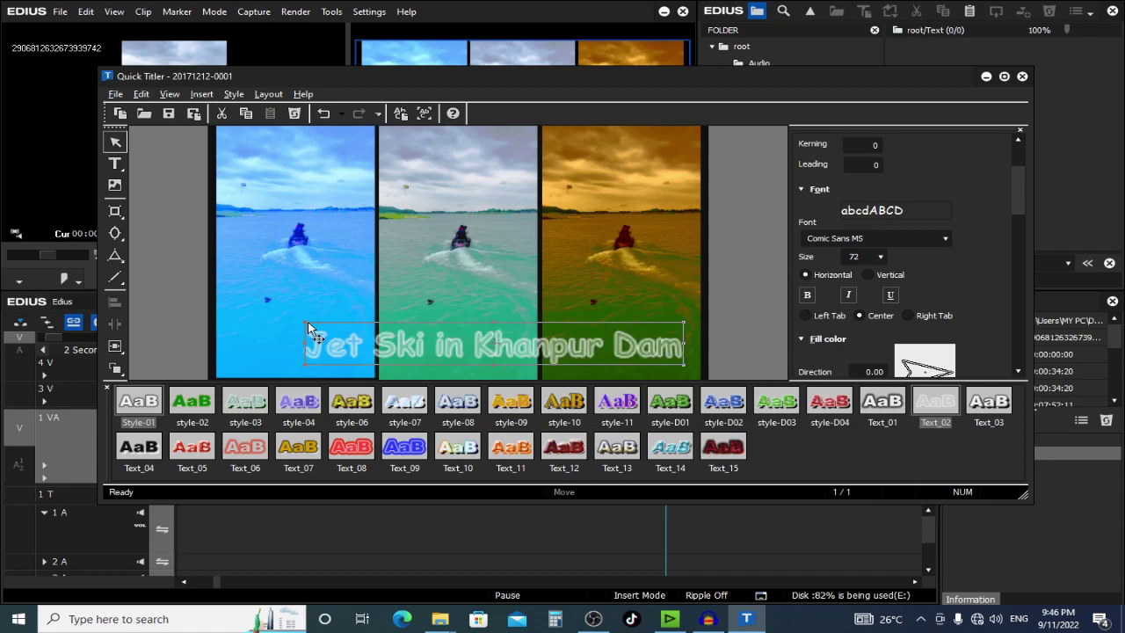
drag(302, 327, 239, 297)
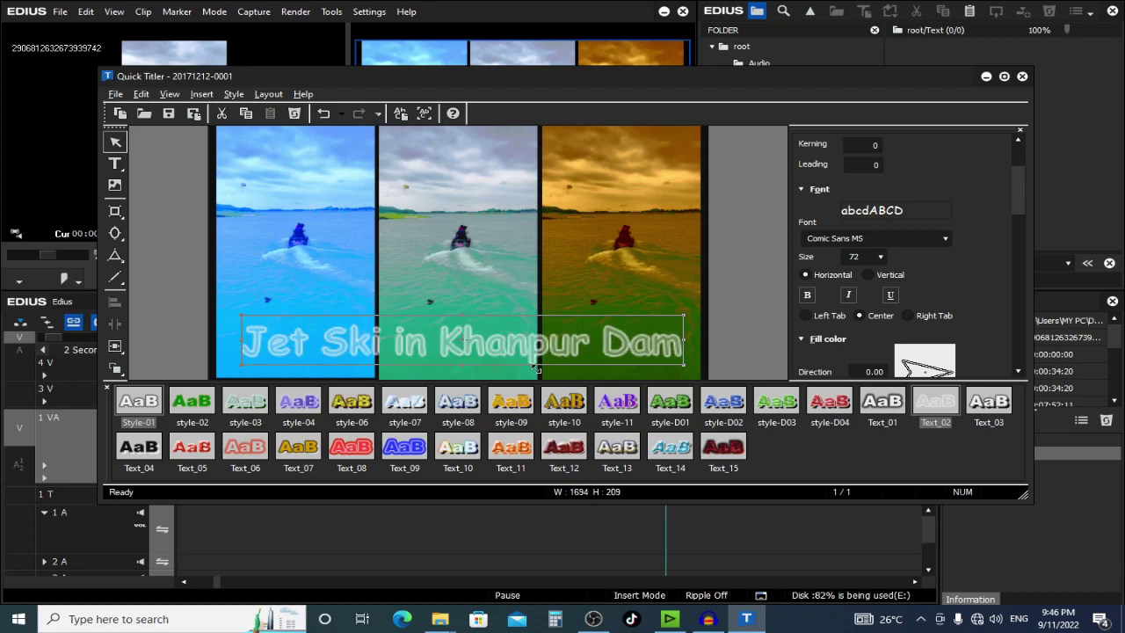
drag(525, 334, 527, 337)
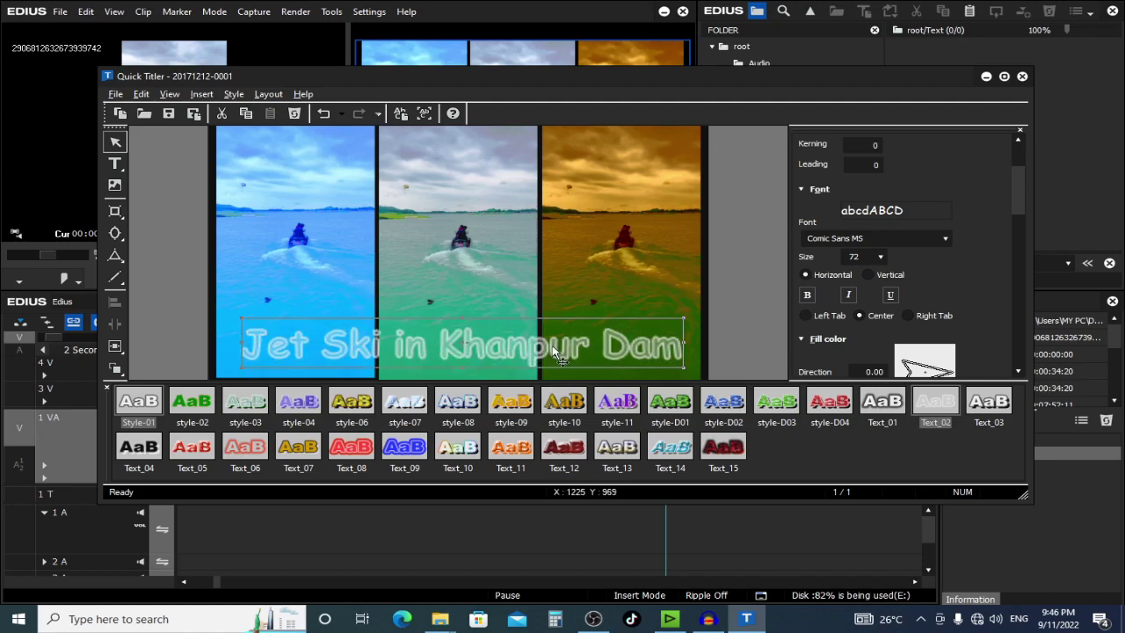
Step: Apply the Text_09 style to the title, then shrink and reposition it in the lower middle of the frame
click(404, 450)
drag(666, 351, 619, 338)
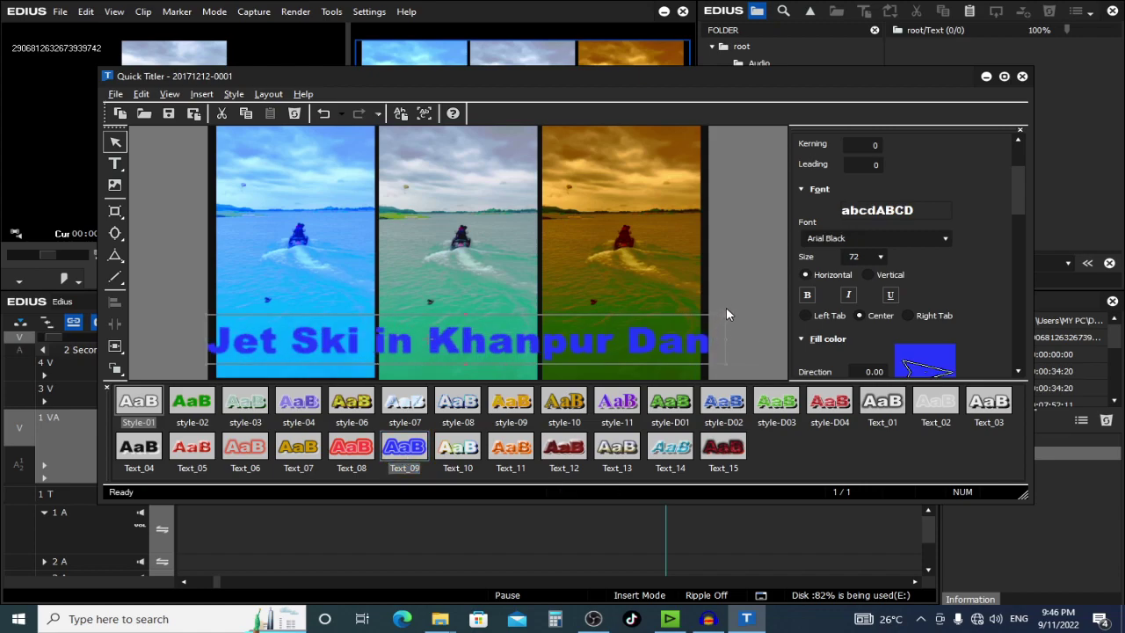
drag(726, 314, 537, 343)
Step: Try Bahnschrift Light, settle on Book Antiqua as the title's font, and centre the text in the lower frame
scroll(1011, 189, down, 3)
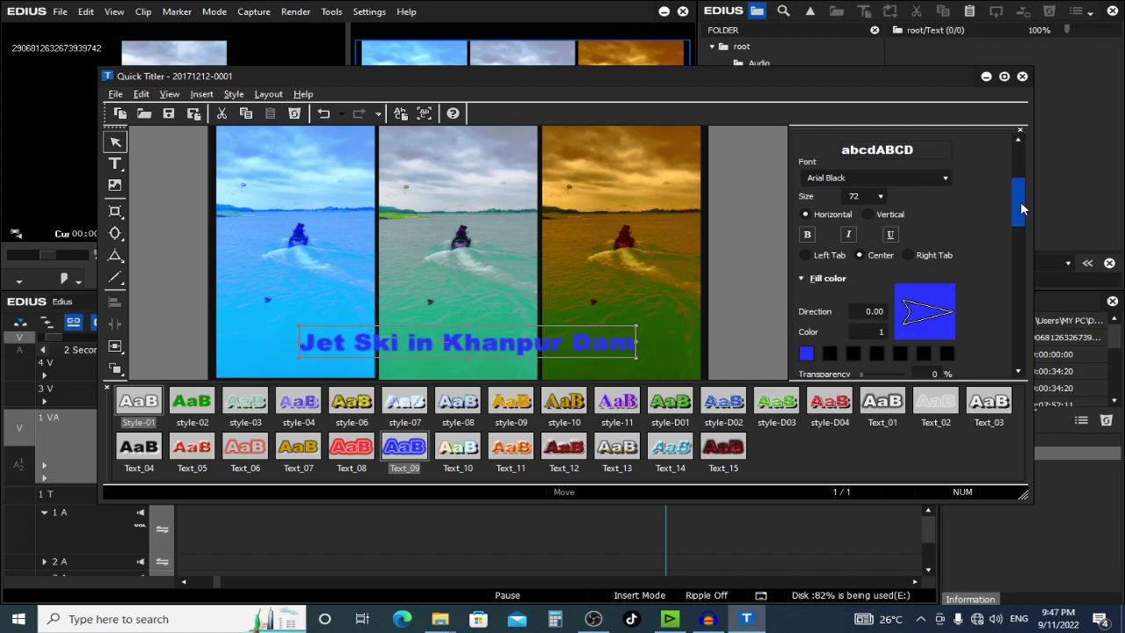
click(870, 145)
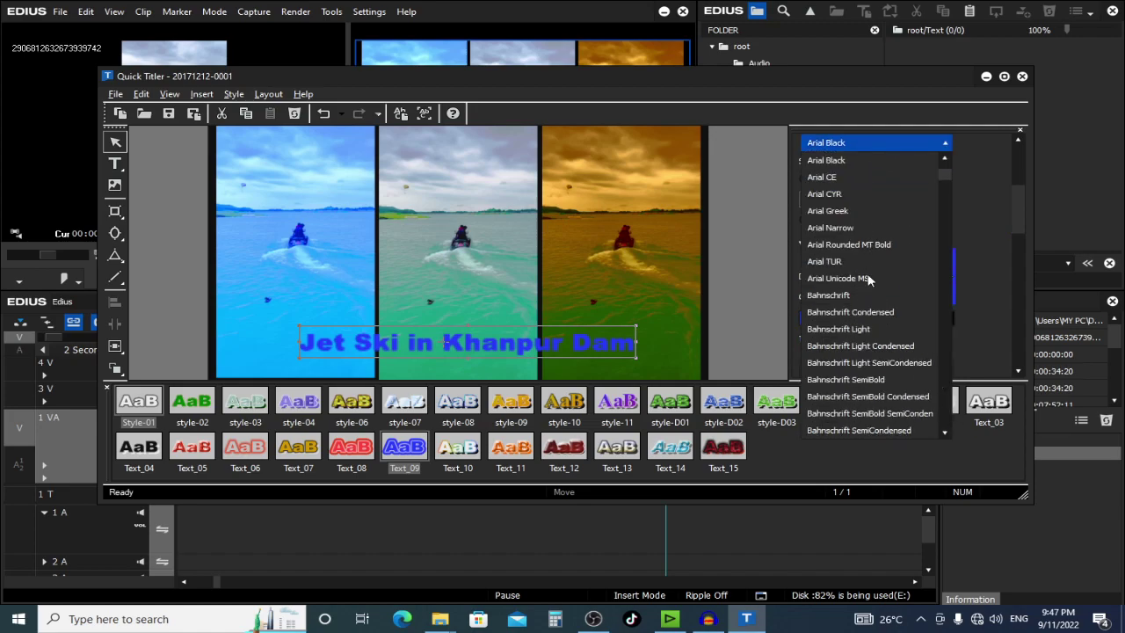
click(857, 328)
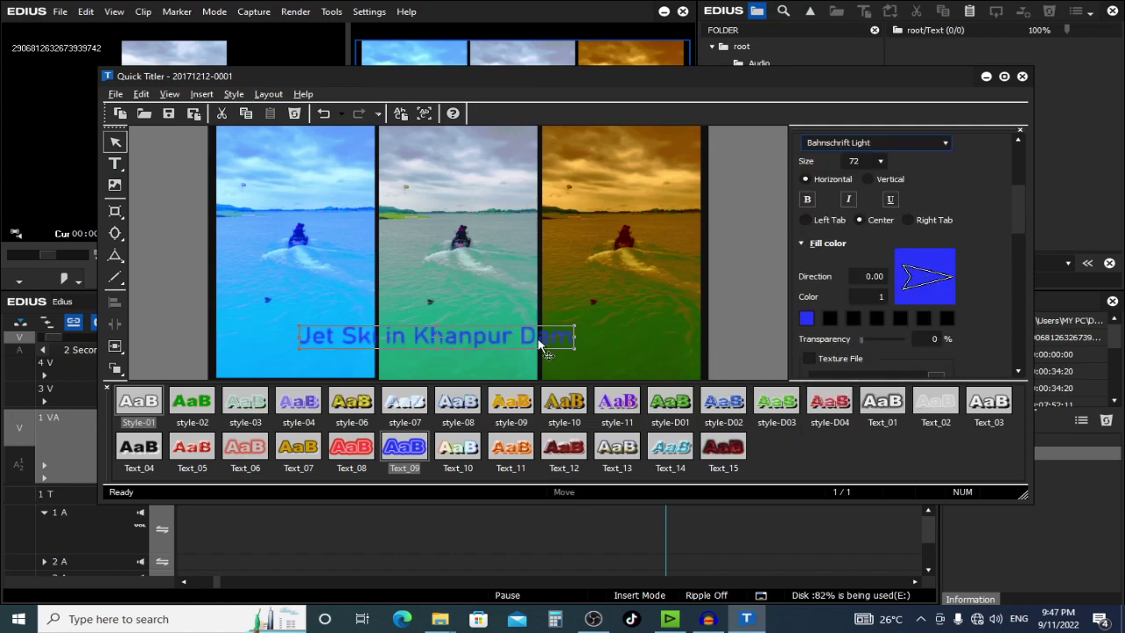
click(931, 142)
scroll(870, 369, down, 3)
click(864, 399)
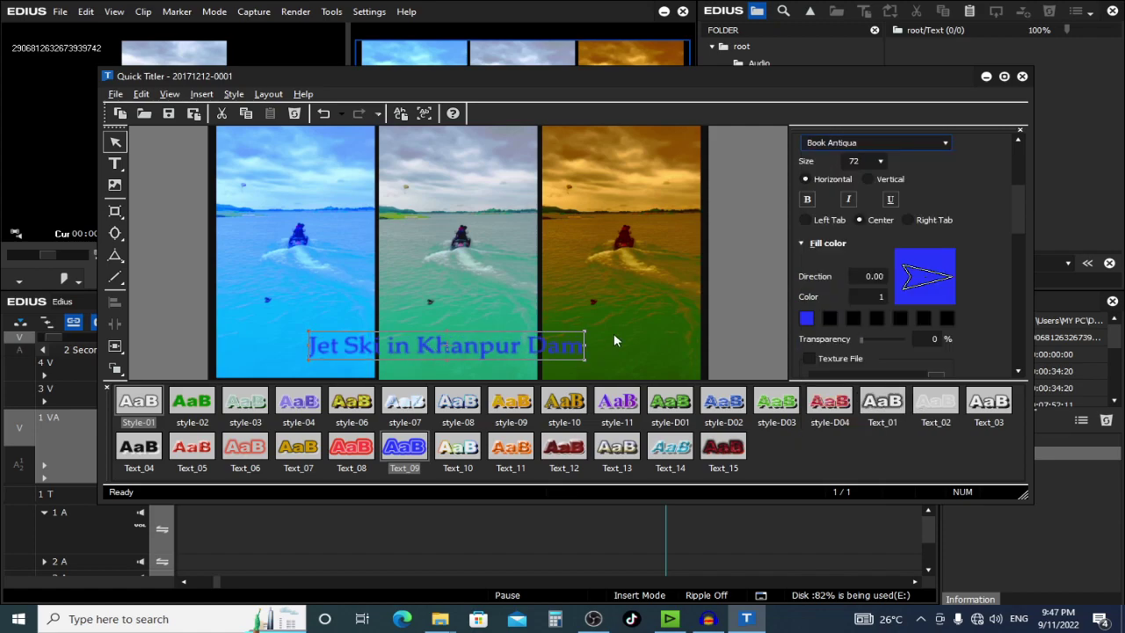
drag(524, 346, 537, 361)
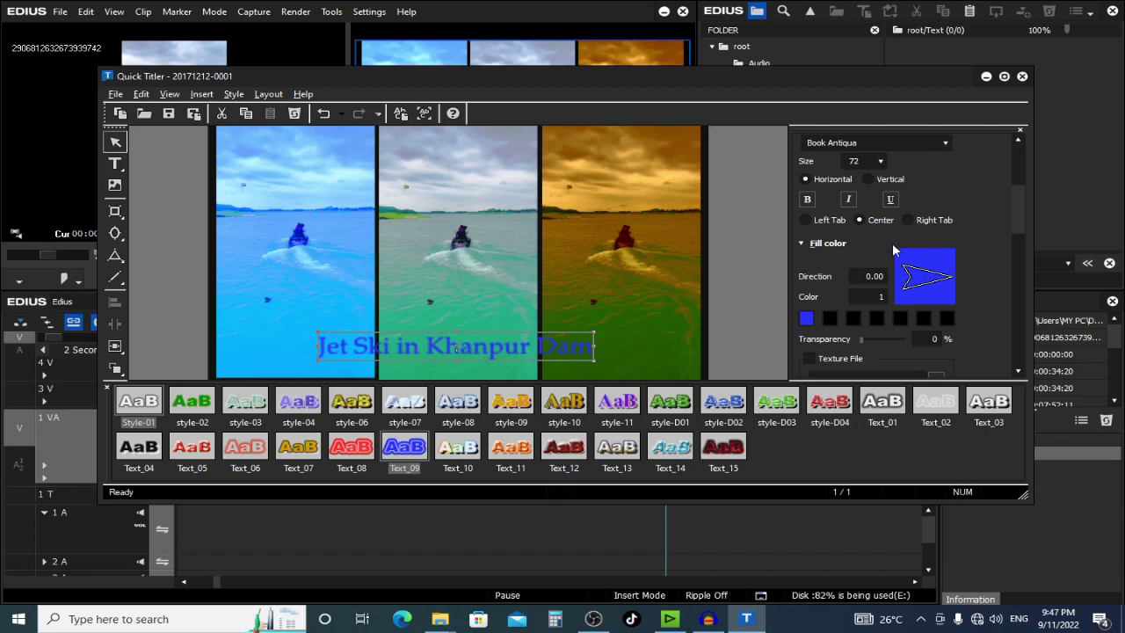
Step: Set the title's fill direction to 302.35 and its fill colour to magenta with Y 103, Cr 255 and Cb 255
drag(947, 279, 939, 262)
click(806, 318)
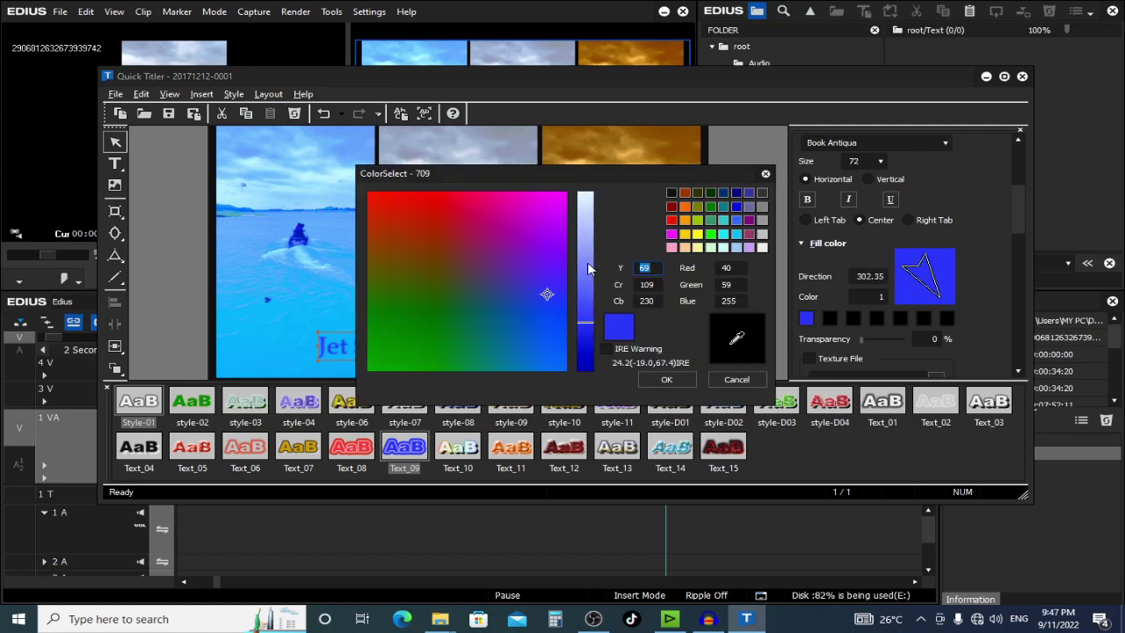
drag(588, 268, 582, 255)
drag(528, 173, 658, 187)
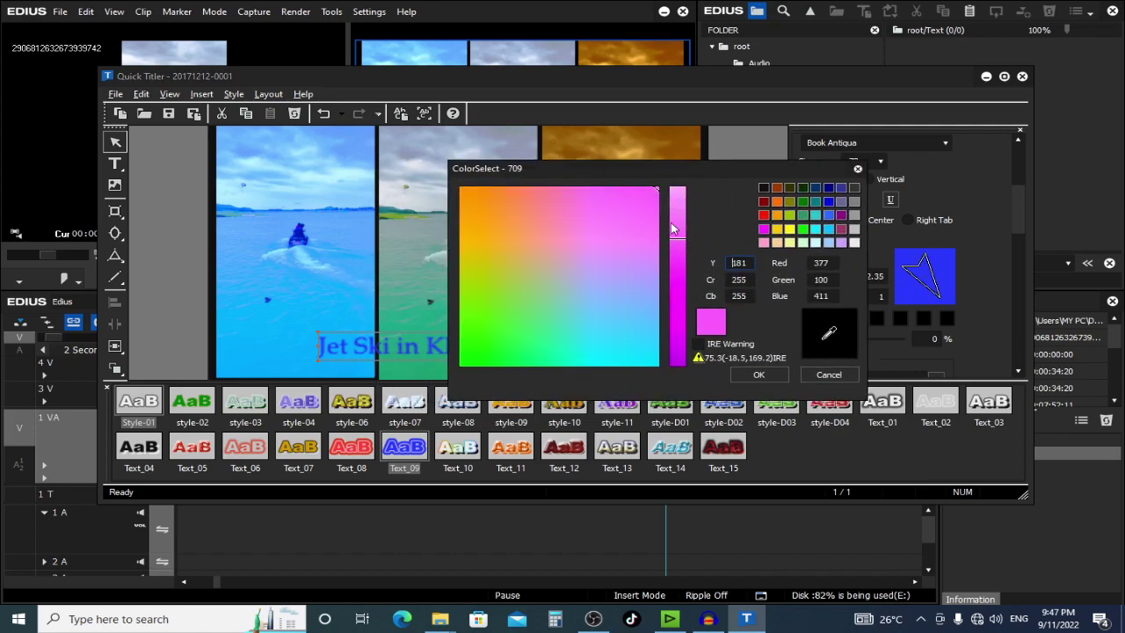
click(677, 249)
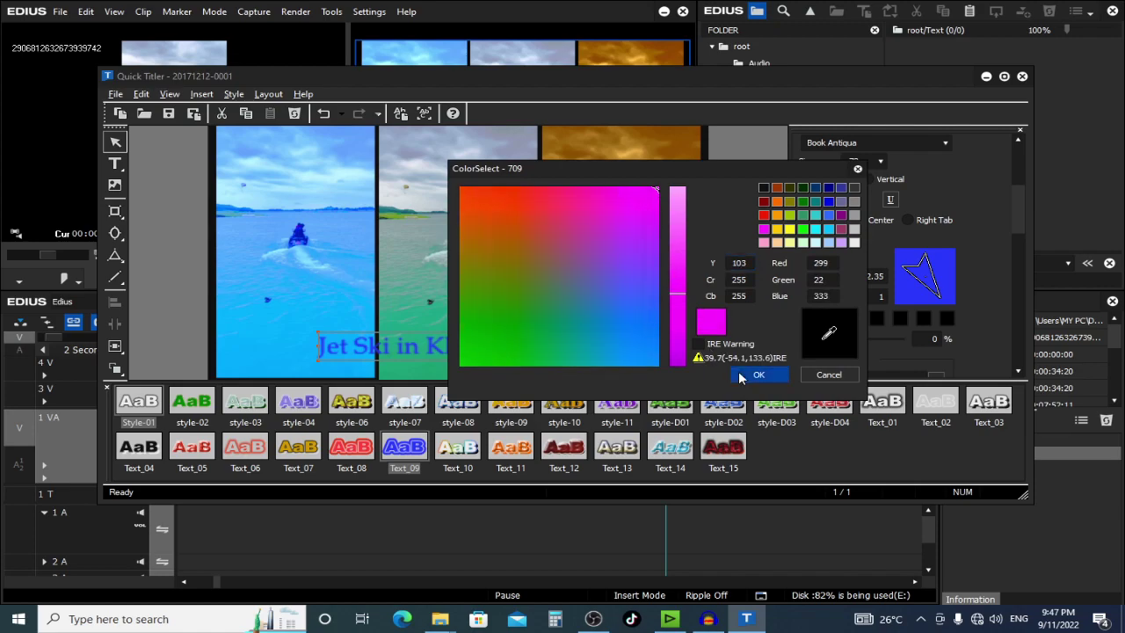
click(758, 375)
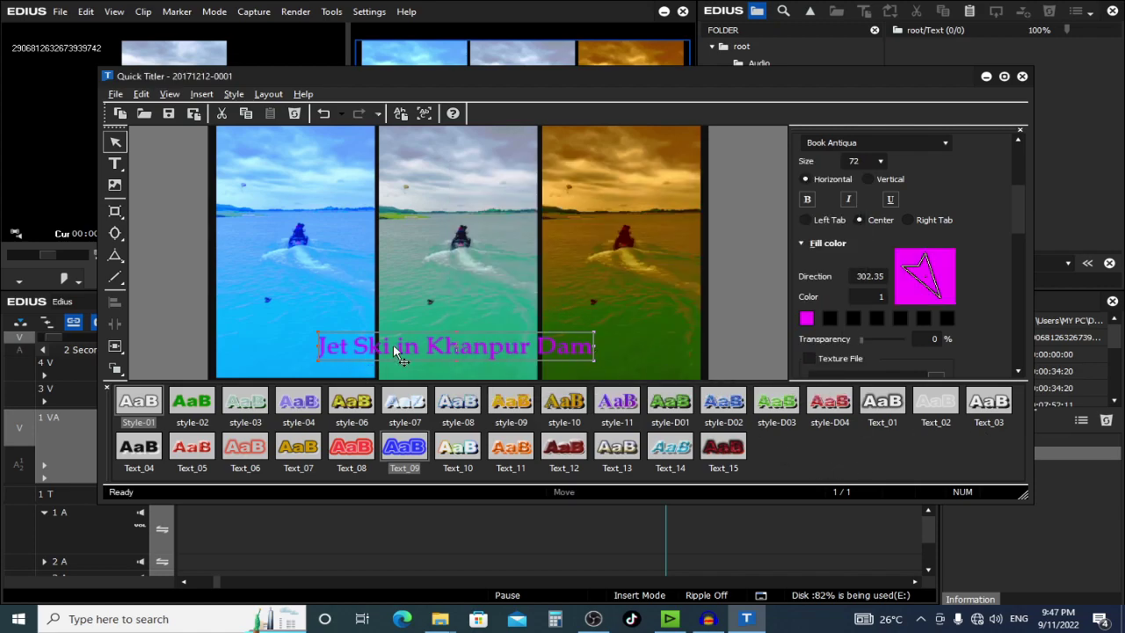
Step: Save the title's current look as a new style named 0
right_click(577, 354)
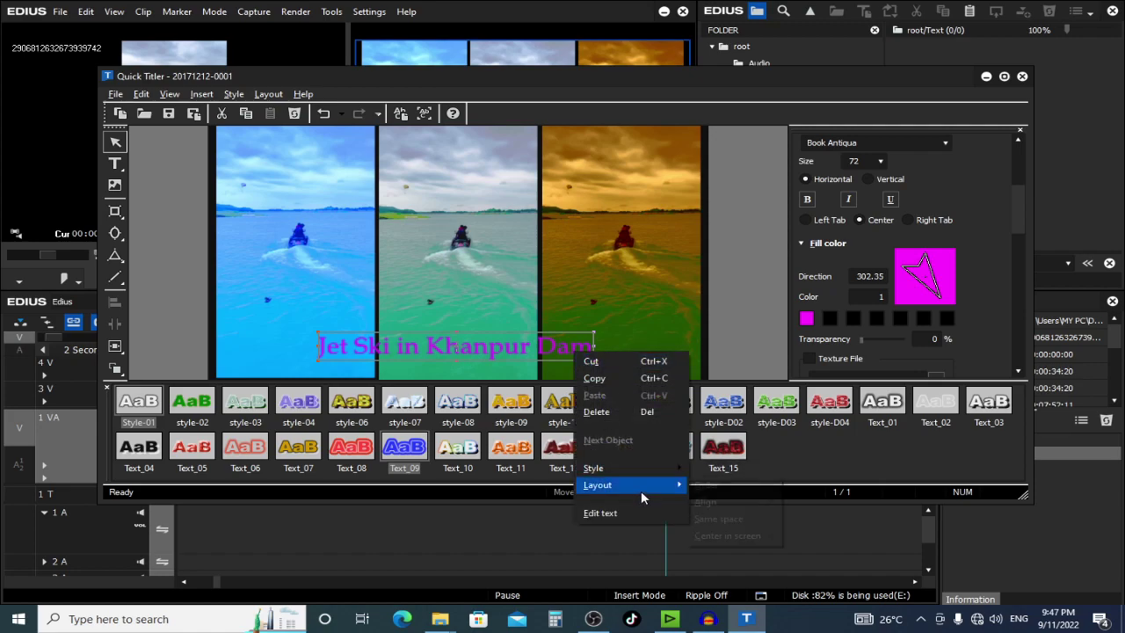
mouse_move(658, 469)
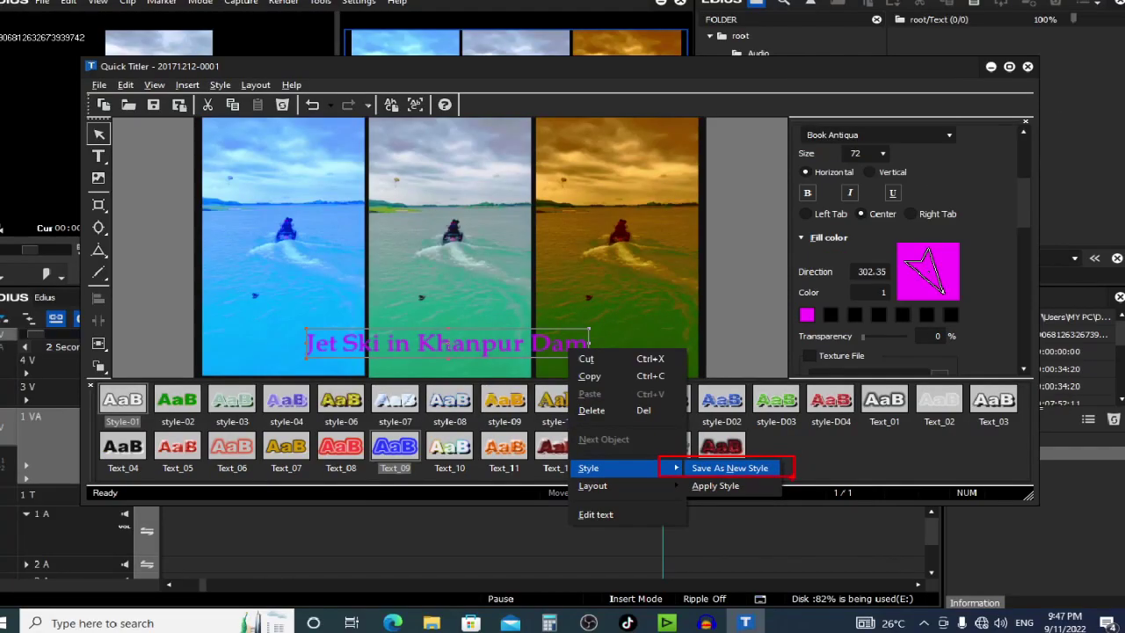
click(730, 468)
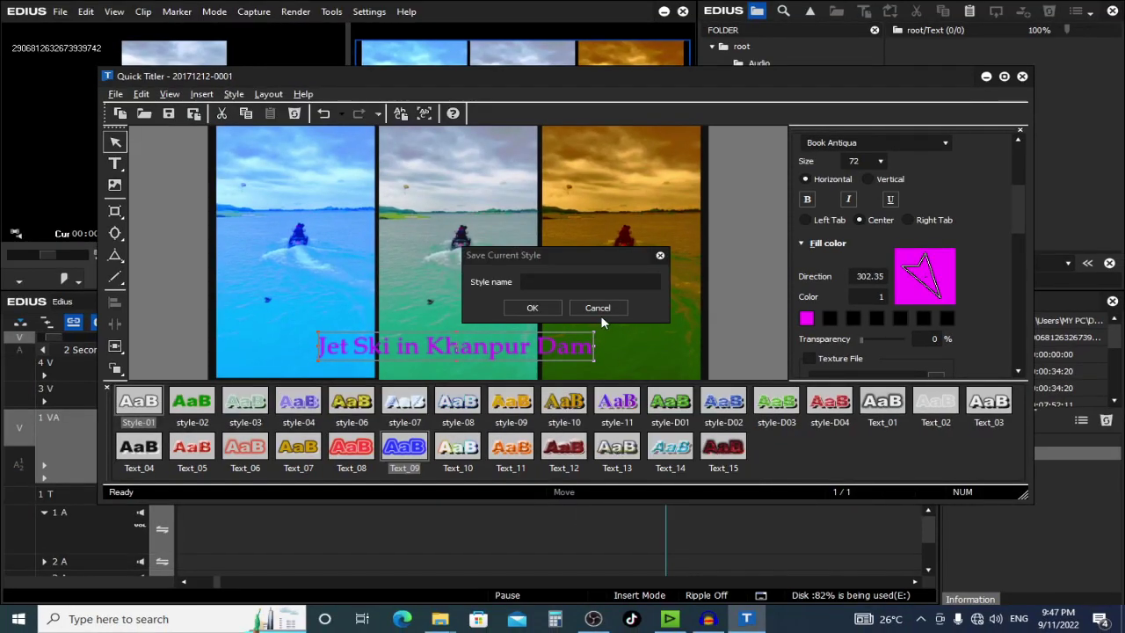
click(569, 280)
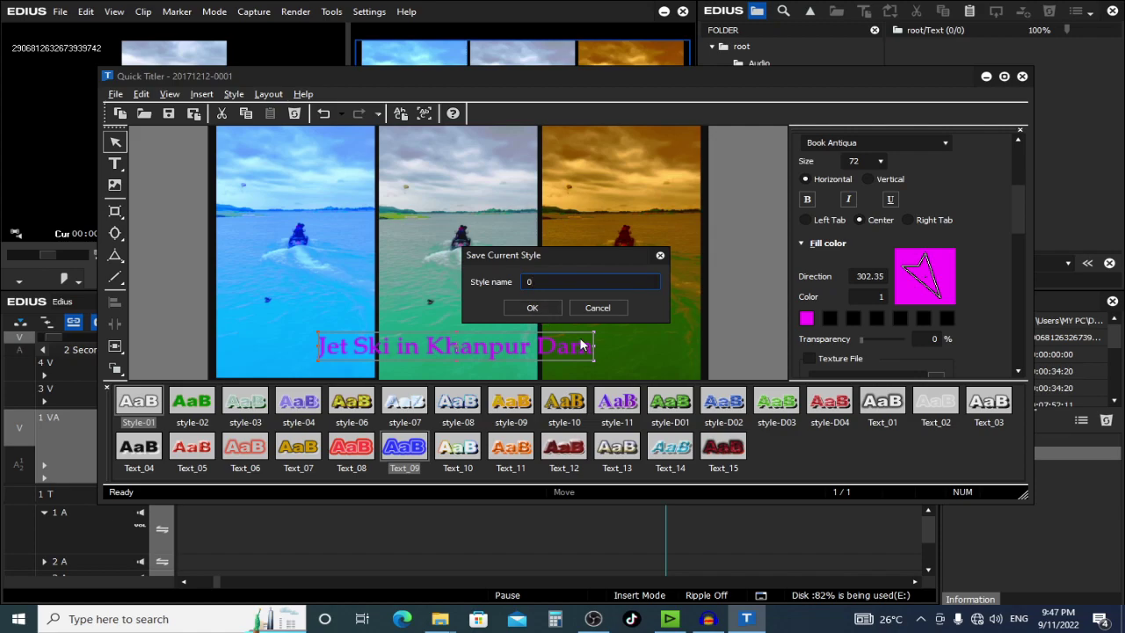
click(555, 309)
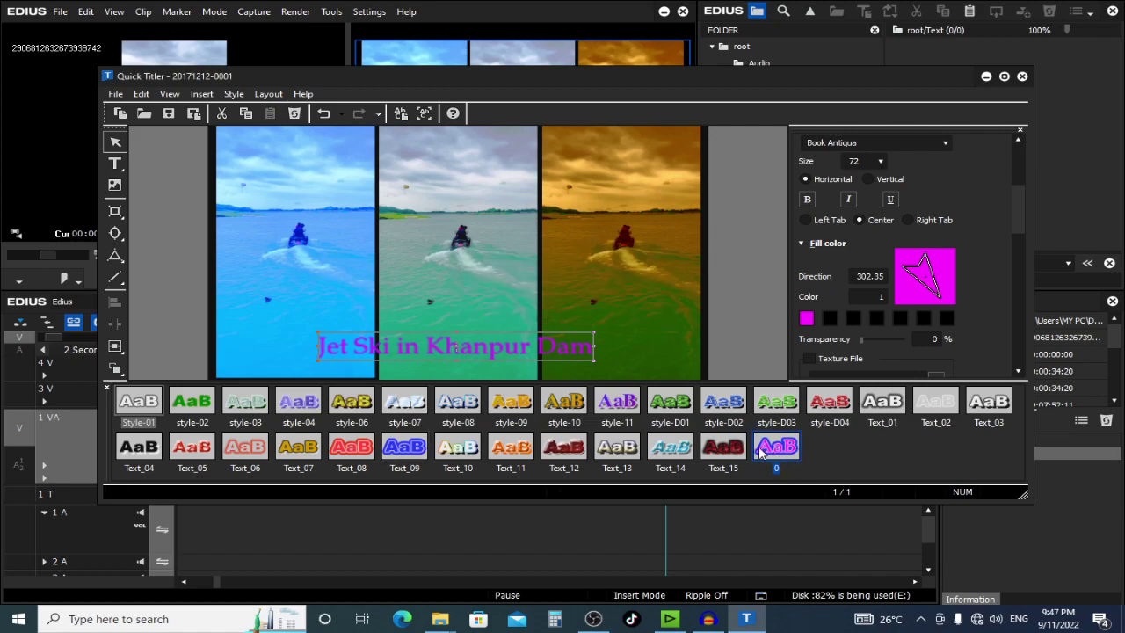
Step: Close the title editor, saving the title in the Text bin folder, and clear the bin selection
click(1023, 77)
click(489, 310)
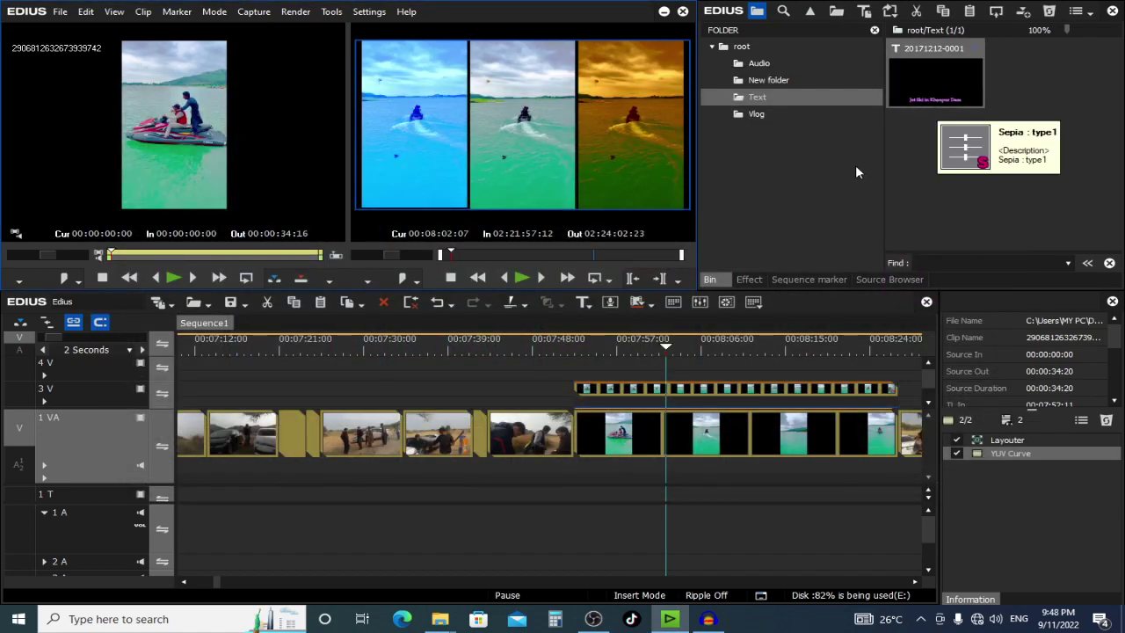
click(943, 190)
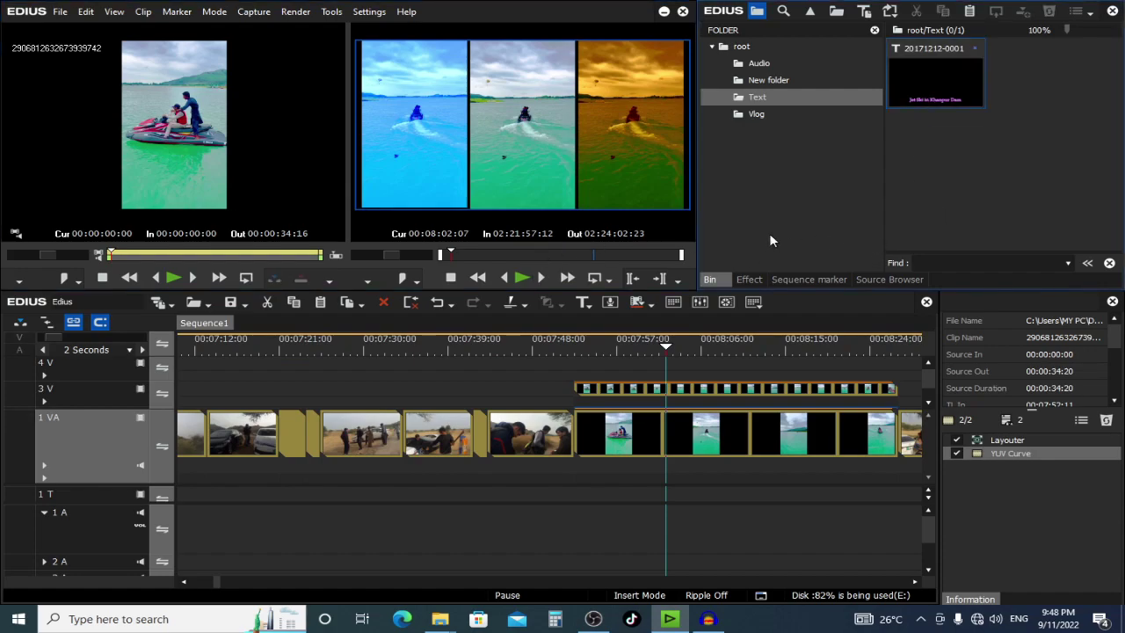
Step: Create a second title with the text "hahahhahaha" in the lower part of the frame and apply style-09
key(ctrl+t)
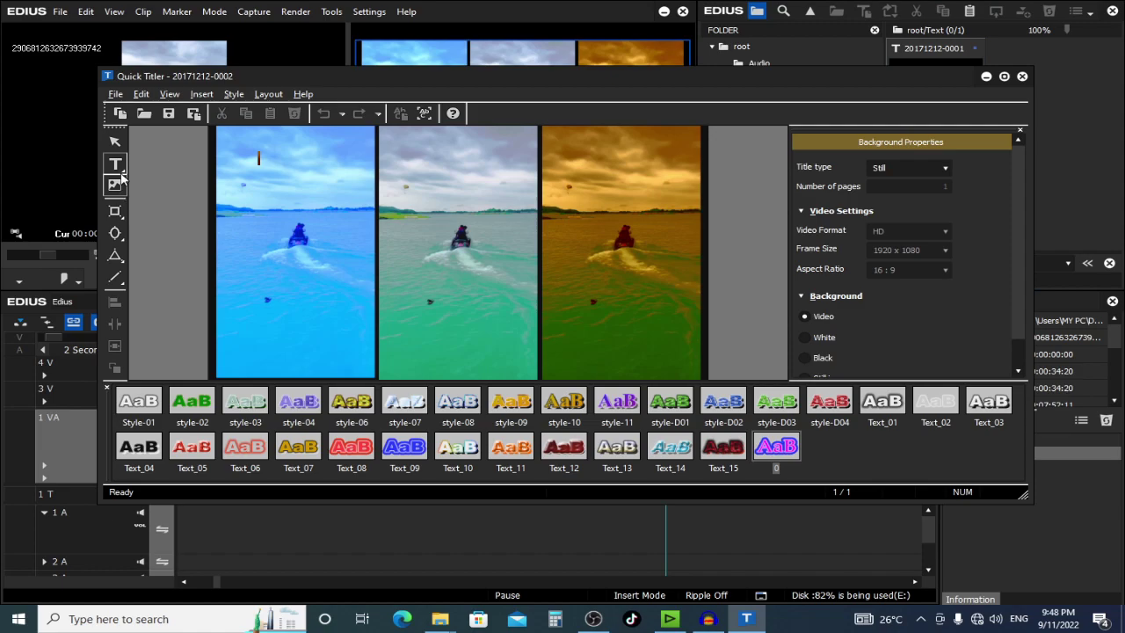
click(519, 305)
text(hahahhahaha)
key(Escape)
click(500, 413)
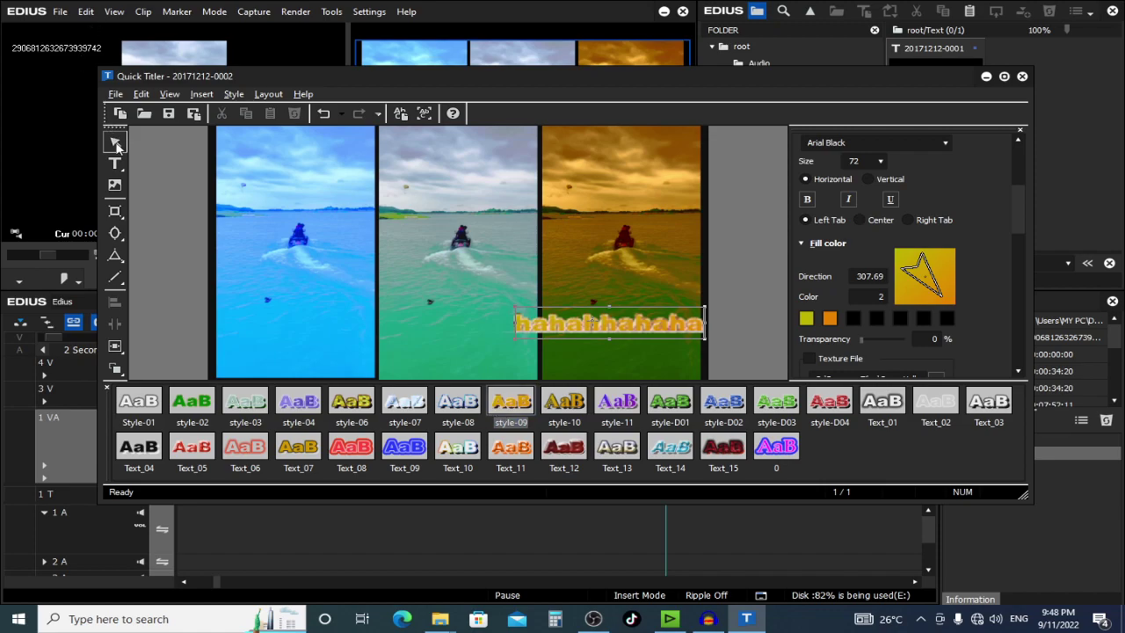
Step: Apply saved style 0 to the "hahahhahaha" title, position it at the bottom of the middle clip, and save it on closing
drag(567, 323, 436, 327)
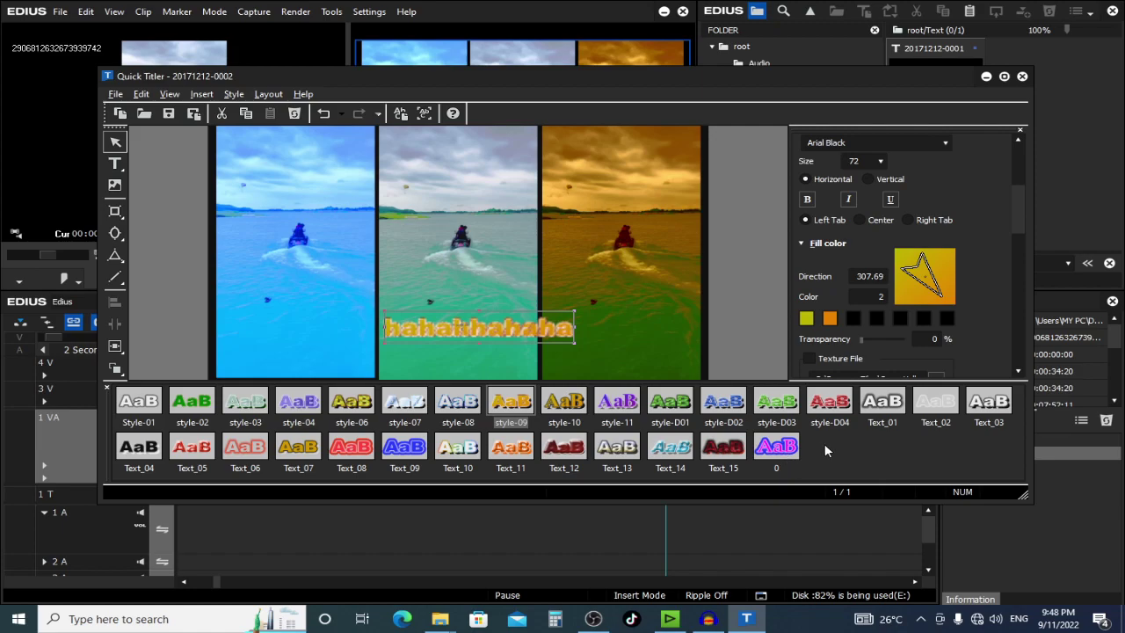
double_click(773, 446)
drag(523, 330, 509, 350)
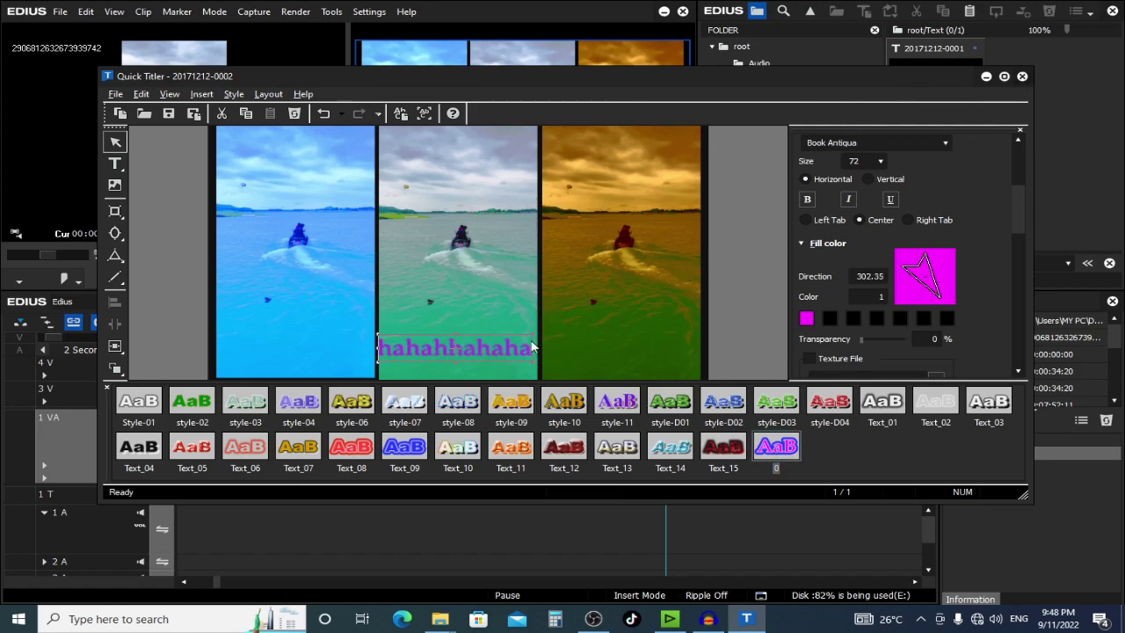
click(1022, 77)
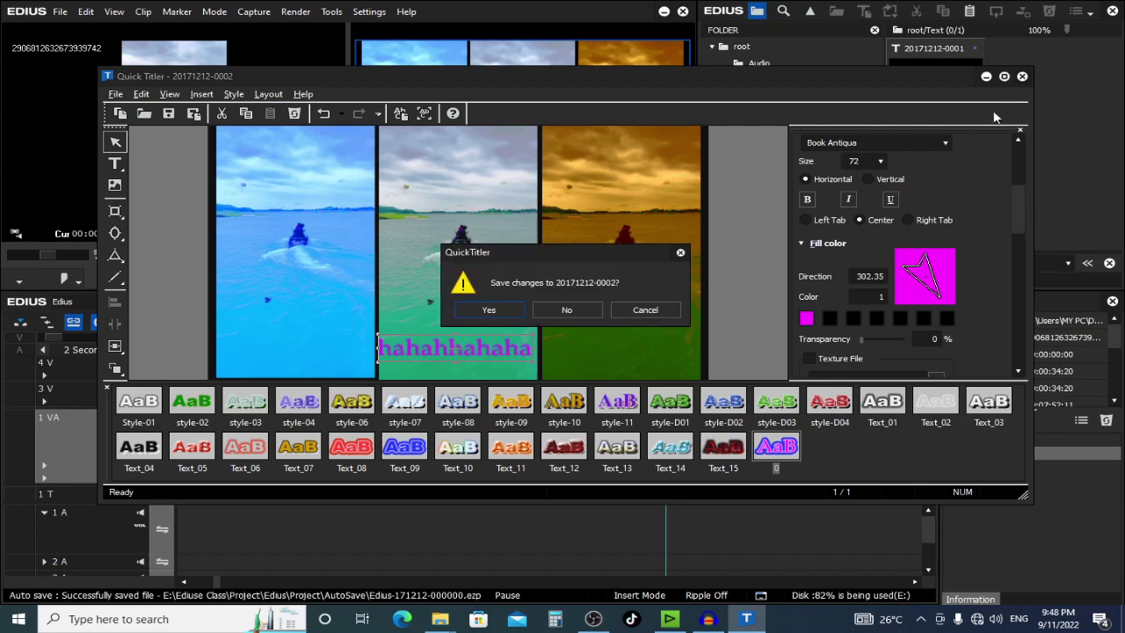
click(519, 311)
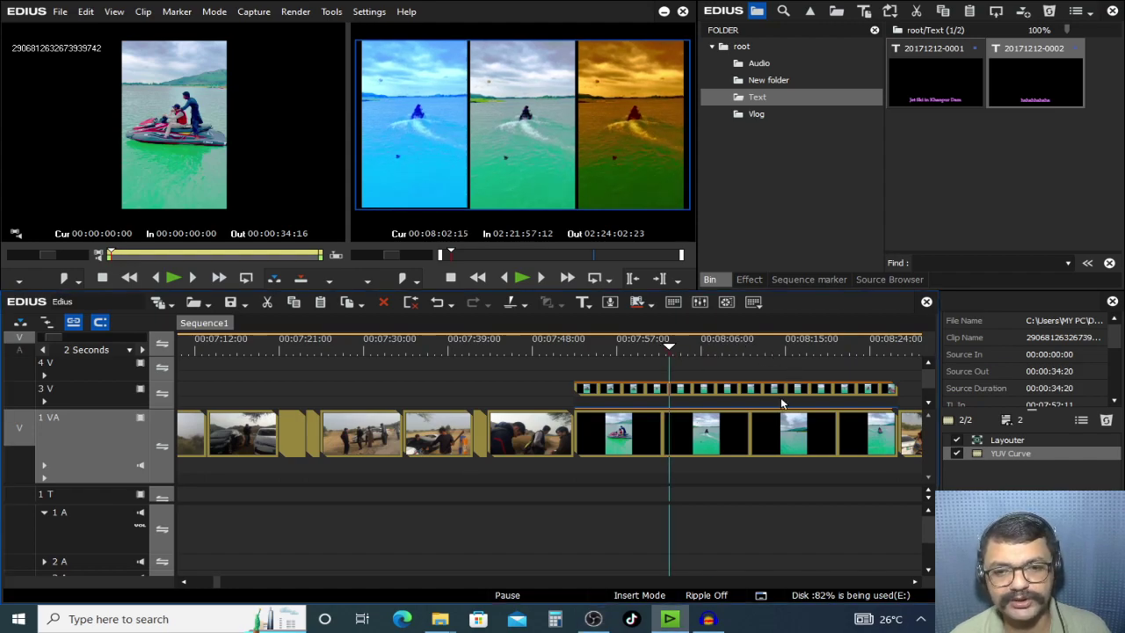
Step: Place the "Jet Ski in Khanpur Dam" title on track 1 T, starting at 00:07:52:11 beneath the jet ski clips
click(776, 391)
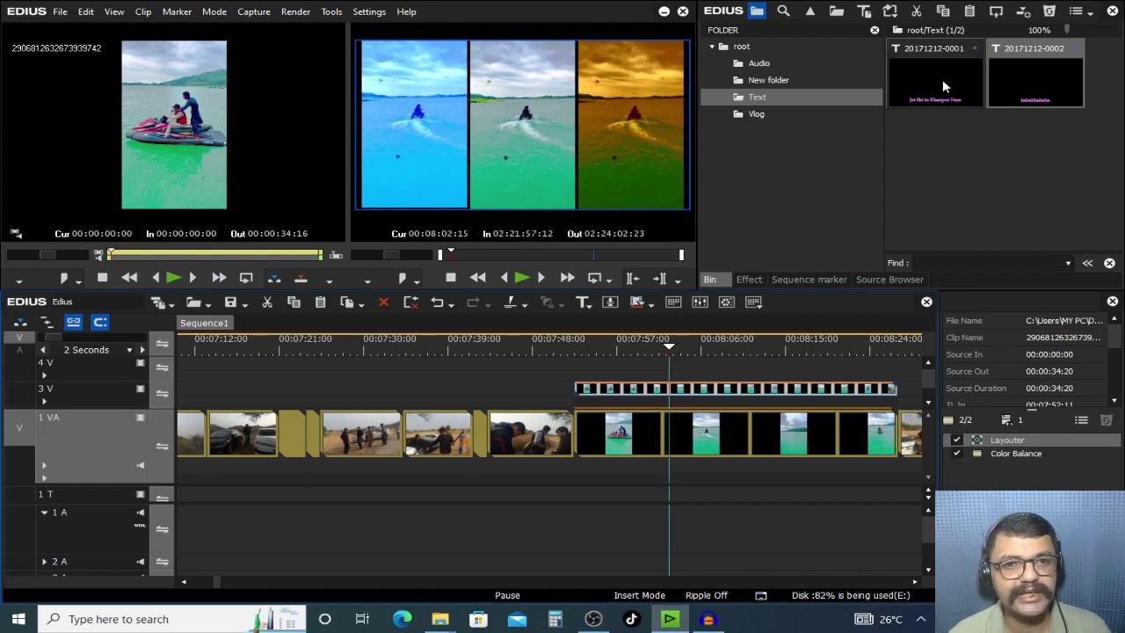
click(918, 102)
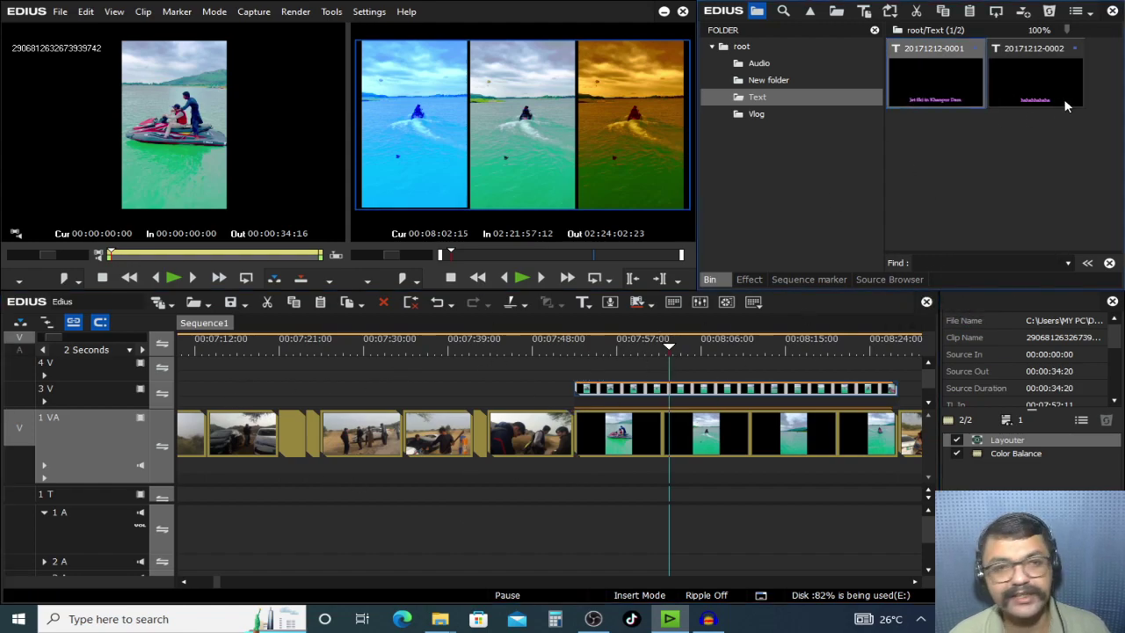
drag(925, 86, 897, 496)
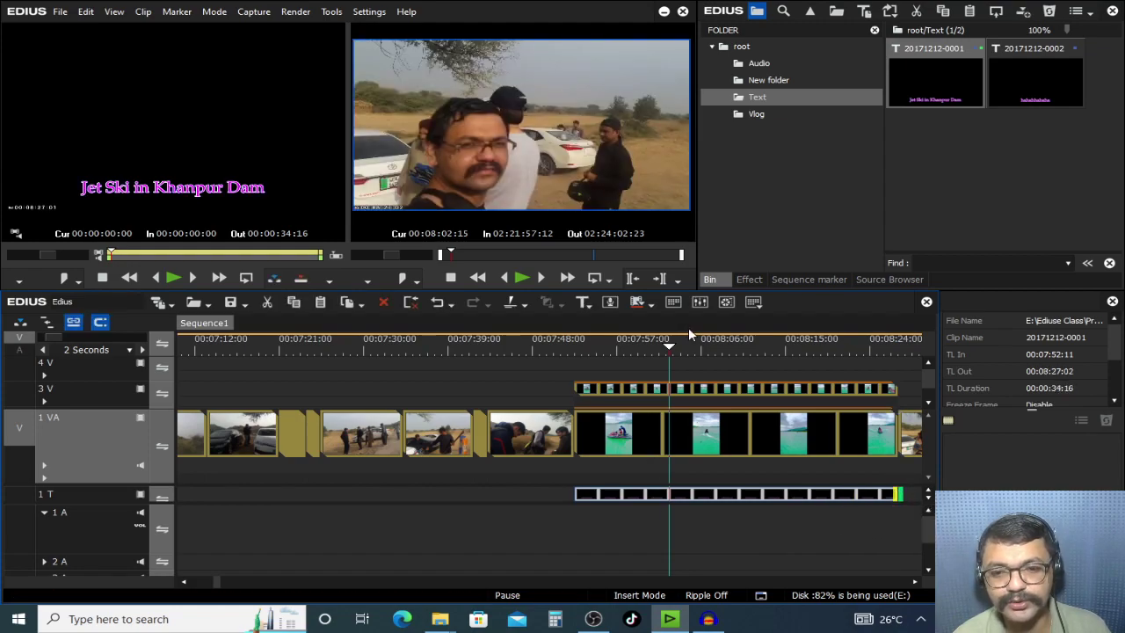
Step: Preview the titled jet ski section full screen and return the playhead to the start of the clips
click(704, 355)
double_click(580, 183)
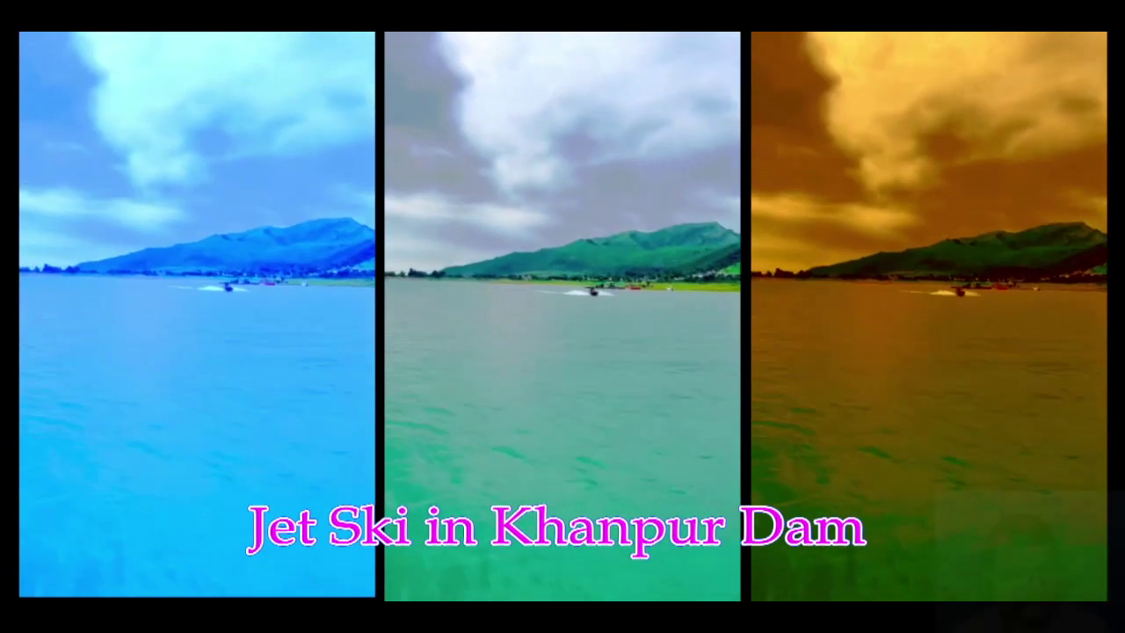
double_click(533, 412)
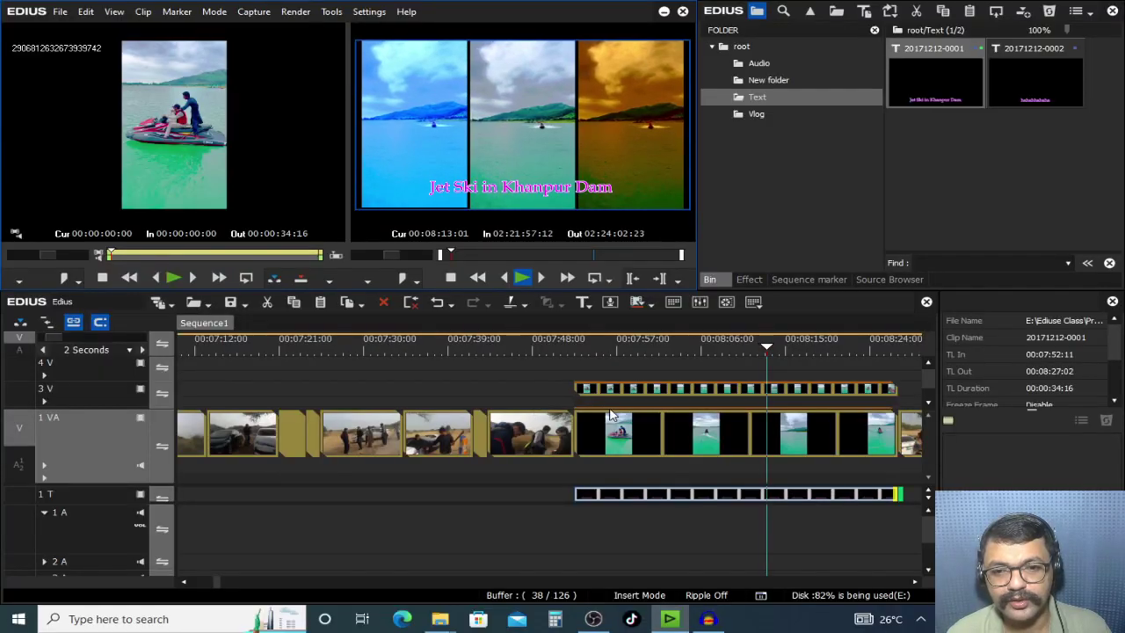
click(573, 359)
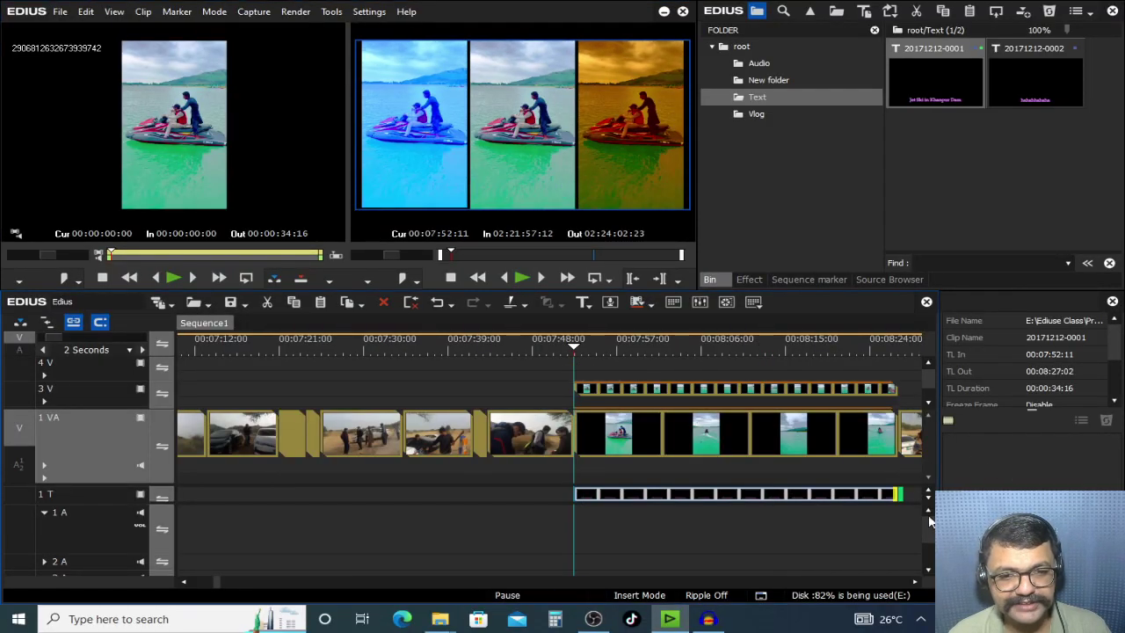
Step: Lengthen the fade-in of the title on track 1 T to about 5 seconds and play it back
drag(853, 286, 871, 198)
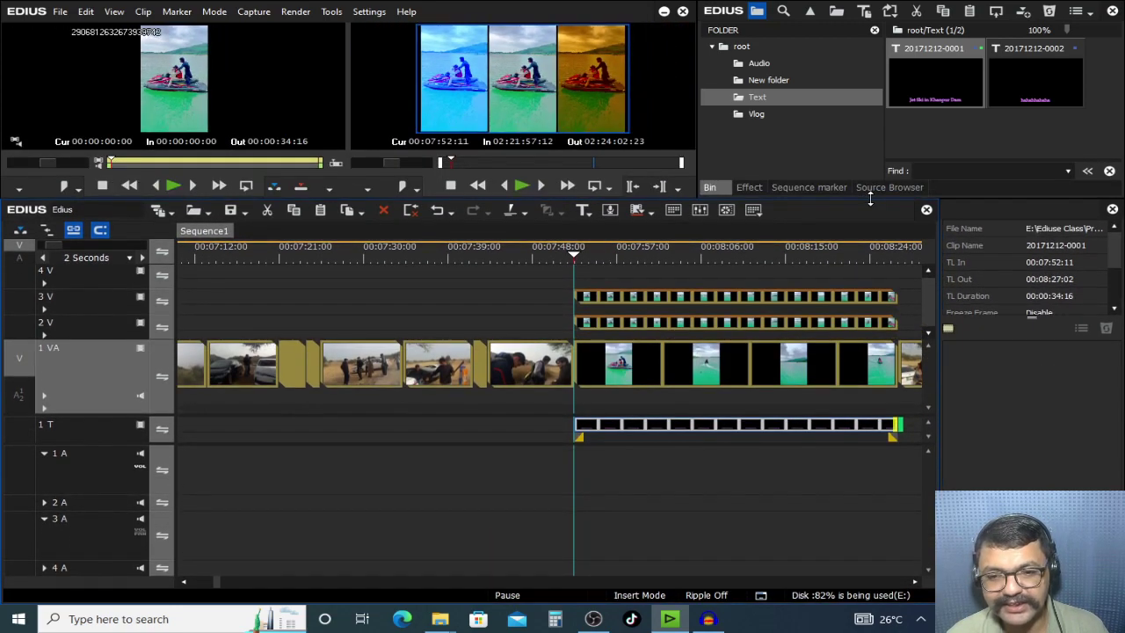
drag(559, 195, 563, 414)
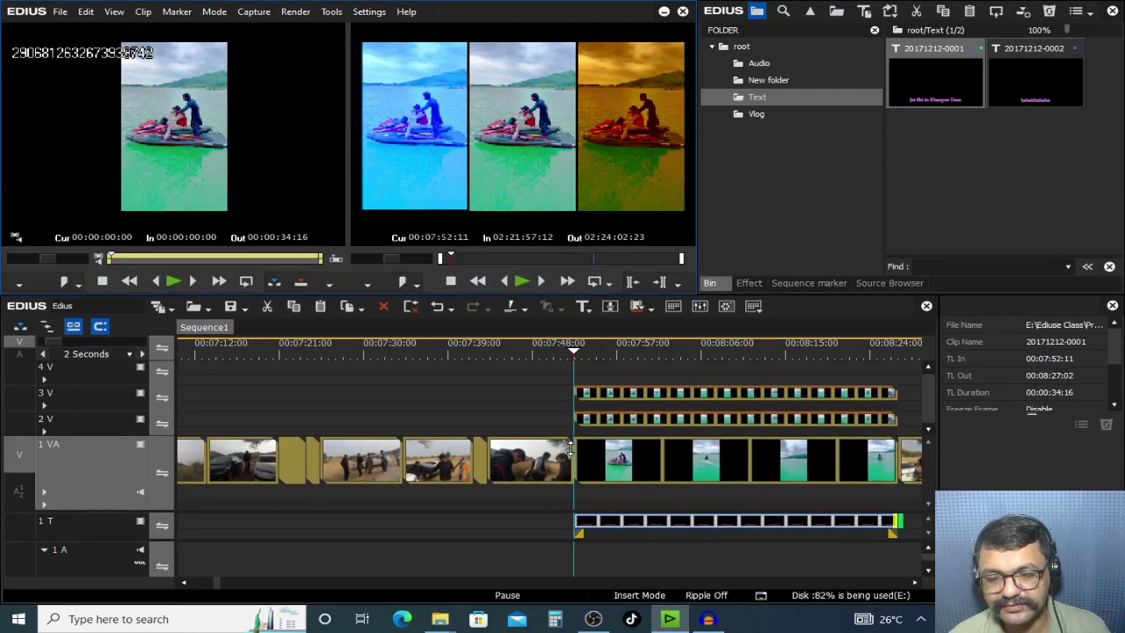
drag(580, 533, 619, 545)
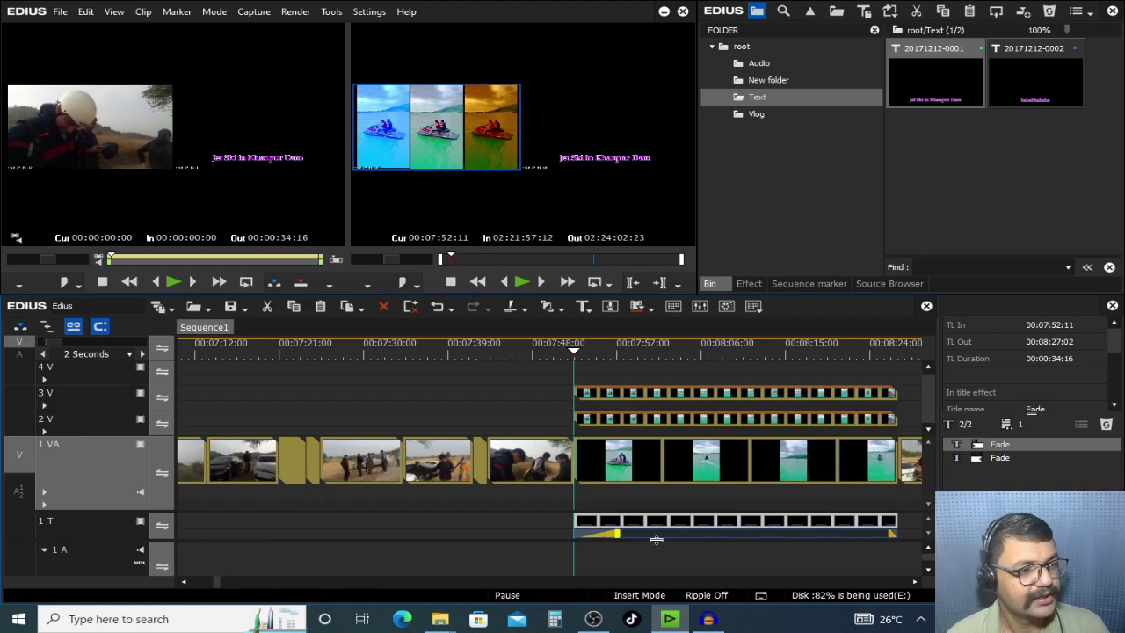
click(522, 281)
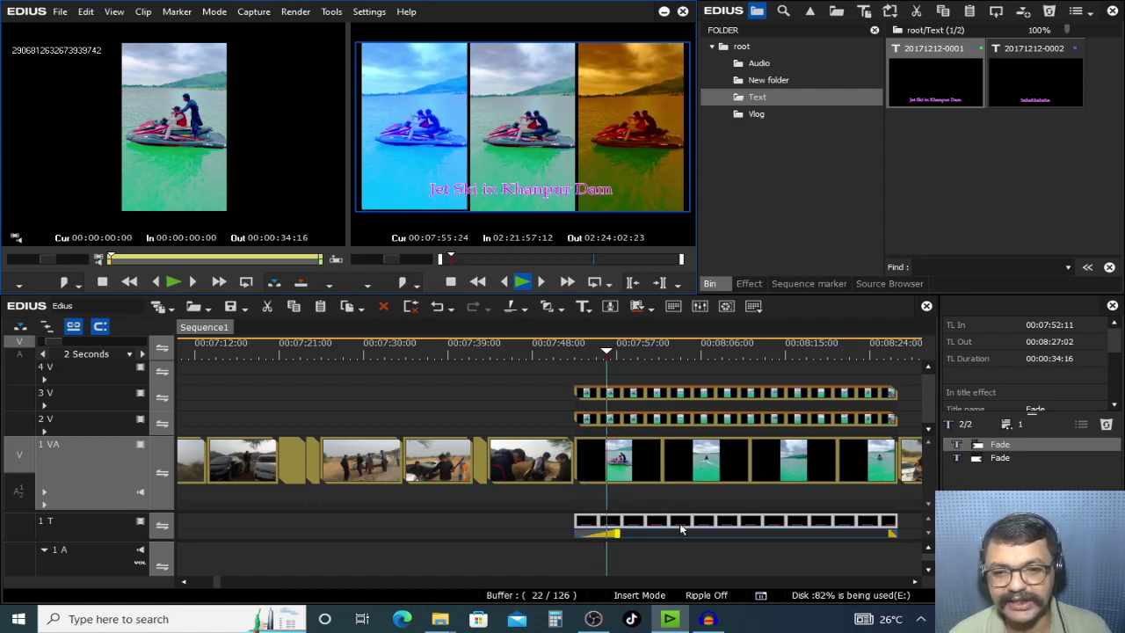
key(space)
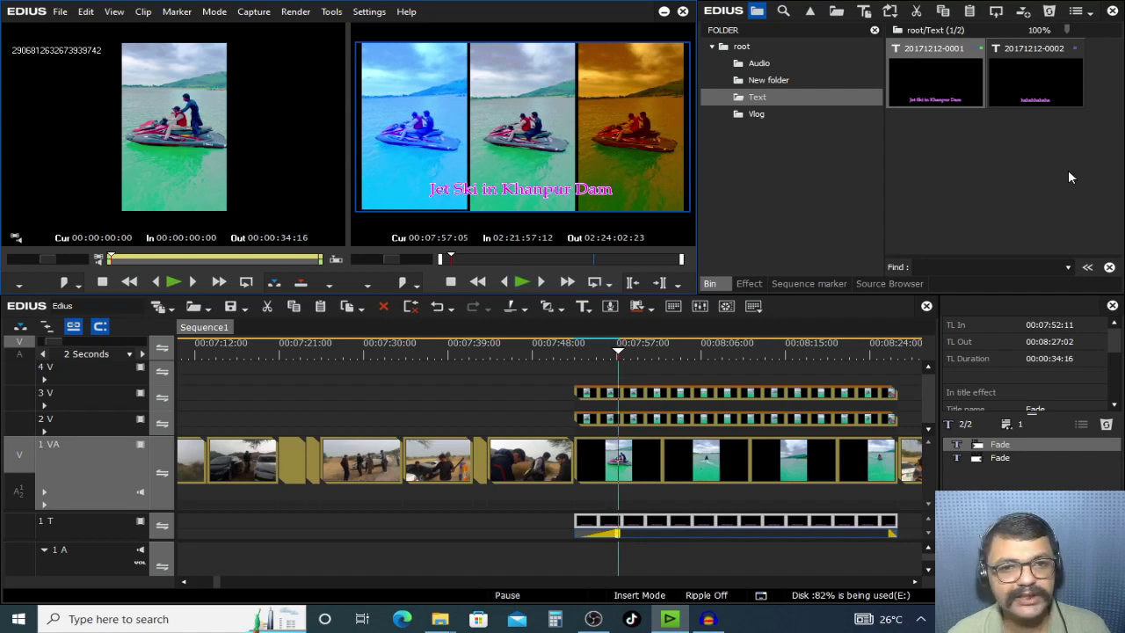
Step: Replace the title's fade-in on track 1 T with the Wipe Right title mixer
click(749, 284)
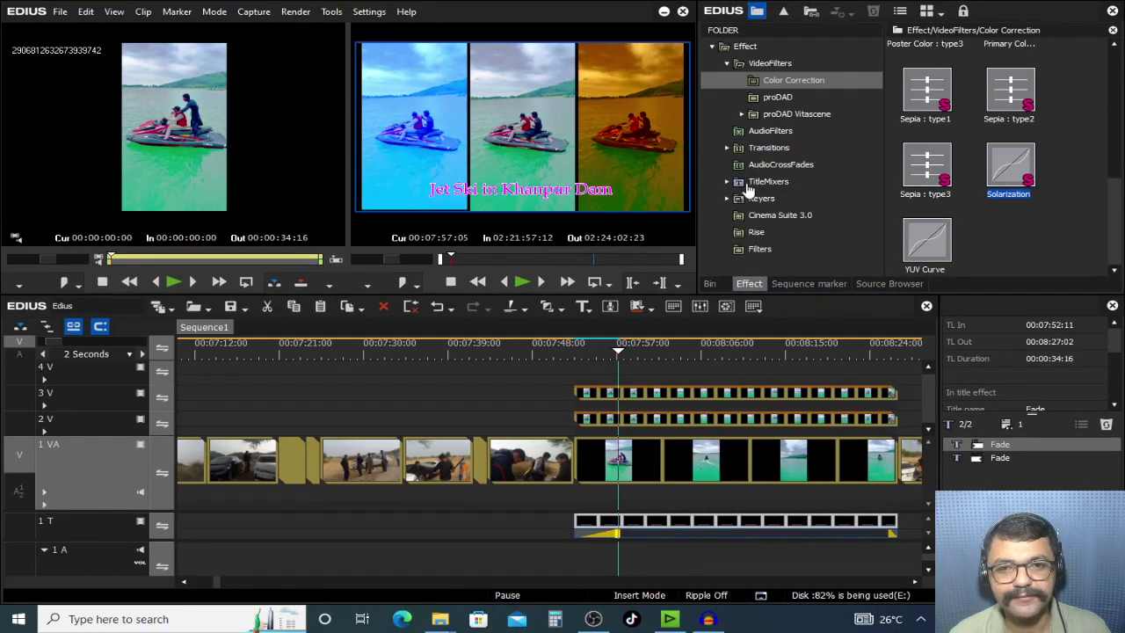
click(677, 179)
click(794, 117)
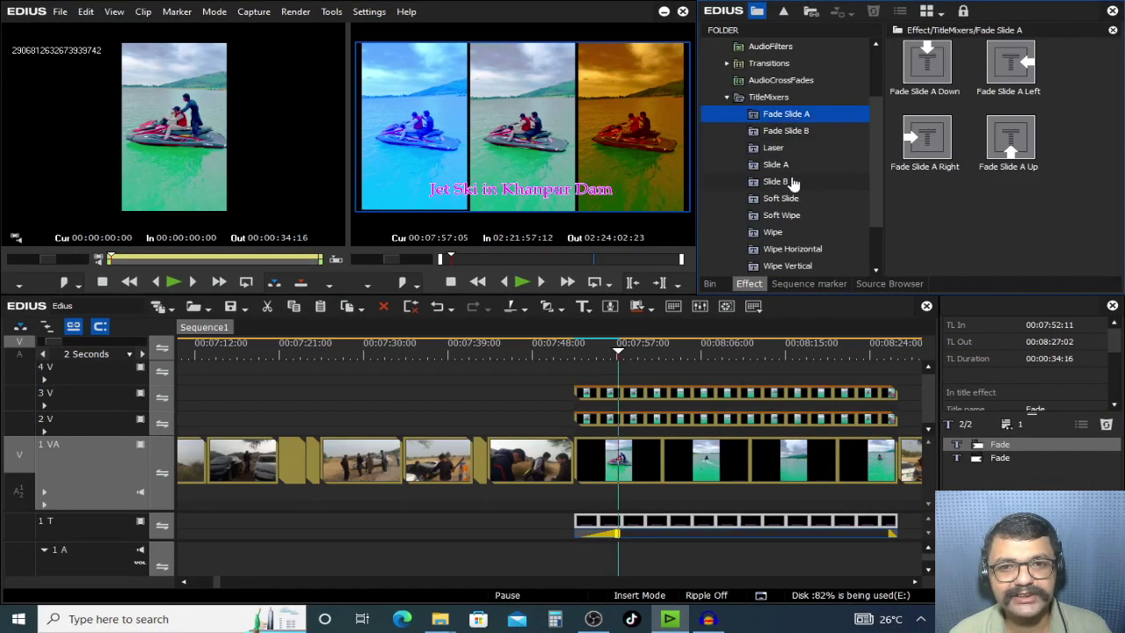
click(791, 181)
click(777, 234)
scroll(809, 238, down, 1)
scroll(817, 193, up, 2)
drag(926, 139, 708, 412)
drag(625, 412, 595, 535)
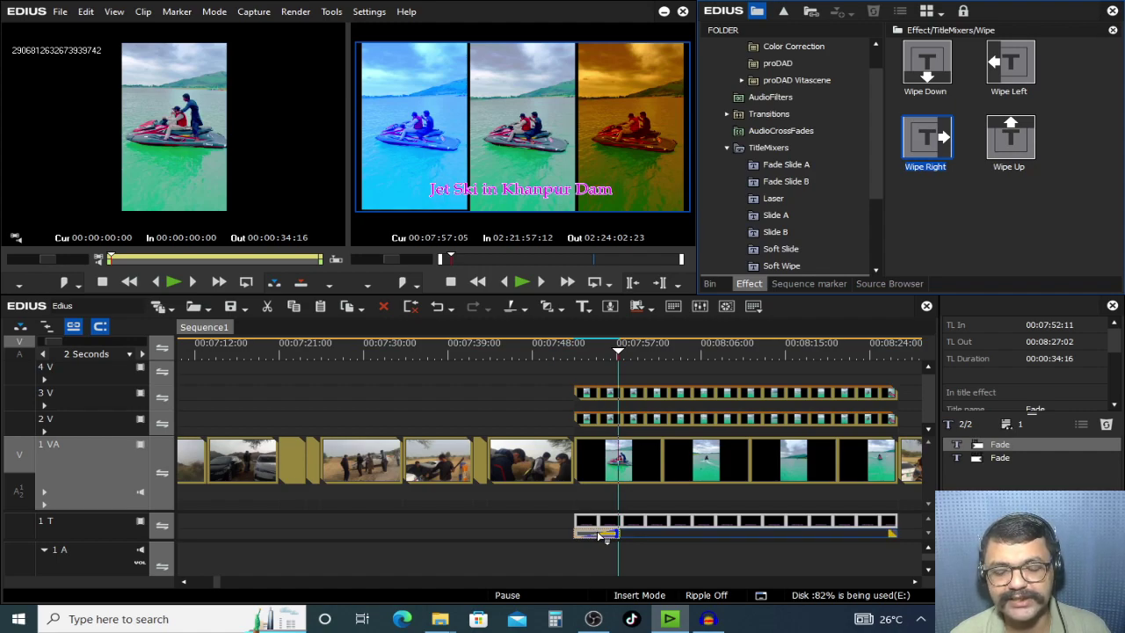
click(597, 531)
Step: Play the jet ski section from just before the title to check the wipe-in, including full screen
click(564, 352)
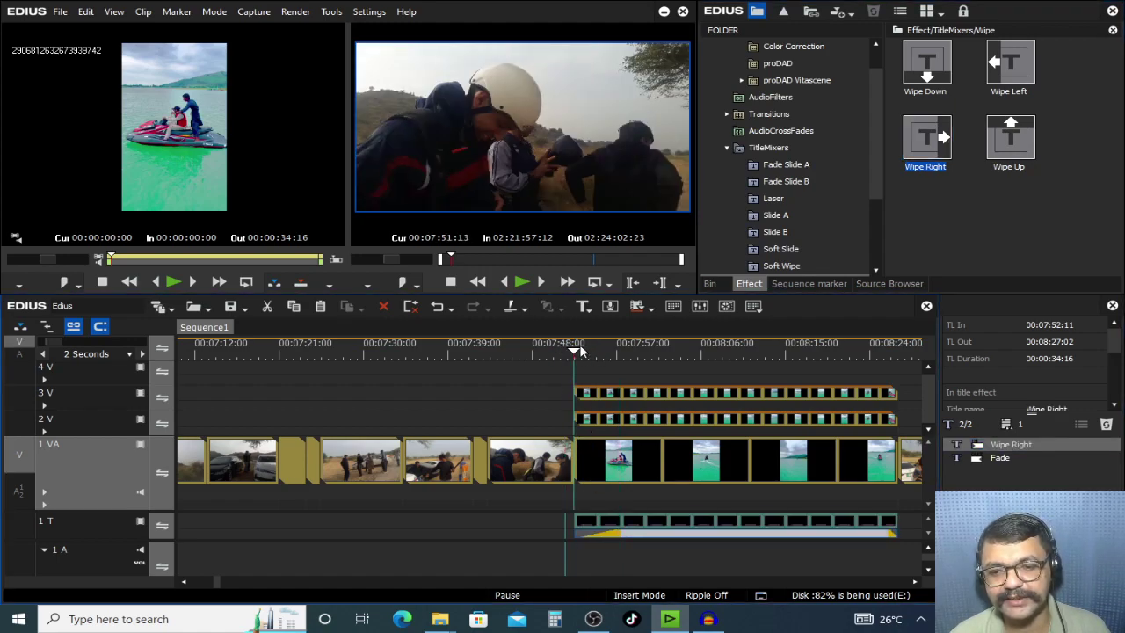
key(space)
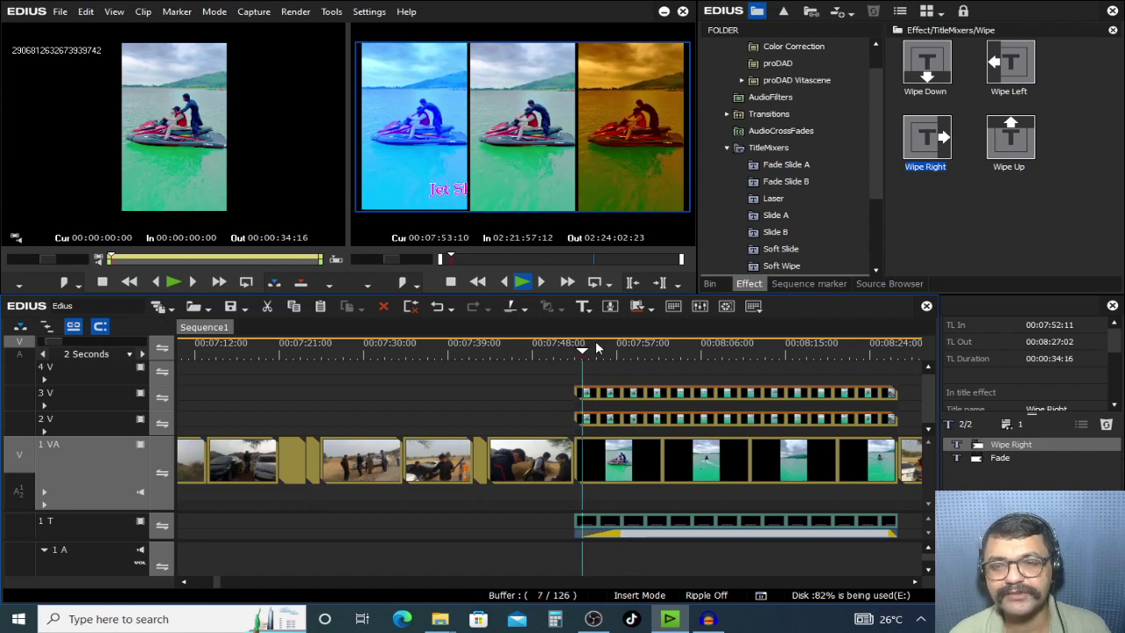
key(space)
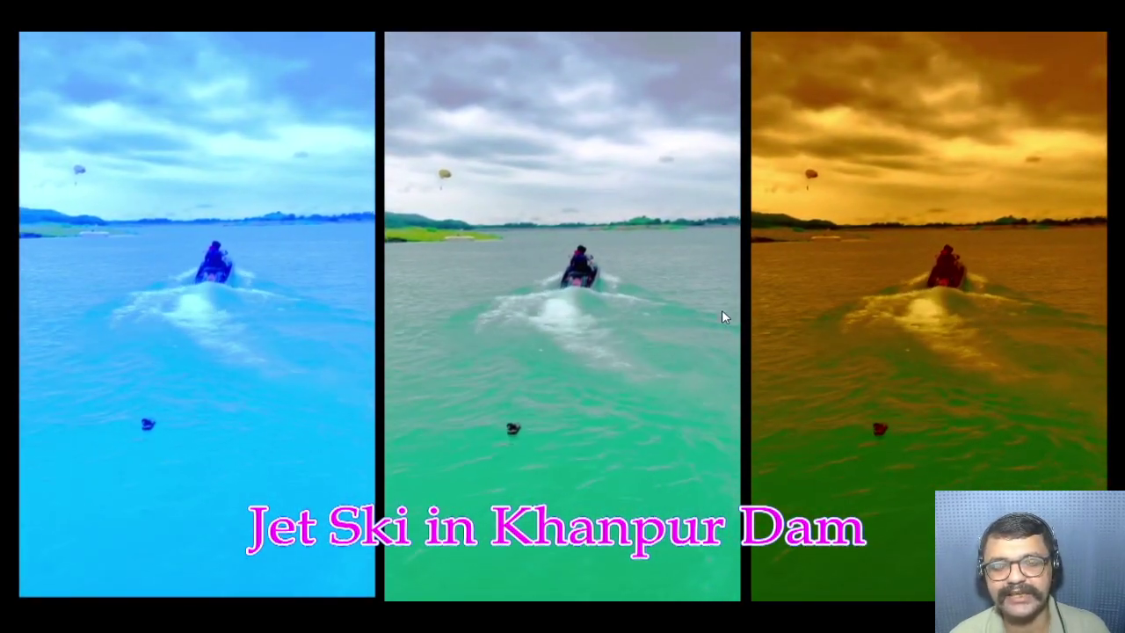
key(space)
key(Escape)
Step: In the Layouter, enlarge the track 3 V clip to 95.20% stretch at position X -33.50%, Y -0.20%
click(720, 397)
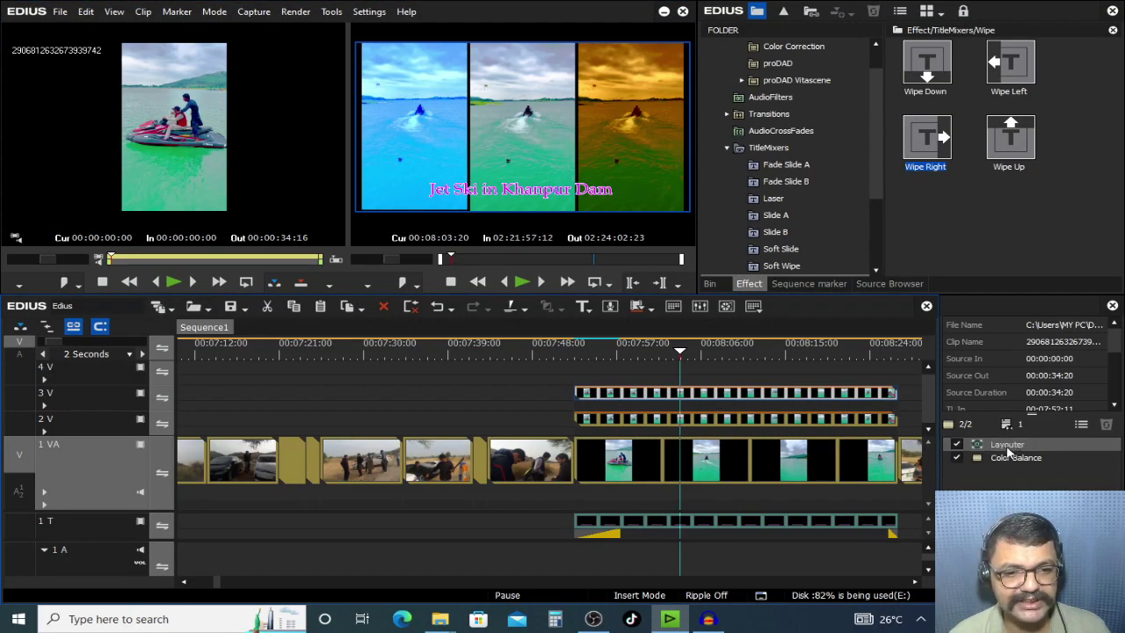
double_click(1006, 446)
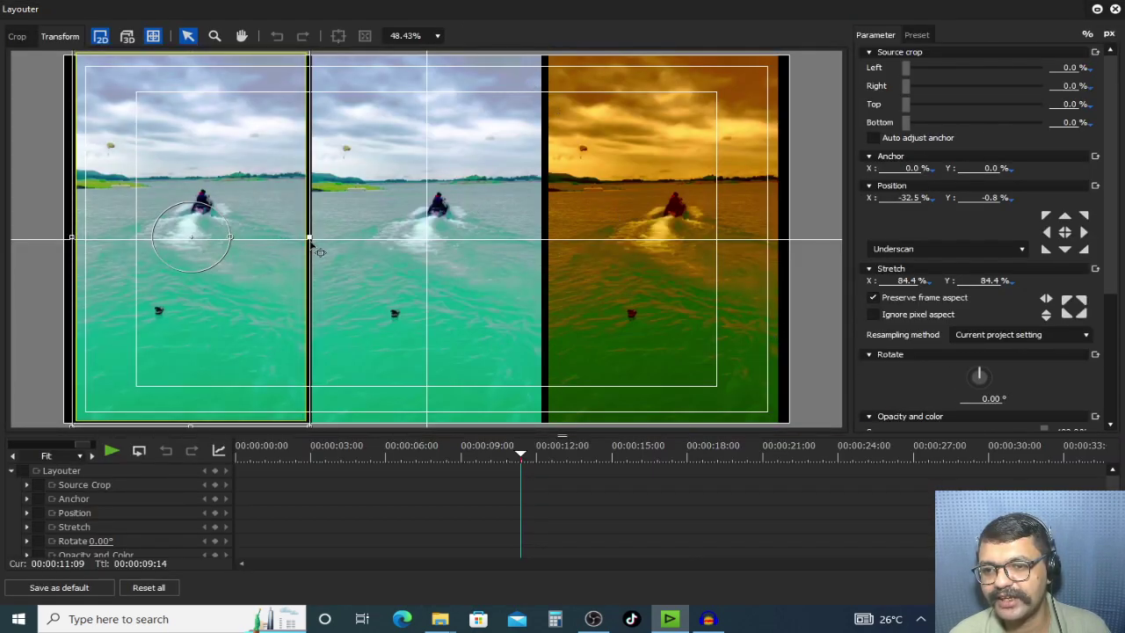
drag(311, 243, 311, 239)
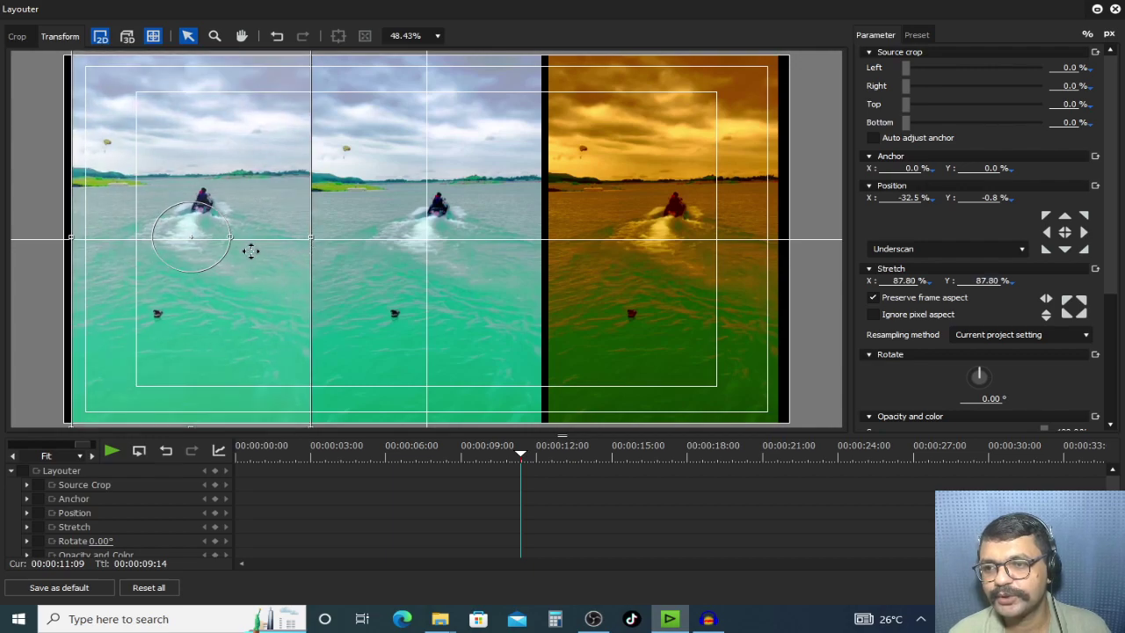
drag(72, 239, 56, 241)
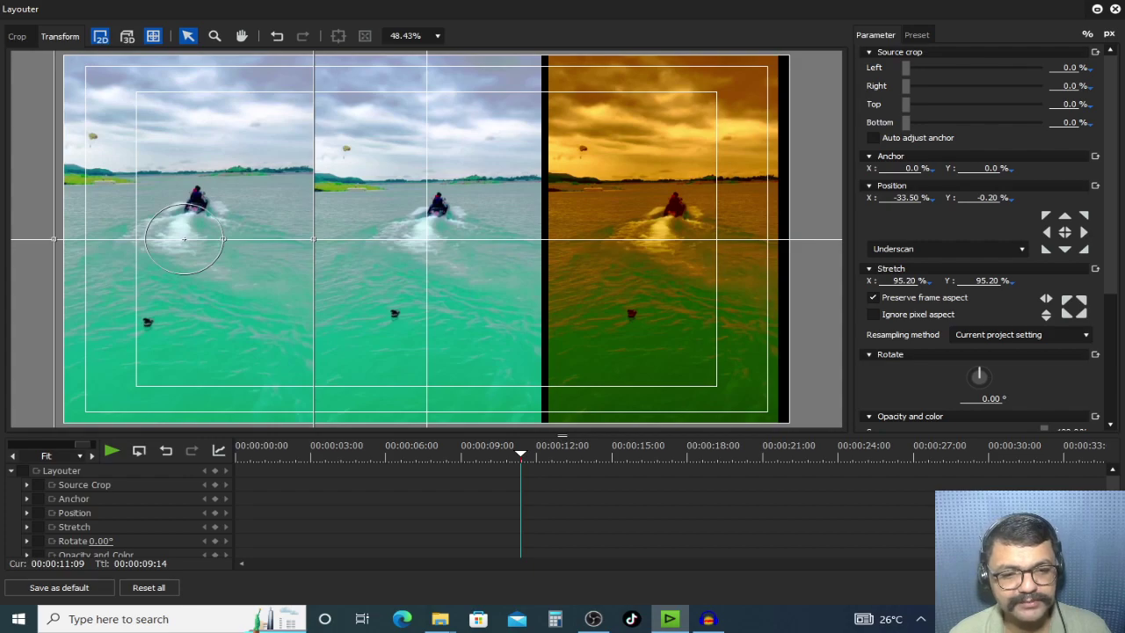
key(Return)
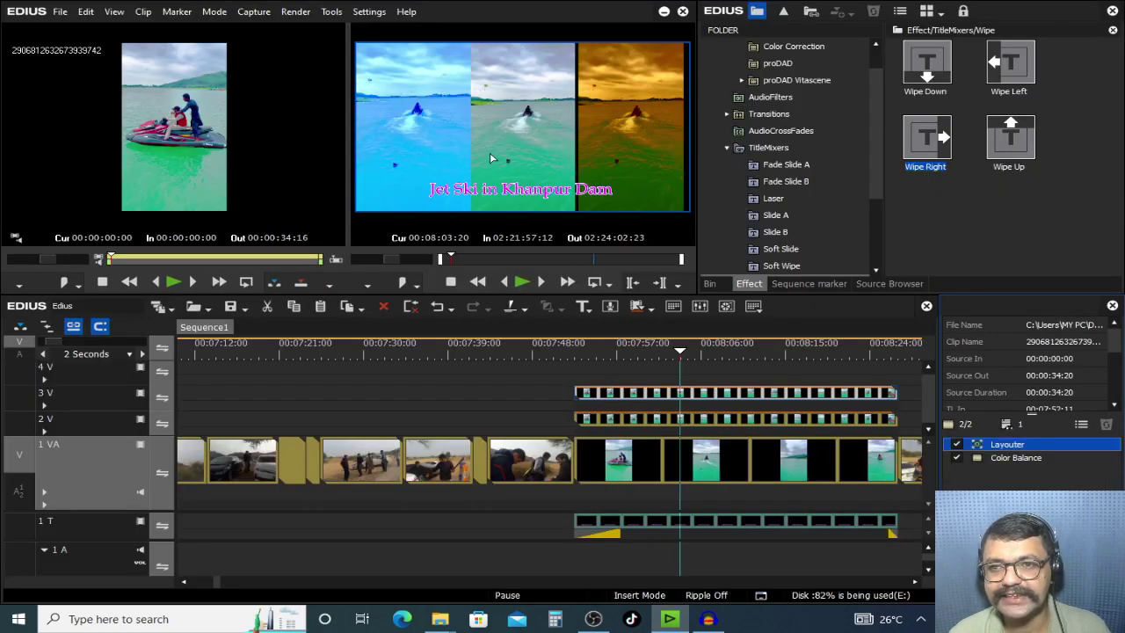
Step: Enlarge the track 2 V clip in the Layouter to close its gap to the middle clip and reach the frame edge
click(703, 420)
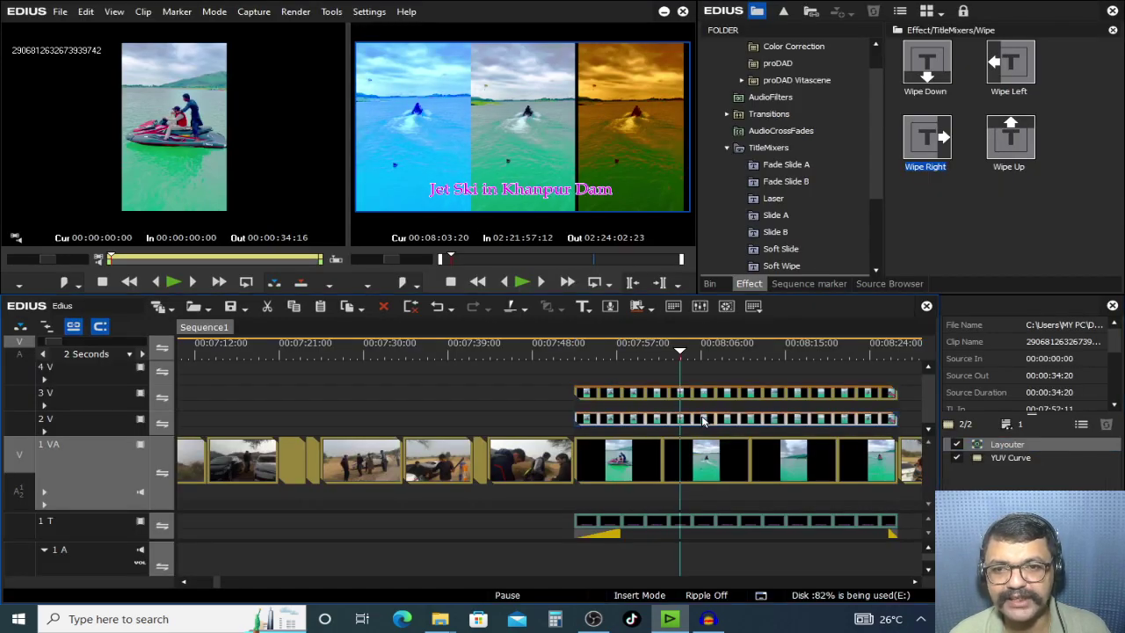
double_click(1010, 447)
key(F7)
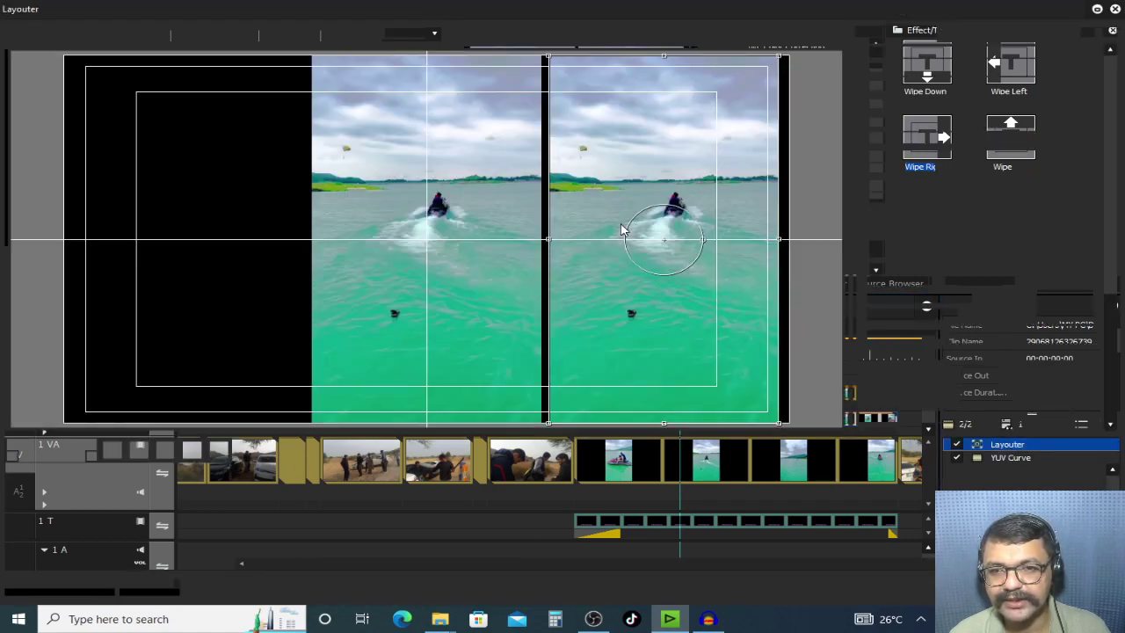
drag(547, 242, 540, 243)
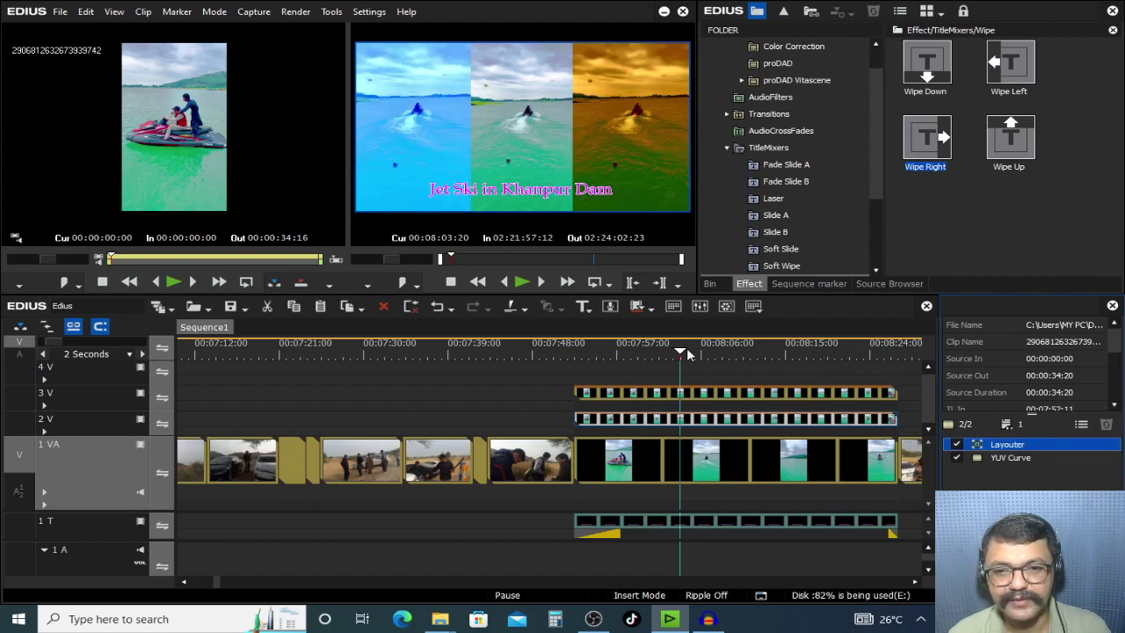
Step: Preview the gap-free three-clip layout full screen, including playback from the start of the clips at 00:07:52:11
click(687, 355)
key(space)
double_click(602, 192)
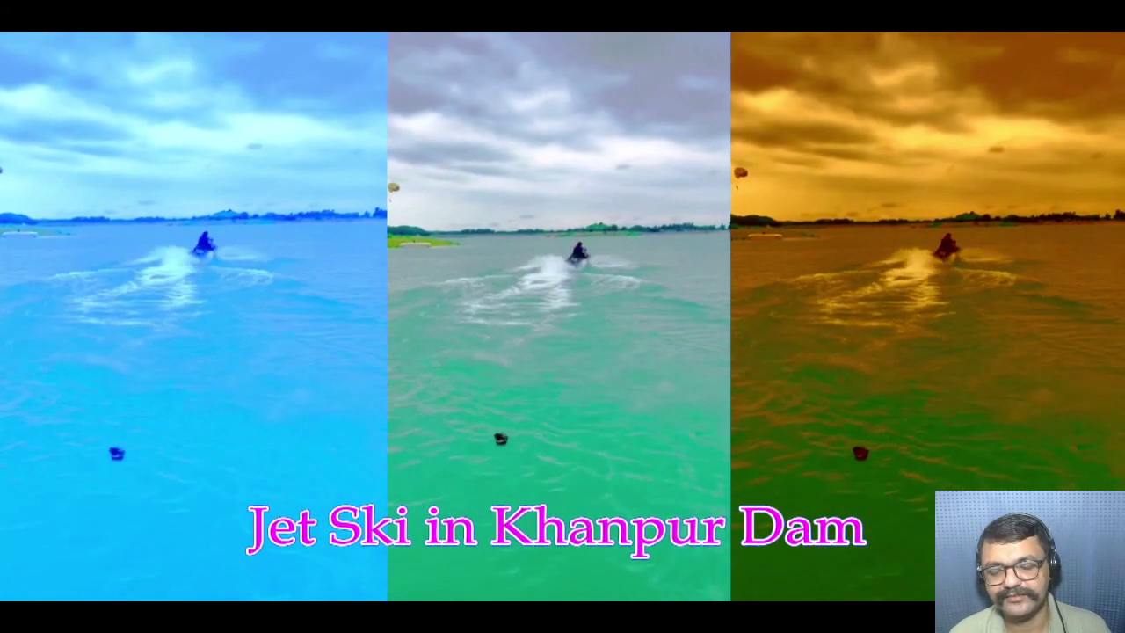
double_click(656, 416)
click(575, 351)
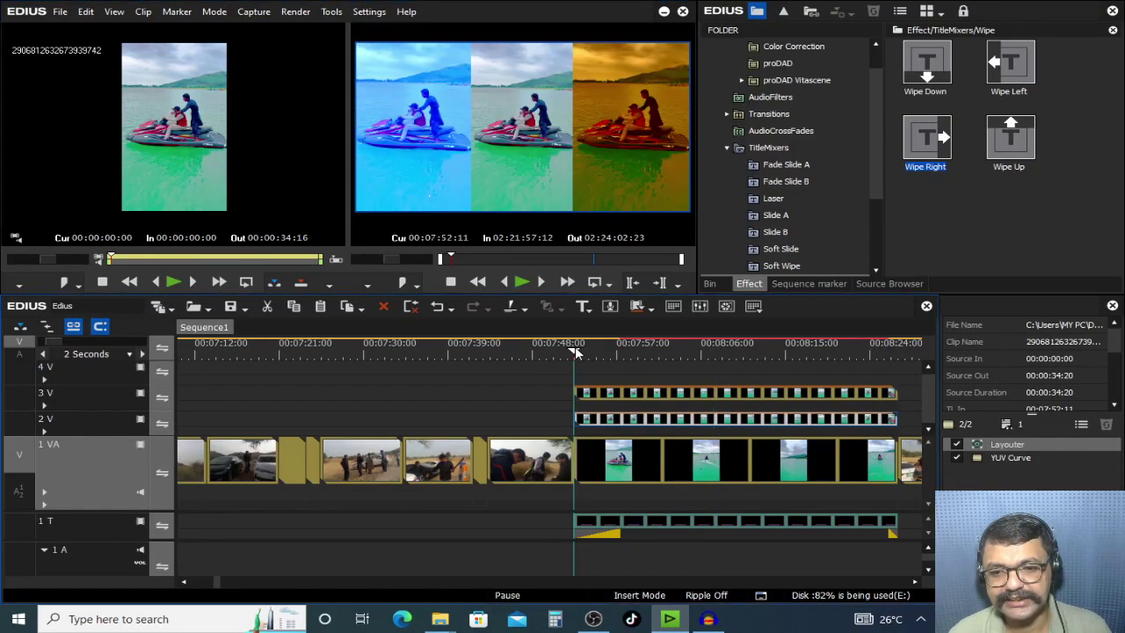
key(F11)
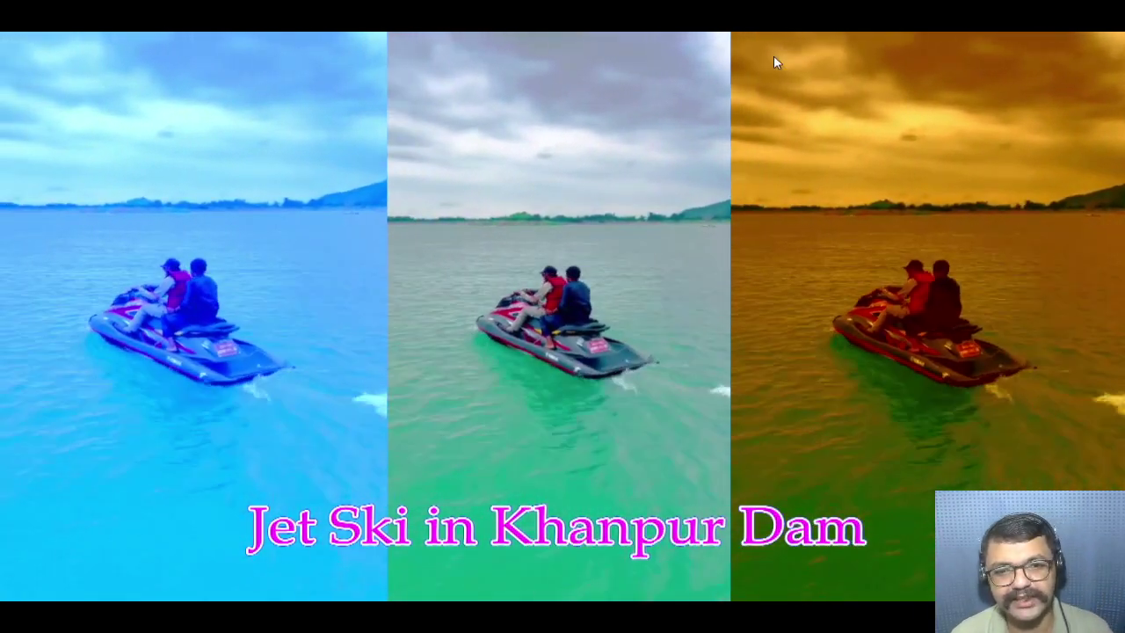
key(Escape)
Step: Replace the title's wipe-in with the Laser Down title mixer and move the playhead near the title's end, at 00:08:26:02
click(778, 197)
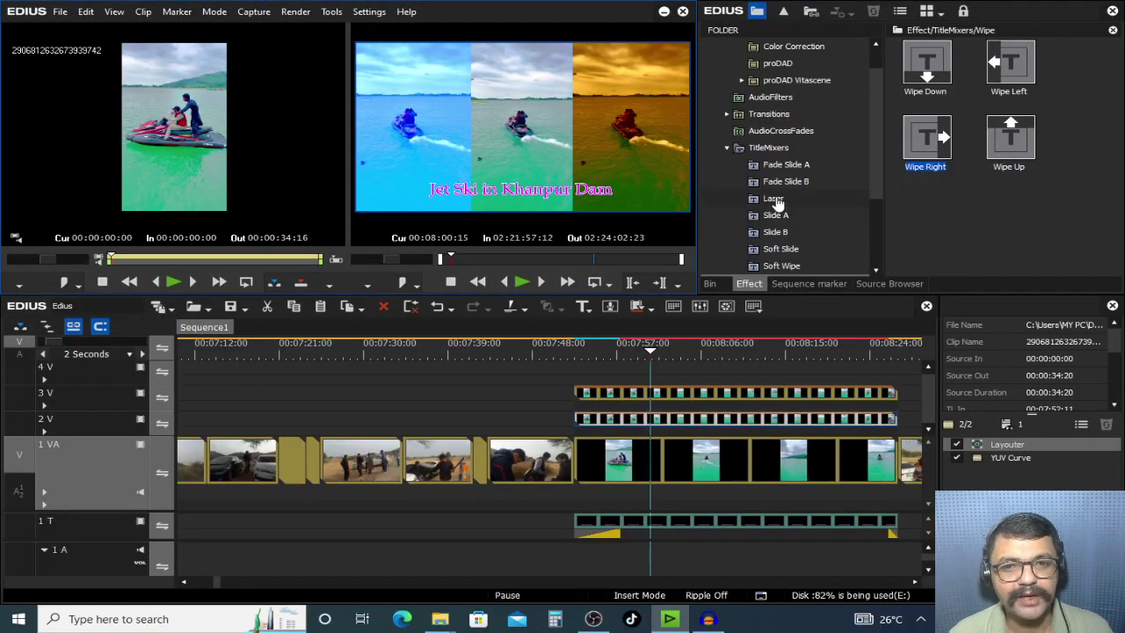
drag(928, 72, 605, 538)
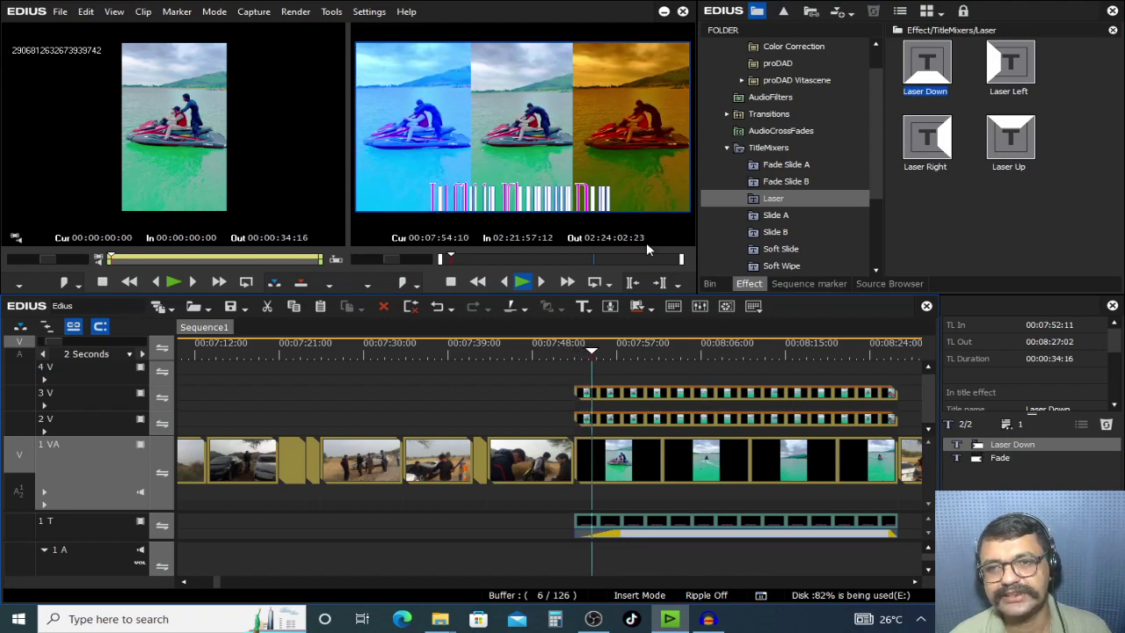
drag(853, 352, 886, 368)
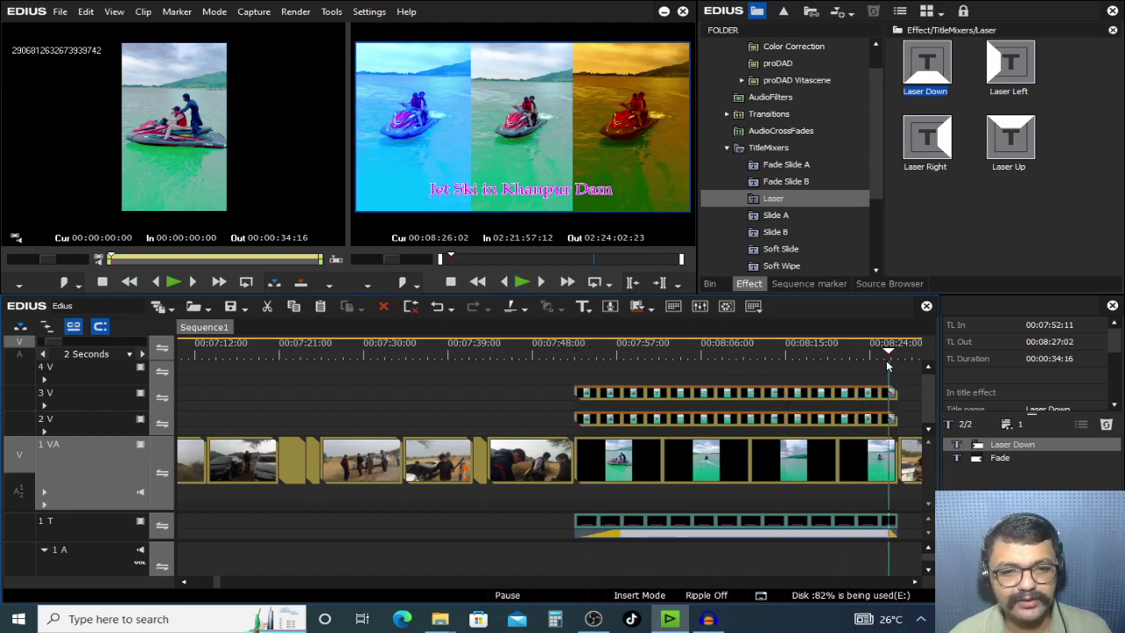
Step: Replace the fade at the title's end with the Soft Slide Up title mixer and preview it full screen from 00:08:23:15
click(780, 249)
drag(1009, 140, 869, 560)
click(865, 352)
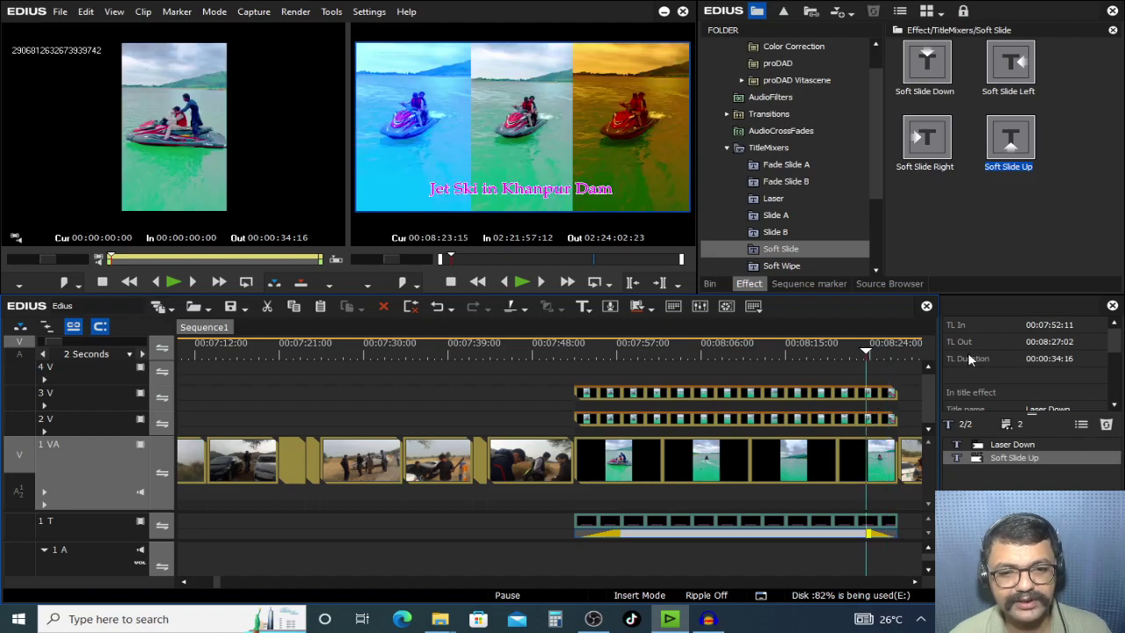
double_click(483, 101)
key(space)
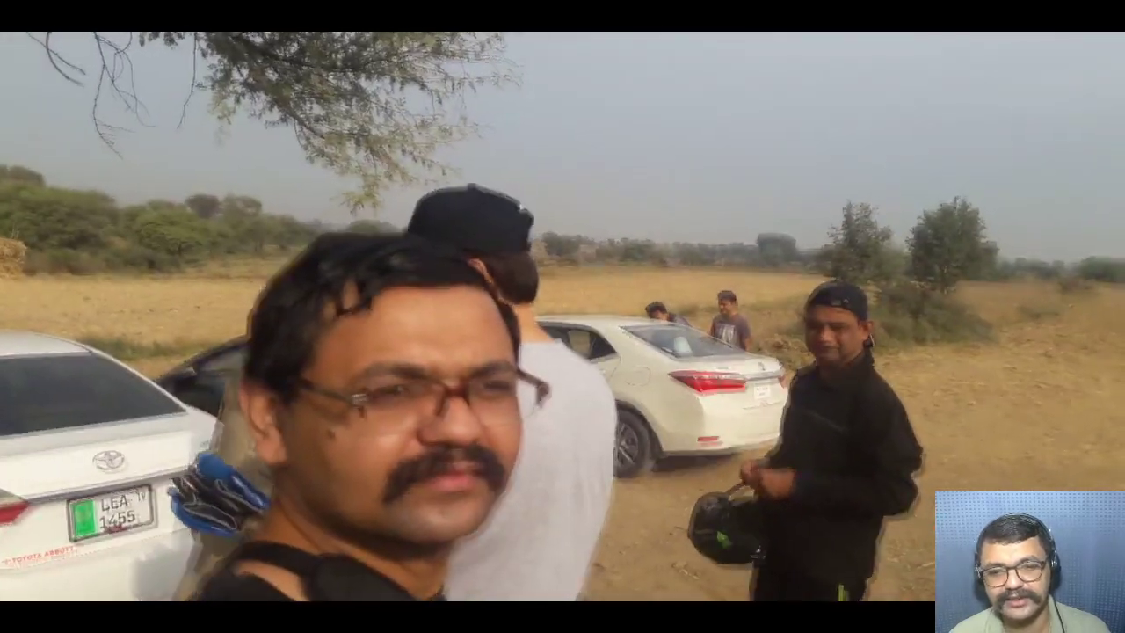
key(Escape)
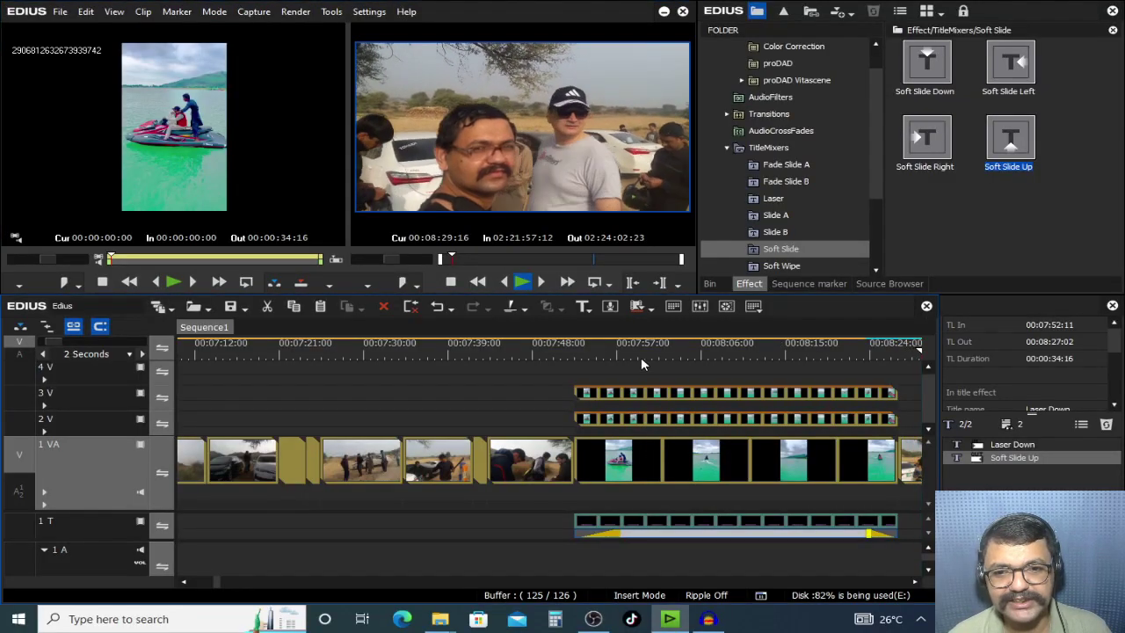
Step: Look through the sequence from the jet ski clips to the paragliding footage around 03:04:55:00 for another layout example
key(Home)
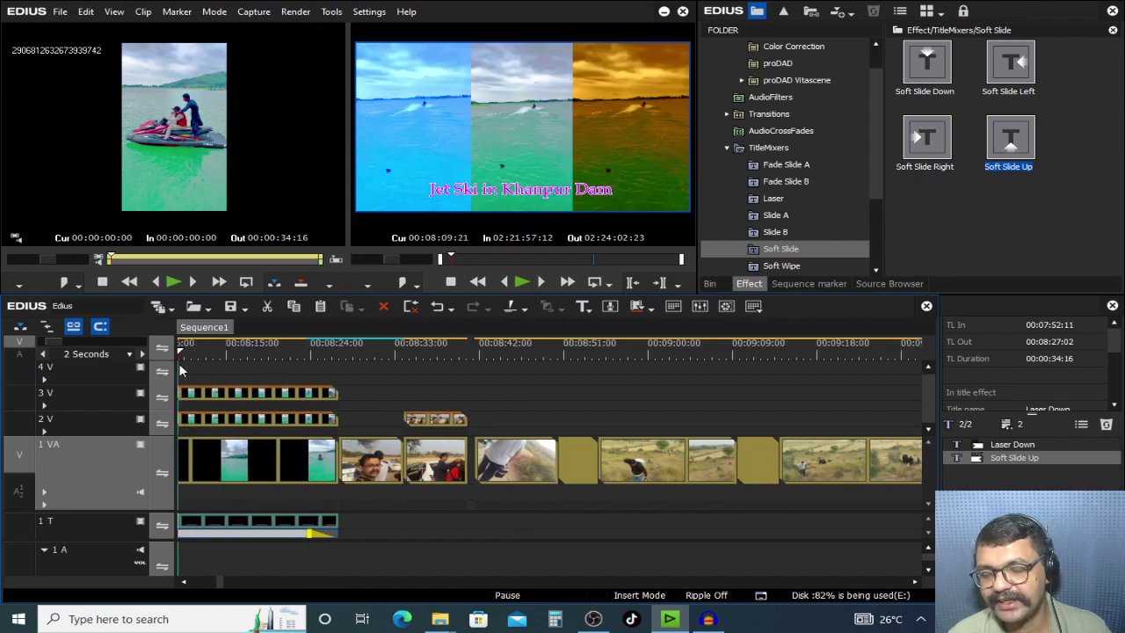
drag(174, 366, 444, 470)
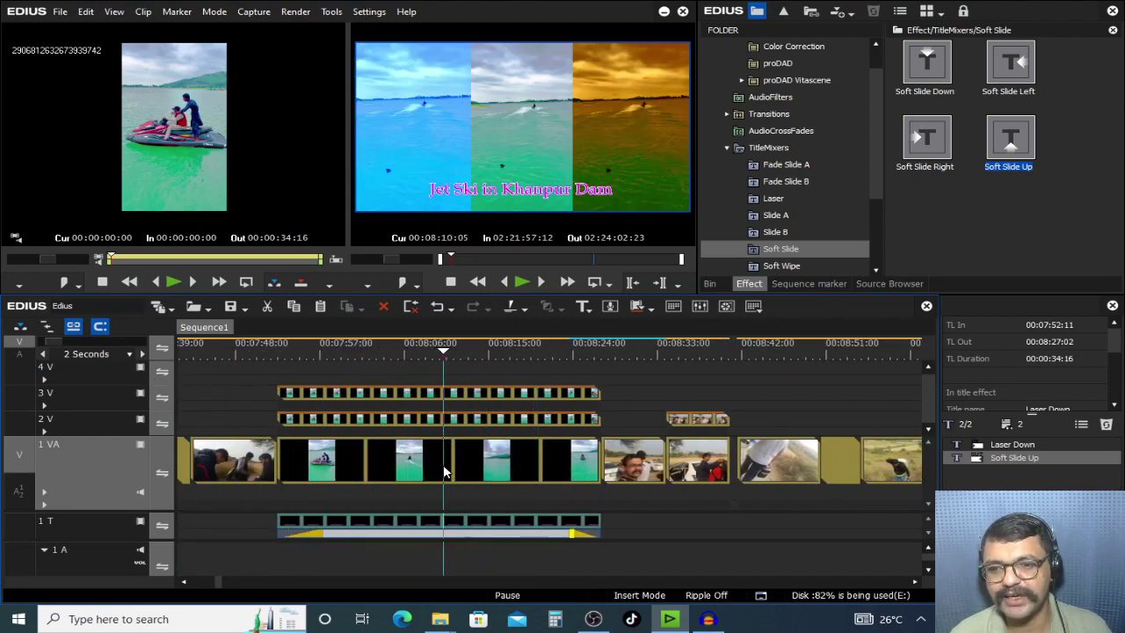
click(443, 466)
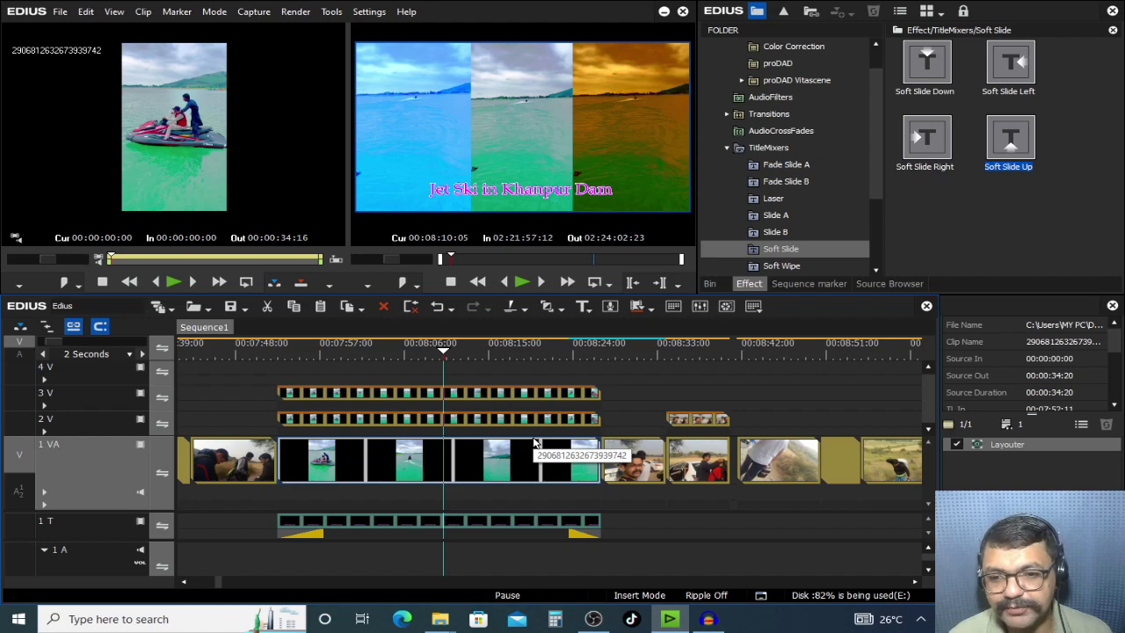
click(517, 347)
scroll(539, 418, down, 10)
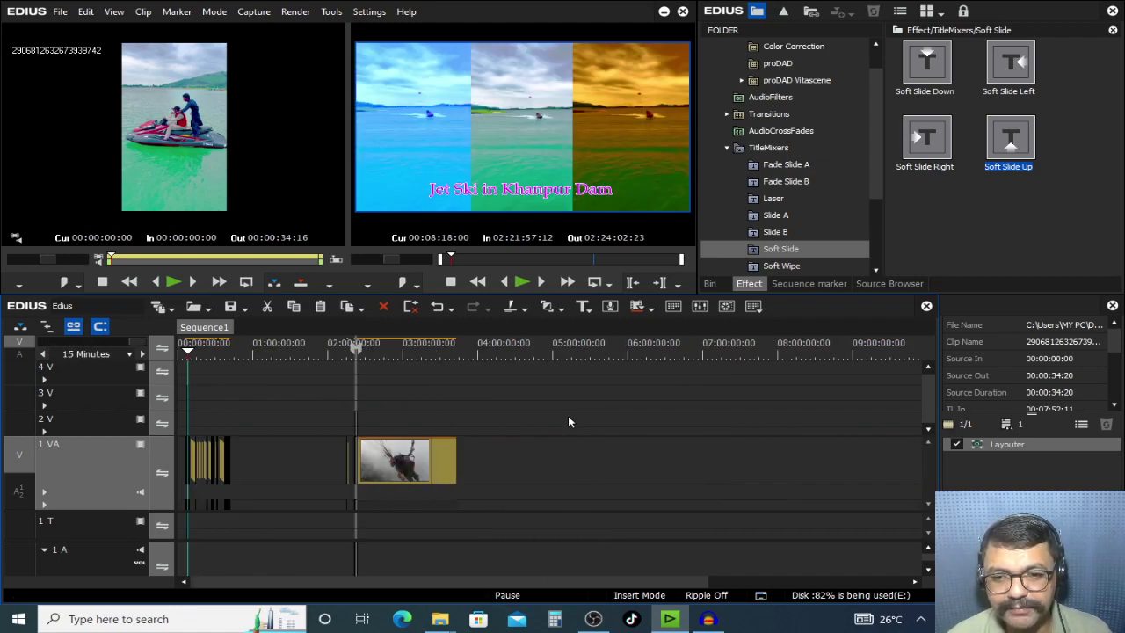
click(356, 345)
scroll(363, 370, up, 5)
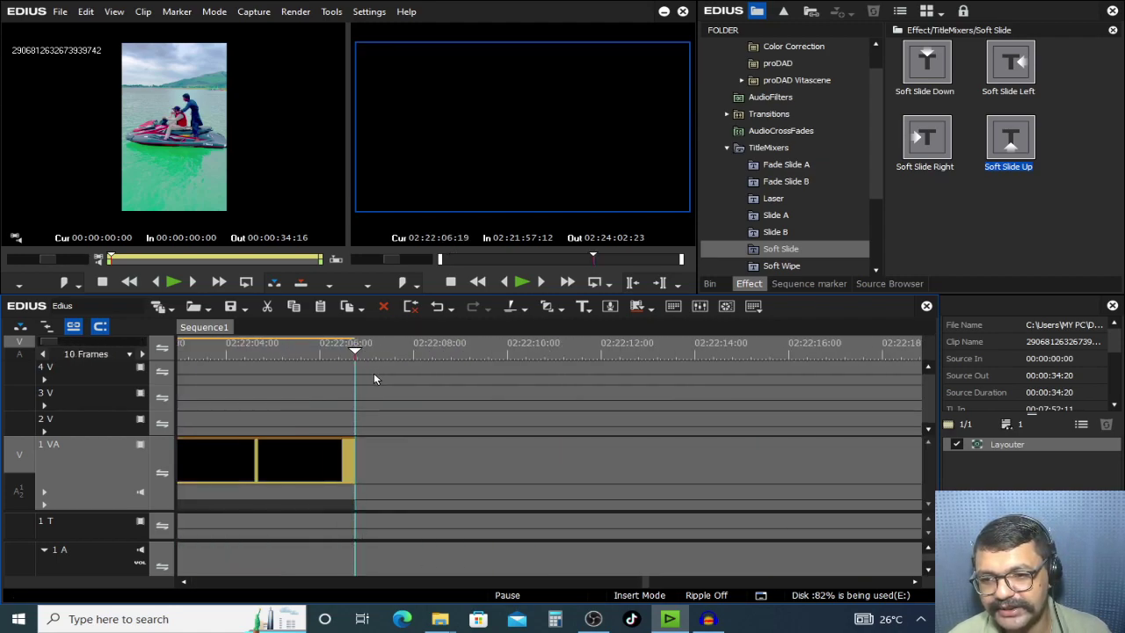
drag(429, 346, 744, 404)
scroll(791, 357, down, 4)
click(920, 350)
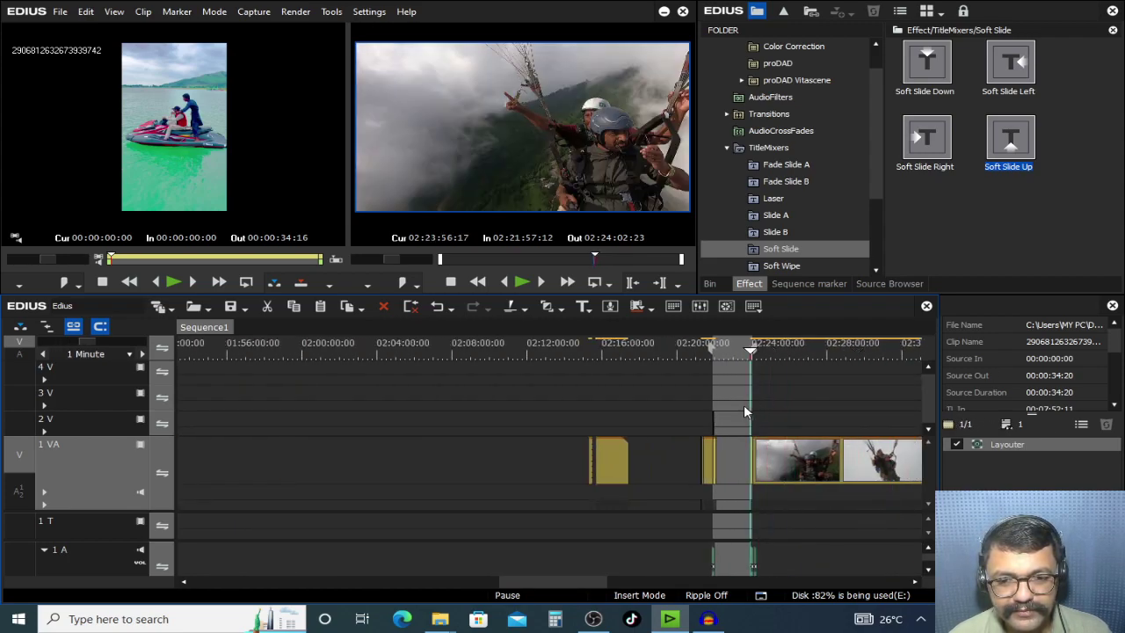
scroll(759, 444, down, 4)
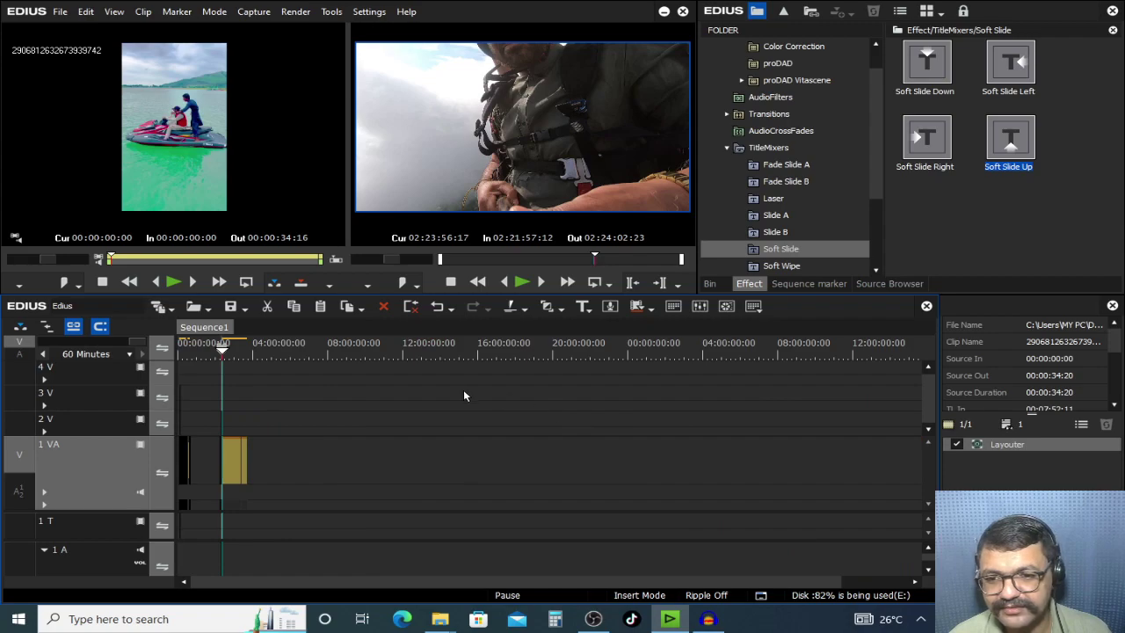
click(182, 348)
scroll(301, 377, up, 4)
drag(703, 350, 921, 386)
scroll(817, 474, down, 2)
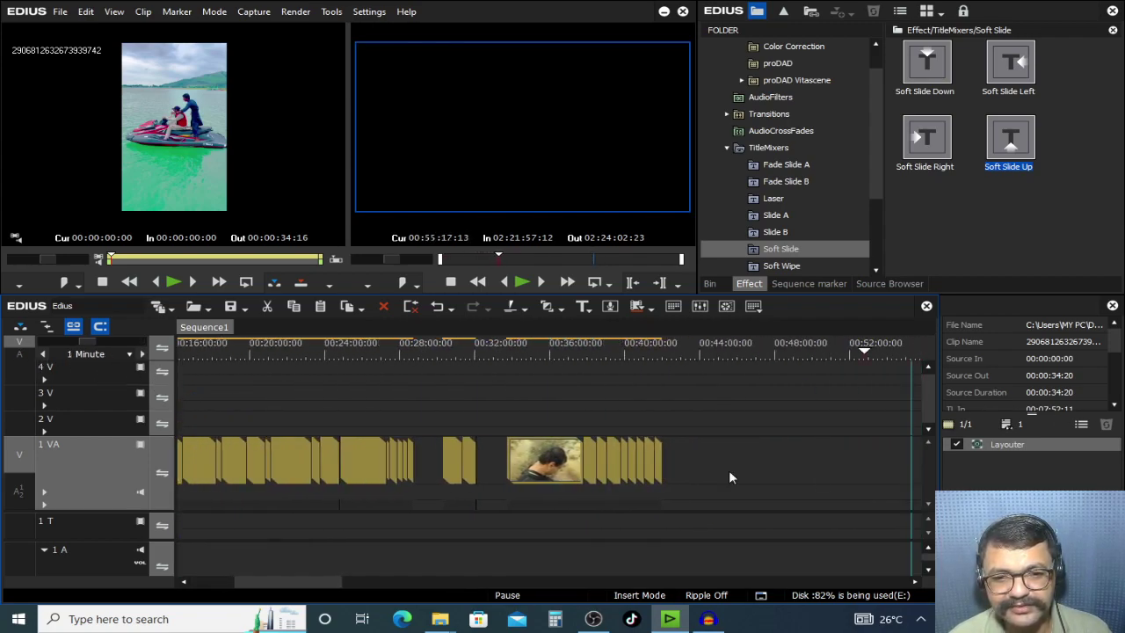
click(693, 379)
scroll(694, 381, up, 2)
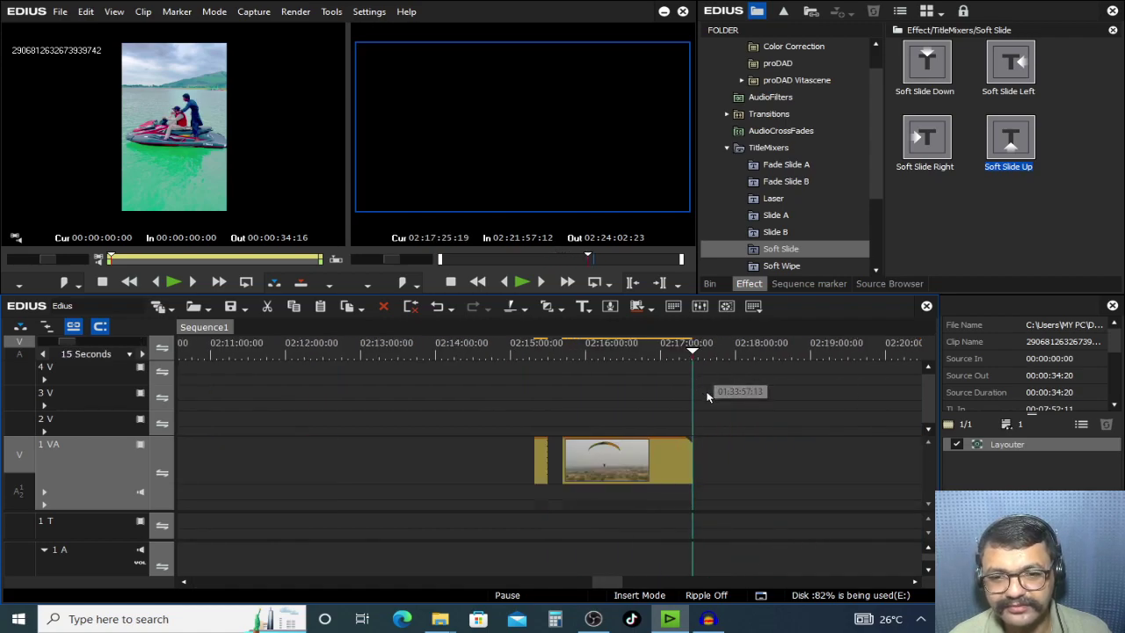
drag(519, 350, 567, 422)
scroll(560, 356, down, 3)
click(579, 378)
scroll(567, 423, down, 2)
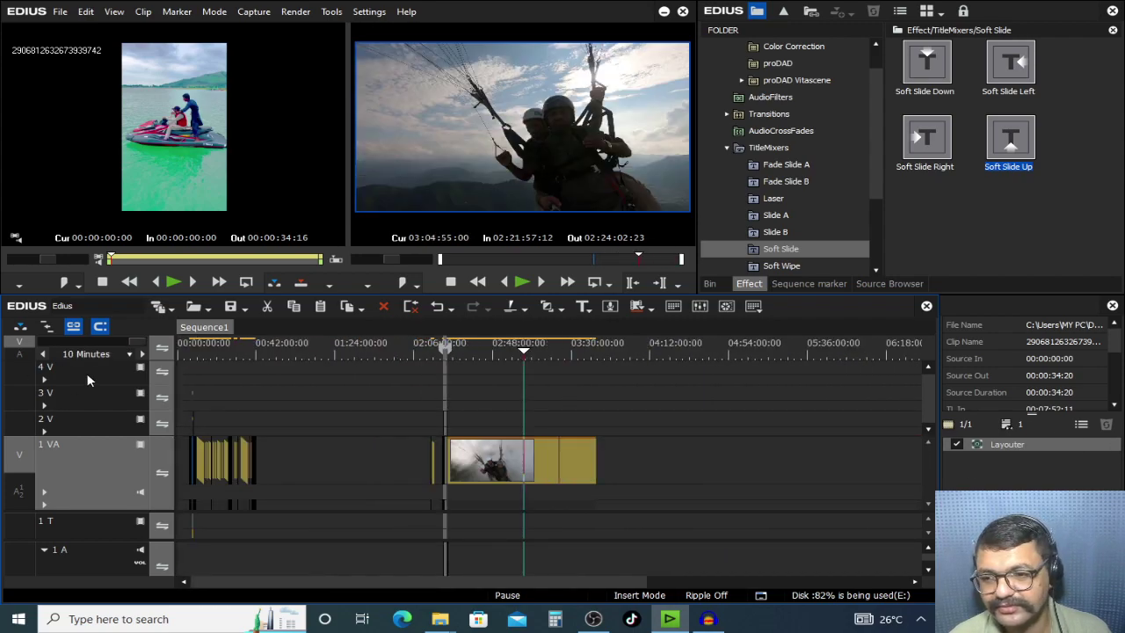
Step: Select the picture-in-picture clip on track 2 V at 00:08:37:03 and open its Layouter settings
click(190, 379)
scroll(190, 385, up, 7)
drag(710, 356, 723, 412)
scroll(754, 420, up, 2)
click(752, 422)
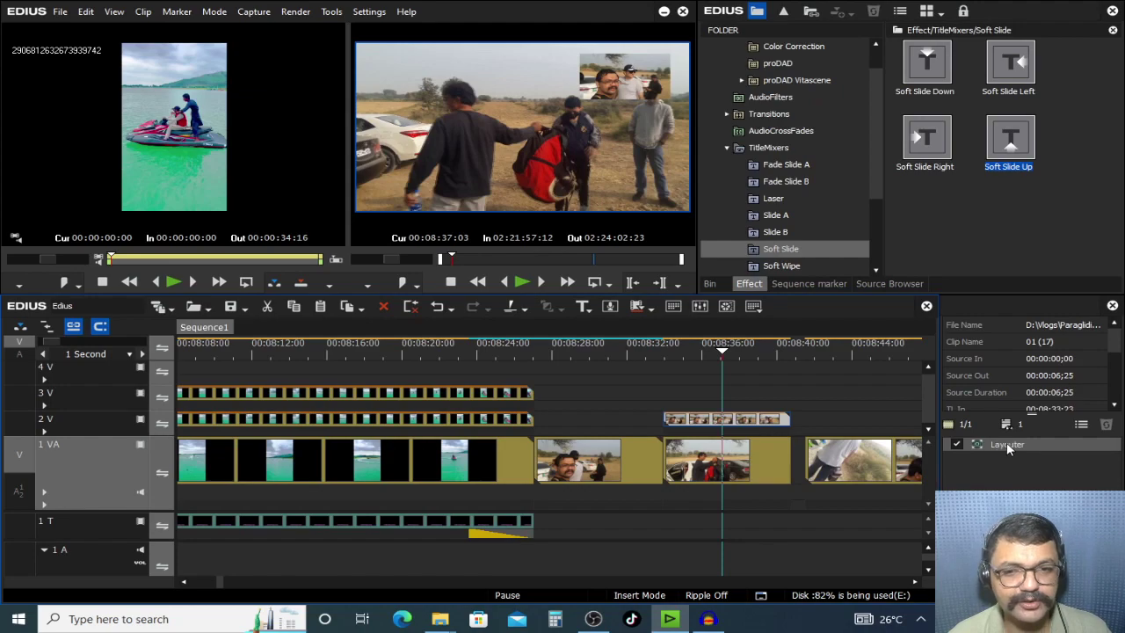
double_click(1006, 444)
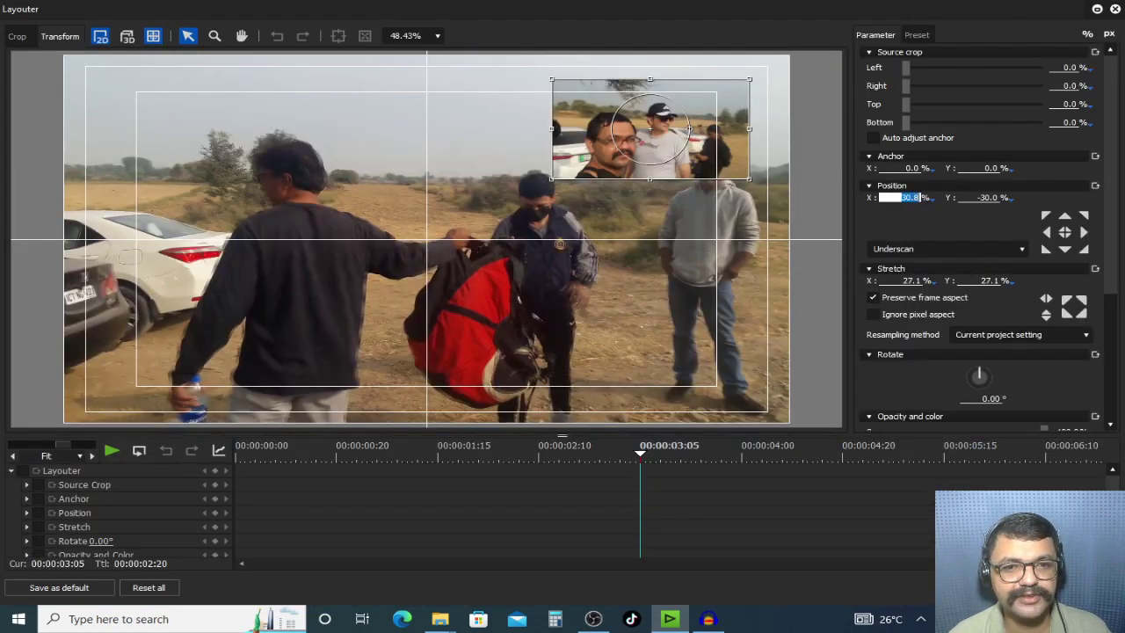
Step: Set the overlay clip's position to X 50% and Y 50% in the Layouter
text(50)
key(Return)
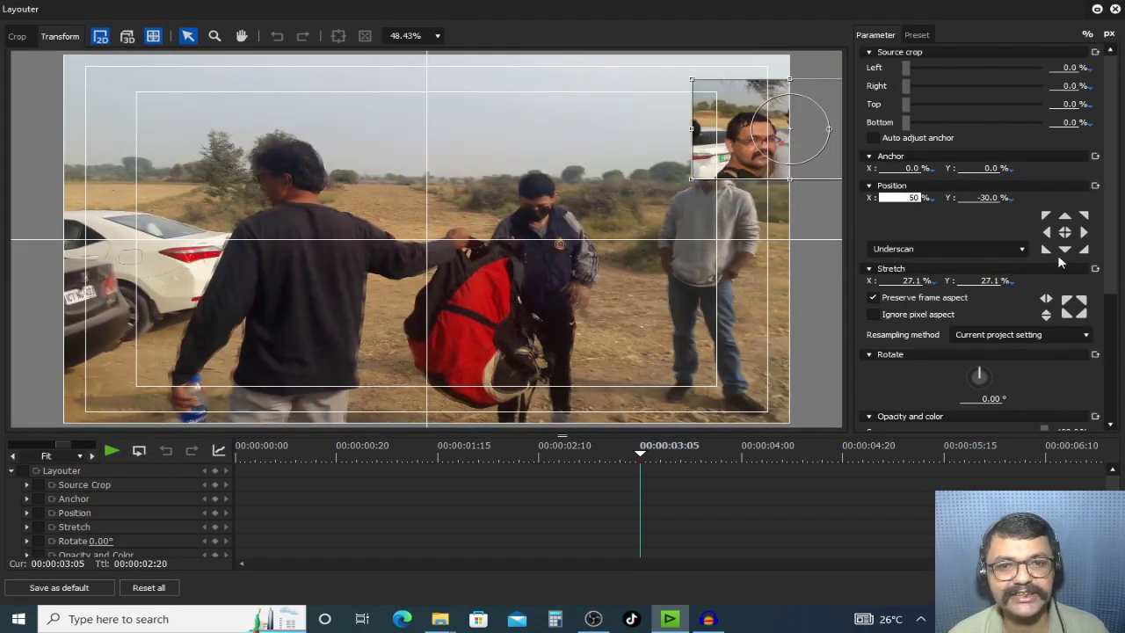
click(984, 199)
text(50)
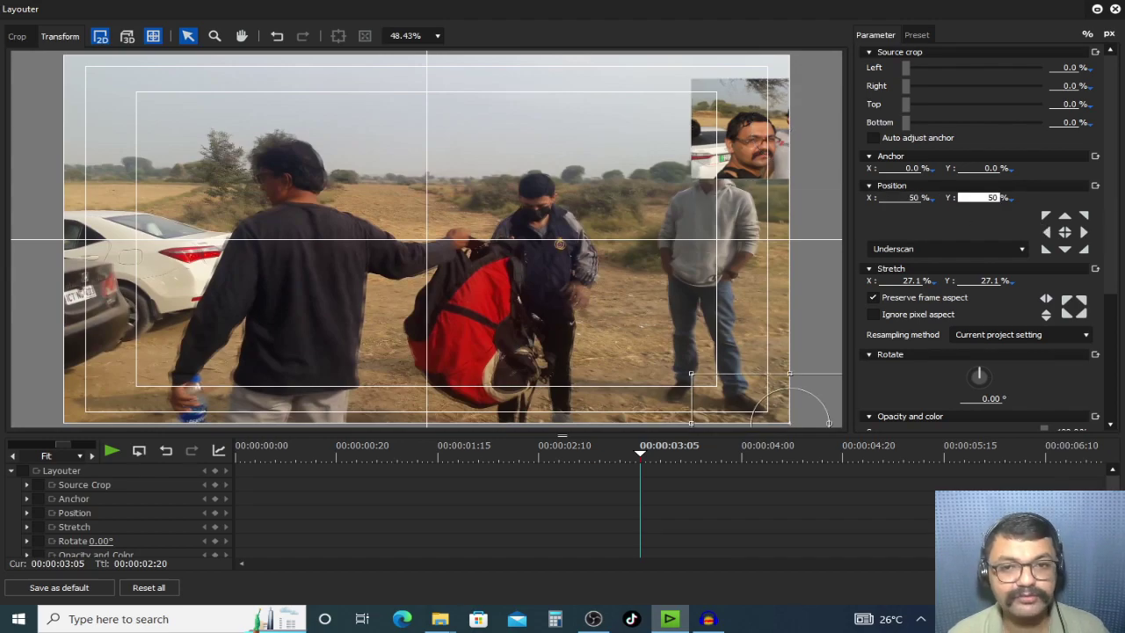
key(Return)
Step: Move the overlay clip back inside the frame at X 26.00% and set its Y position to 0
drag(756, 400, 631, 224)
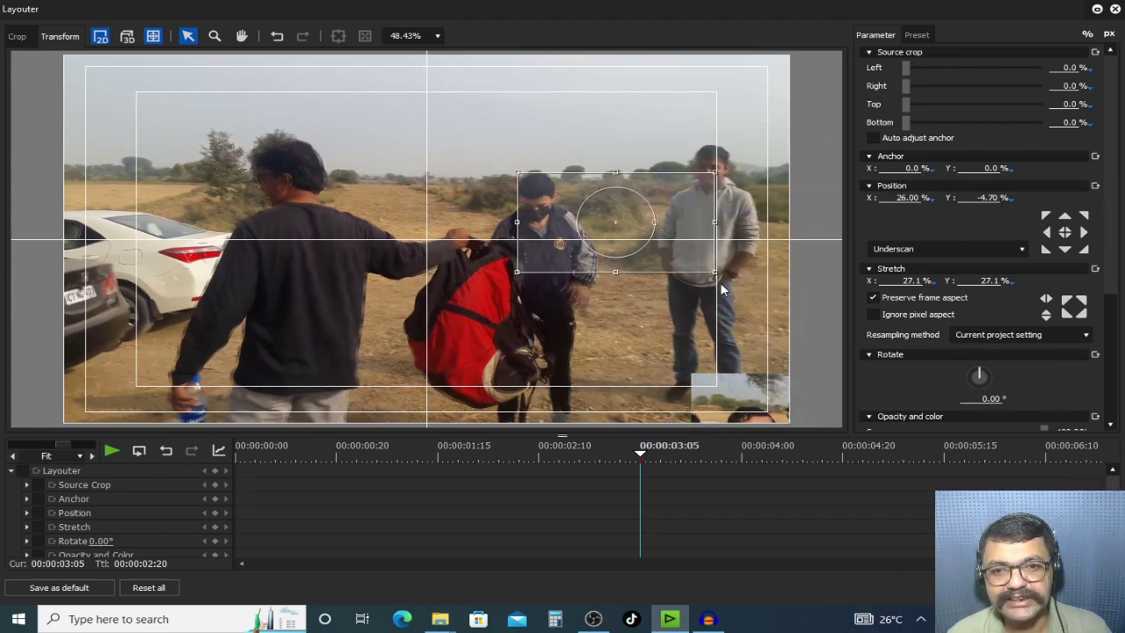
text(0)
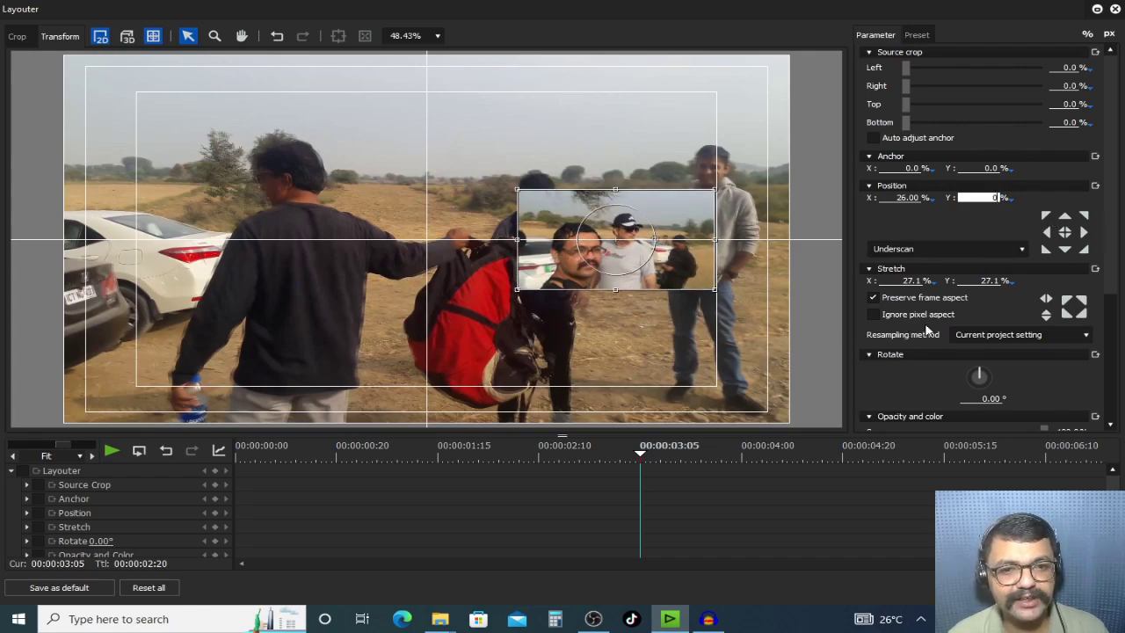
Step: Set the overlay clip's stretch to 50% and align it with the frame's right edge at X 24.80%
click(911, 281)
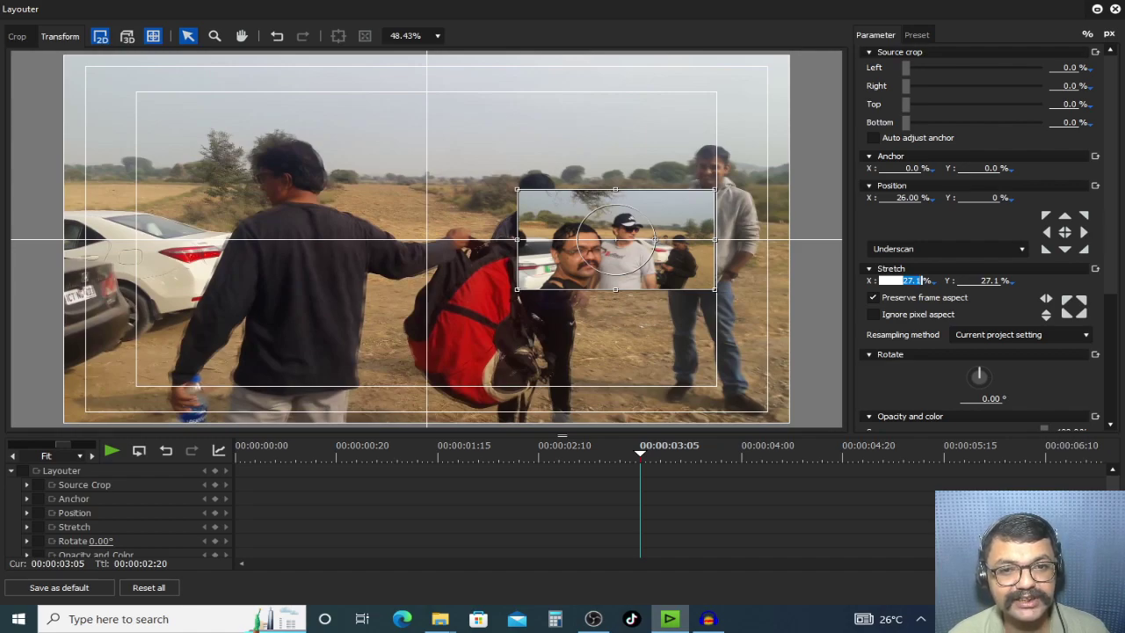
text(50)
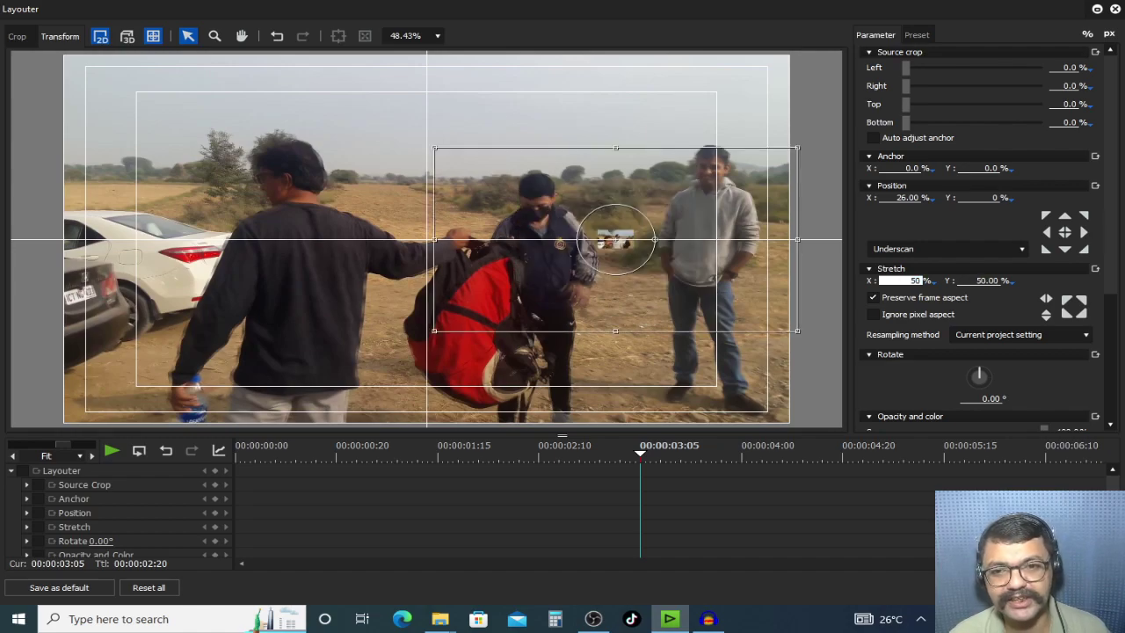
key(Return)
drag(686, 277, 680, 277)
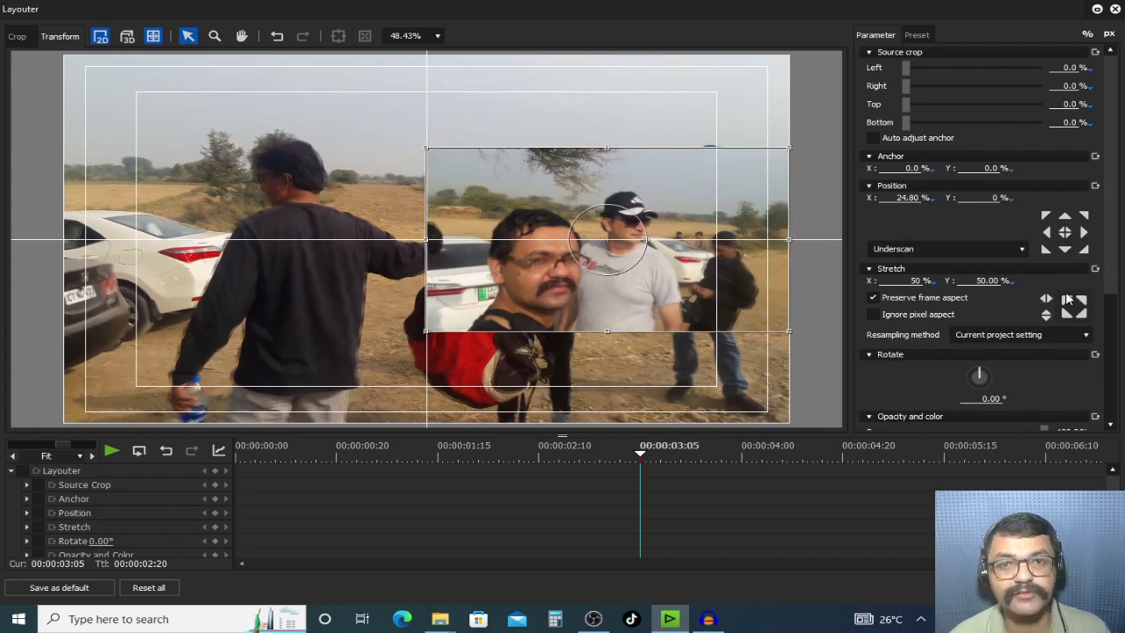
Step: Enlarge the overlay to 66.10% stretch, place it near the frame's centre at X 1.4%, Y 0.8%, and apply the layout
drag(1109, 272, 1121, 216)
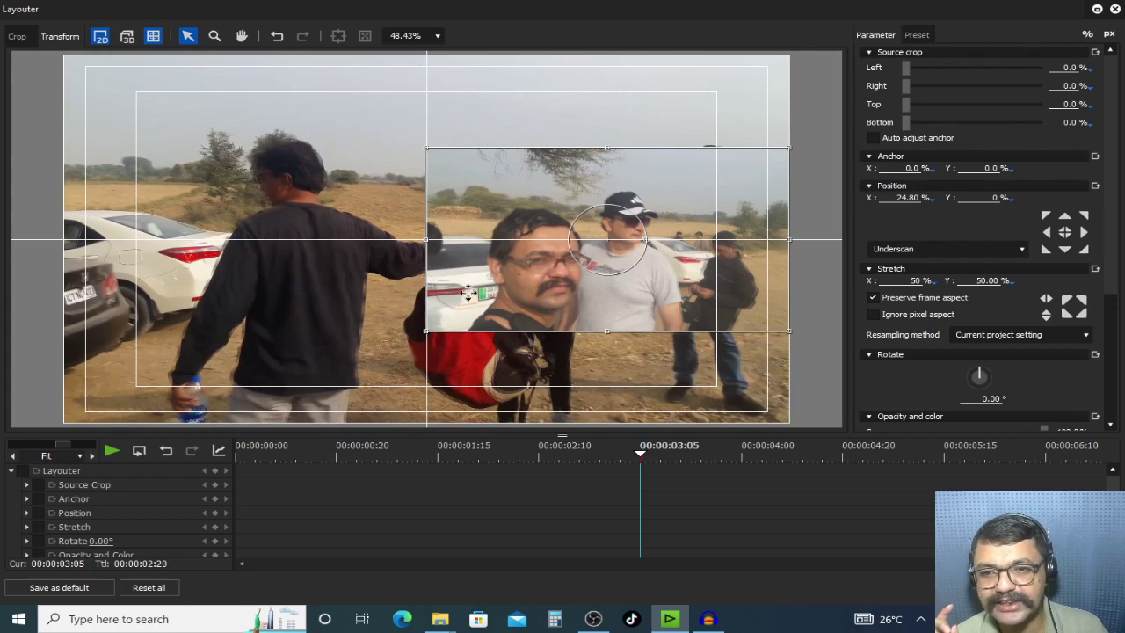
drag(468, 293, 279, 300)
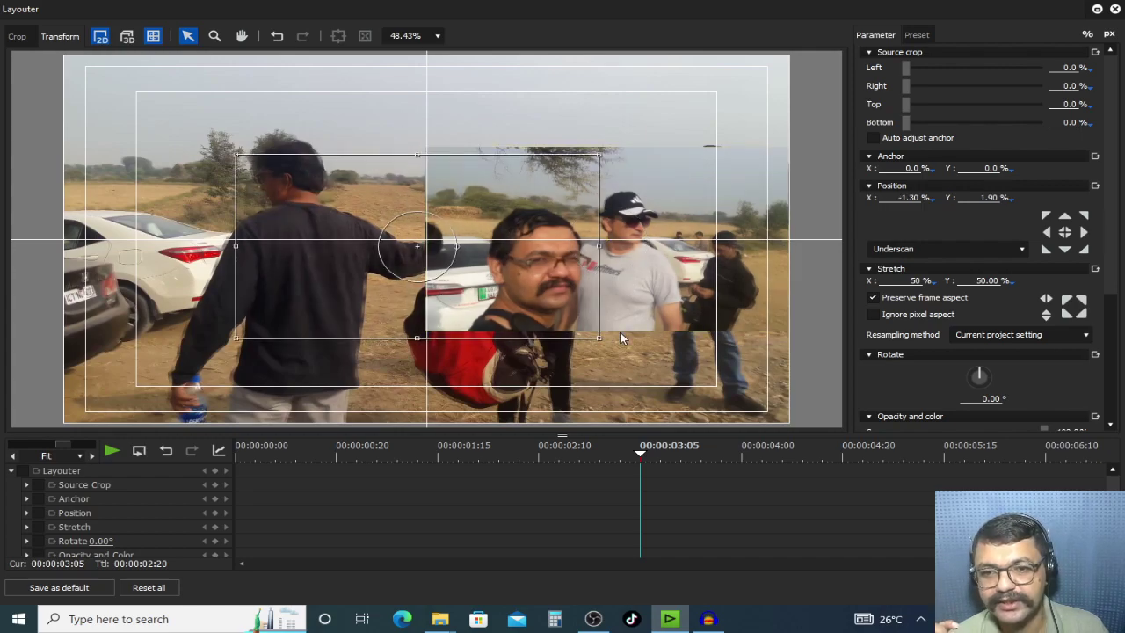
drag(599, 338, 659, 367)
drag(479, 291, 498, 288)
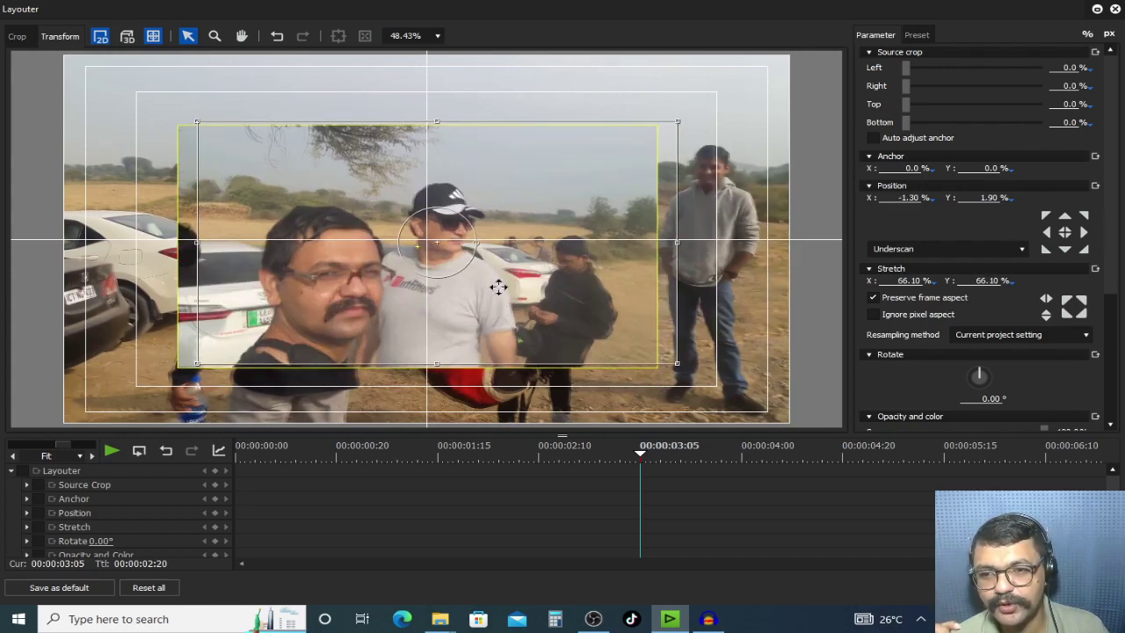
click(1011, 587)
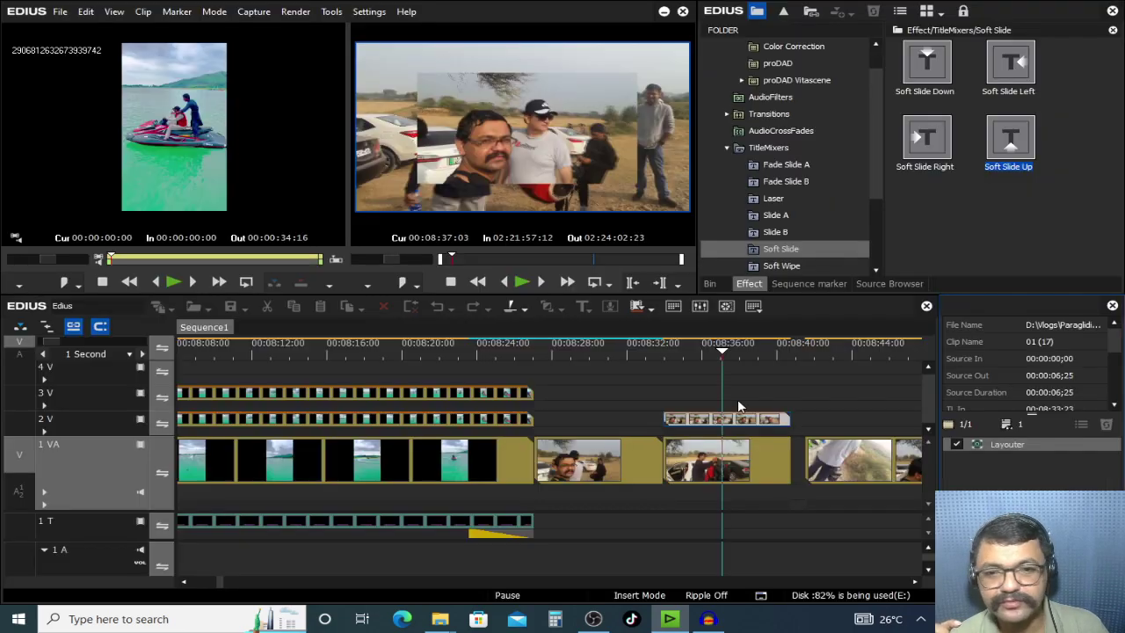
Step: Preview the resized picture-in-picture overlay full screen, starting shortly before 00:08:37:03
click(702, 350)
double_click(498, 119)
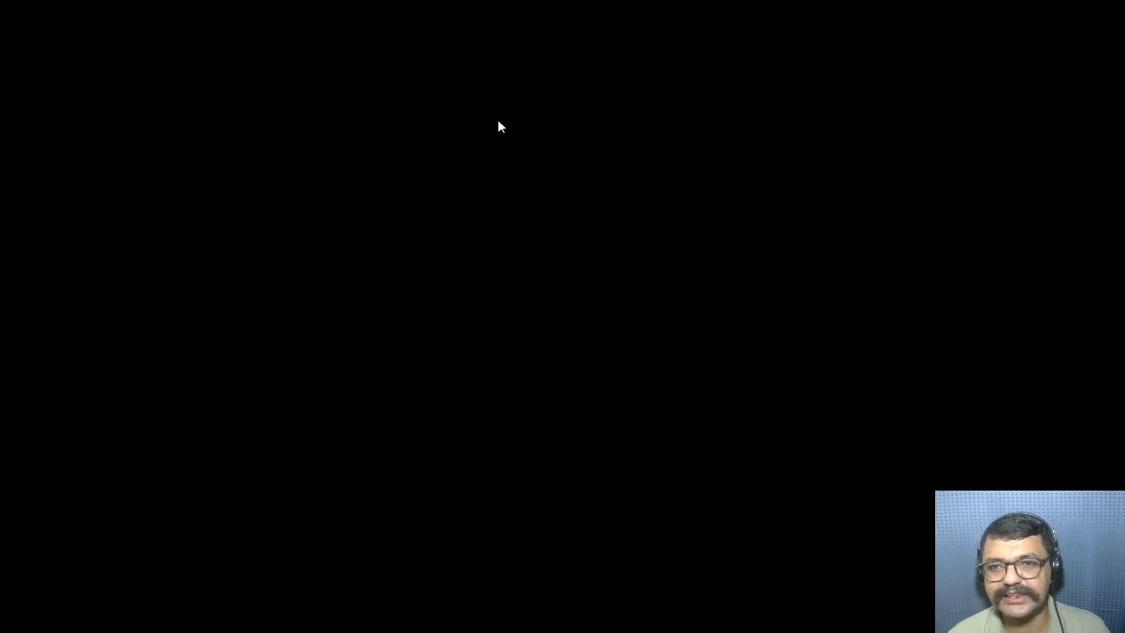
key(space)
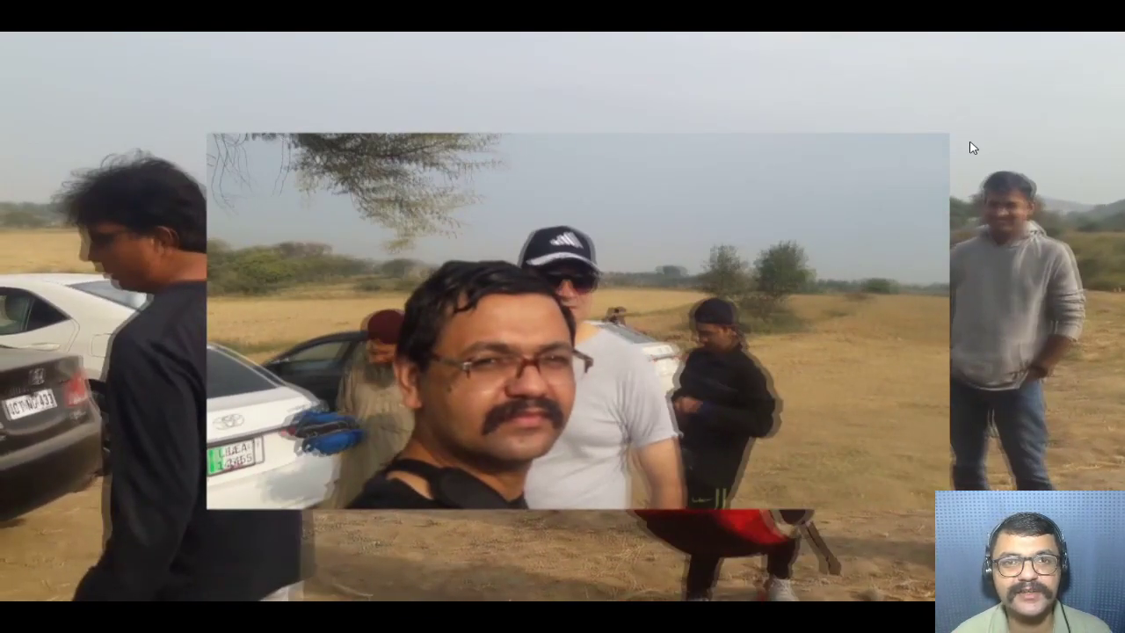
key(Escape)
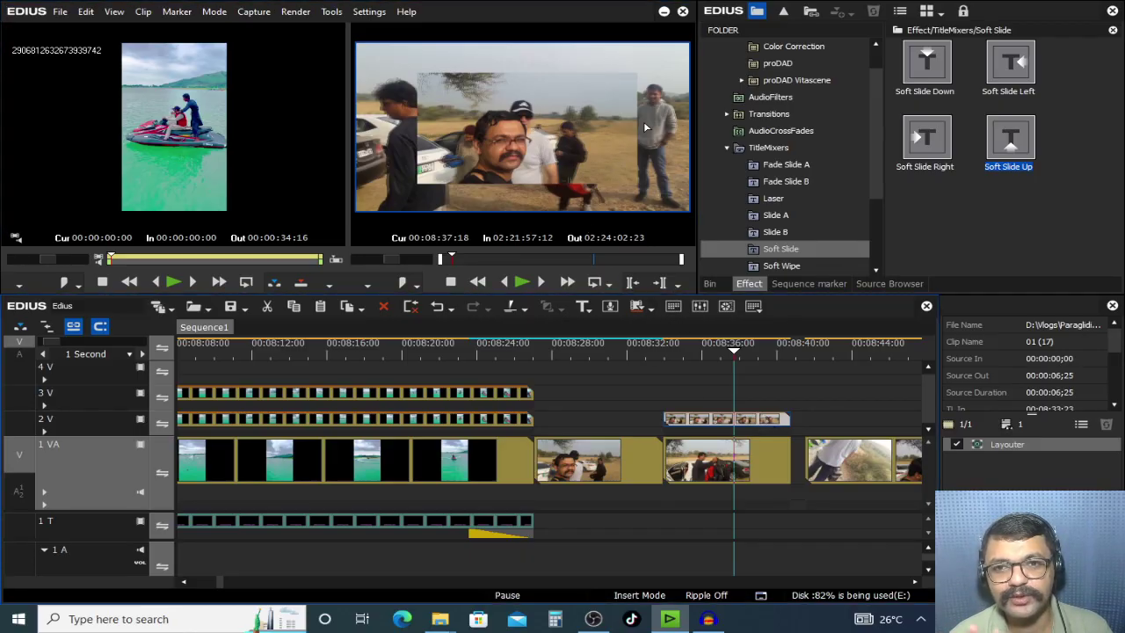
Step: Reopen the overlay clip's Layouter and enable a soft edge of 223.0 px
double_click(1009, 444)
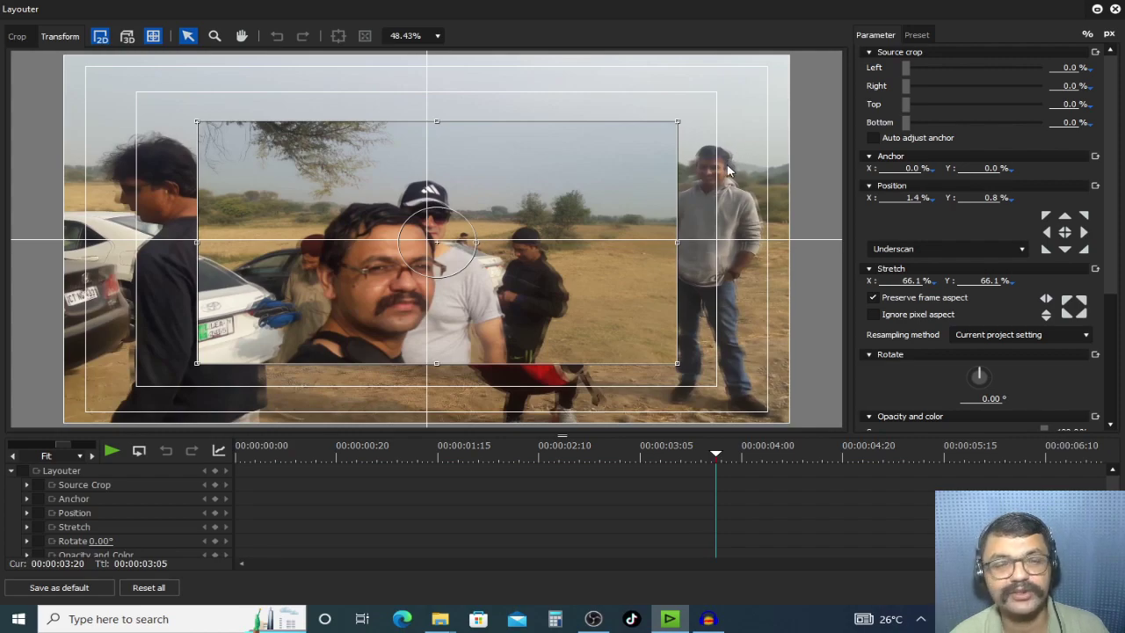
scroll(1109, 169, down, 5)
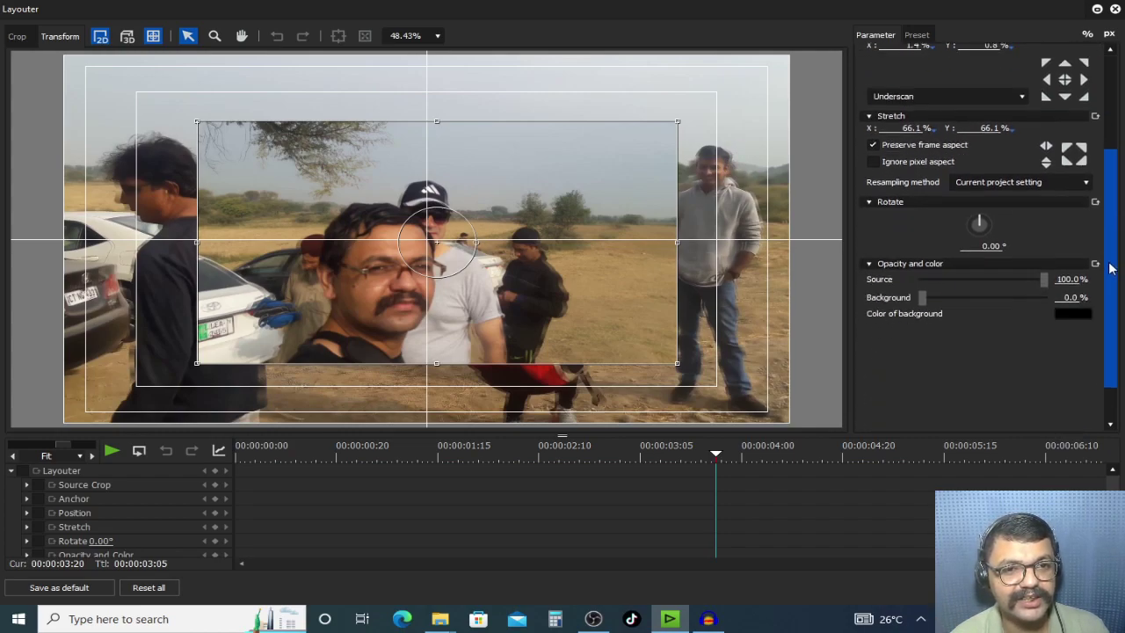
scroll(1110, 170, up, 5)
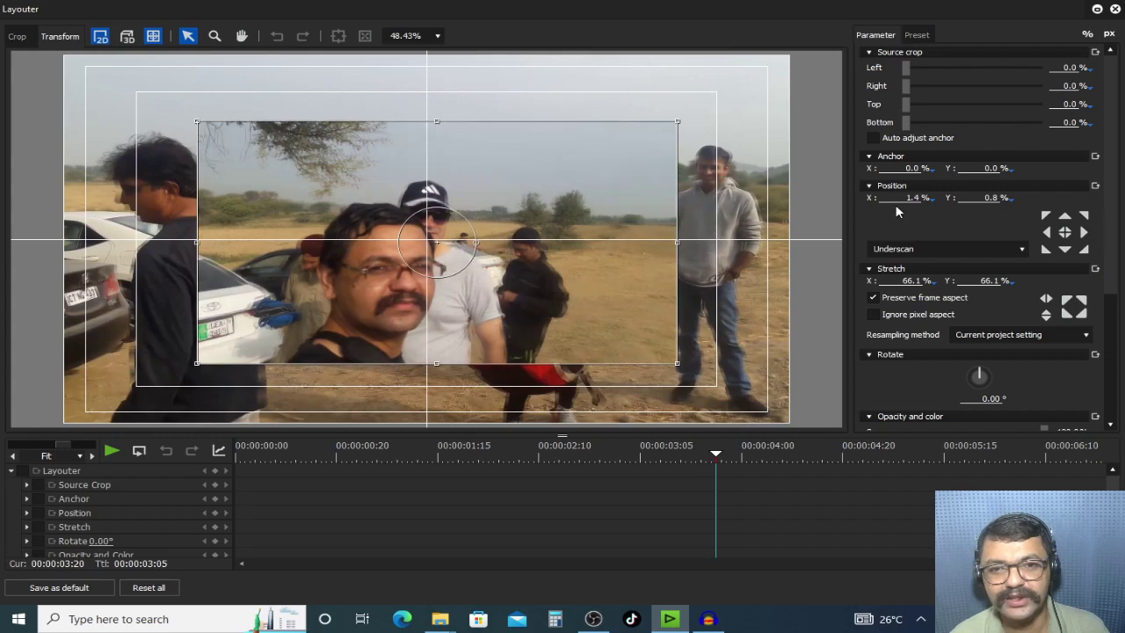
drag(1109, 202, 1117, 329)
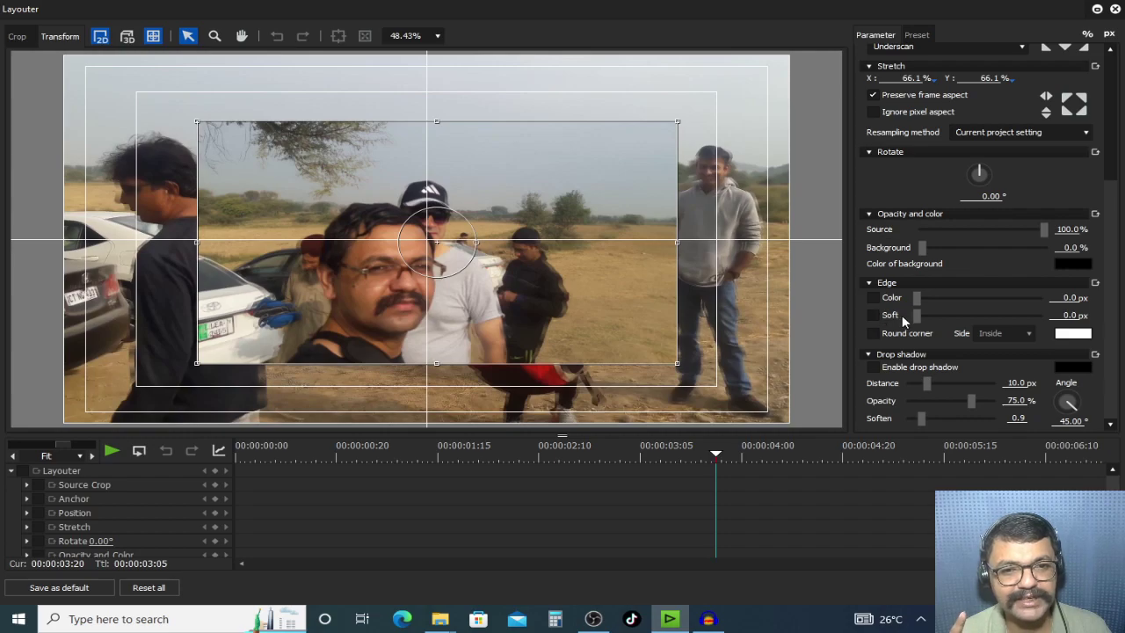
drag(973, 318, 982, 317)
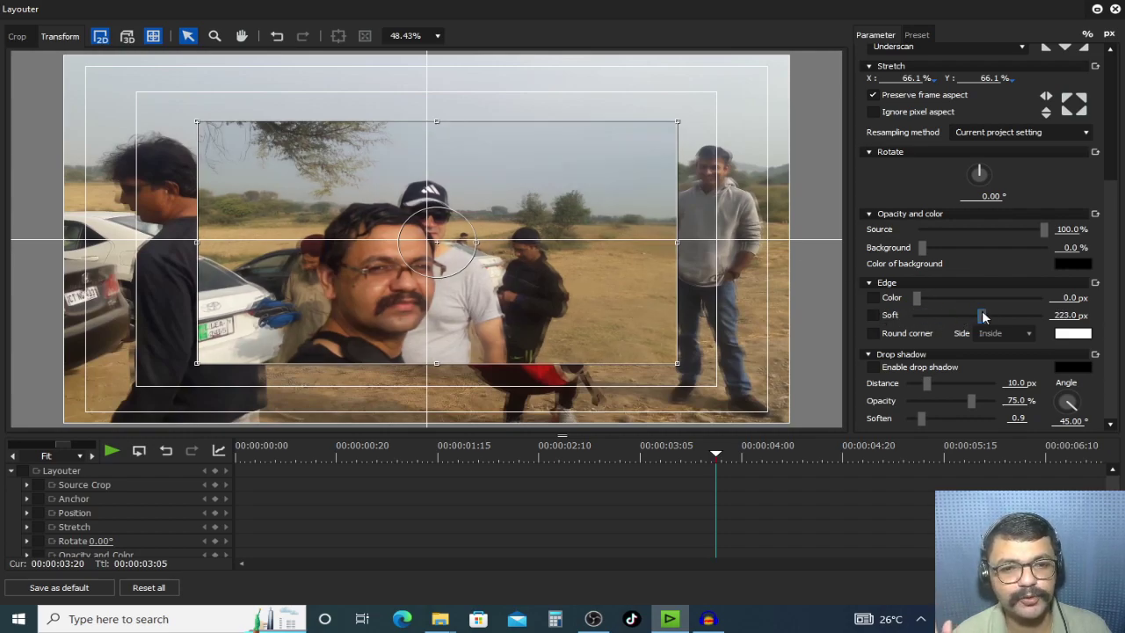
click(874, 315)
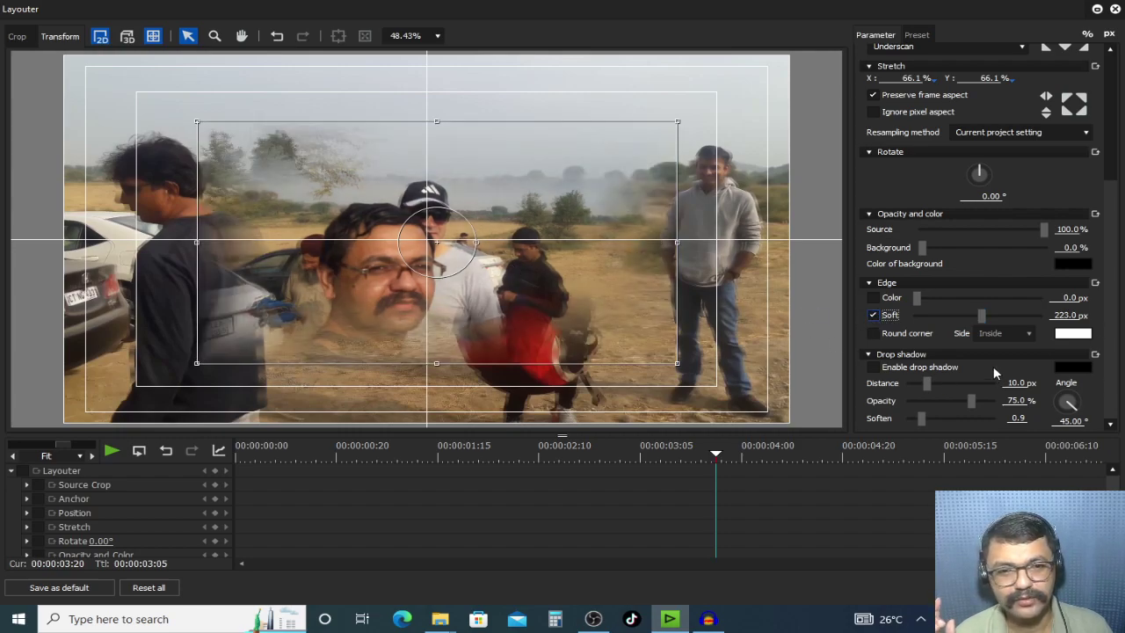
Step: Enlarge the overlay to 69.90% stretch, readjust its soft edge width, apply the layout and close the full-screen preview
drag(981, 315, 943, 327)
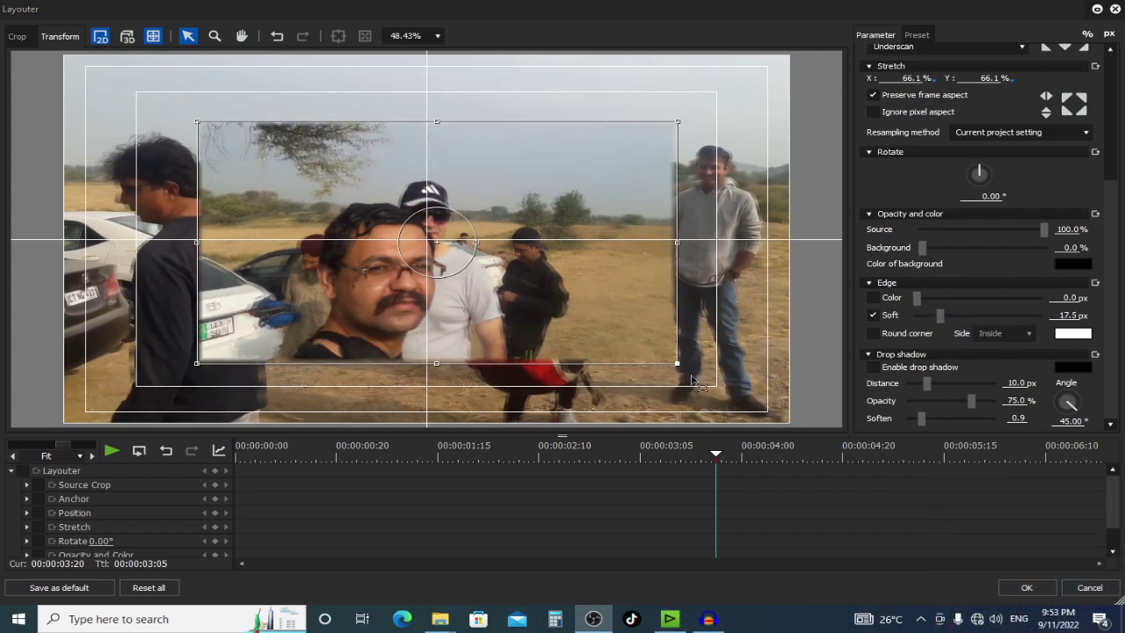
drag(693, 381, 706, 388)
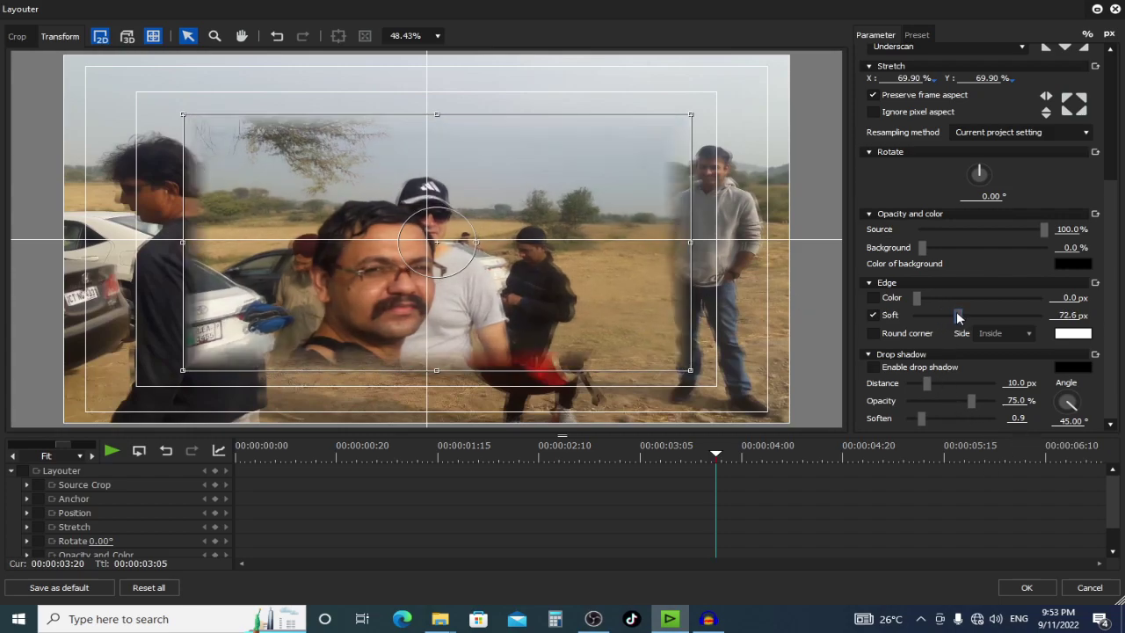
drag(960, 320, 756, 331)
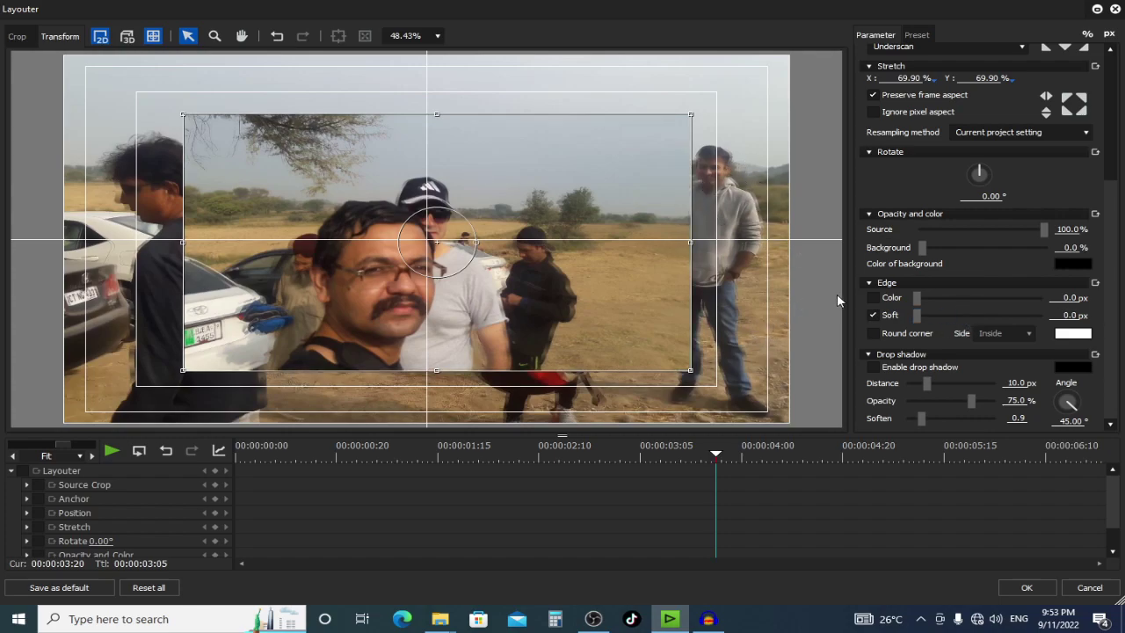
drag(973, 324, 990, 322)
click(1027, 589)
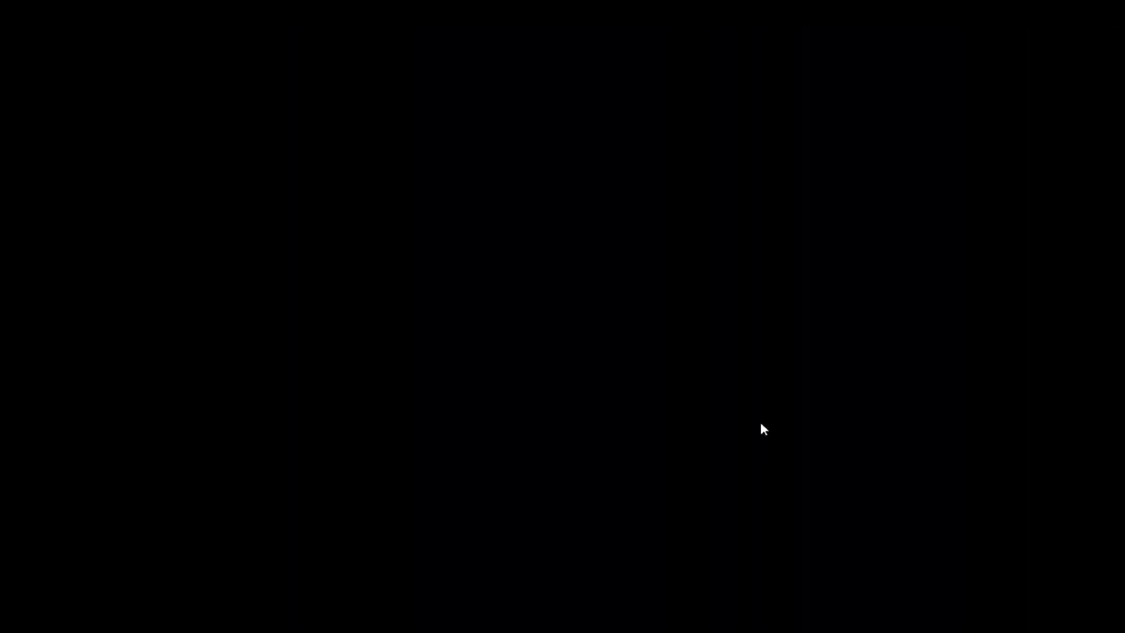
key(Escape)
Step: Shrink the 1 VA clip beneath the overlay to 55.80% stretch, place it at X -20.90%, Y 13.80%, and apply
click(697, 350)
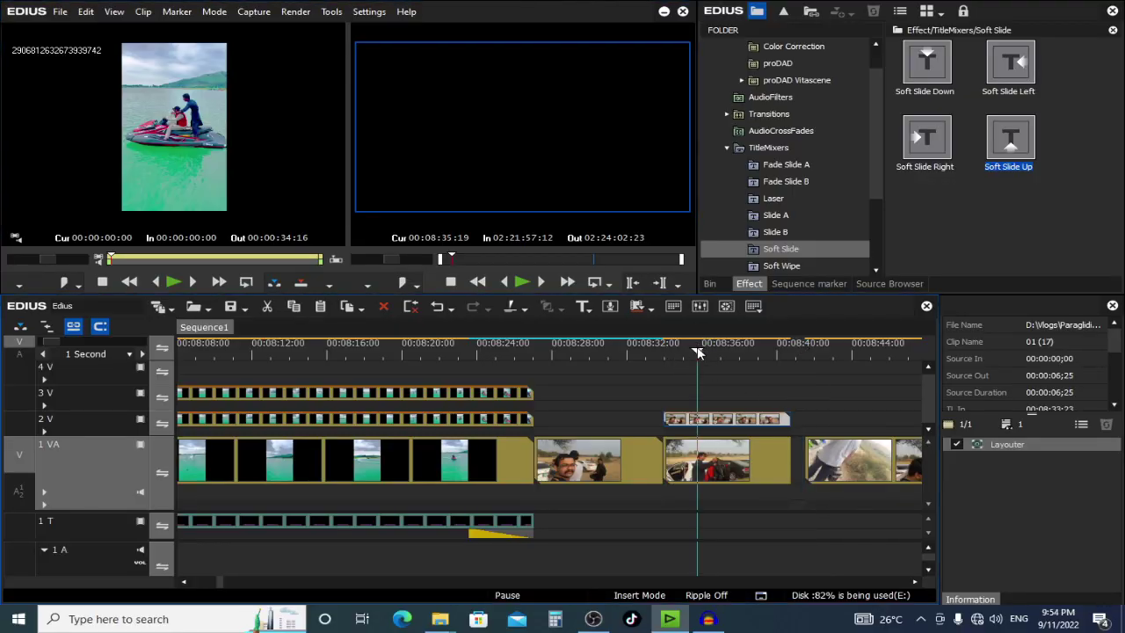
click(718, 457)
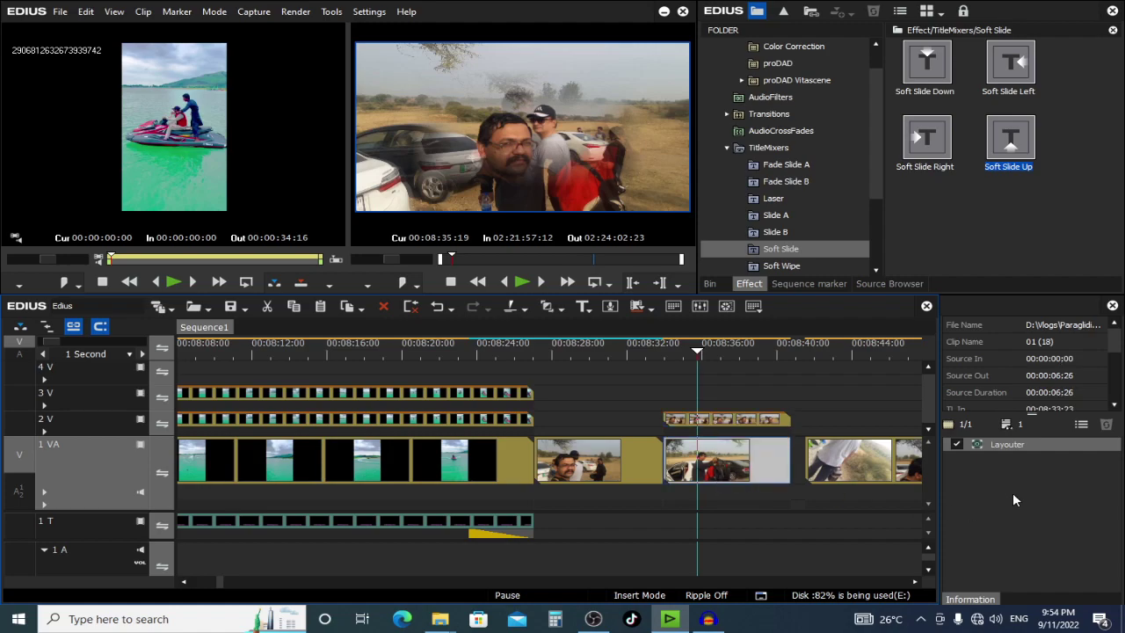
double_click(994, 446)
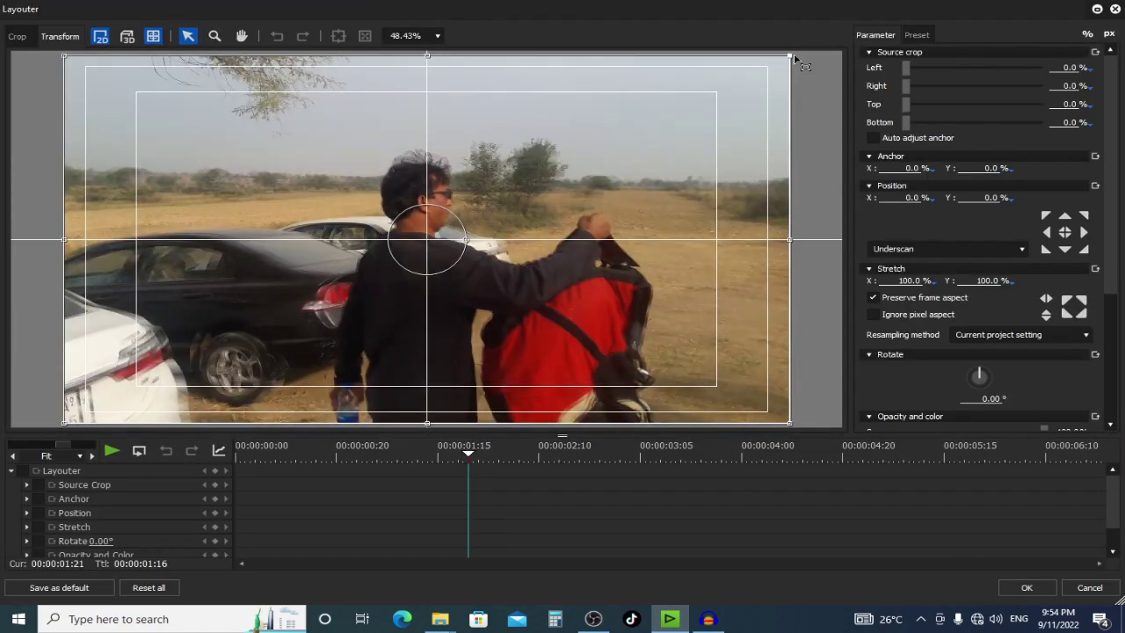
drag(793, 54, 629, 139)
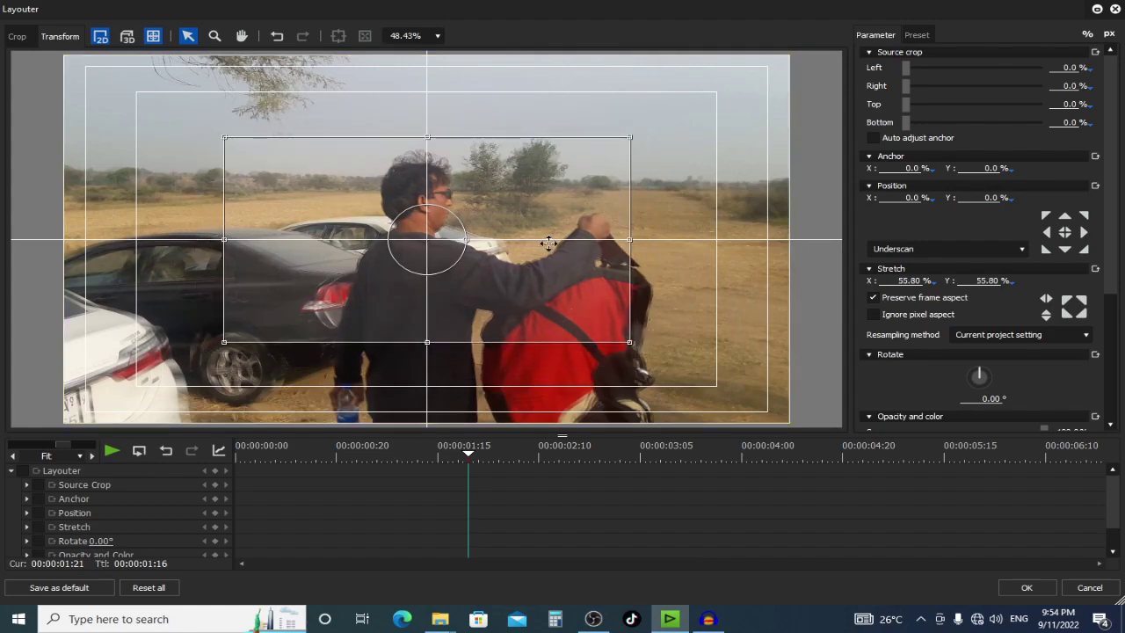
drag(427, 329, 428, 329)
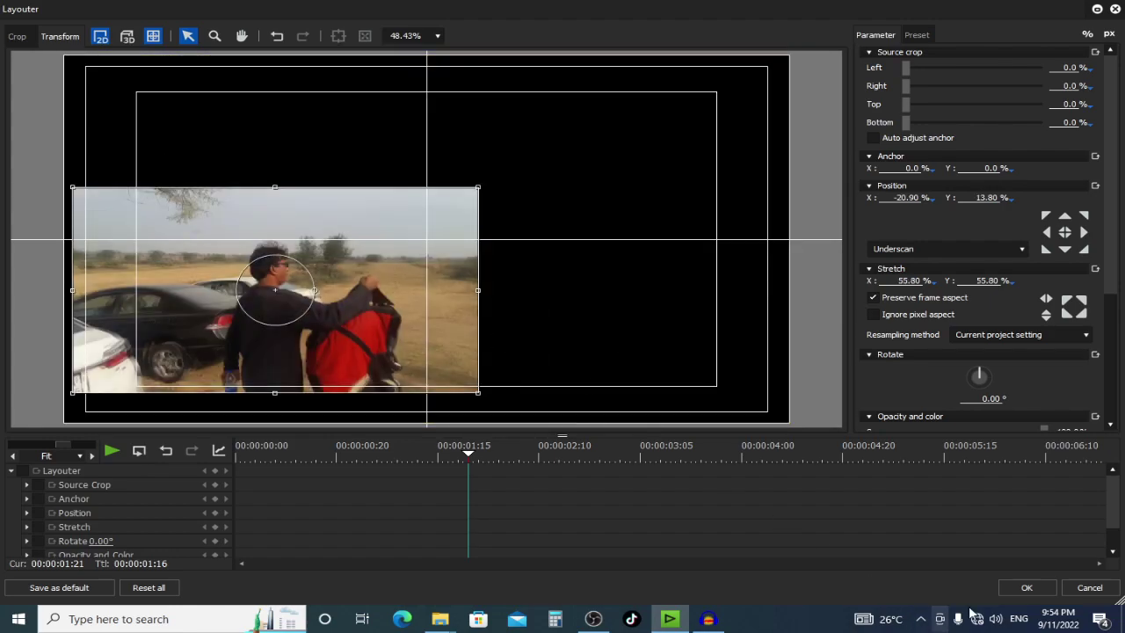
click(1026, 588)
Step: Move the 2 V overlay clip towards the frame's upper right in its Layouter and apply the layout
double_click(730, 419)
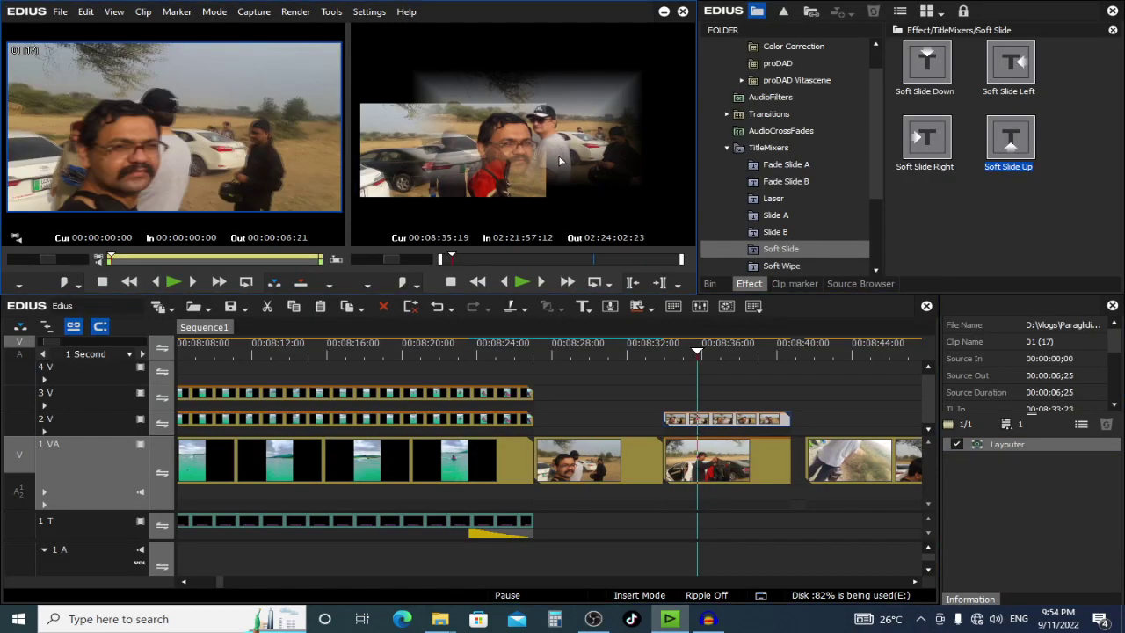
double_click(989, 442)
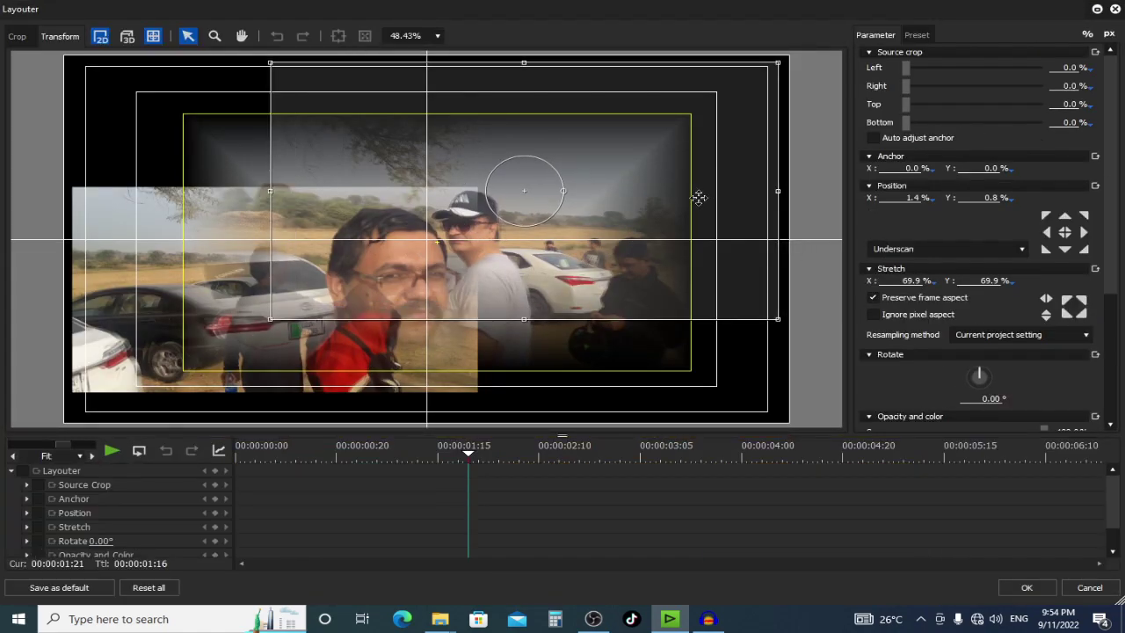
click(1022, 588)
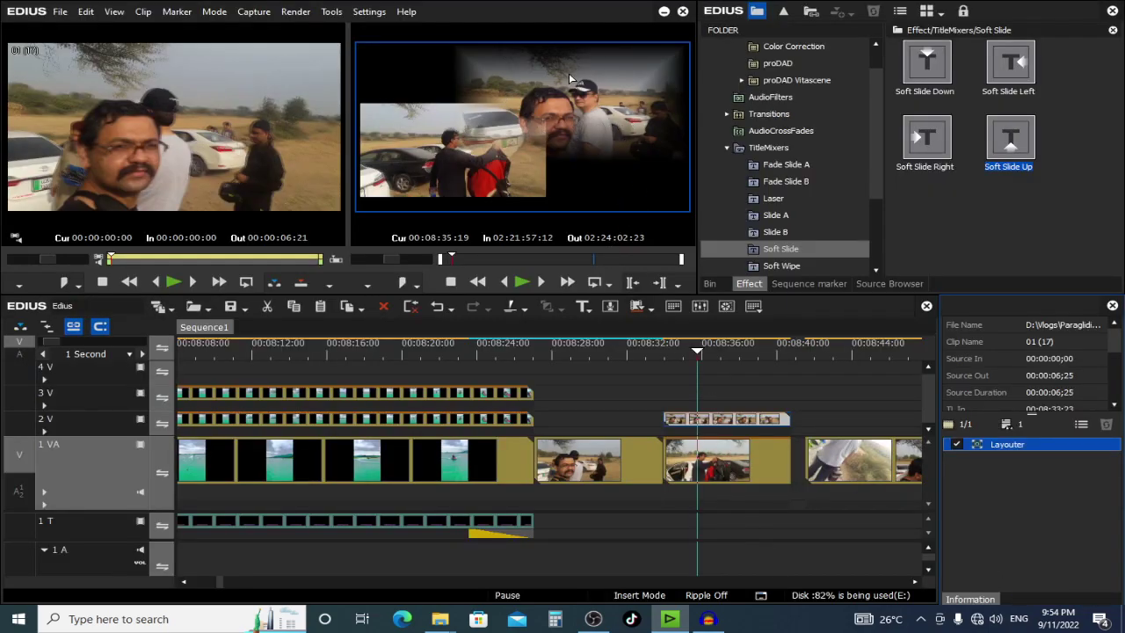
click(407, 173)
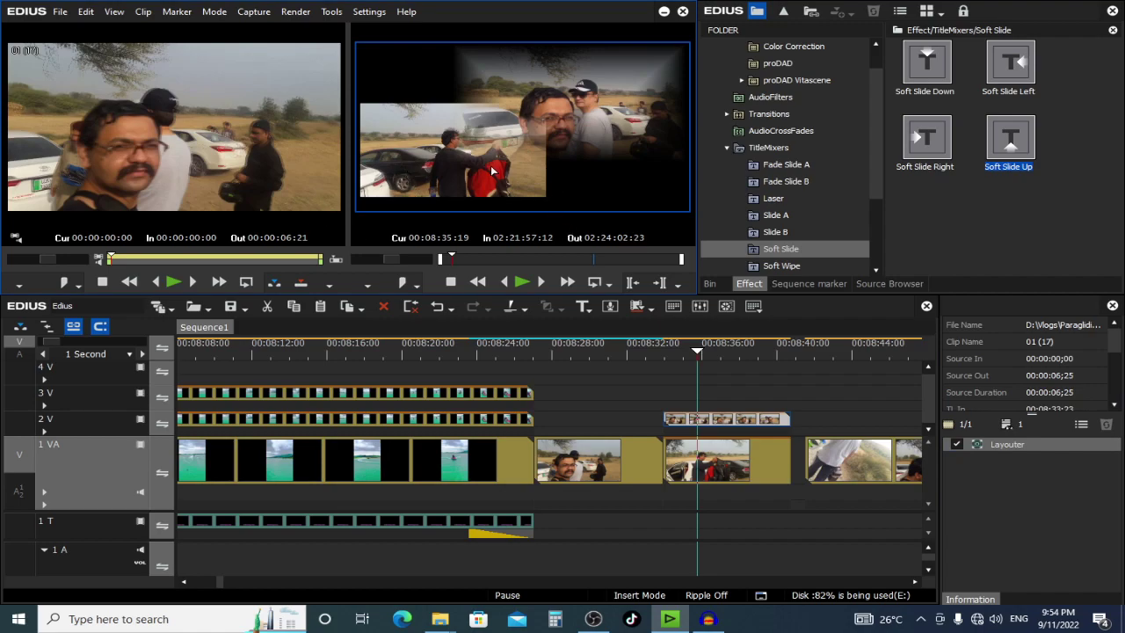
Step: Give the 1 VA clip beneath the overlay a soft edge of 76.0 px and apply the layout
click(719, 466)
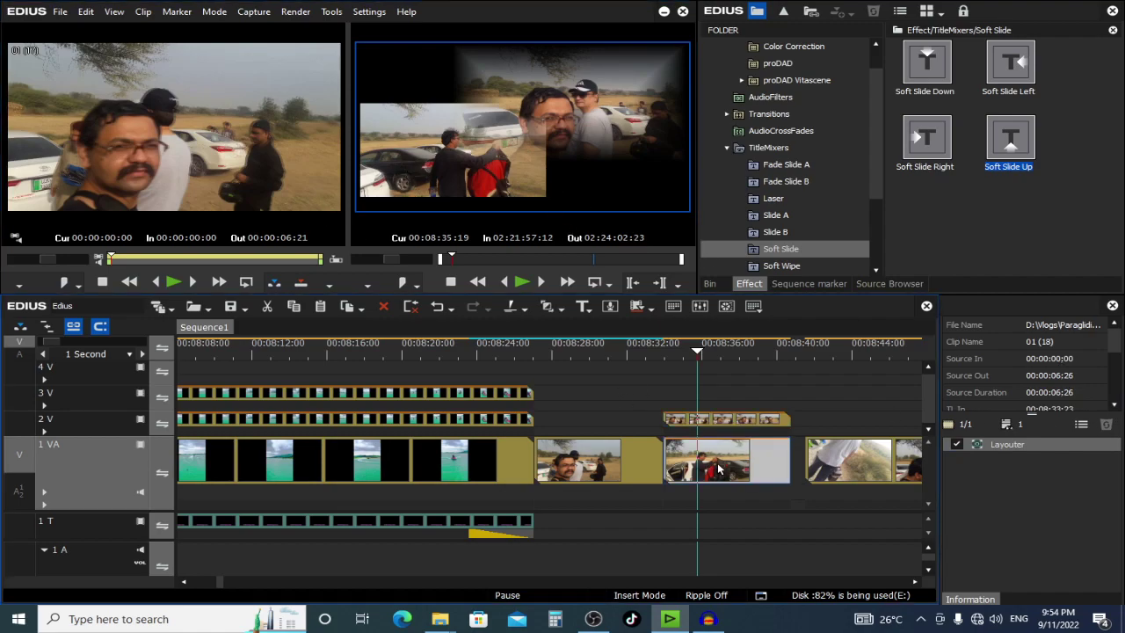
double_click(1002, 445)
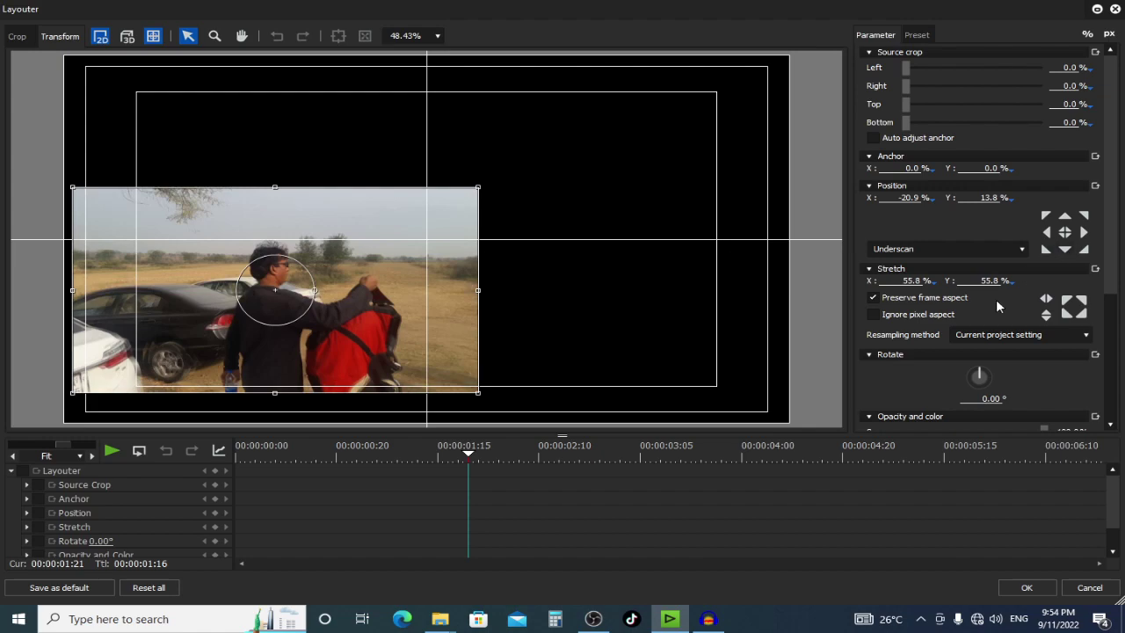
scroll(1111, 200, down, 5)
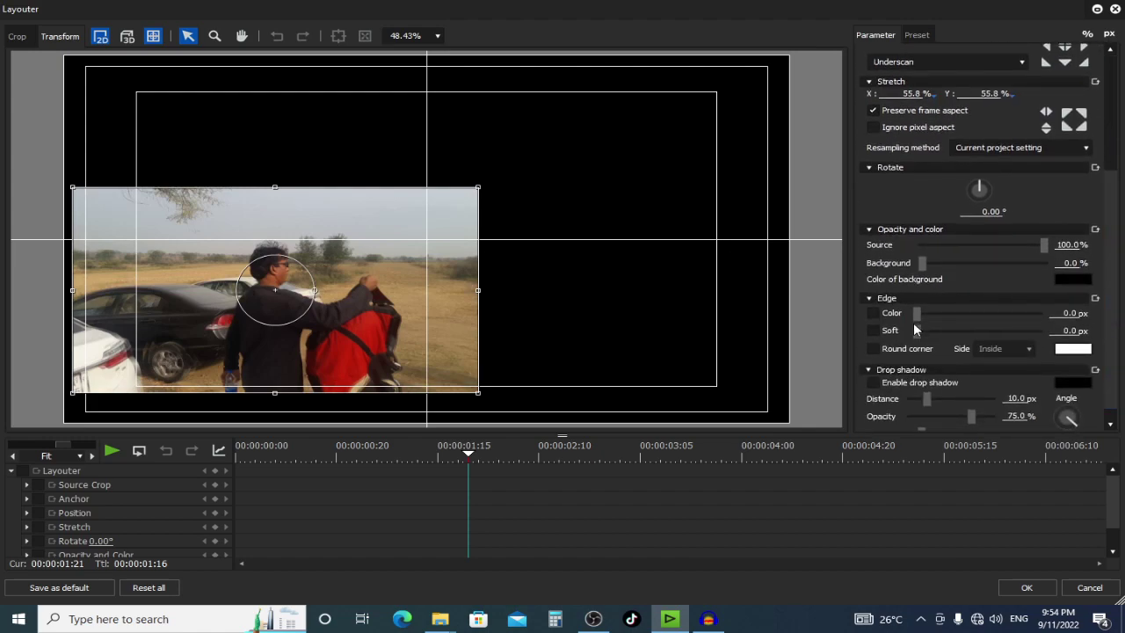
drag(925, 337, 983, 338)
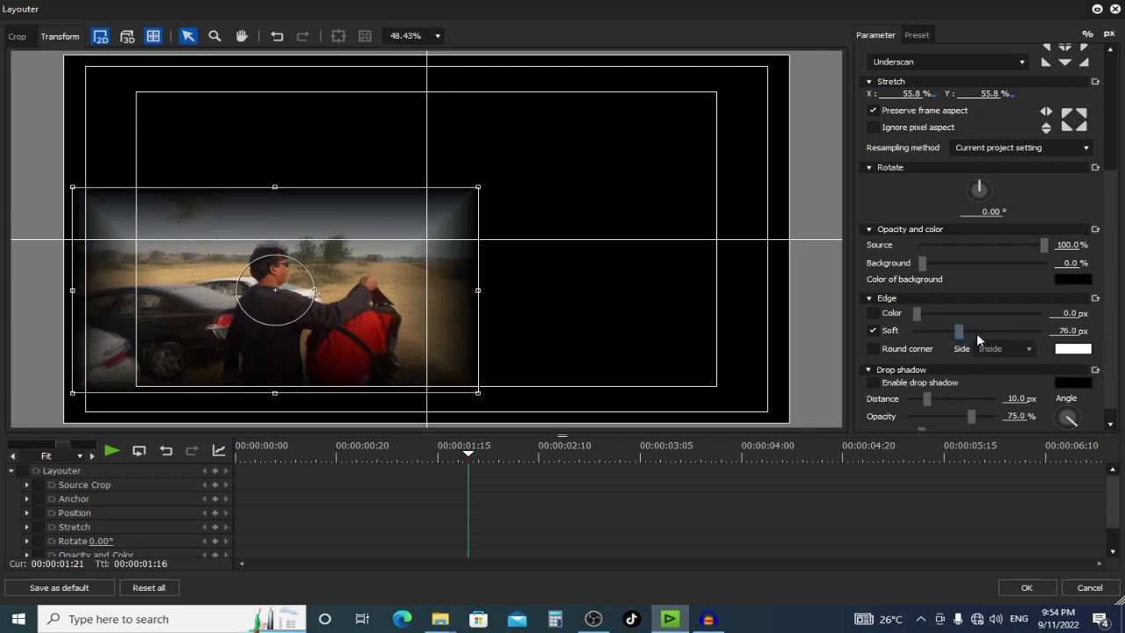
click(1035, 587)
Step: At 00:08:36:16, move the 2 V overlay further up and right to about X 26.30%, Y -18.50%, and apply
mouse_move(710, 350)
mouse_down()
mouse_move(730, 351)
mouse_move(714, 353)
mouse_up()
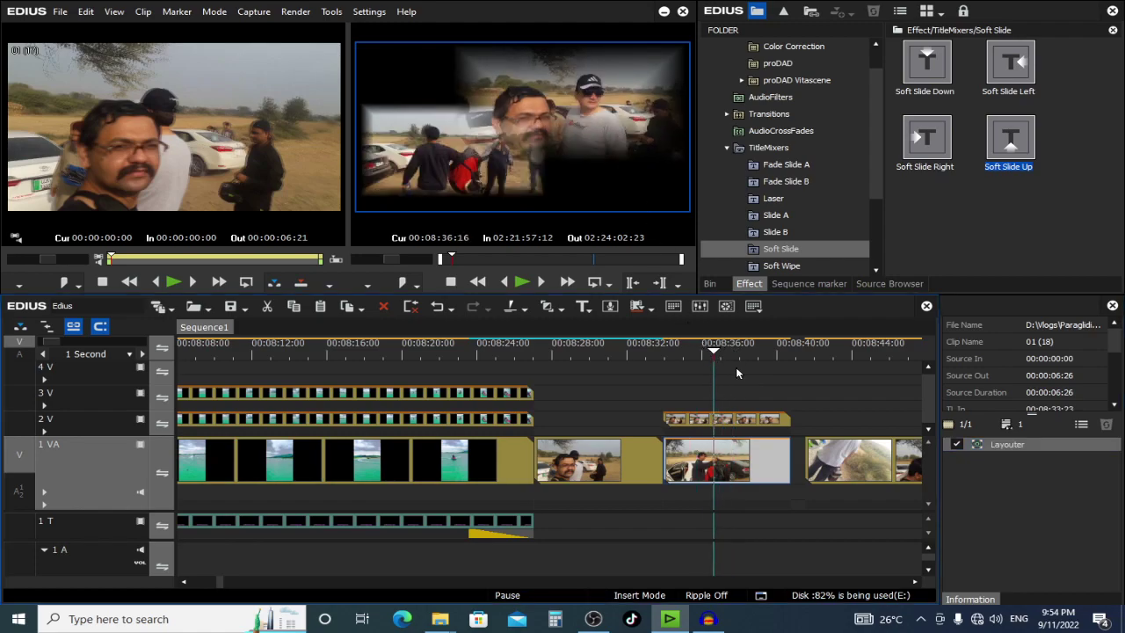
click(758, 420)
double_click(996, 445)
mouse_move(653, 182)
mouse_down()
mouse_move(676, 181)
mouse_move(674, 203)
mouse_up()
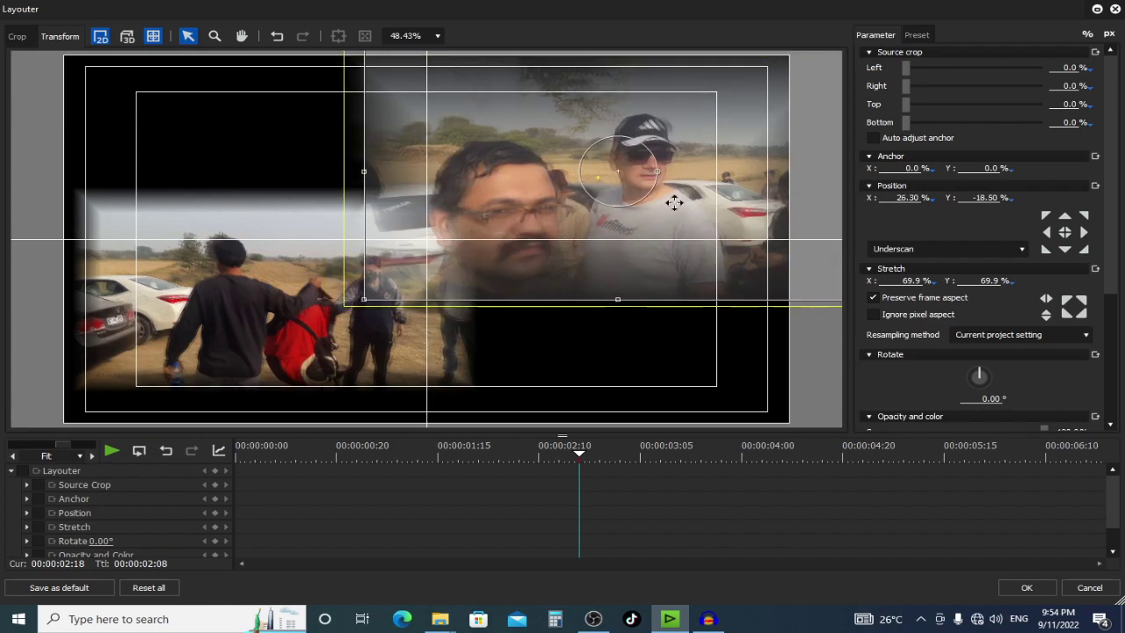
click(1036, 587)
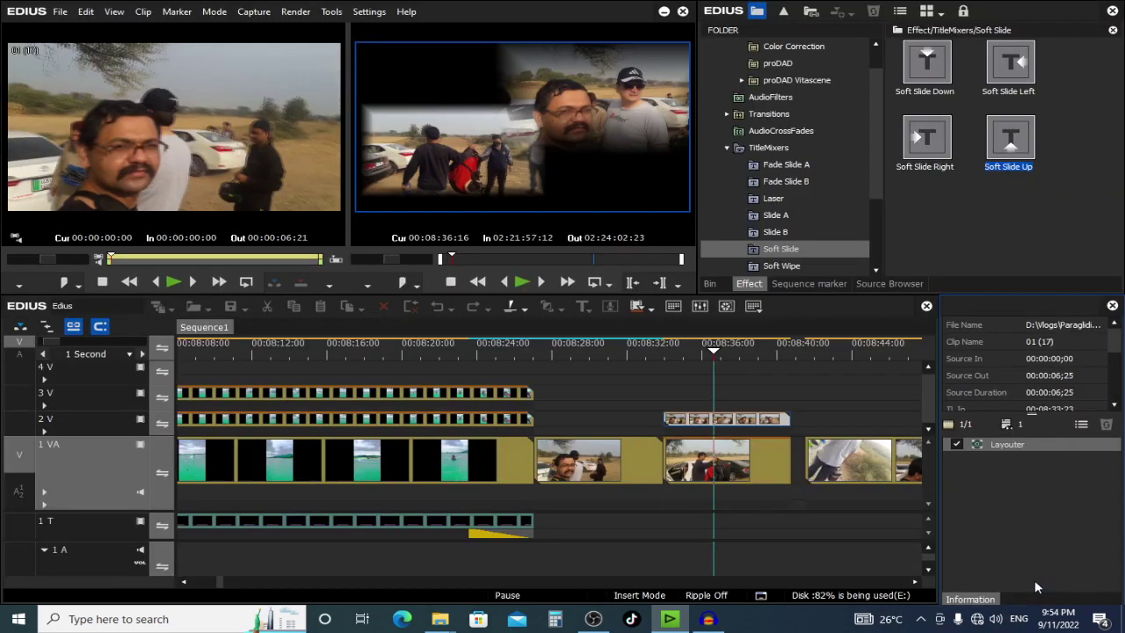
Step: Preview the two soft-edged, side-by-side clips full screen from near their start
click(686, 347)
double_click(495, 97)
key(space)
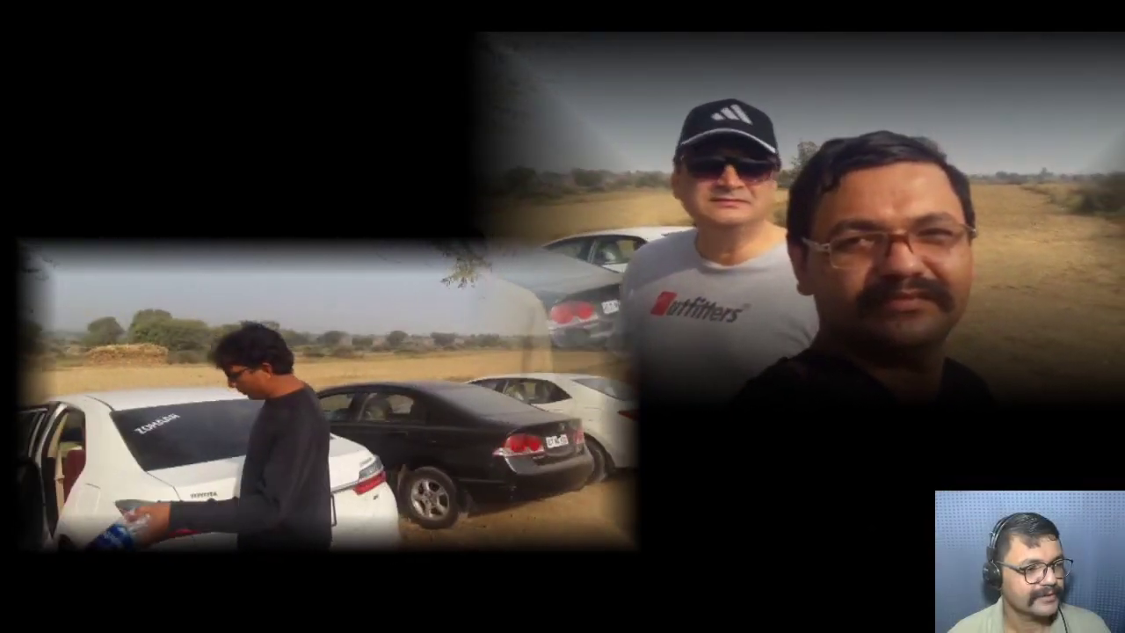
key(Escape)
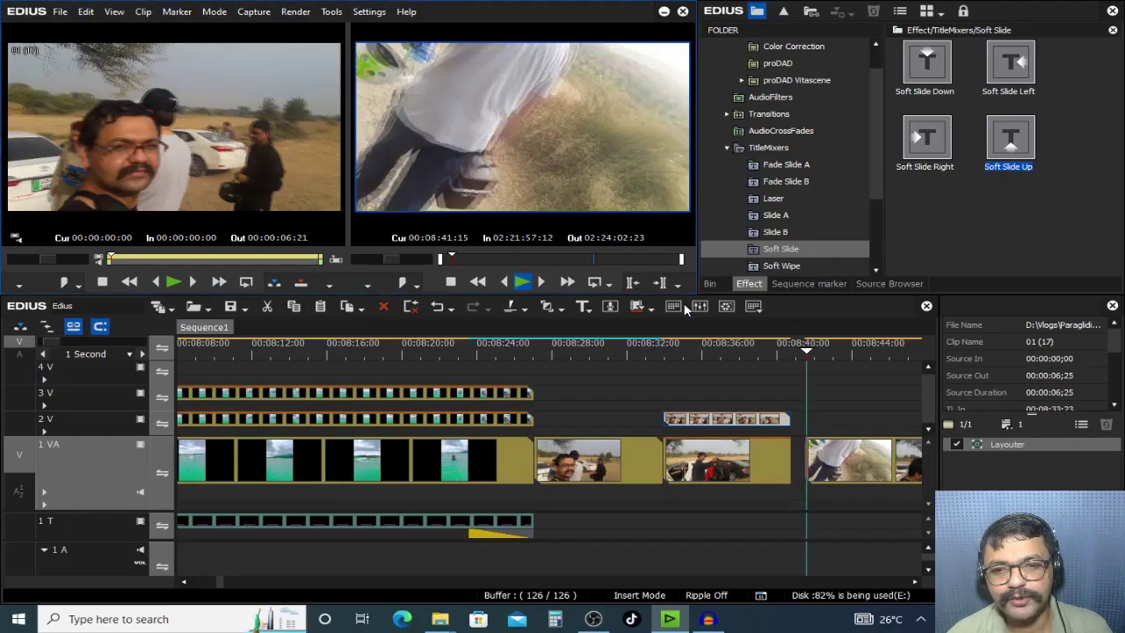
Step: Examine the jet ski clips on tracks 3 V, 2 V and 1 VA around 00:08:11:18 and their applied Layouter effects
drag(471, 342, 322, 389)
click(351, 396)
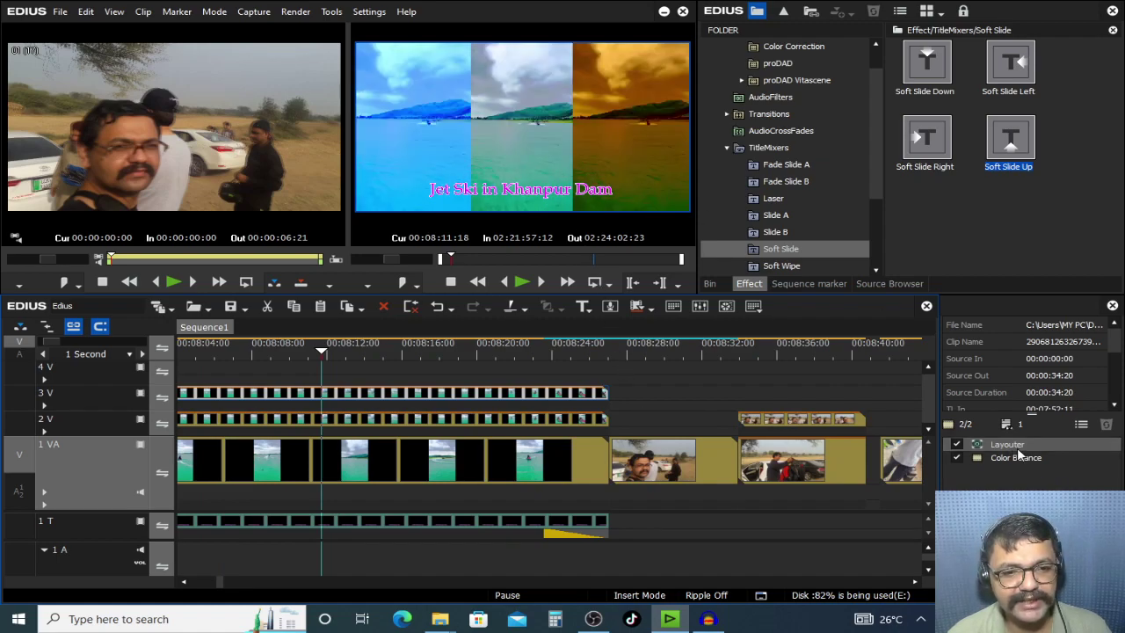
double_click(1006, 445)
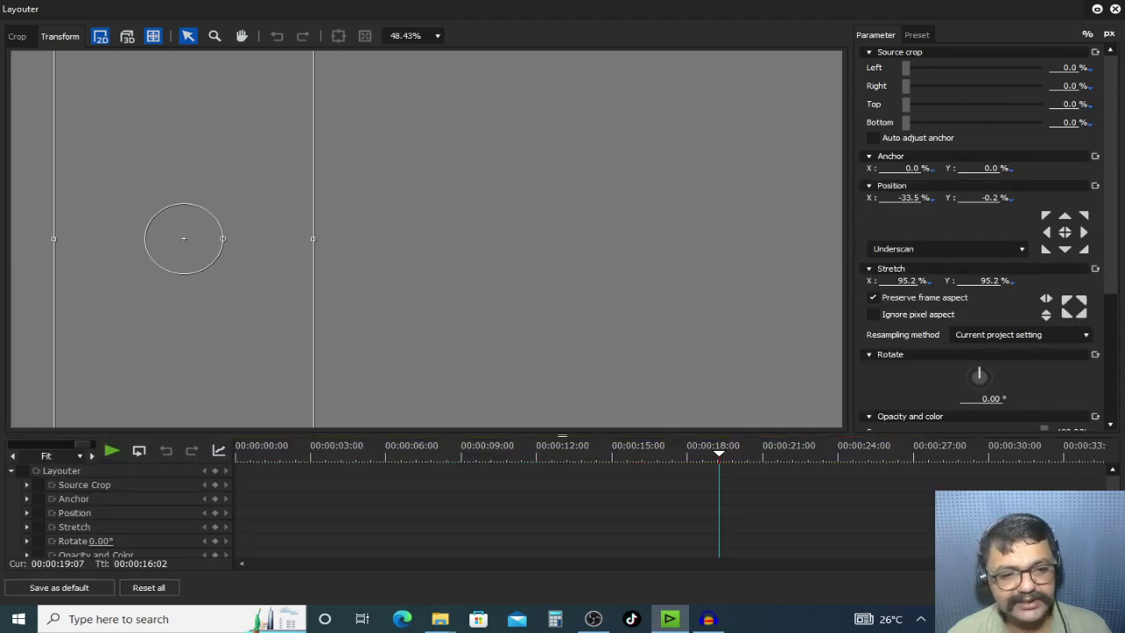
key(Escape)
click(444, 459)
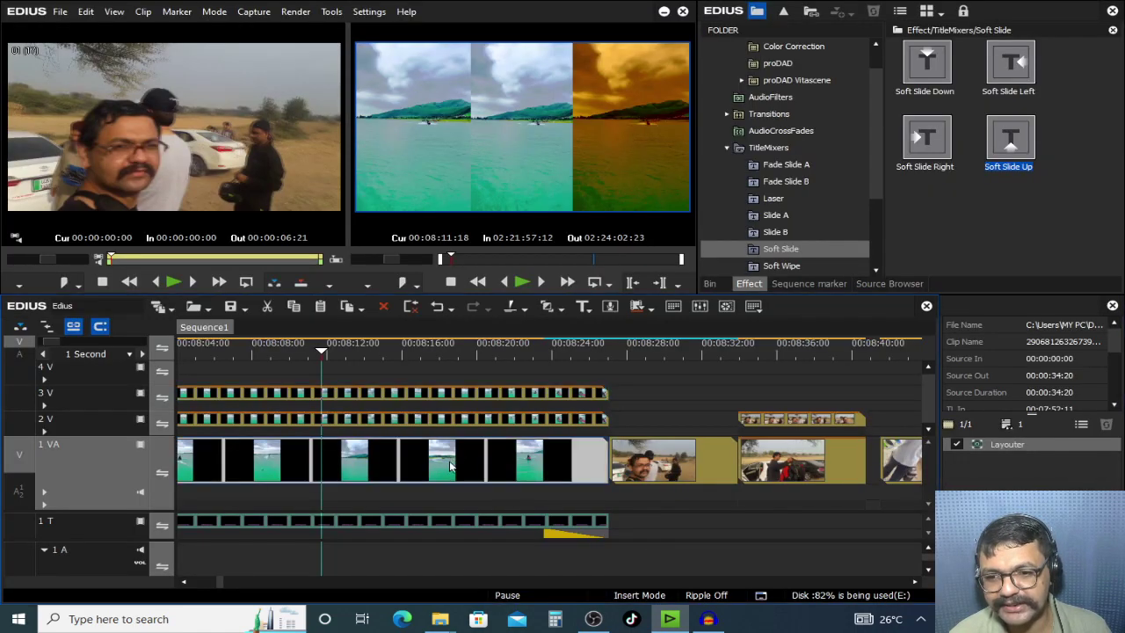
scroll(468, 477, down, 1)
scroll(336, 445, up, 2)
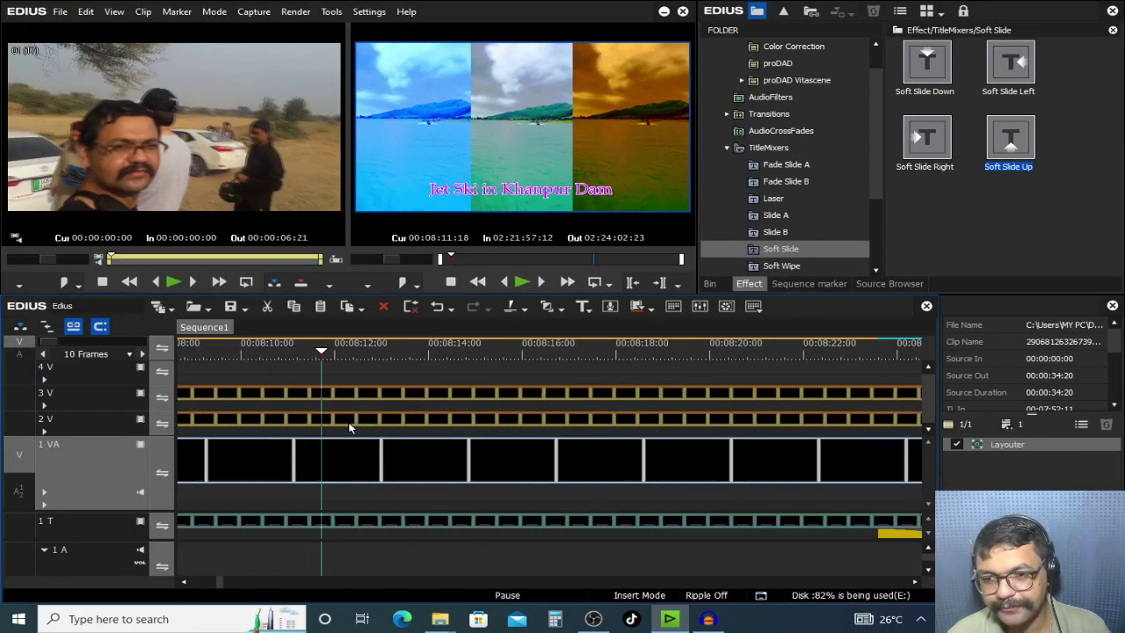
click(499, 387)
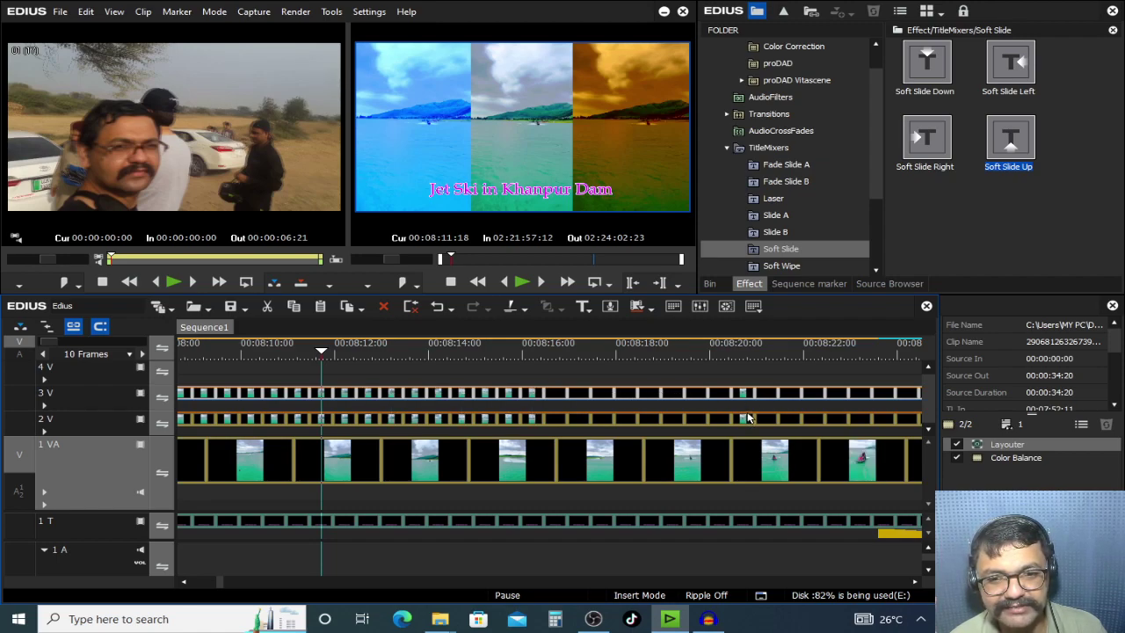
click(735, 418)
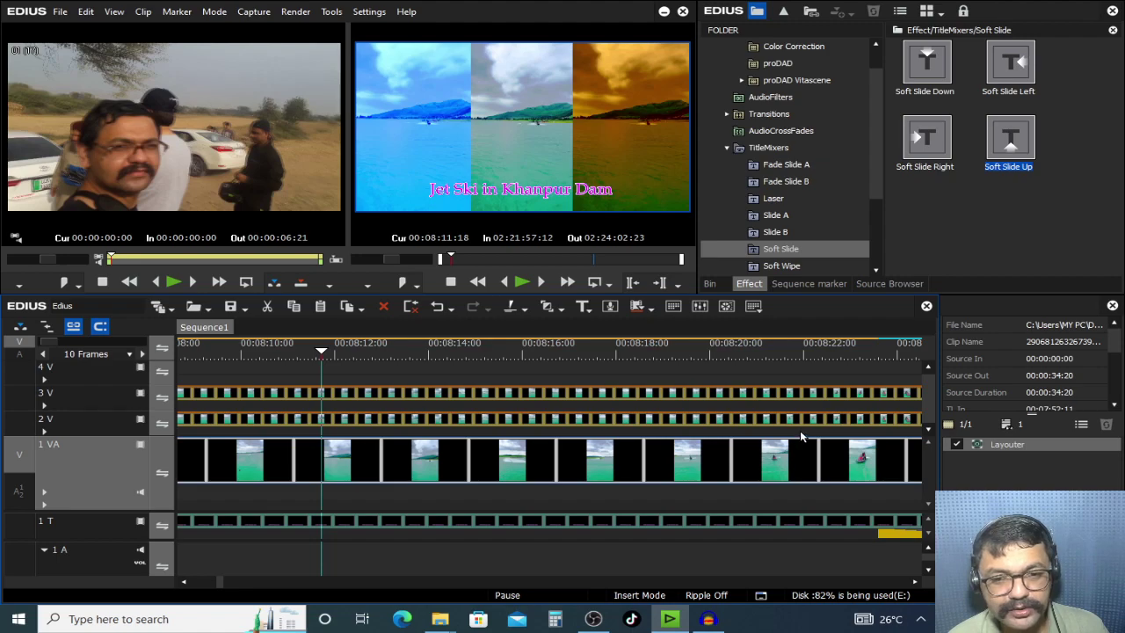
click(1005, 444)
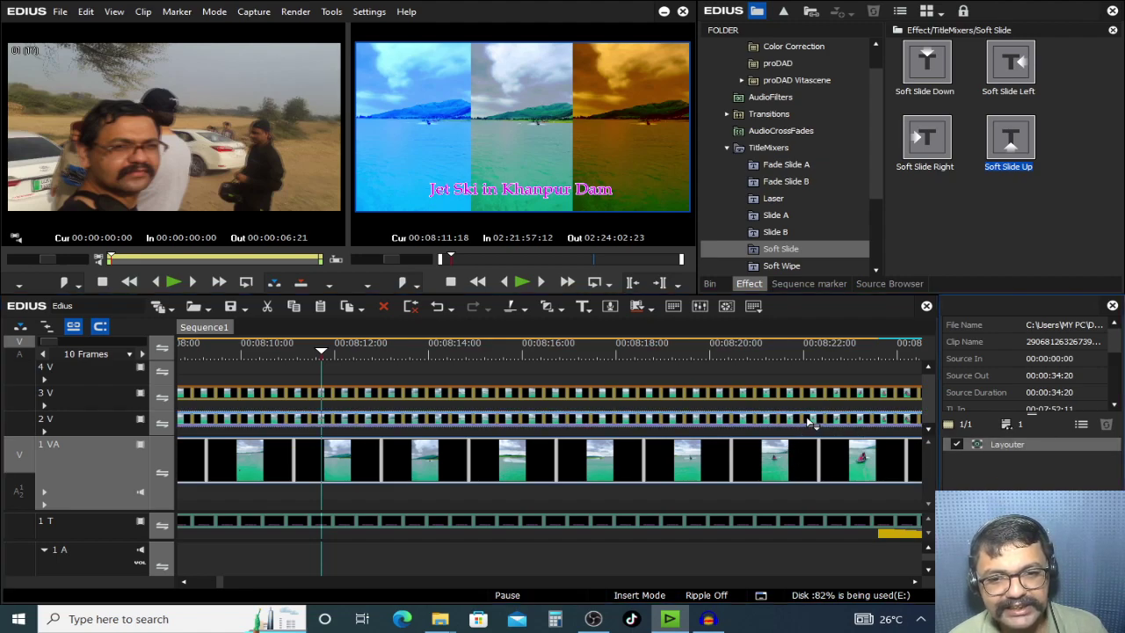
Step: Set the 3 V jet ski clip's stretch to 100% and its position to X 0%, Y 0% in the Layouter
click(754, 399)
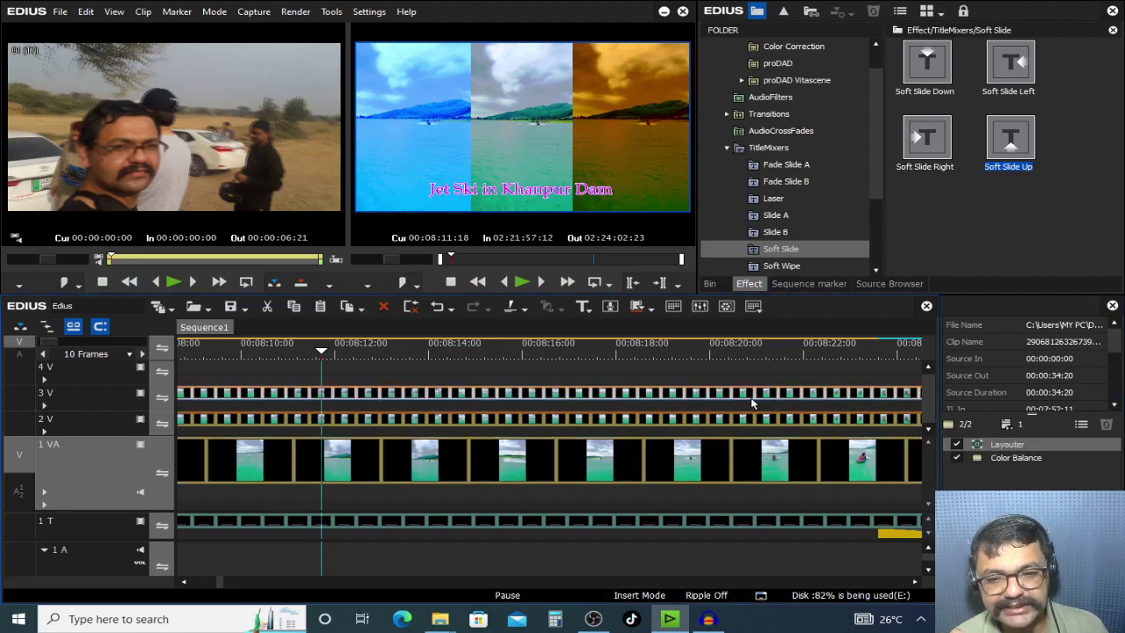
click(1002, 446)
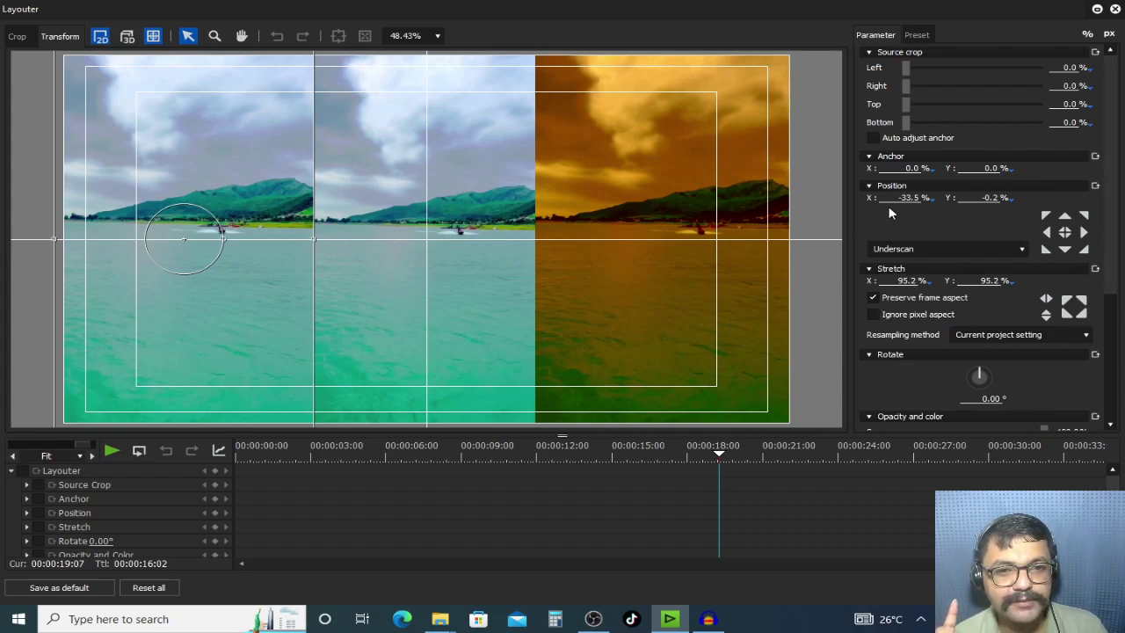
click(896, 281)
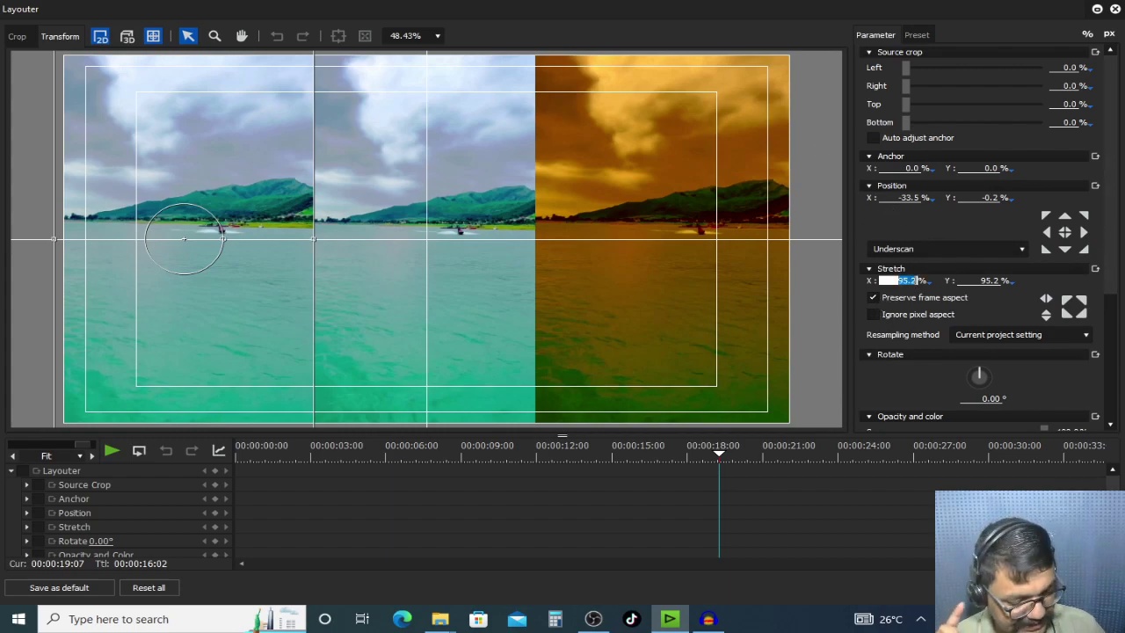
text(100)
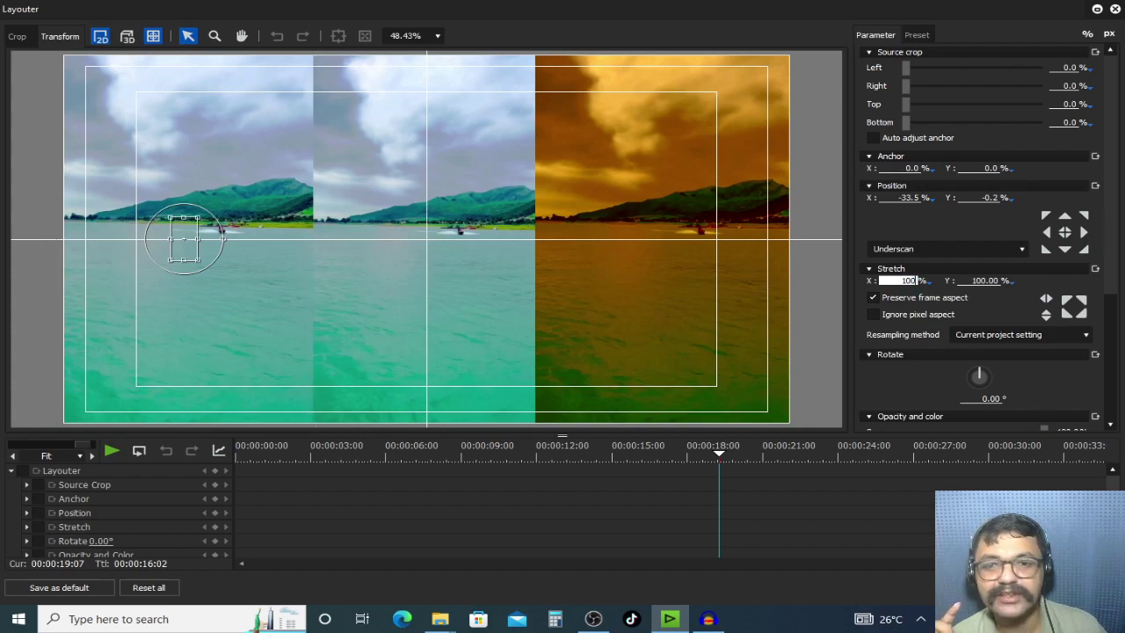
click(894, 199)
text(0)
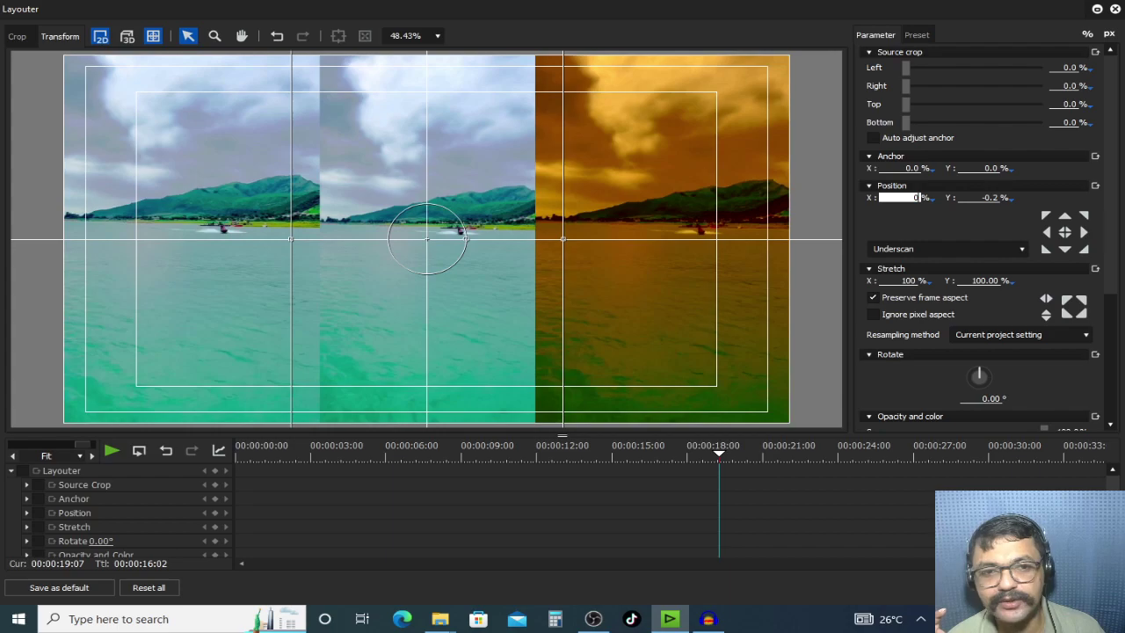
click(989, 198)
text(0)
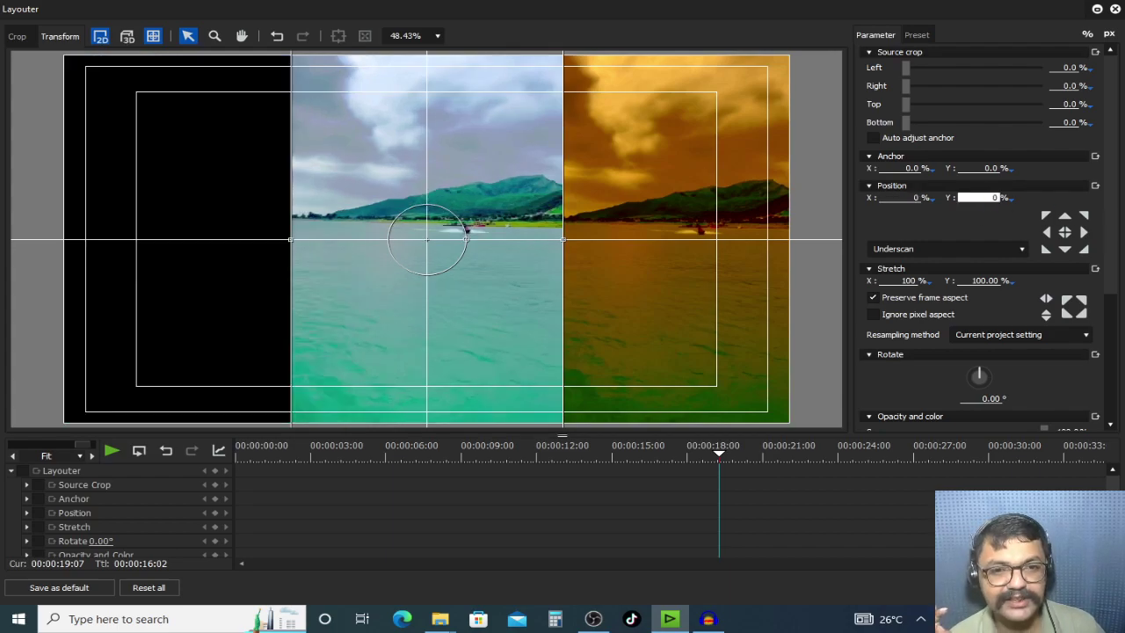
Step: Apply the 3 V clip's Layouter changes, then try disabling its Color Balance effect and undo that
key(Return)
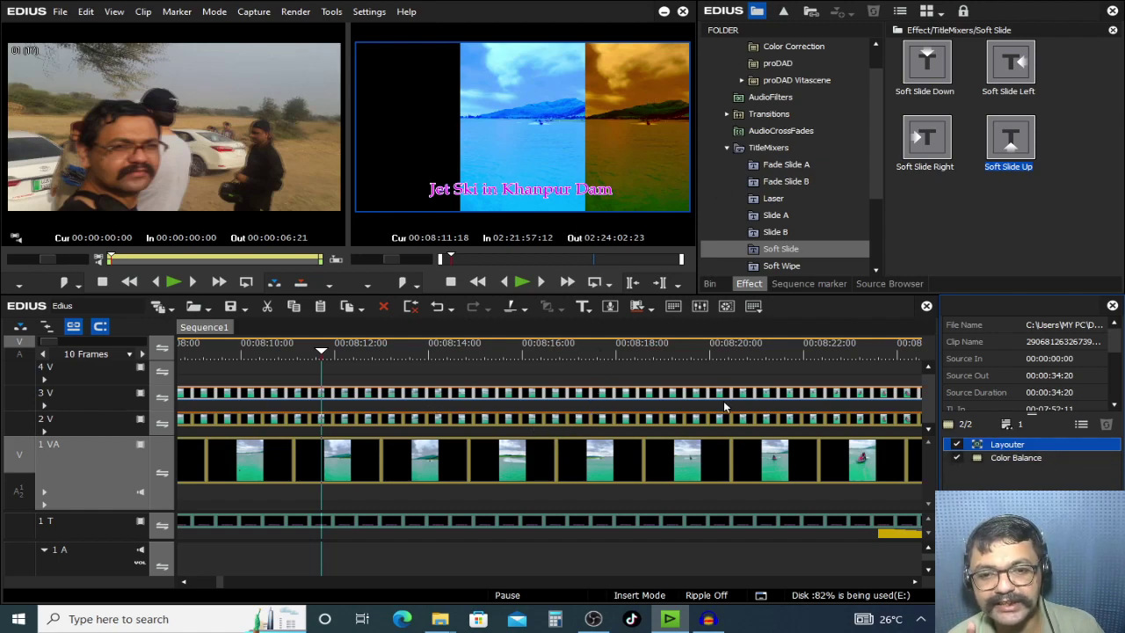
click(957, 458)
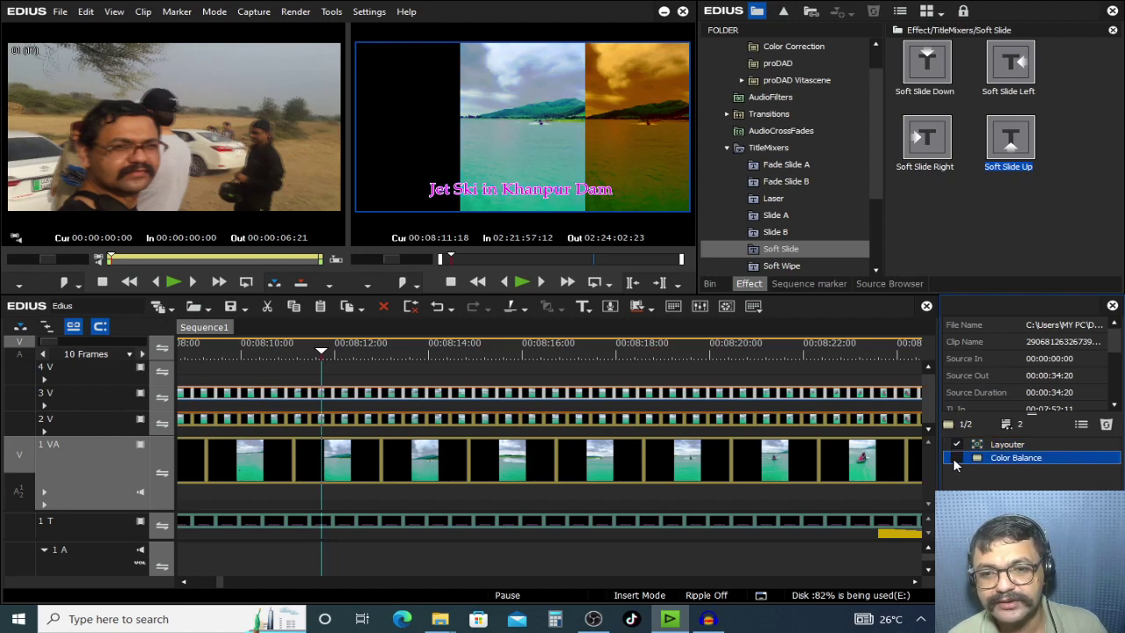
click(586, 349)
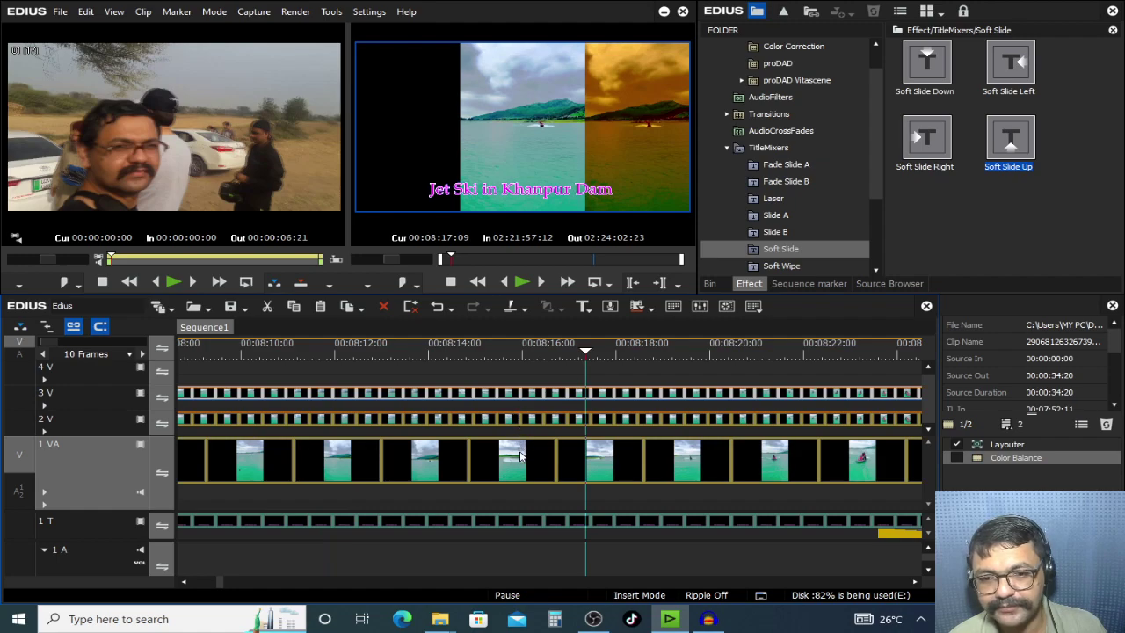
click(520, 456)
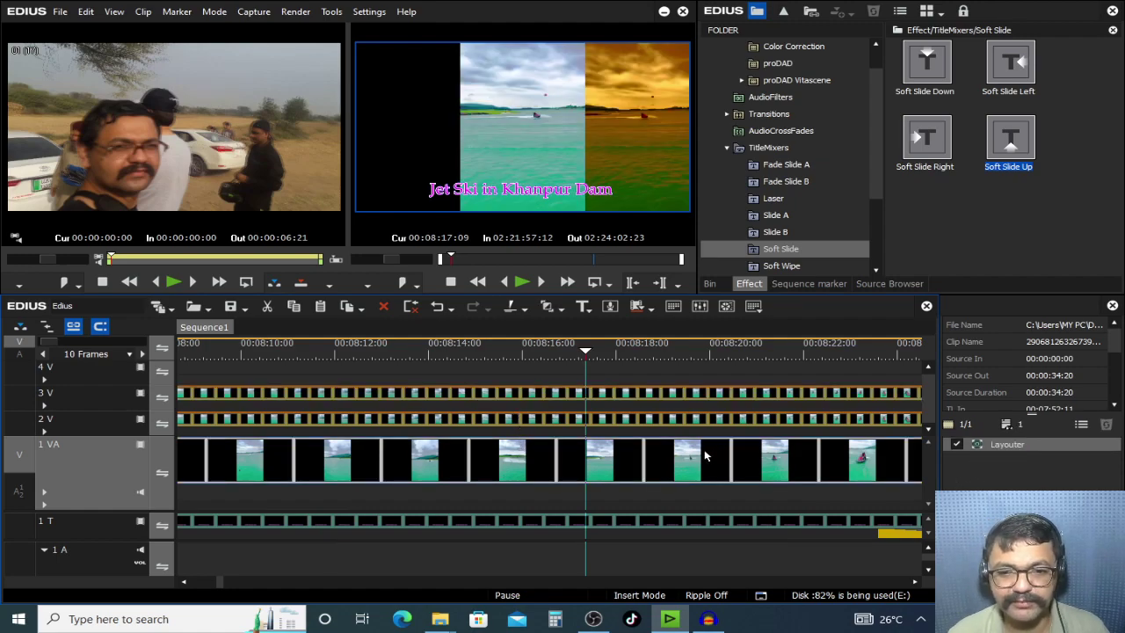
key(ctrl+z)
click(578, 384)
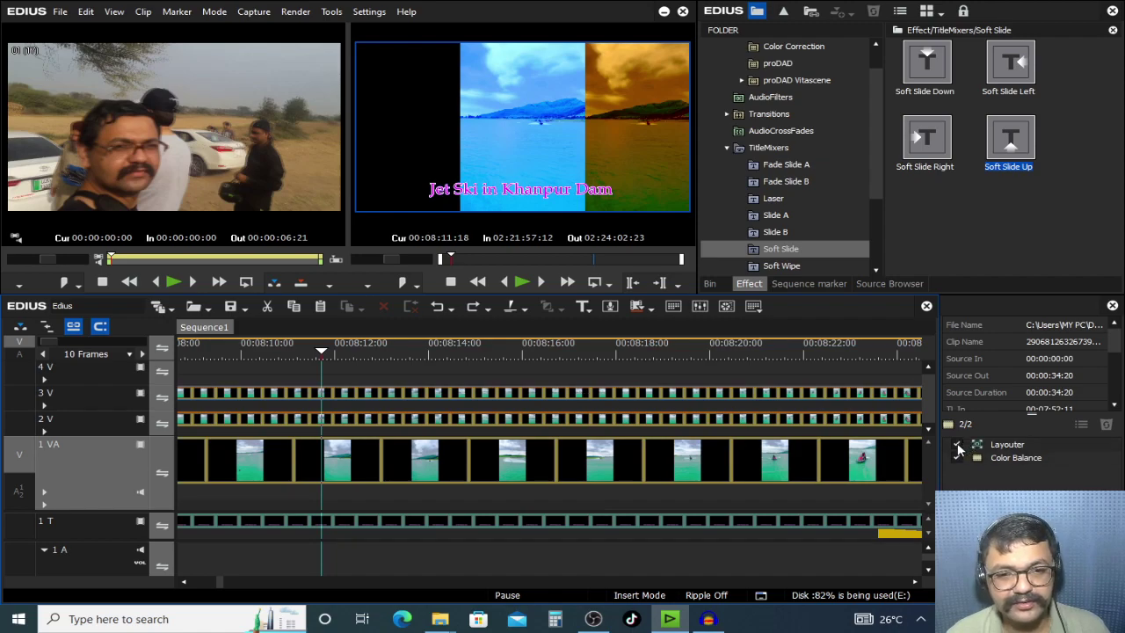
Step: Disable the Color Balance effect on the 3 V jet ski clip and the YUV Curve effect on the 2 V clip
click(958, 458)
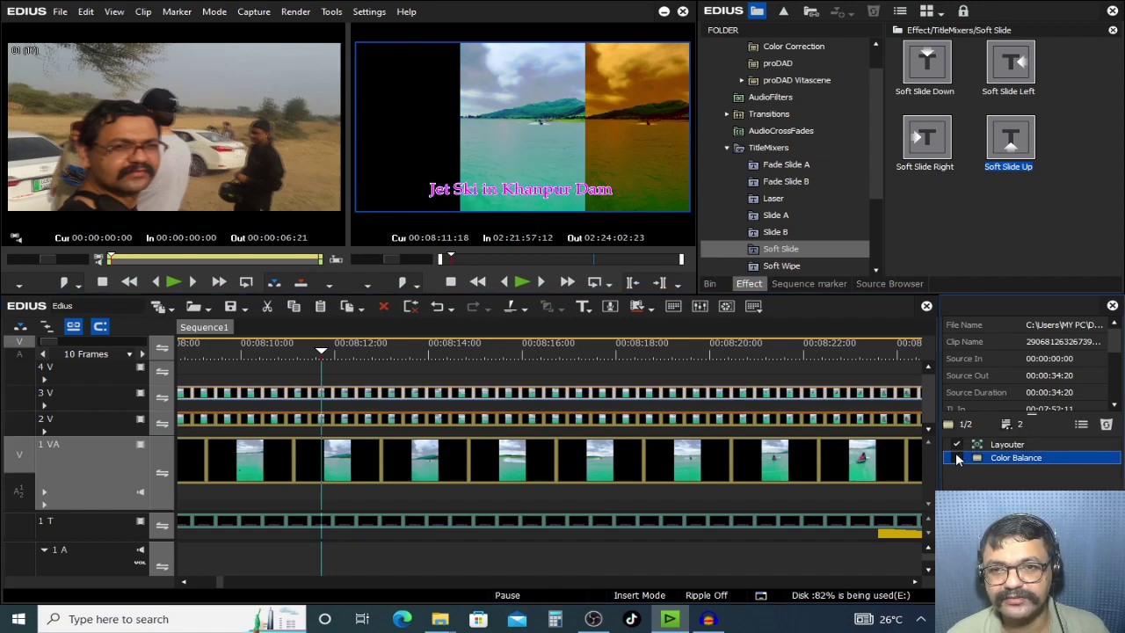
click(498, 391)
scroll(510, 400, up, 2)
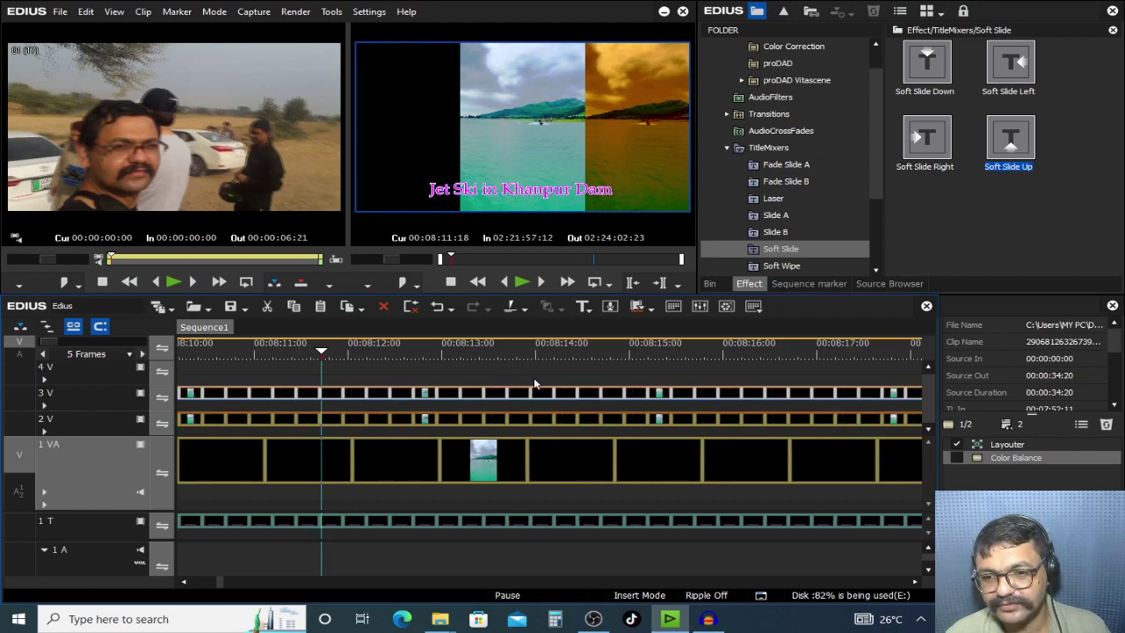
scroll(531, 422, down, 2)
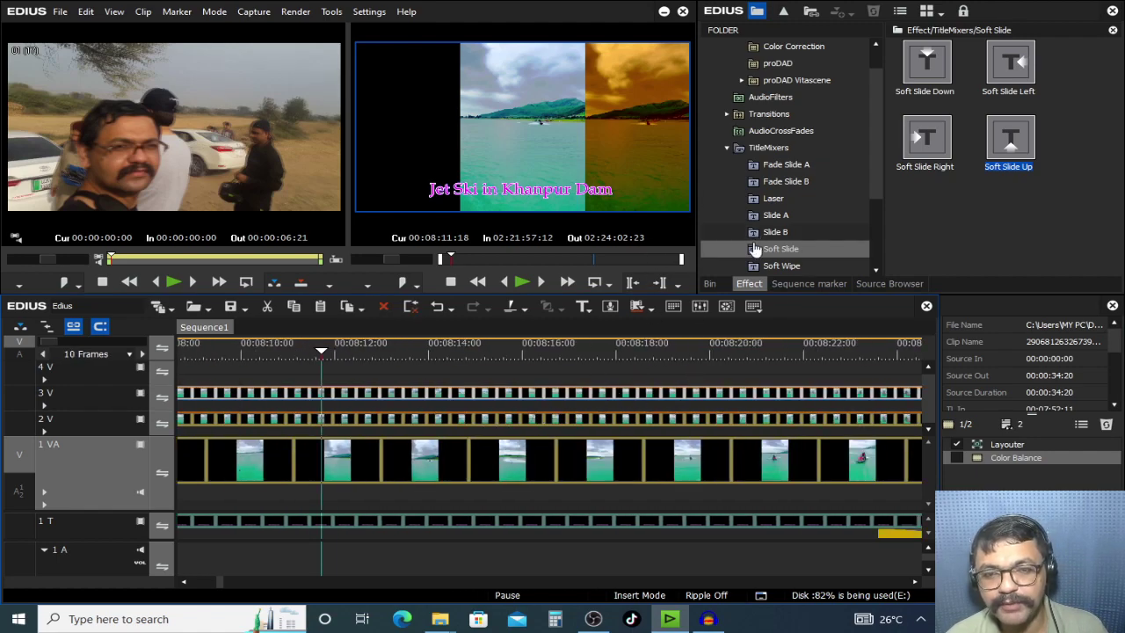
click(563, 416)
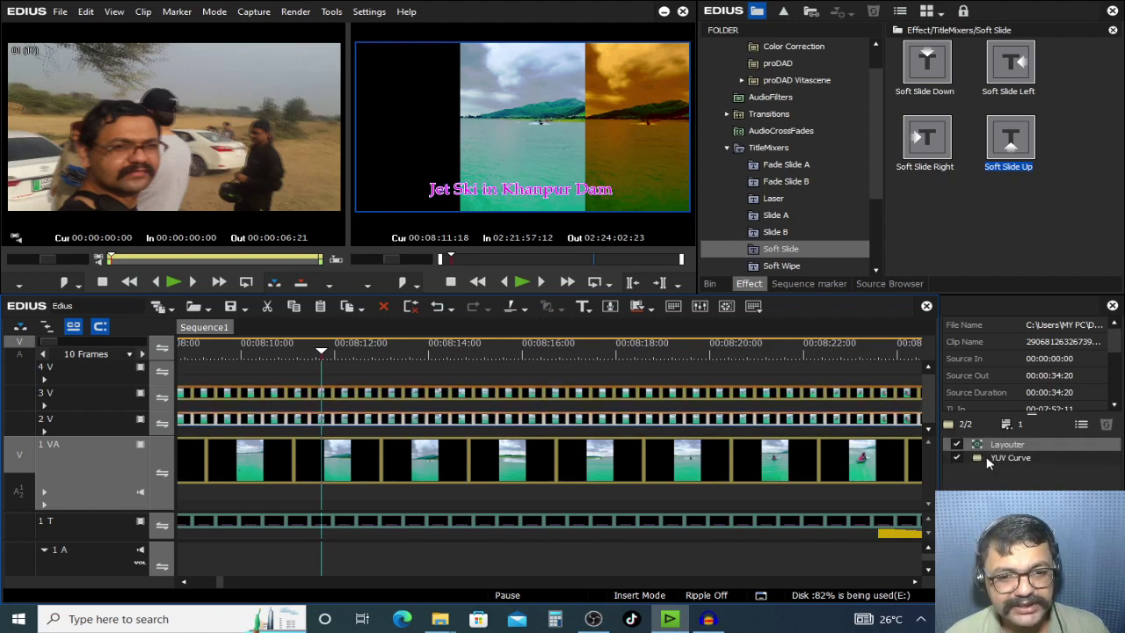
click(955, 456)
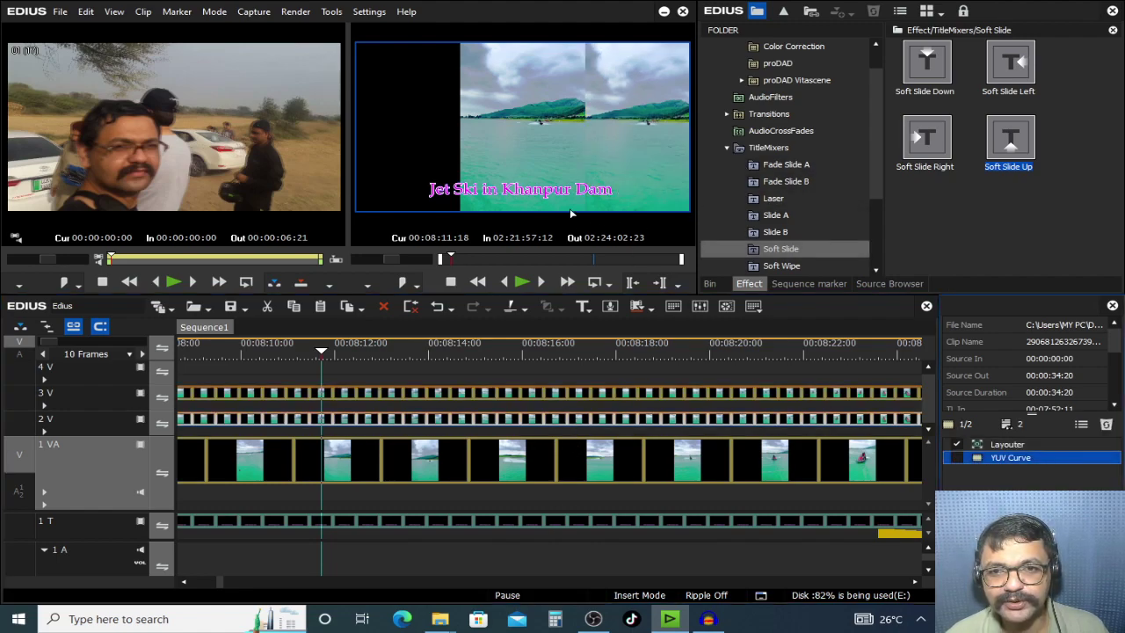
Step: Set the 2 V jet ski clip's Layouter position to X 100% and its stretch to 100%, and apply
double_click(1007, 447)
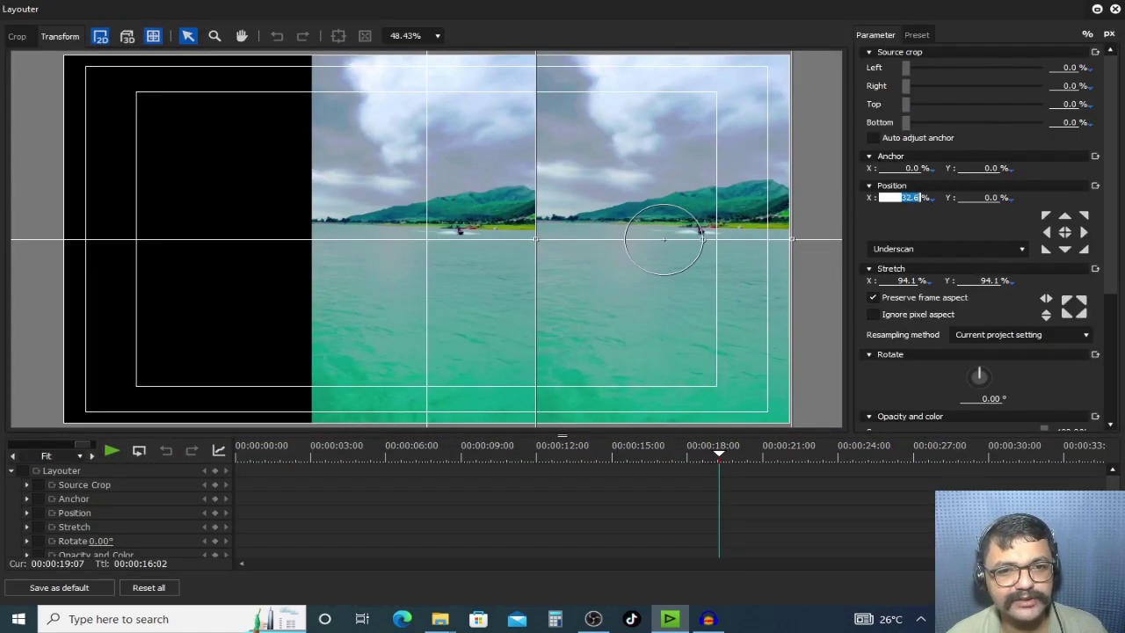
text(100)
key(Tab)
key(Tab)
key(Tab)
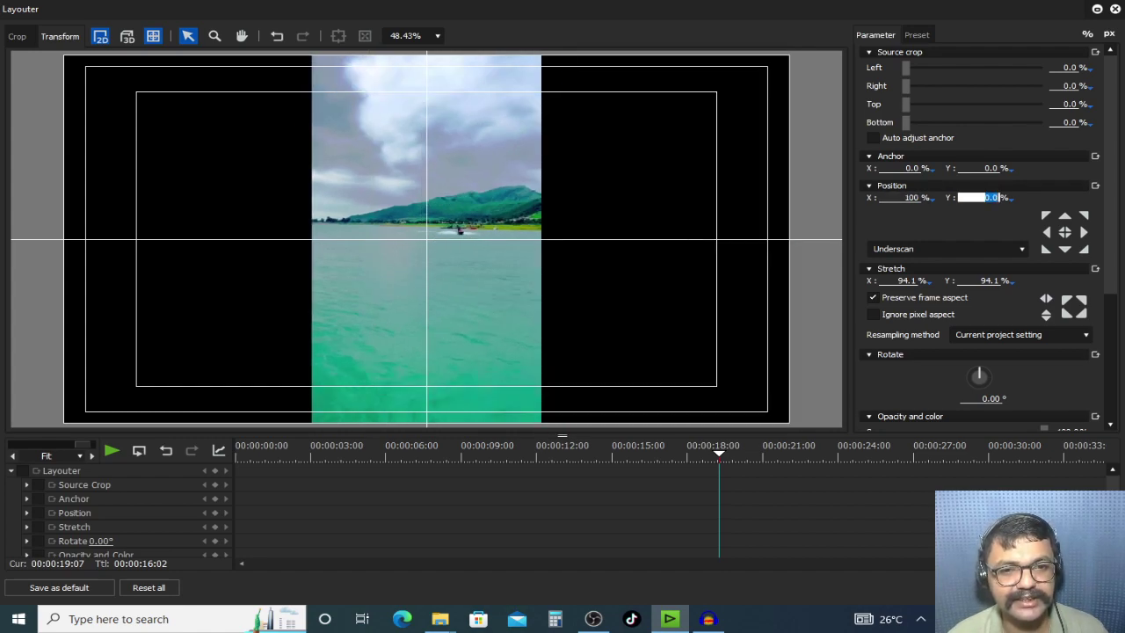
text(100)
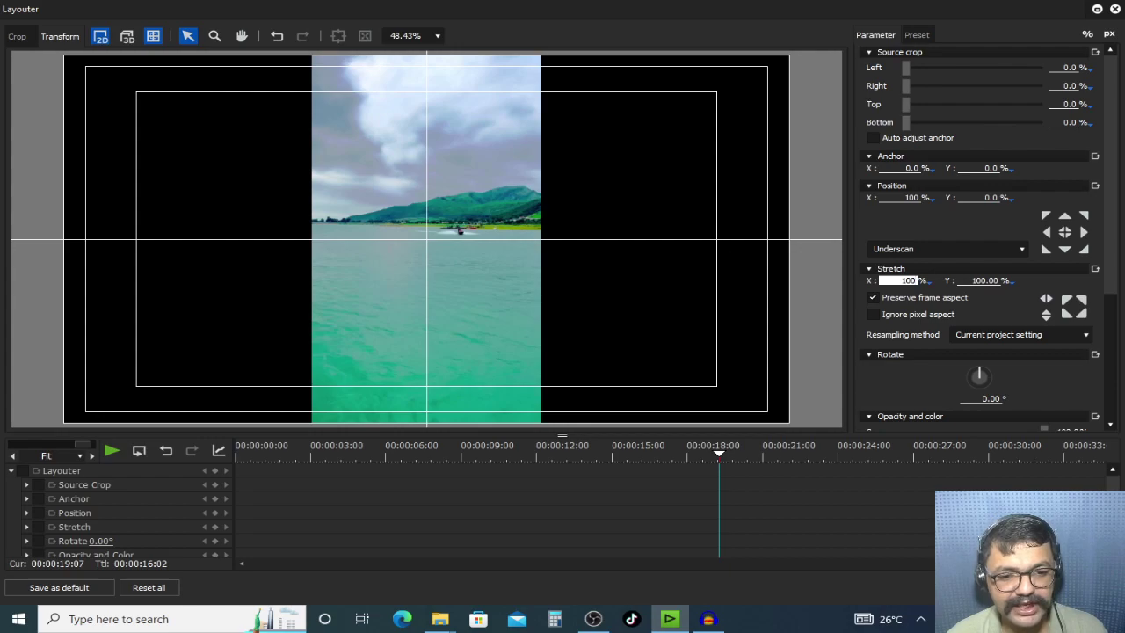
key(Return)
drag(519, 351, 635, 367)
Step: Delete the YUV Curve effect from the 2 V jet ski clip
click(531, 392)
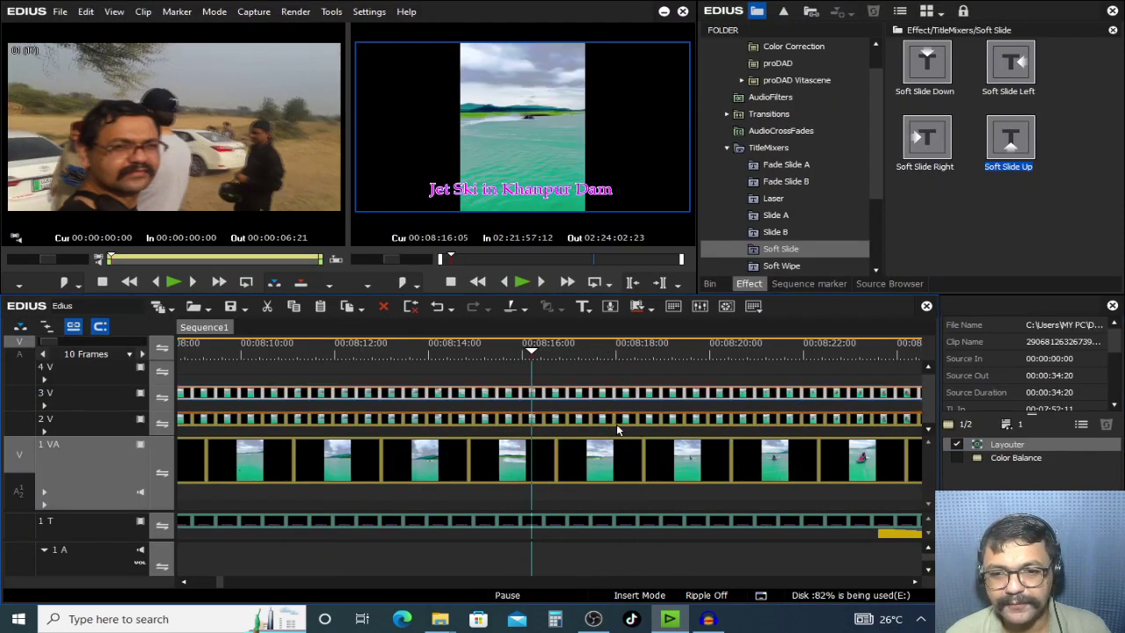
scroll(617, 424, down, 3)
scroll(531, 425, up, 2)
scroll(509, 449, down, 1)
click(485, 472)
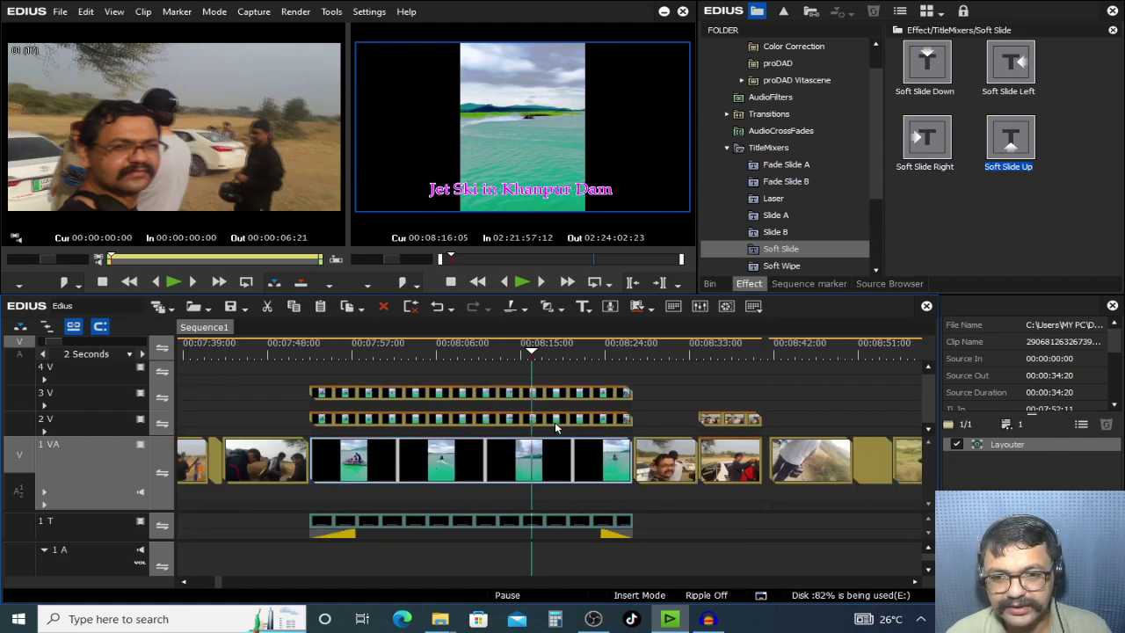
click(555, 420)
click(1020, 457)
key(Delete)
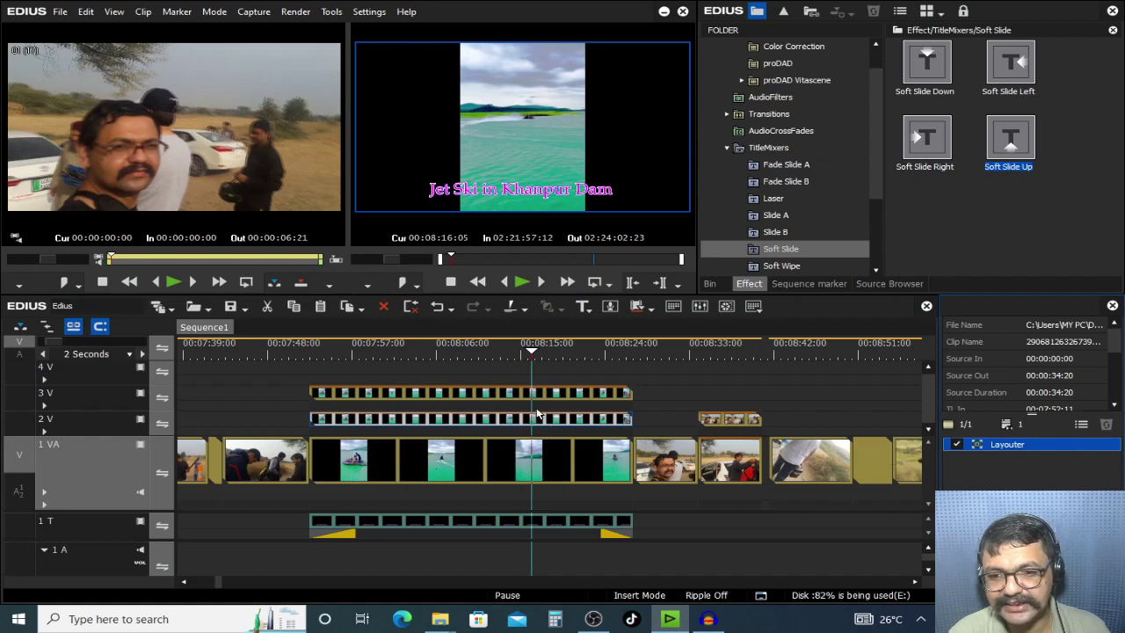
Step: Delete the Color Balance effect from the 3 V jet ski clip
click(554, 395)
click(1013, 457)
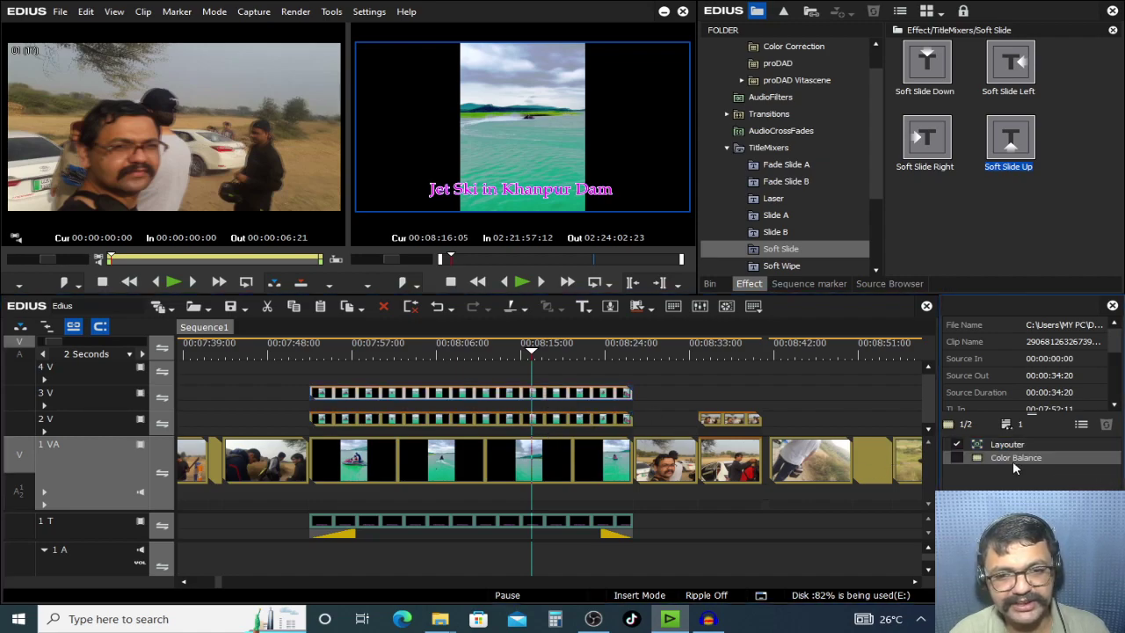
key(Delete)
click(592, 384)
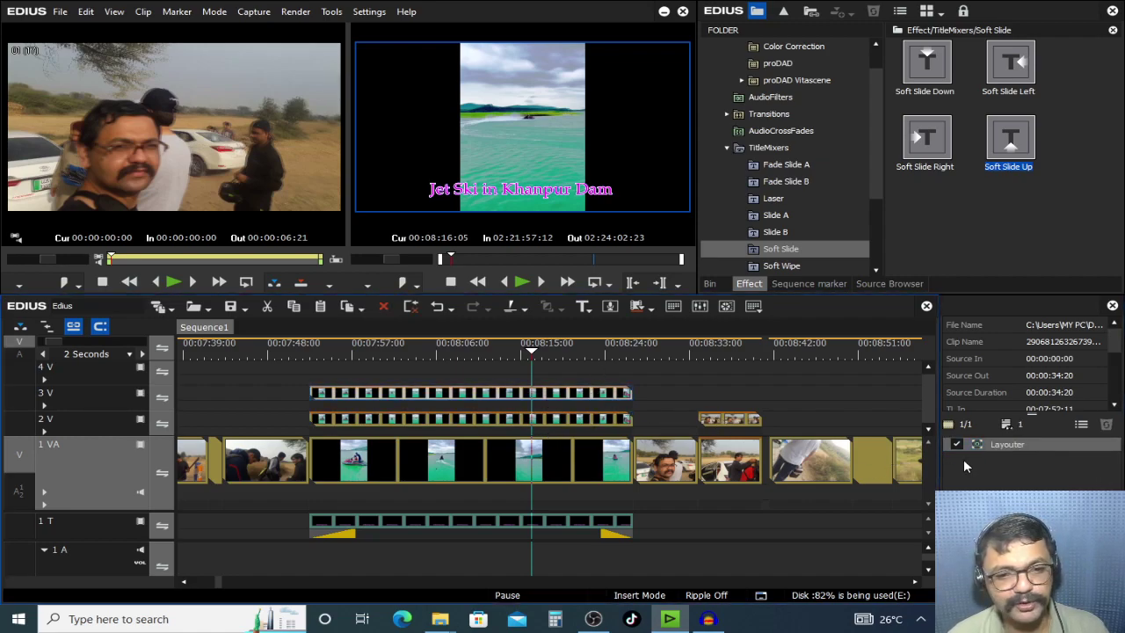
Step: At 00:08:10:00, move the 3 V jet ski clip to the frame's left side in the Layouter, at about X -31.30%, Y -0.40%
drag(528, 346, 474, 348)
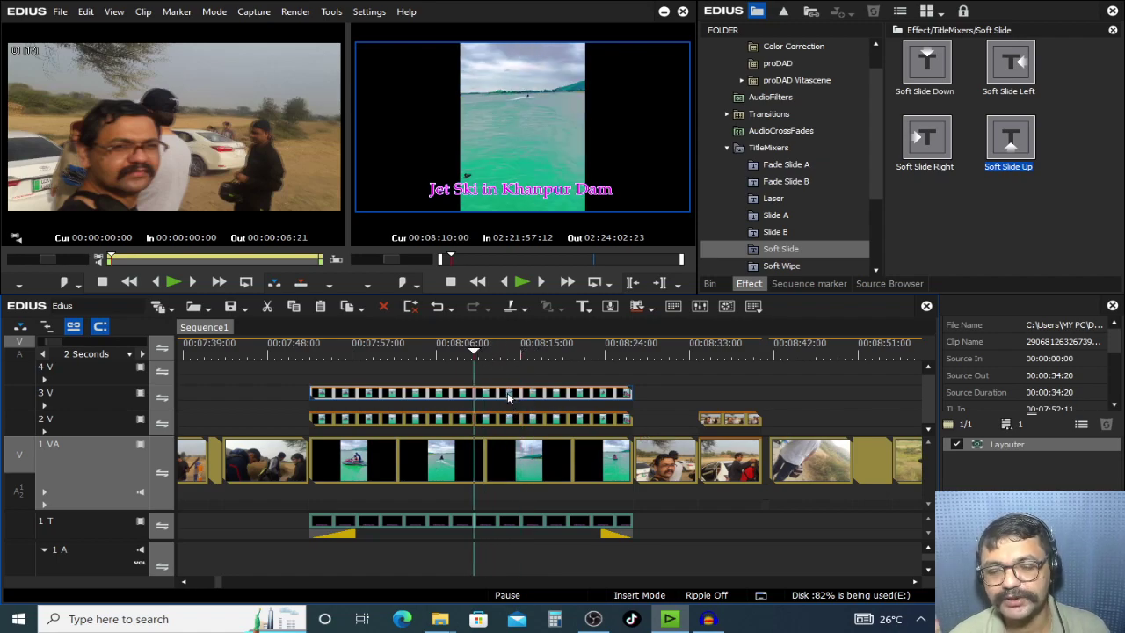
click(1011, 445)
key(F7)
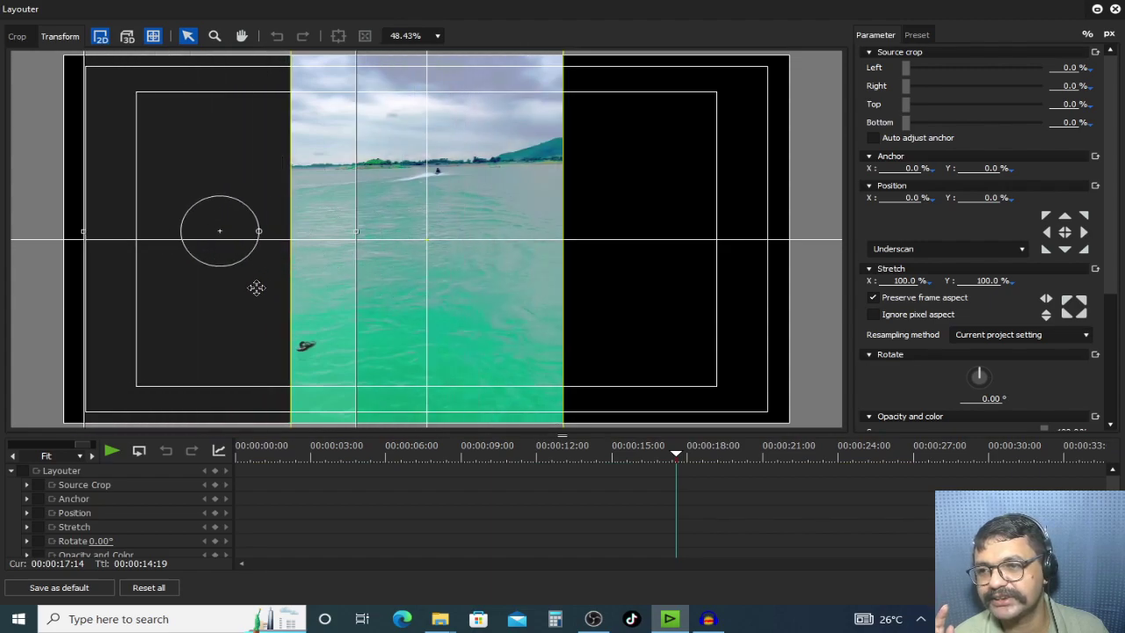
drag(256, 288, 244, 293)
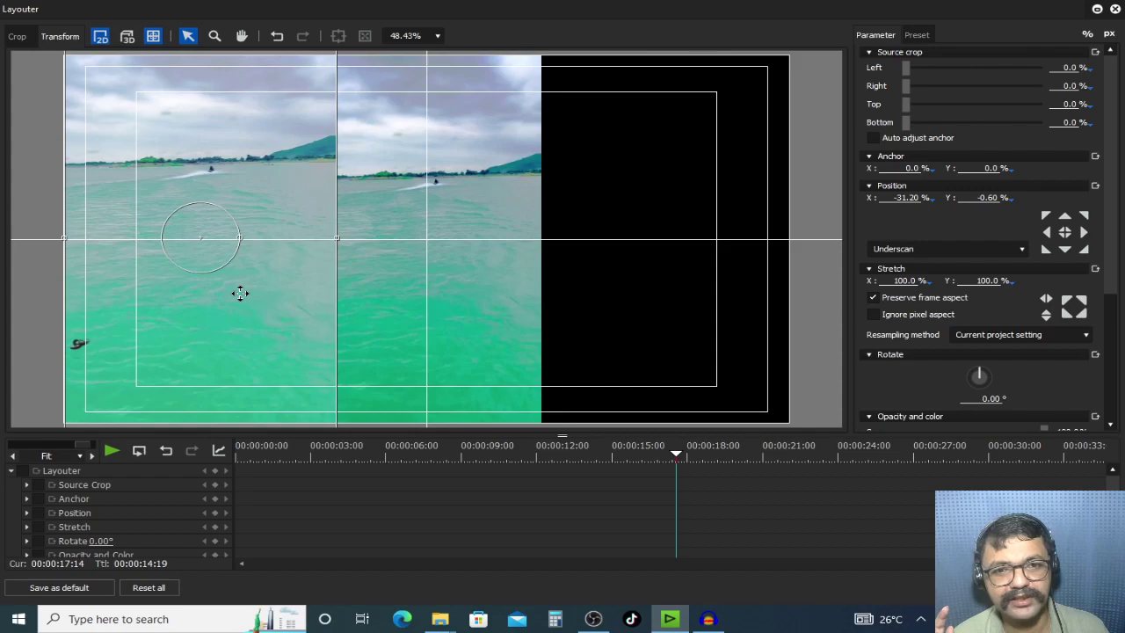
drag(239, 293, 201, 290)
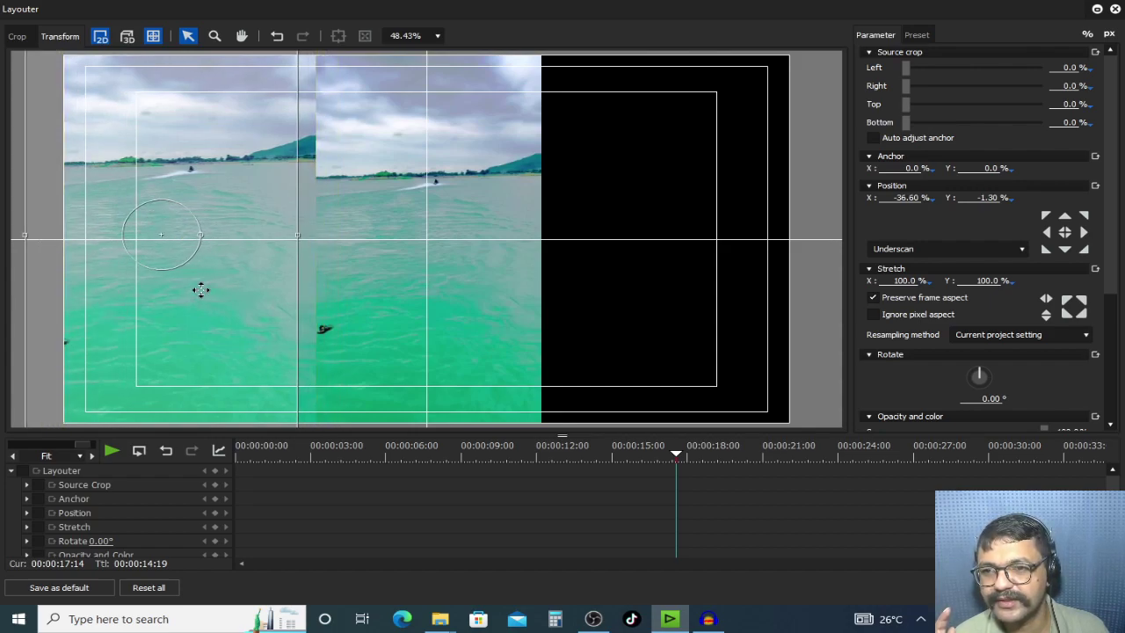
drag(276, 387, 290, 375)
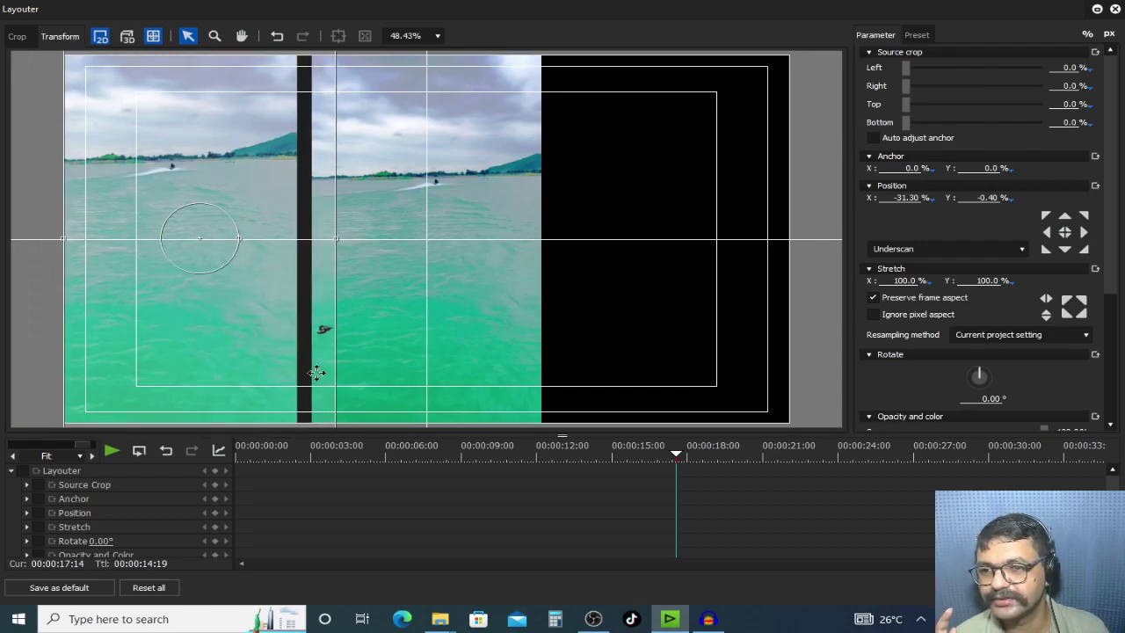
Step: Shrink the 3 V clip to about 82.70% stretch, shift it to about X -34.50%, Y 0.30%, and apply
scroll(421, 321, down, 3)
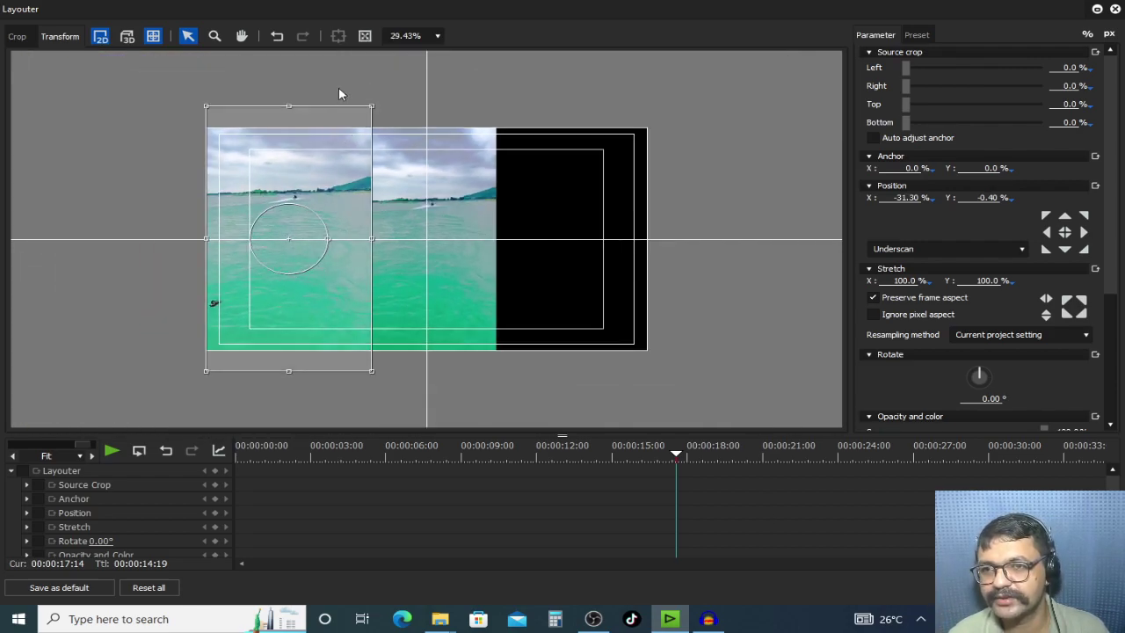
drag(368, 129, 464, 194)
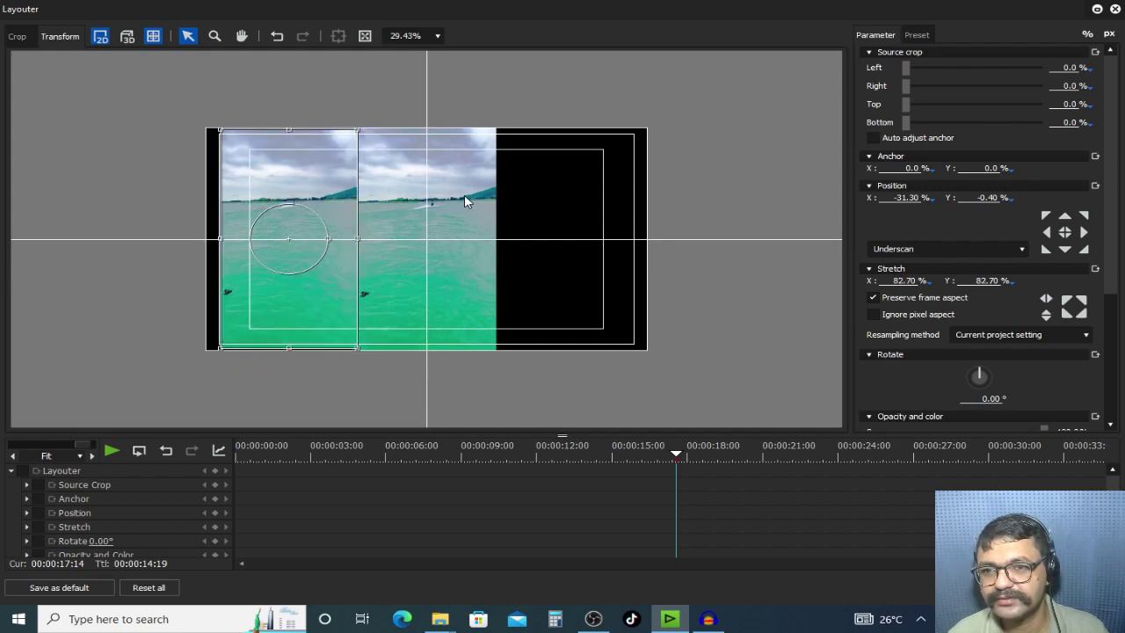
drag(332, 163, 318, 168)
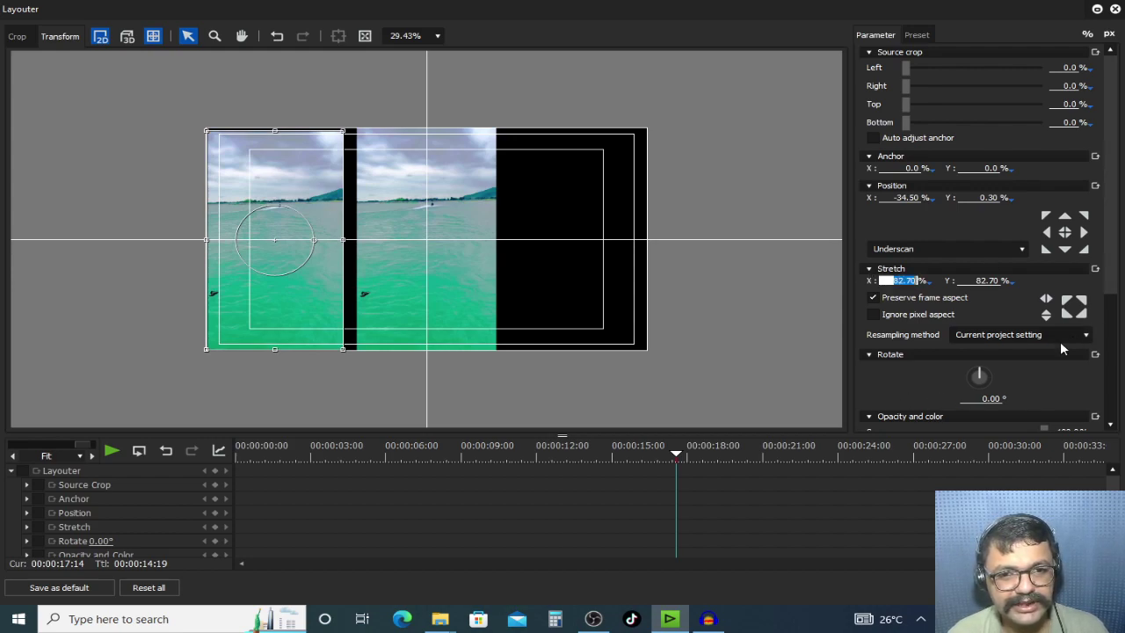
click(1009, 587)
Step: Examine the 1 VA jet ski clip's Layouter parameters, including its stretch, edge and drop shadow settings
click(468, 447)
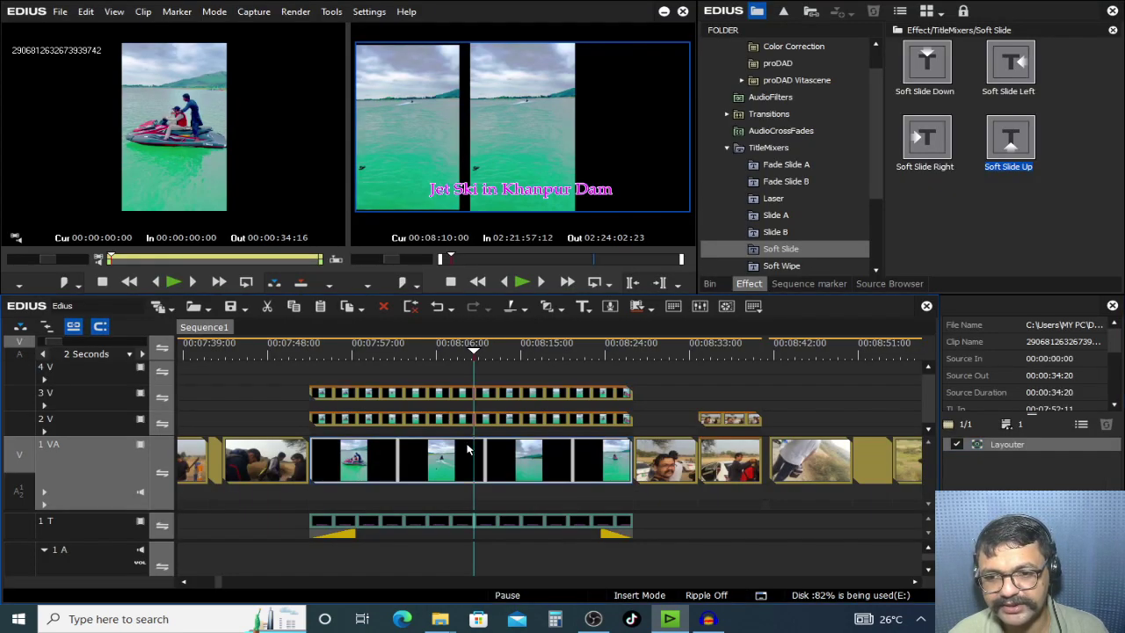
click(1023, 444)
double_click(1022, 446)
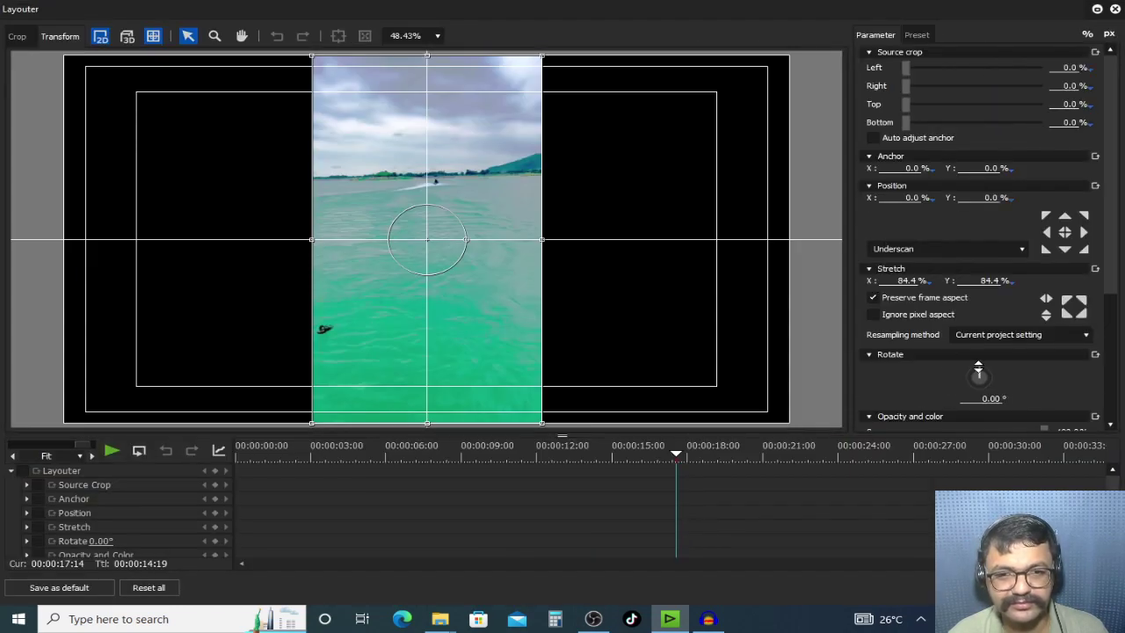
scroll(1114, 246, down, 5)
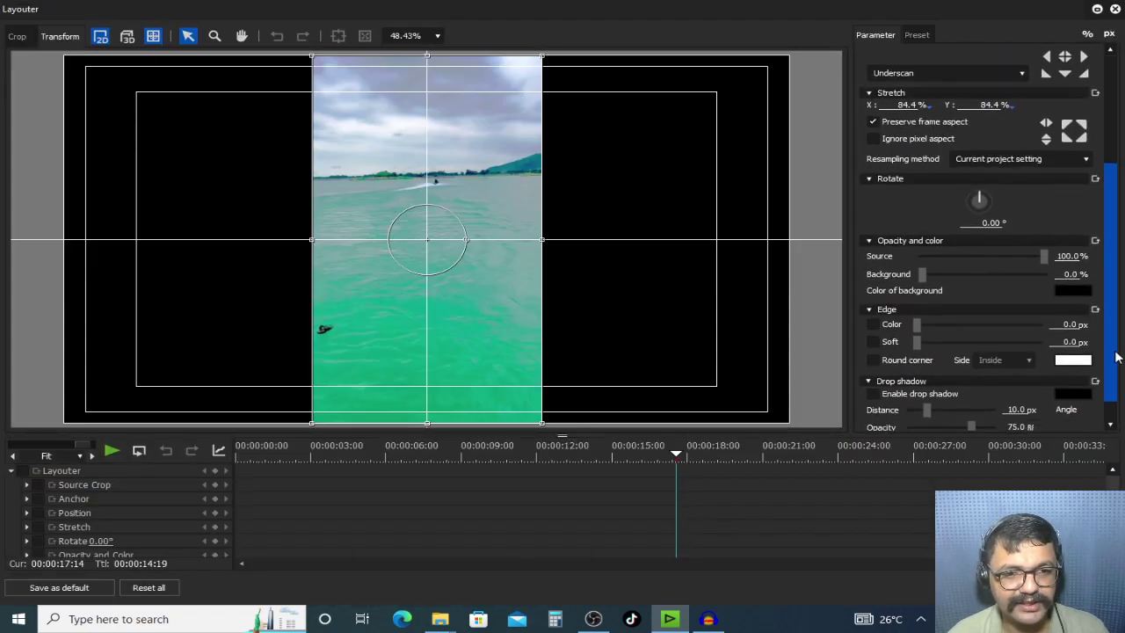
key(Return)
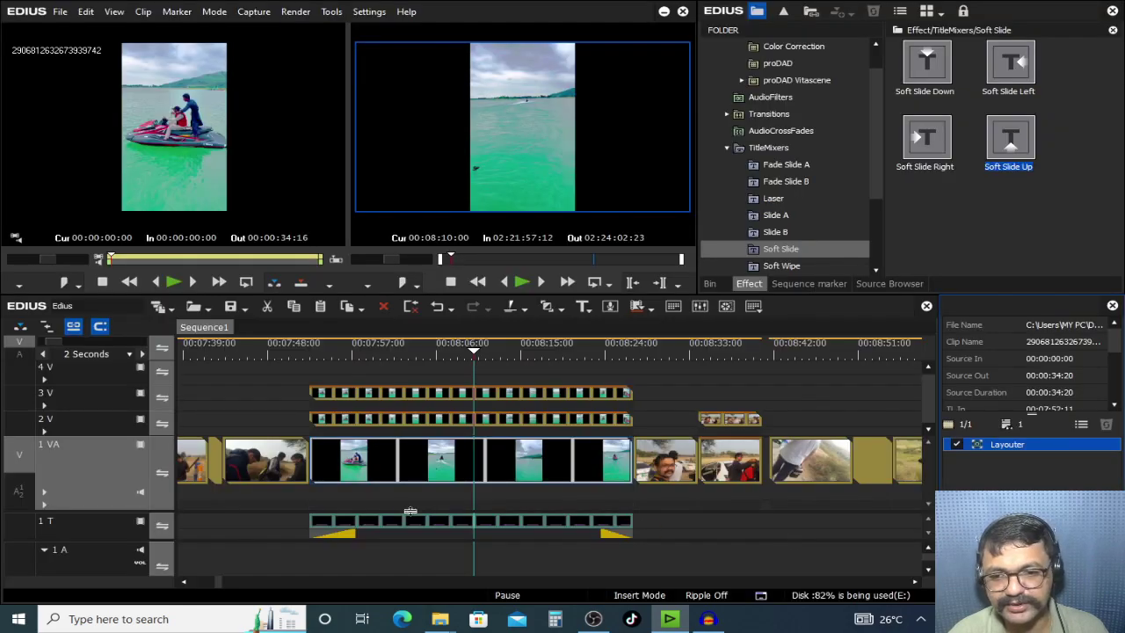
Step: Replace the jet ski clips on 1 VA, 2 V and 3 V with fresh copies of the source clip, aligned with the title clip's start
click(518, 466)
key(Delete)
click(508, 418)
key(Delete)
click(508, 395)
key(Delete)
drag(314, 526, 310, 472)
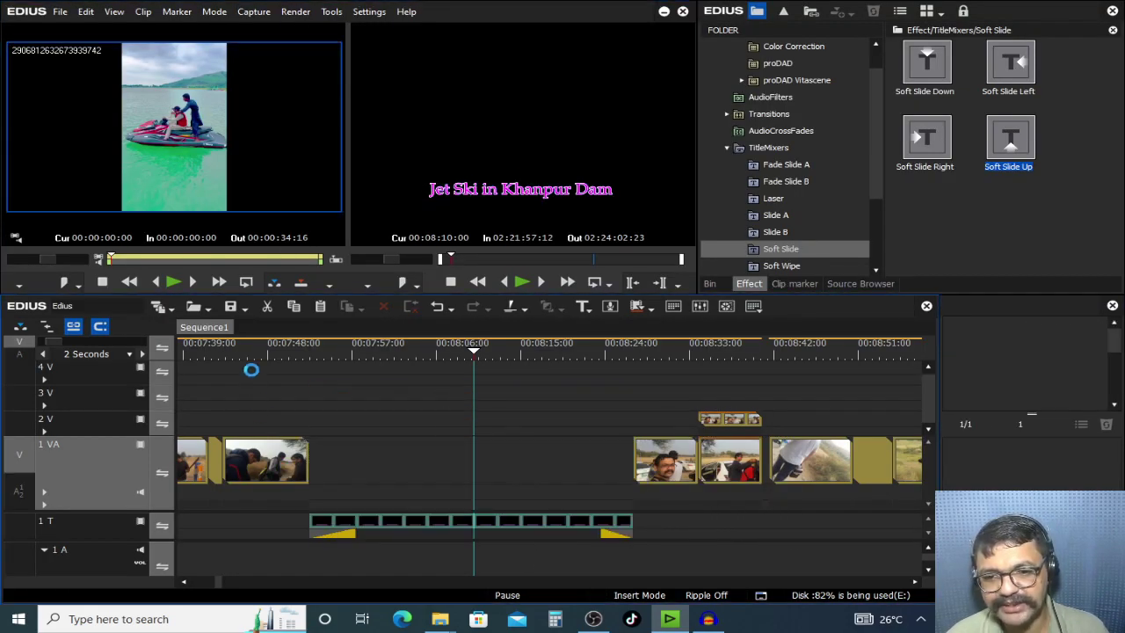
drag(214, 160, 314, 418)
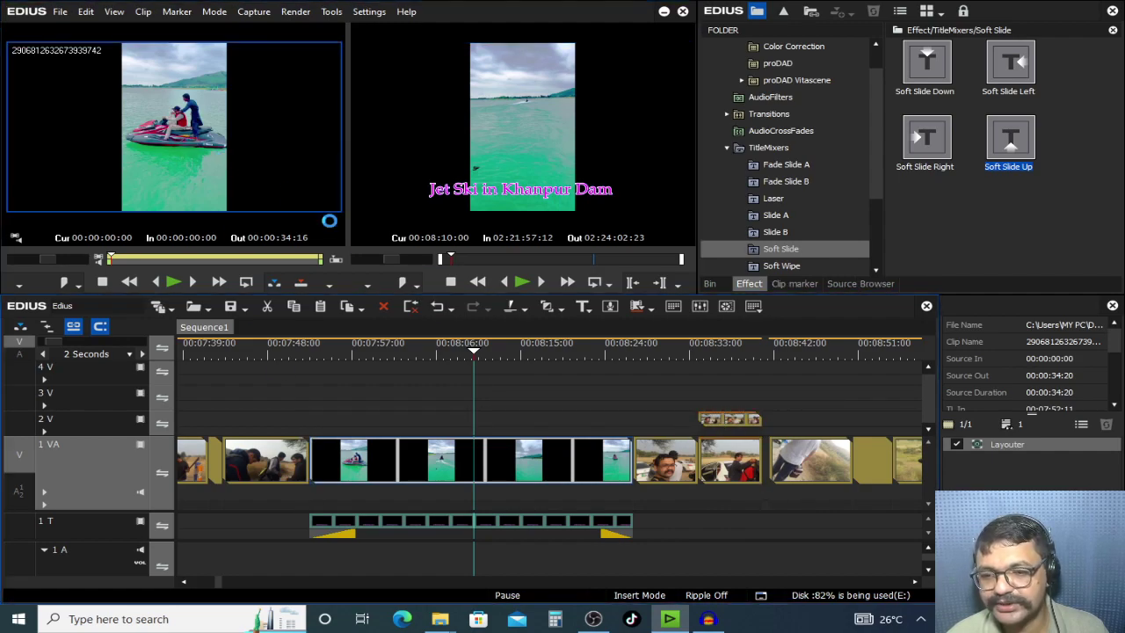
Step: At 00:08:11:17, move the 3 V jet ski clip to the frame's left side in the Layouter, at X -33.20%, Y 0.20%
click(487, 355)
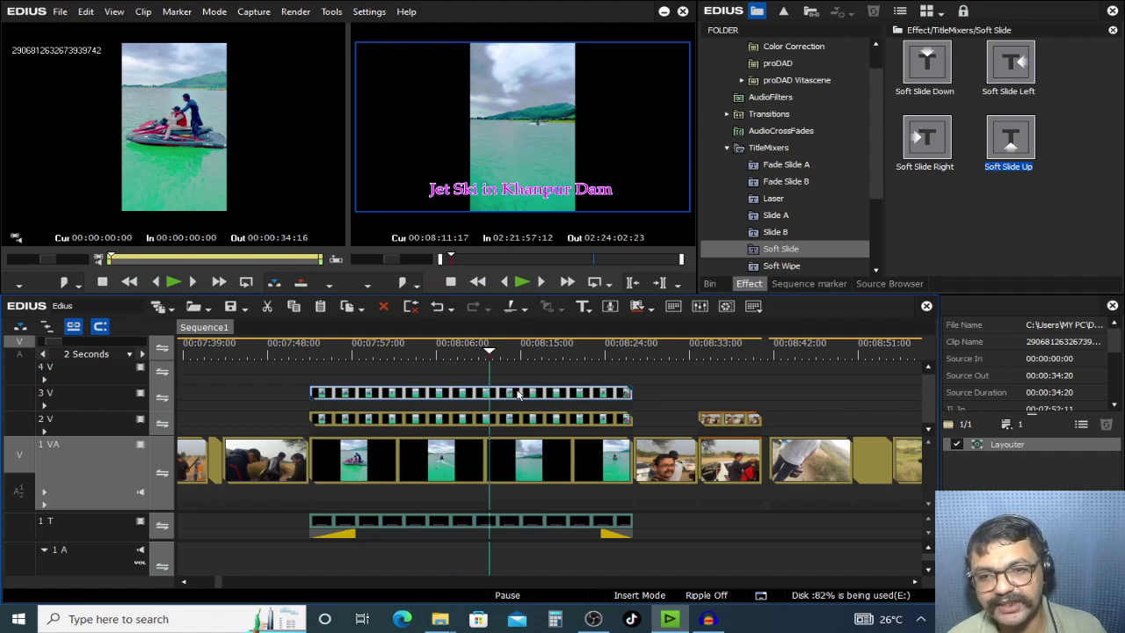
click(1031, 447)
key(F7)
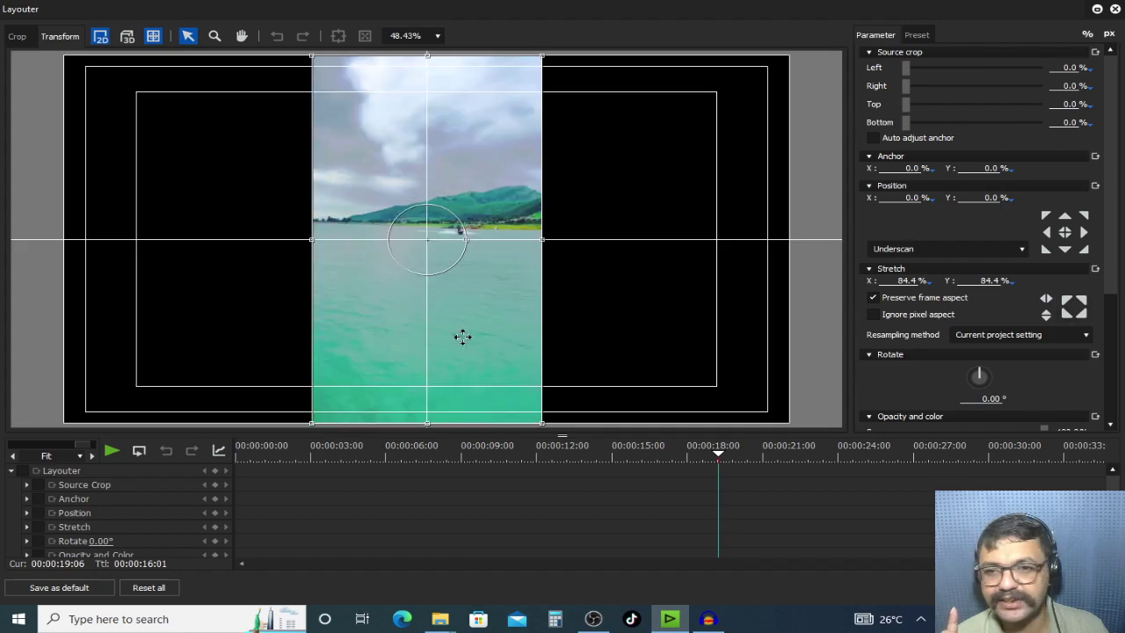
drag(462, 337, 203, 337)
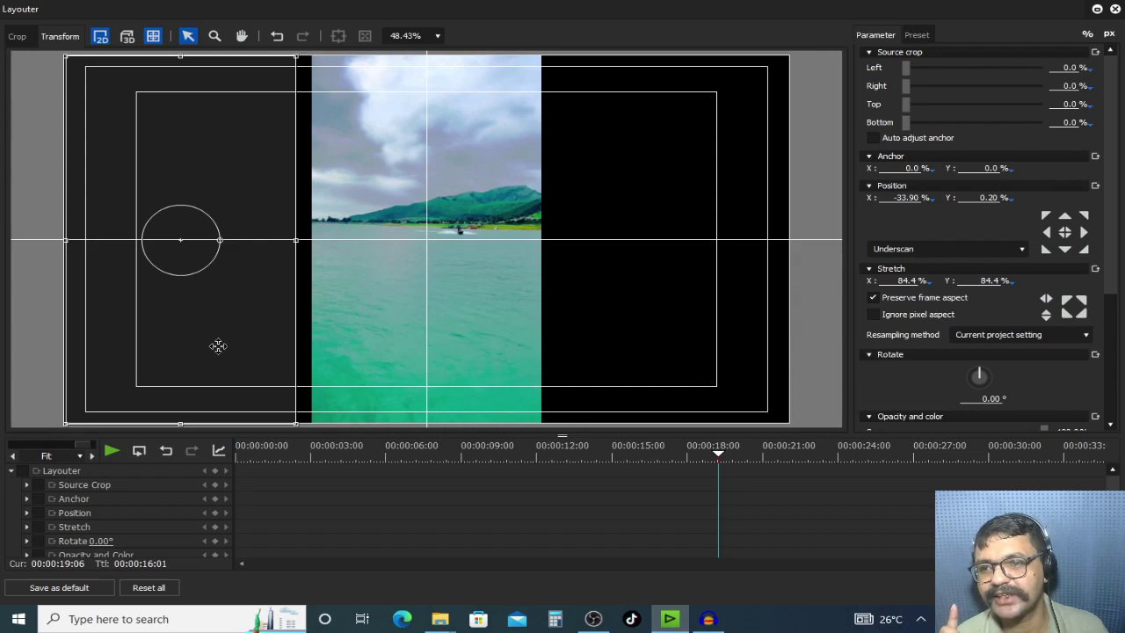
key(Right)
key(Right)
key(Right)
key(Right)
key(Right)
key(Right)
key(Right)
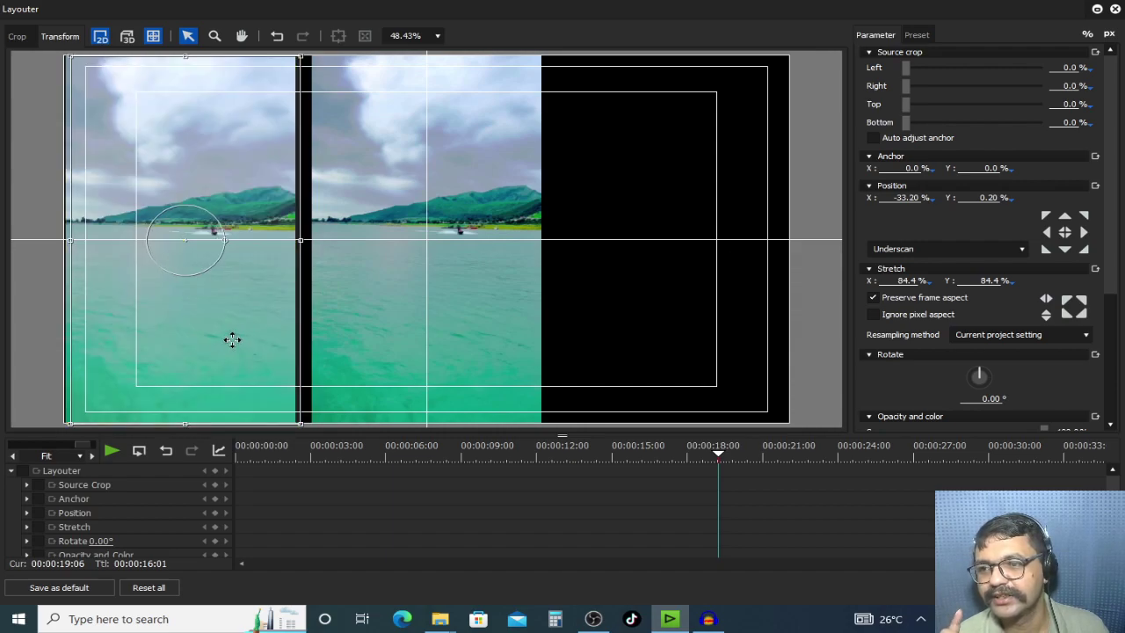
key(Return)
Step: Move the 2 V jet ski clip to the frame's right side in the Layouter, at X 33.1%, Y 0.2%, and apply
click(566, 419)
click(1004, 447)
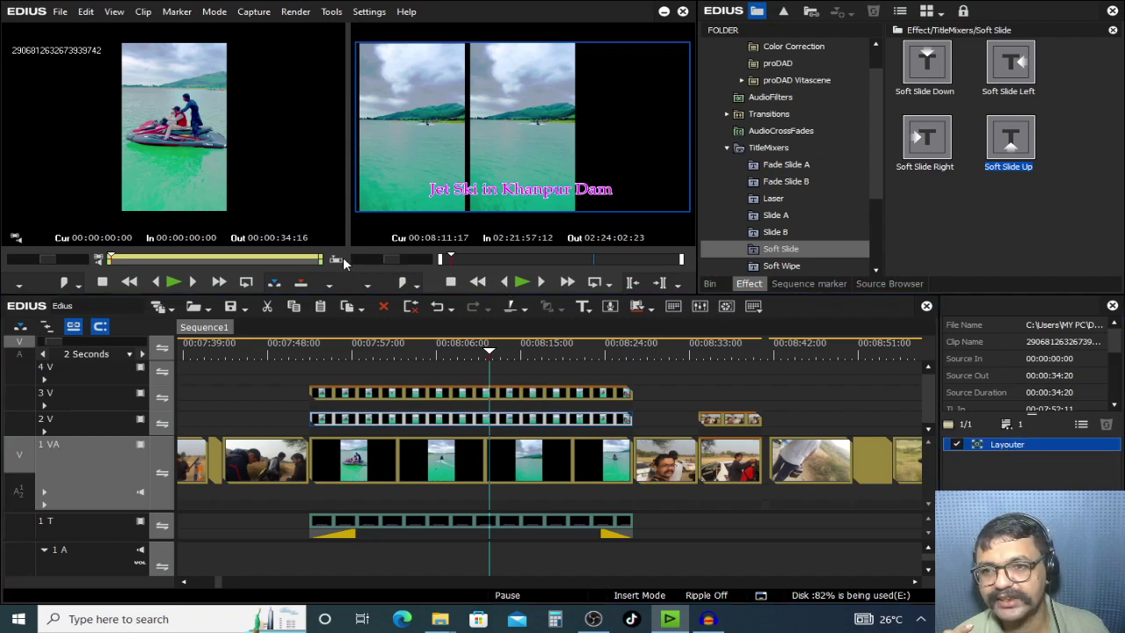
key(F7)
drag(465, 269, 761, 270)
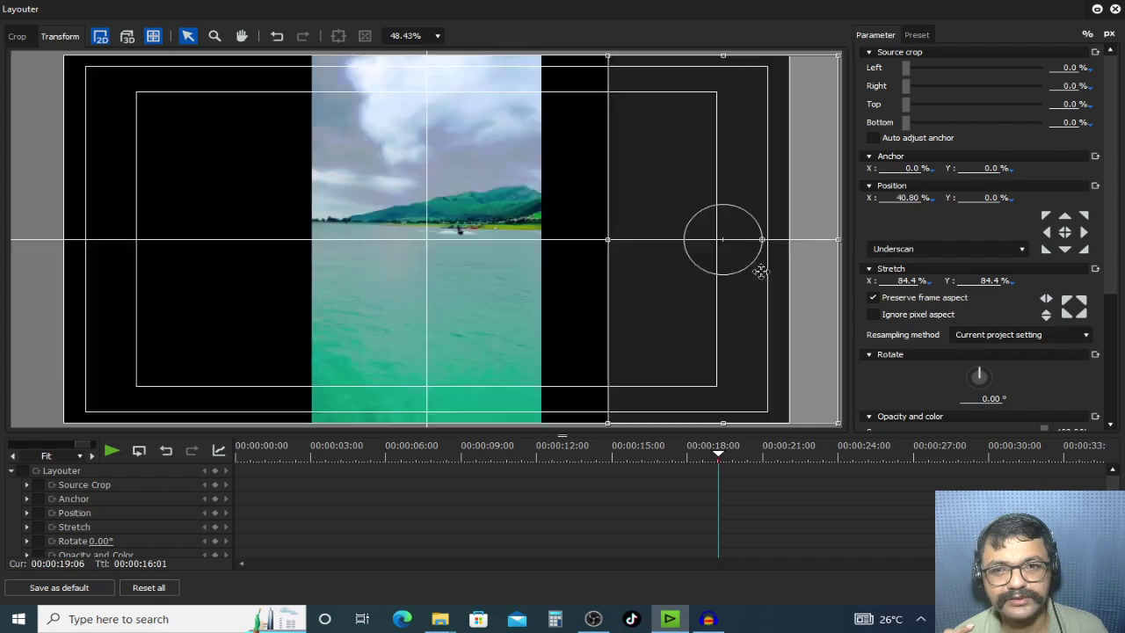
drag(751, 308, 689, 309)
key(Return)
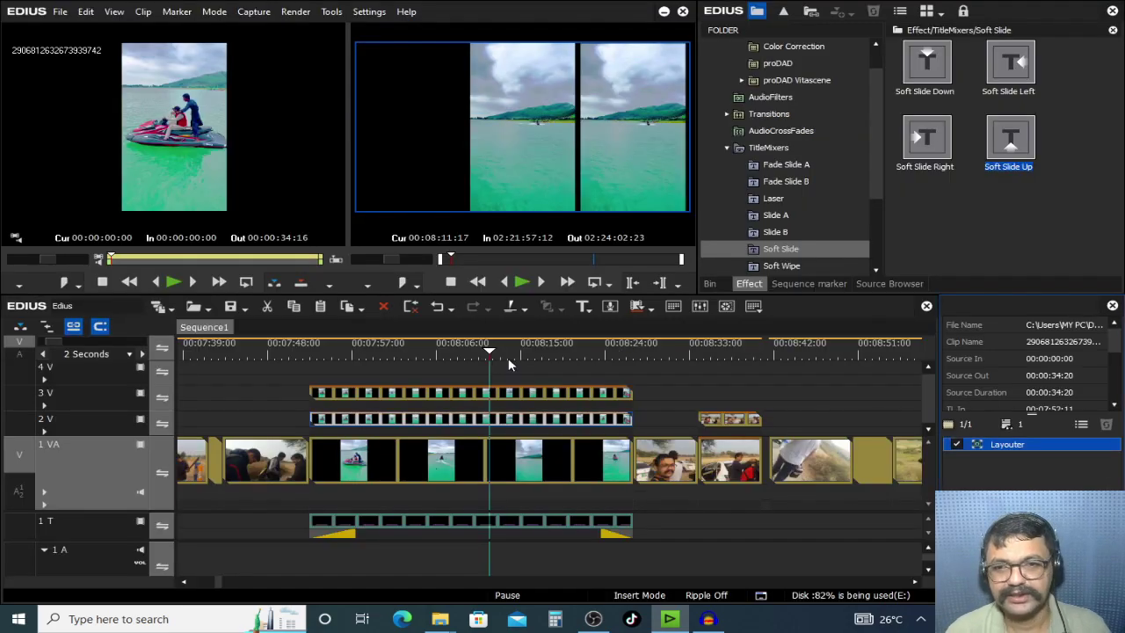
Step: Preview the three side-by-side jet ski clips full screen around 00:08:12:05
click(494, 352)
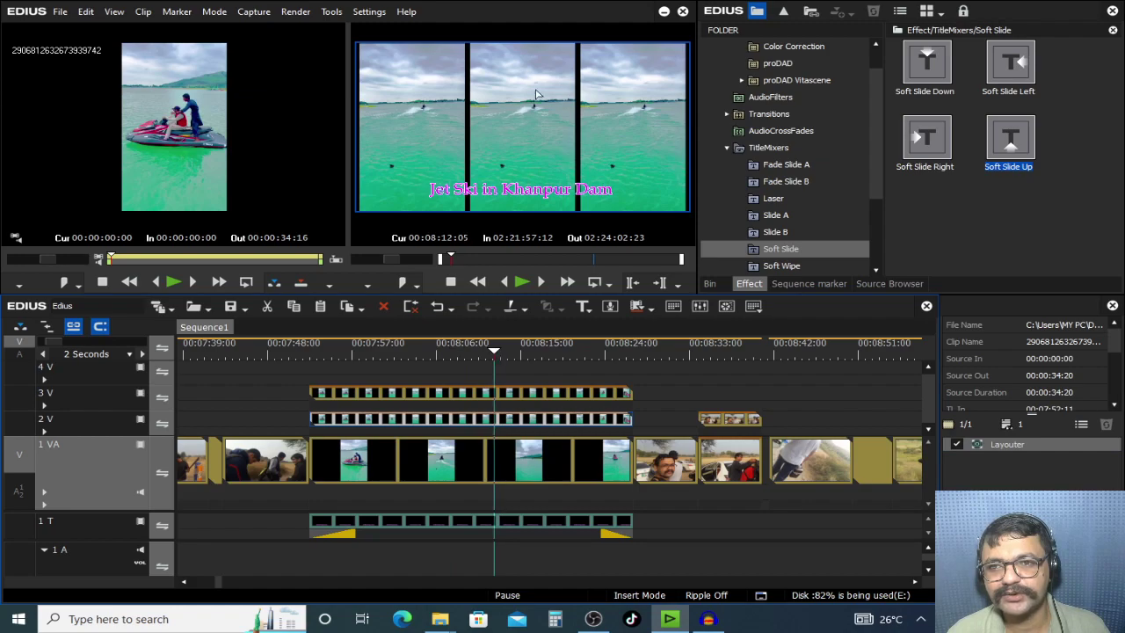
double_click(612, 115)
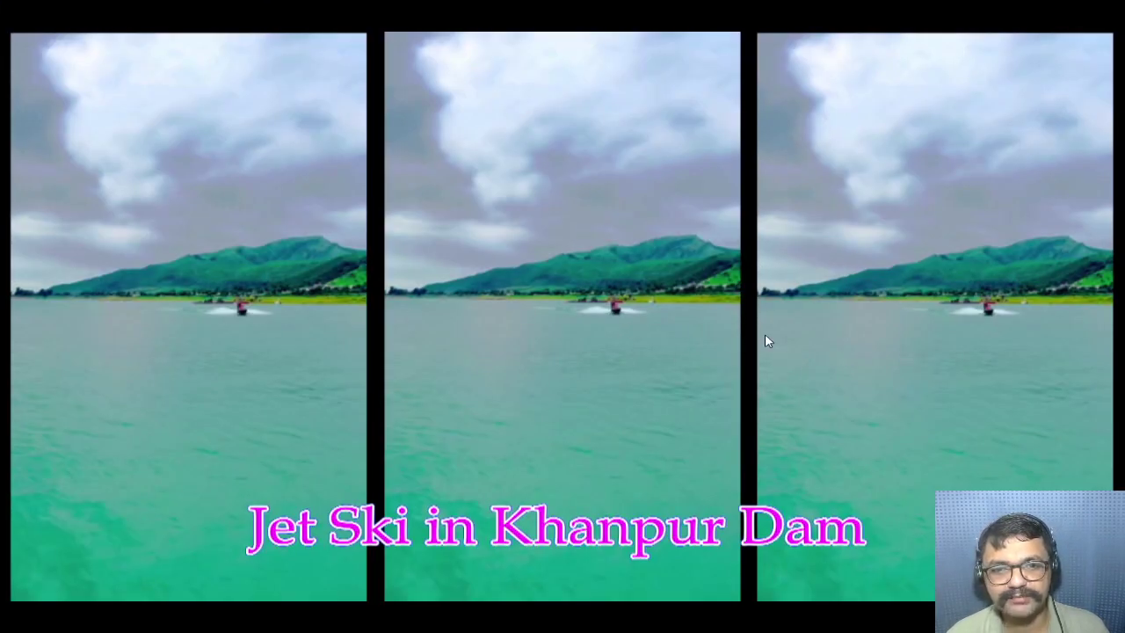
key(F10)
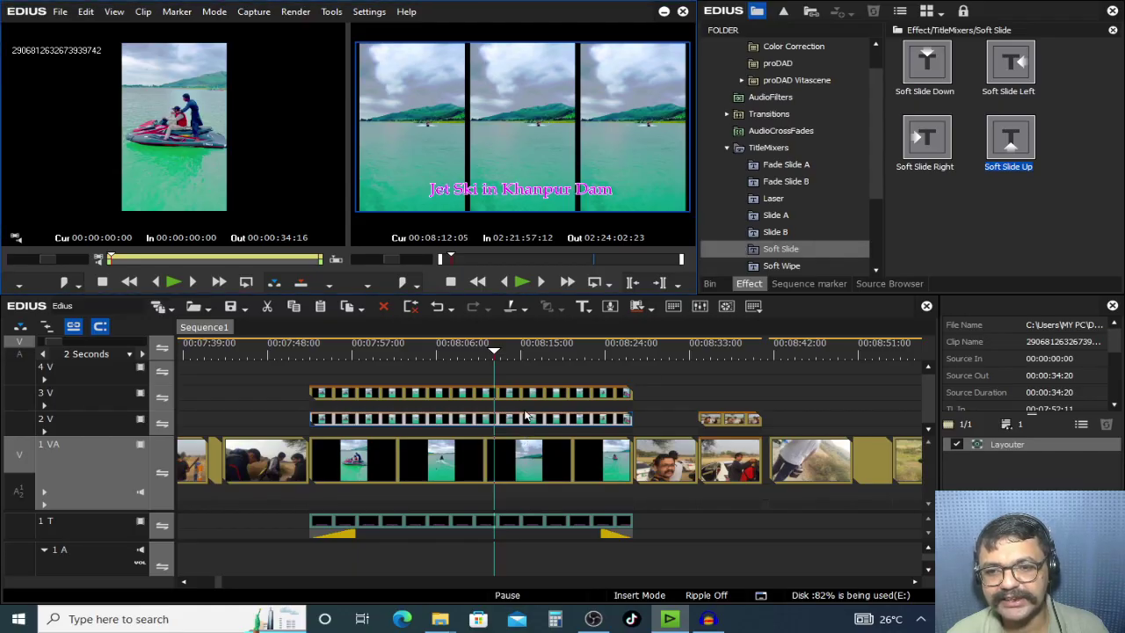
Step: Add another source clip copy on 4 V at the title clip's start and enlarge it to about 815.10% stretch in the Layouter
click(526, 396)
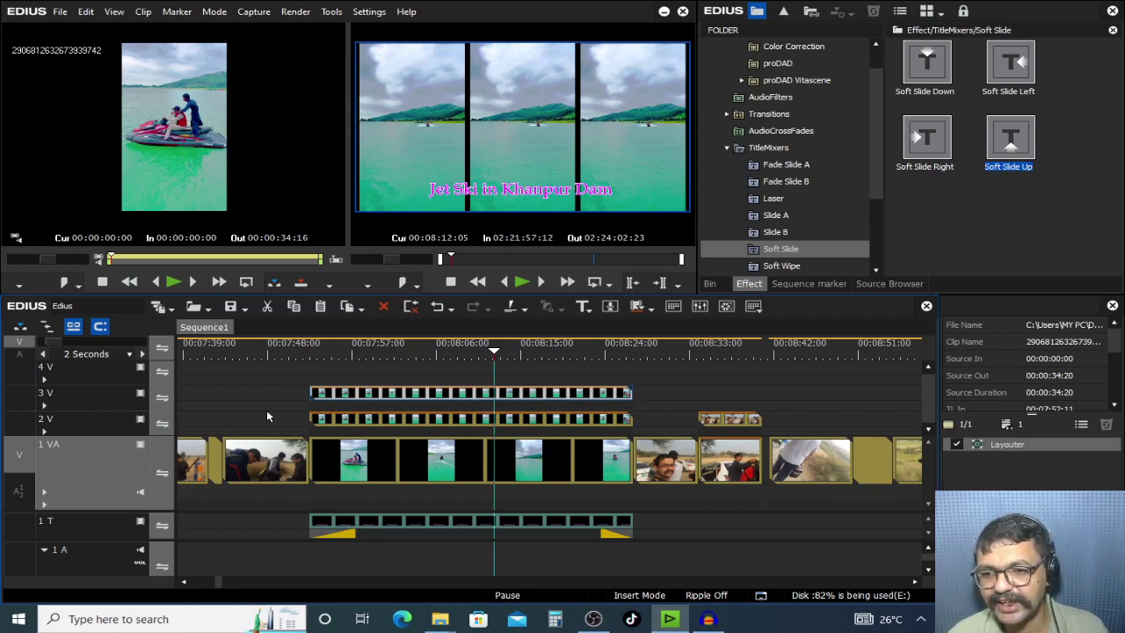
drag(180, 189, 314, 374)
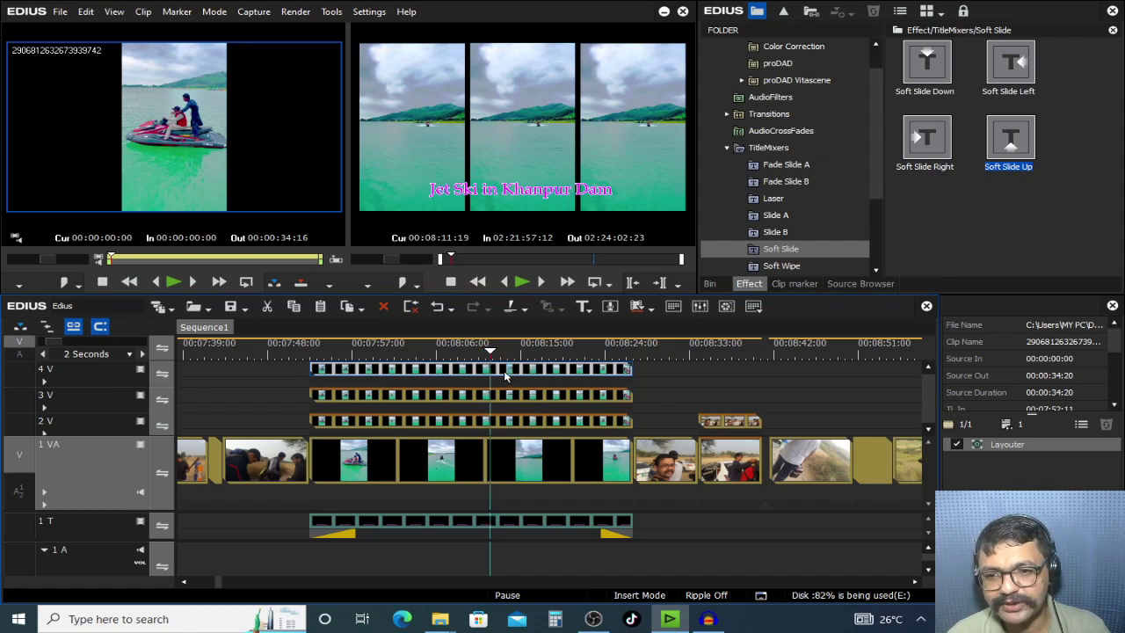
click(1021, 445)
double_click(1021, 444)
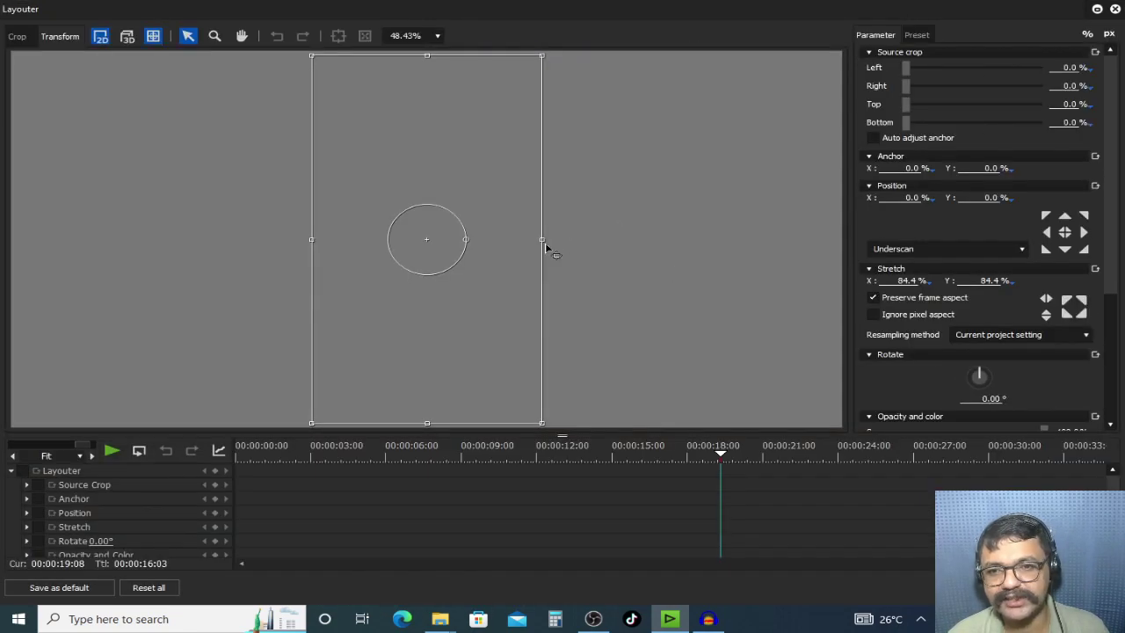
drag(542, 240, 776, 197)
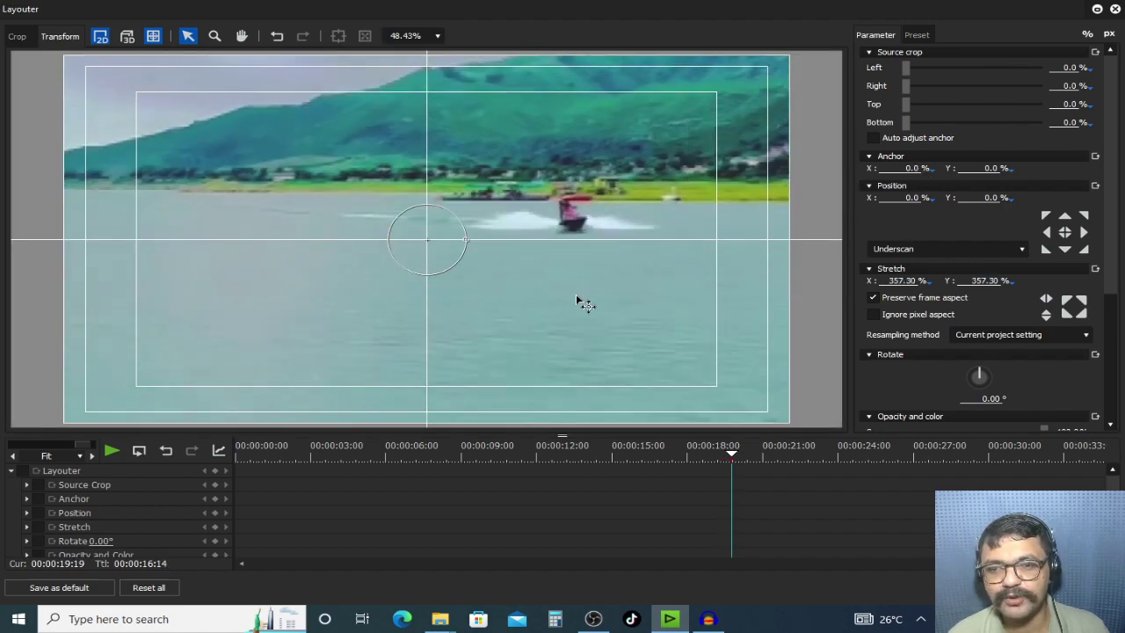
scroll(581, 308, down, 1)
scroll(578, 314, down, 6)
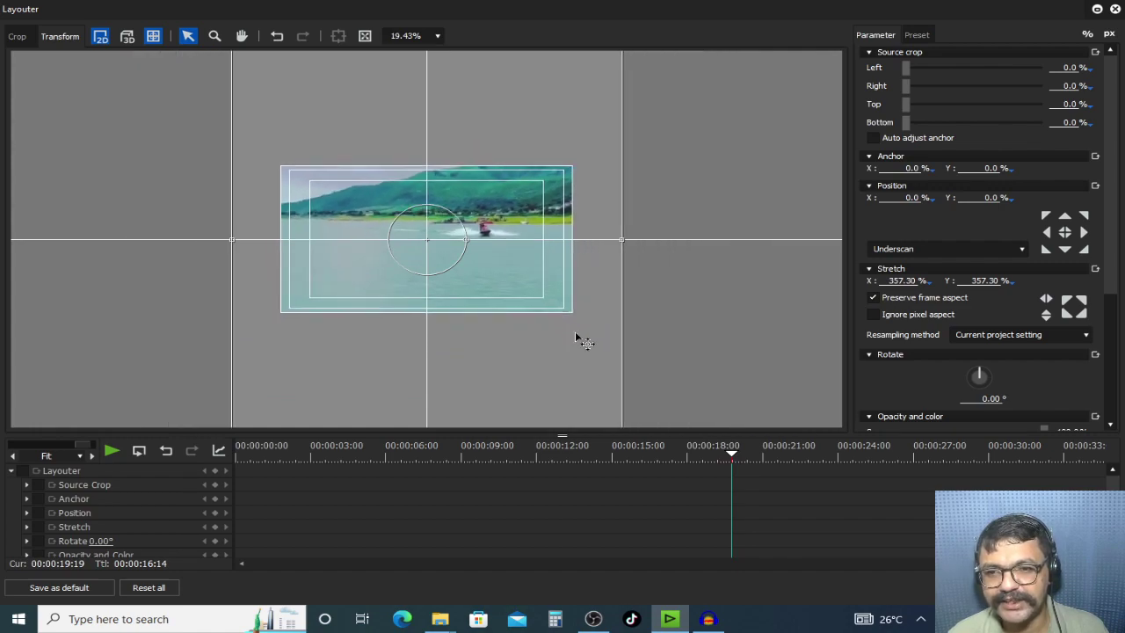
scroll(573, 336, down, 3)
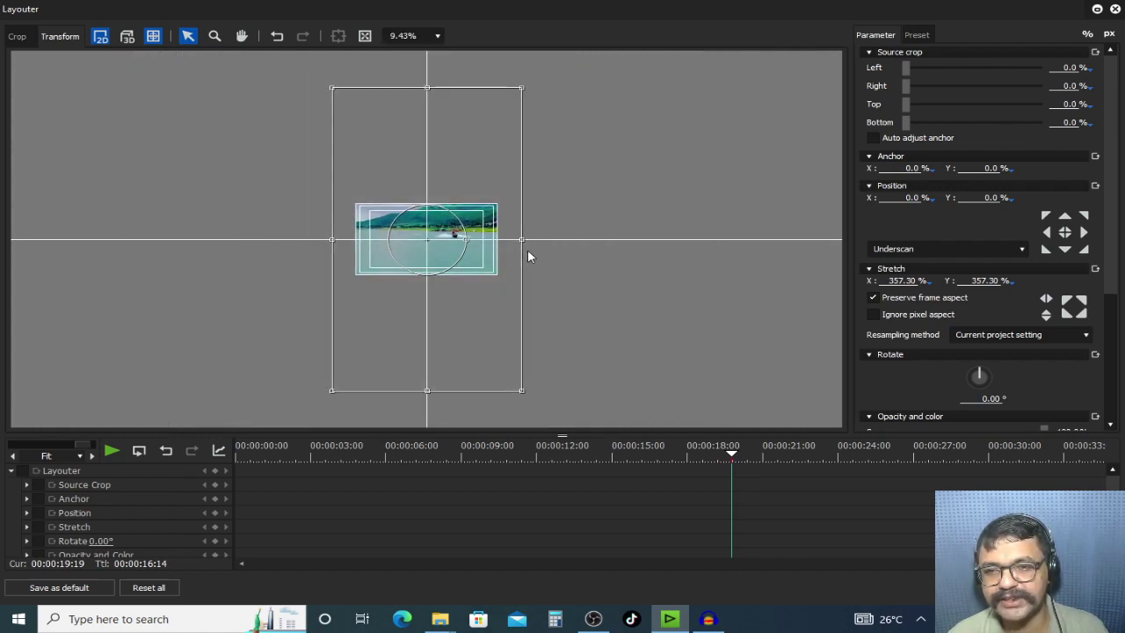
scroll(523, 260, up, 1)
drag(506, 241, 598, 239)
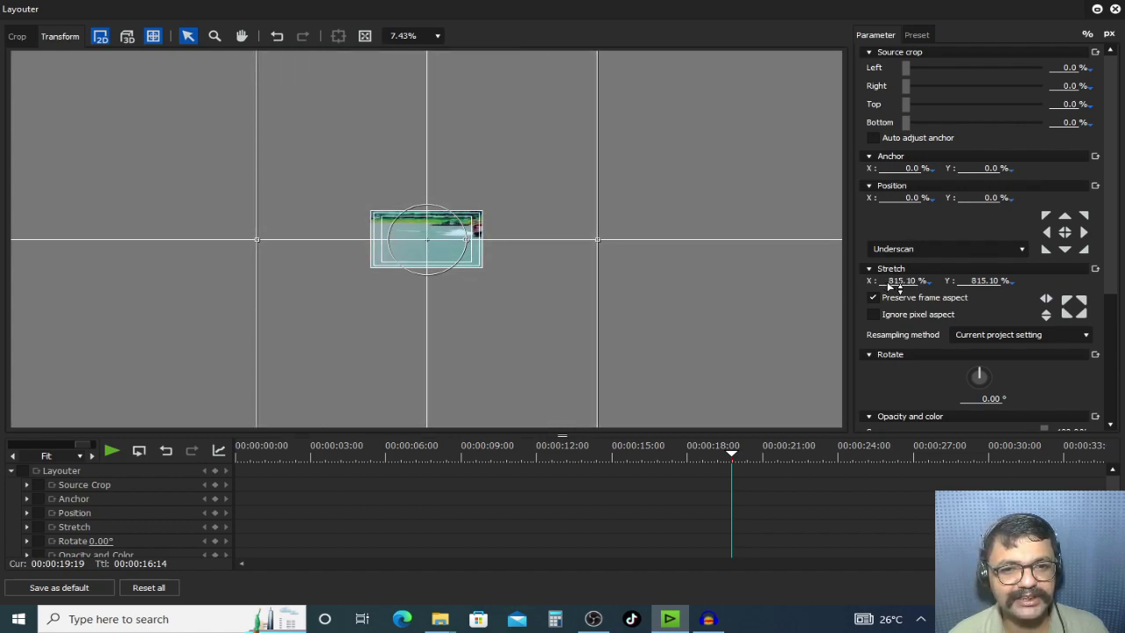
scroll(537, 252, down, 6)
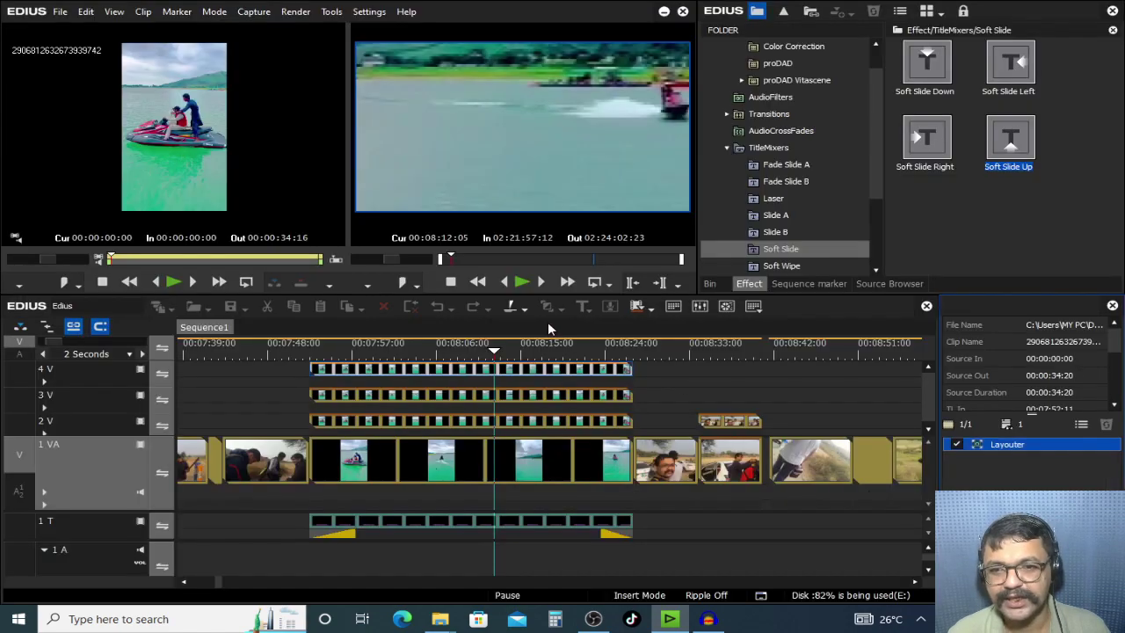
Step: Play the sequence around 00:08:16 to check the enlarged jet ski clip
drag(501, 350, 527, 352)
key(space)
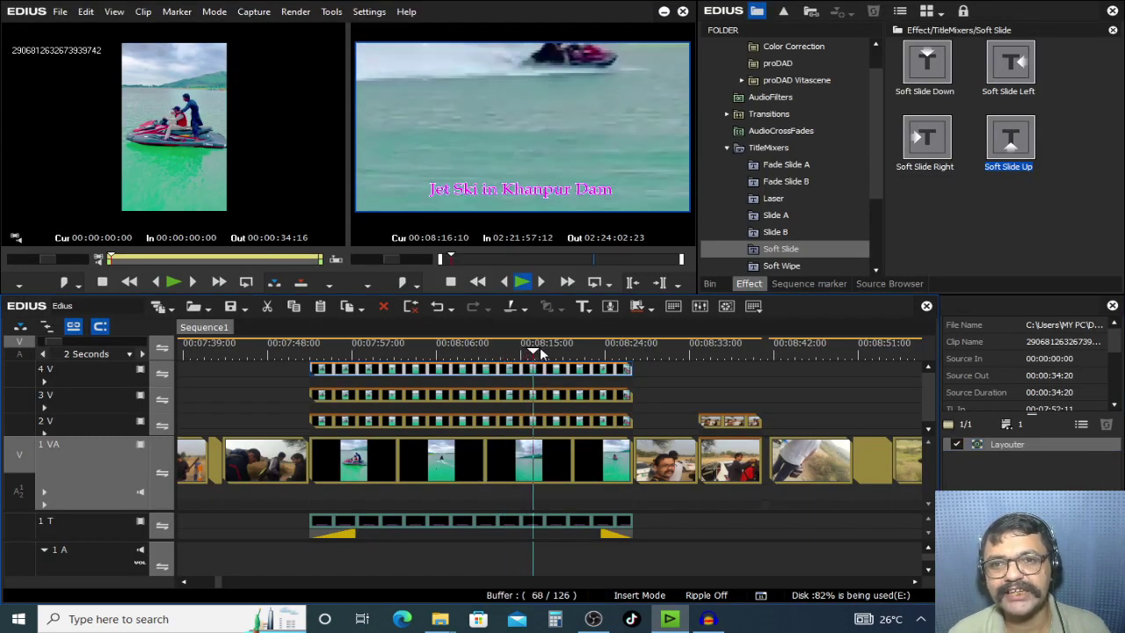
key(space)
Step: Shift the three side-by-side clips up to 3 V, 4 V and 5 V and place the enlarged clip on 1 VA as their background
drag(580, 367, 917, 367)
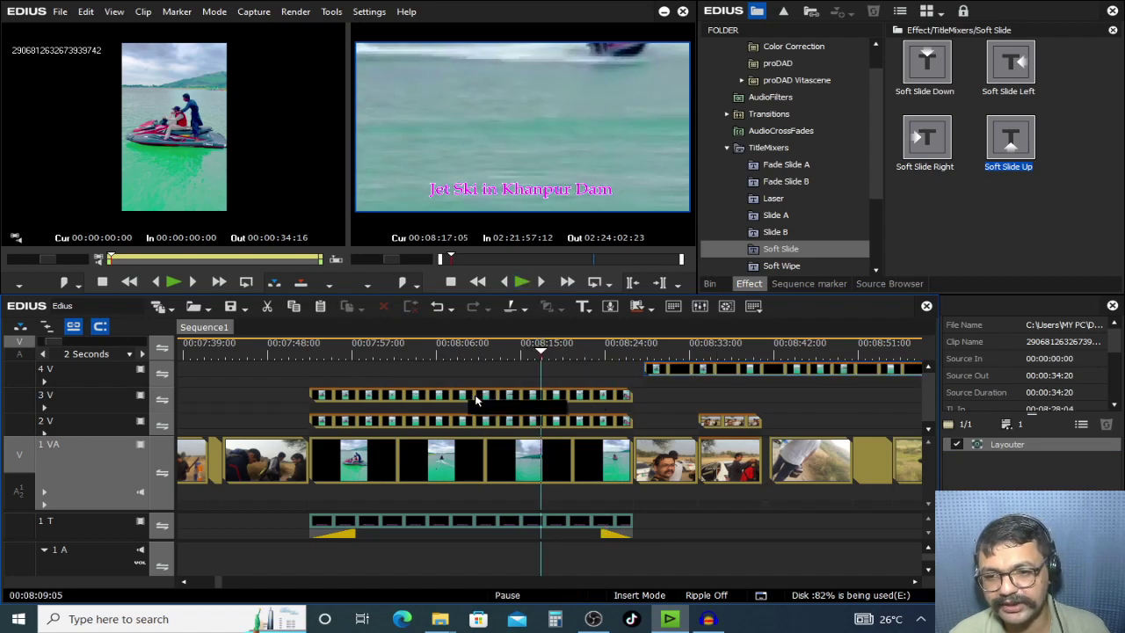
click(475, 396)
shift+click(470, 466)
drag(469, 466, 451, 411)
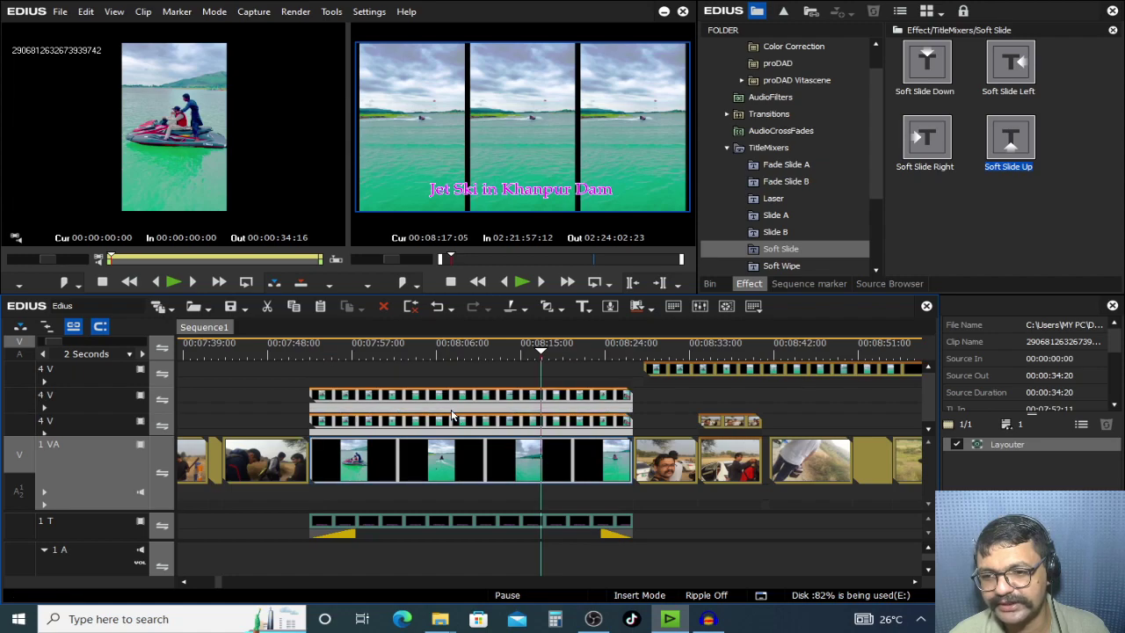
drag(718, 389, 386, 466)
Step: Play the three-panel layout over its enlarged background full screen from about 00:08:10:09
drag(450, 356, 477, 356)
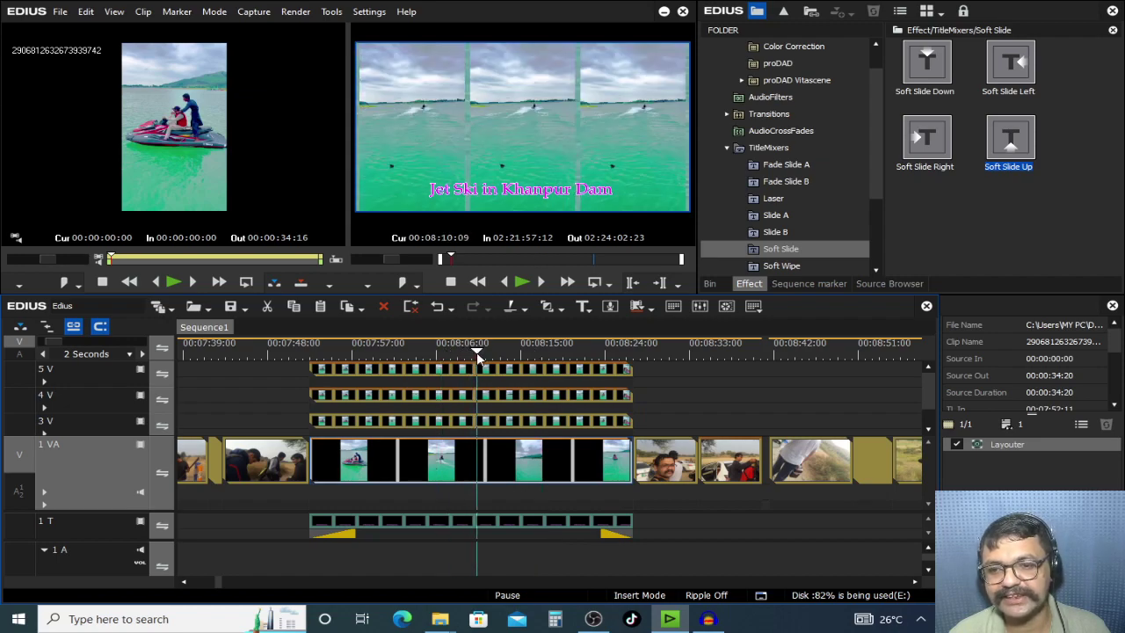
double_click(526, 123)
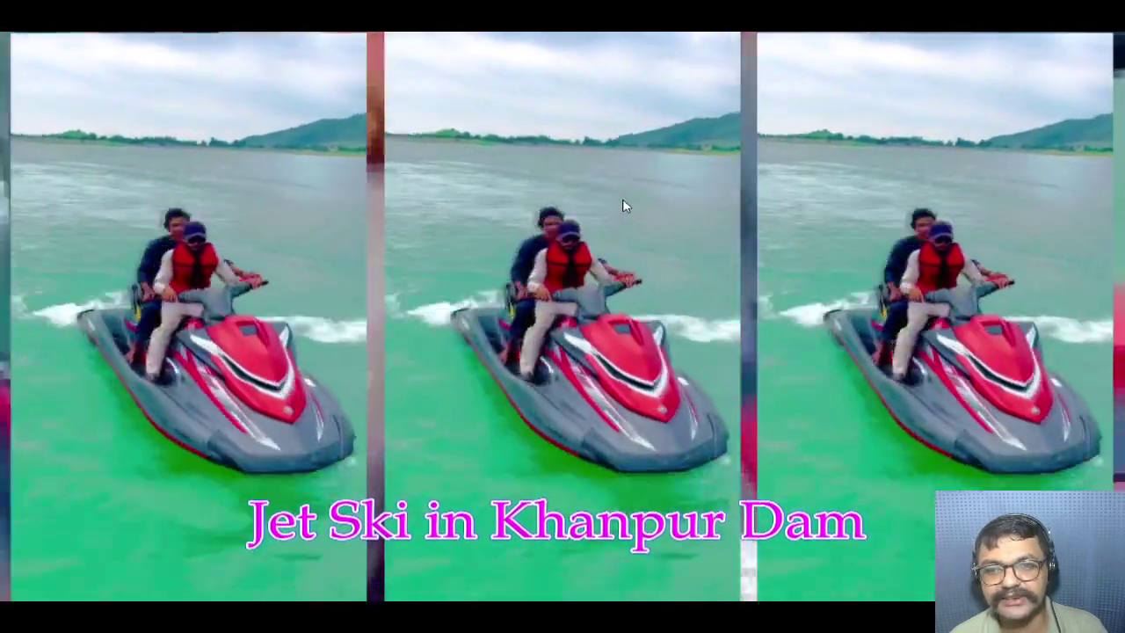
key(Escape)
key(space)
Step: Enable a soft edge on the center clip on 3 V in the Layouter, raise its width, and preview it full screen
click(524, 420)
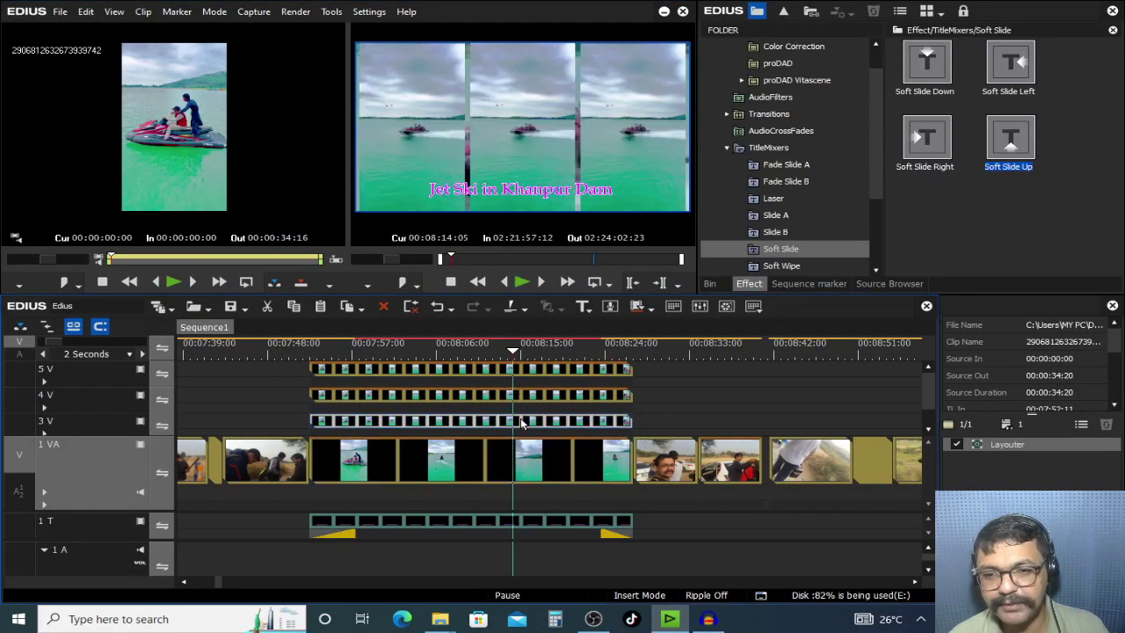
click(1023, 444)
double_click(1023, 444)
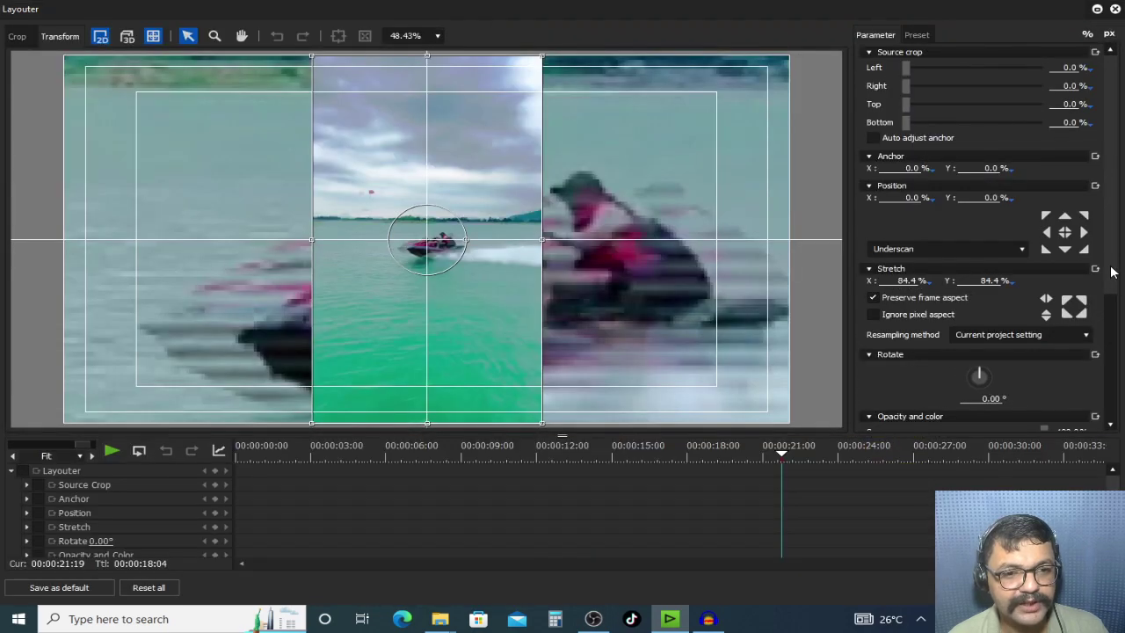
drag(1113, 271, 1114, 400)
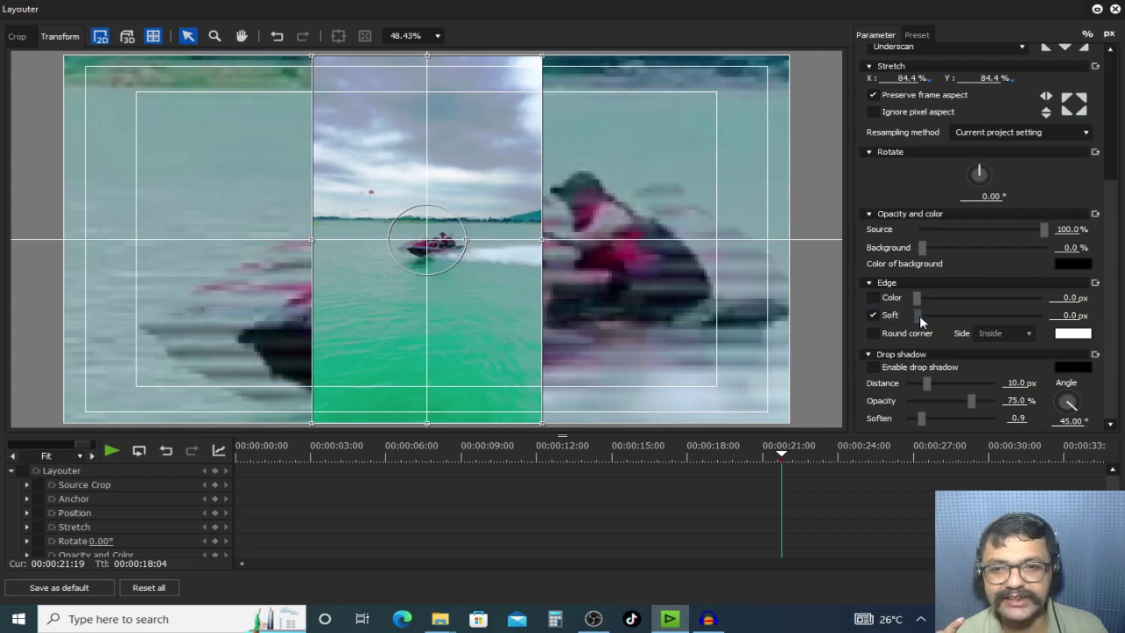
drag(937, 323, 964, 319)
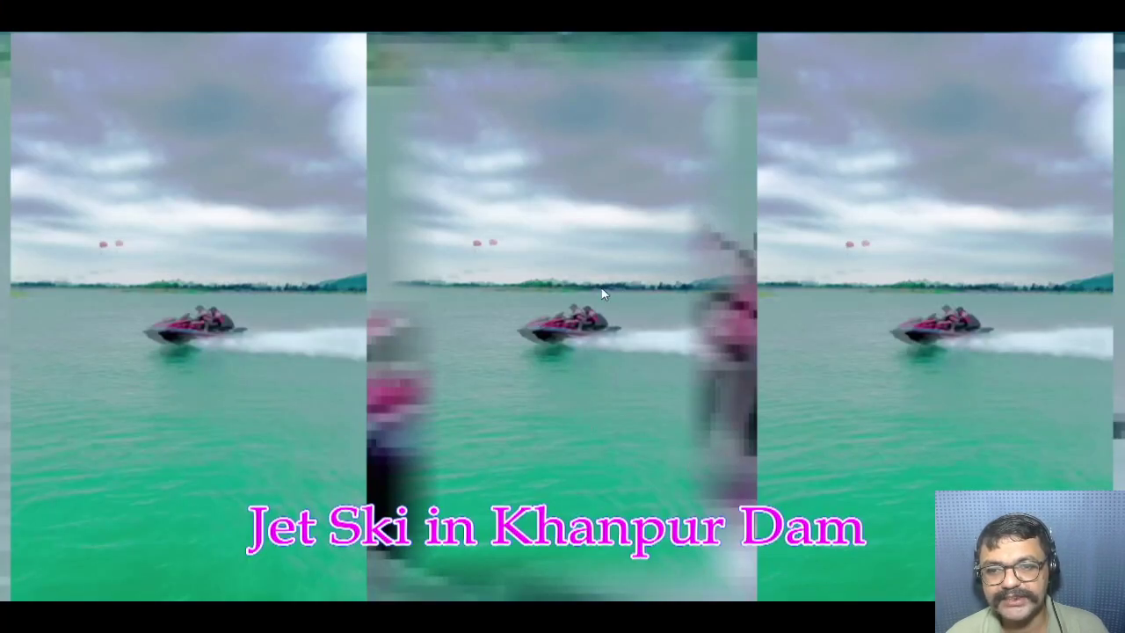
key(Escape)
Step: Move the enlarged background clip from 1 VA to 4 V at about 00:08:34:23, and play the layout without it
drag(498, 476, 887, 400)
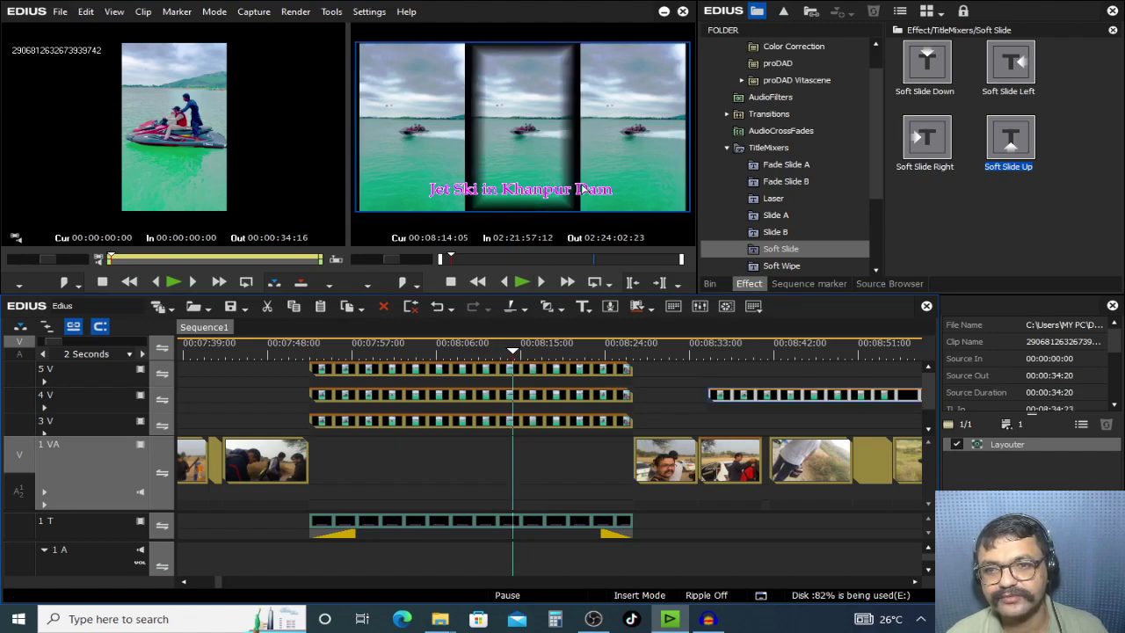
key(space)
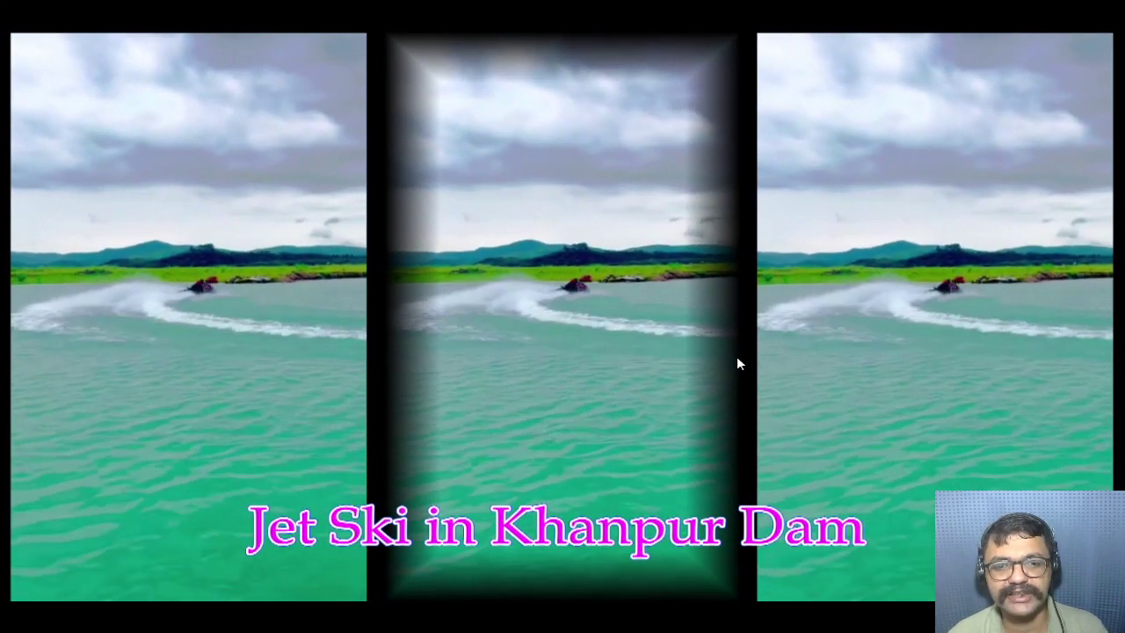
key(space)
Step: Set the center 3 V clip's soft edge to 50 px in the Layouter and apply it
click(552, 422)
double_click(1023, 445)
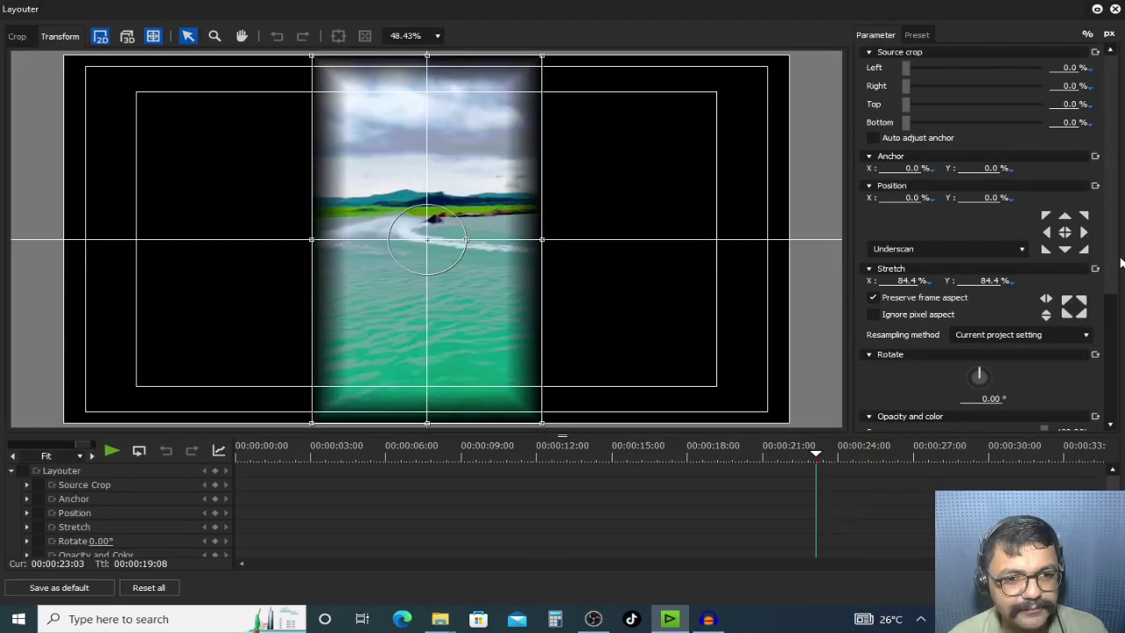
scroll(1117, 273, down, 3)
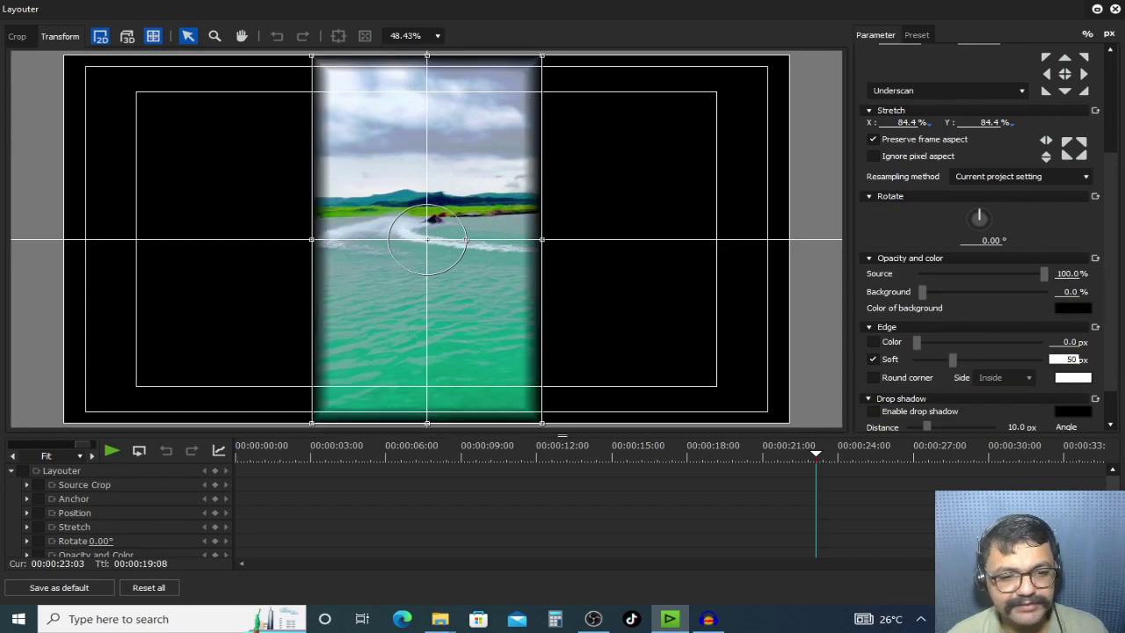
key(Return)
Step: Enable a 50 px soft edge on the right-panel clip on 4 V in the Layouter and apply it
click(557, 395)
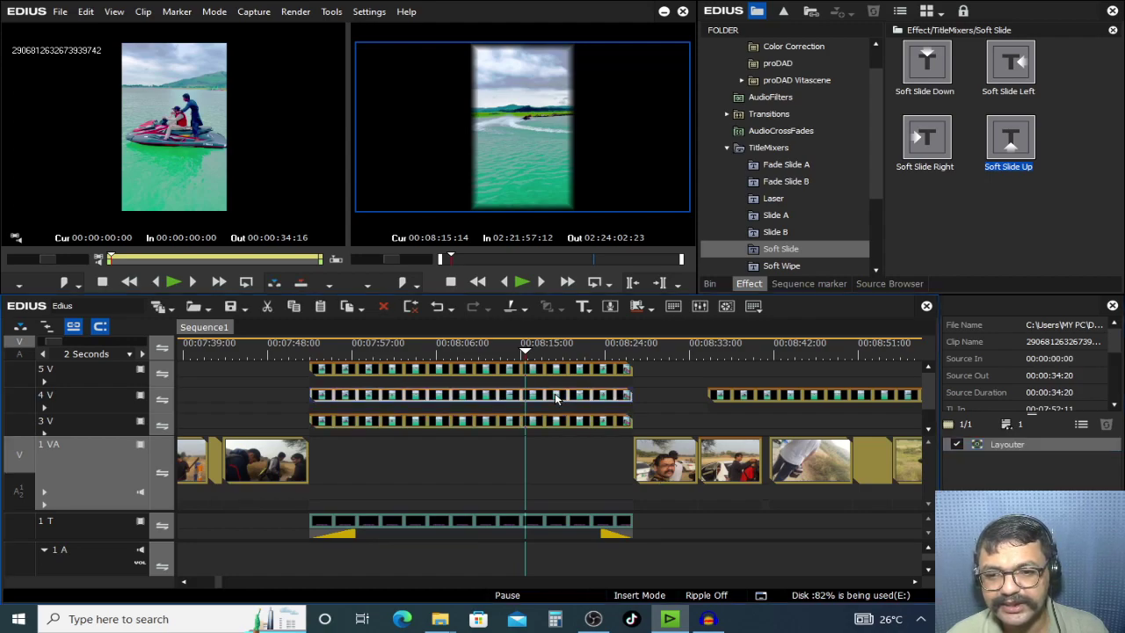
double_click(1004, 445)
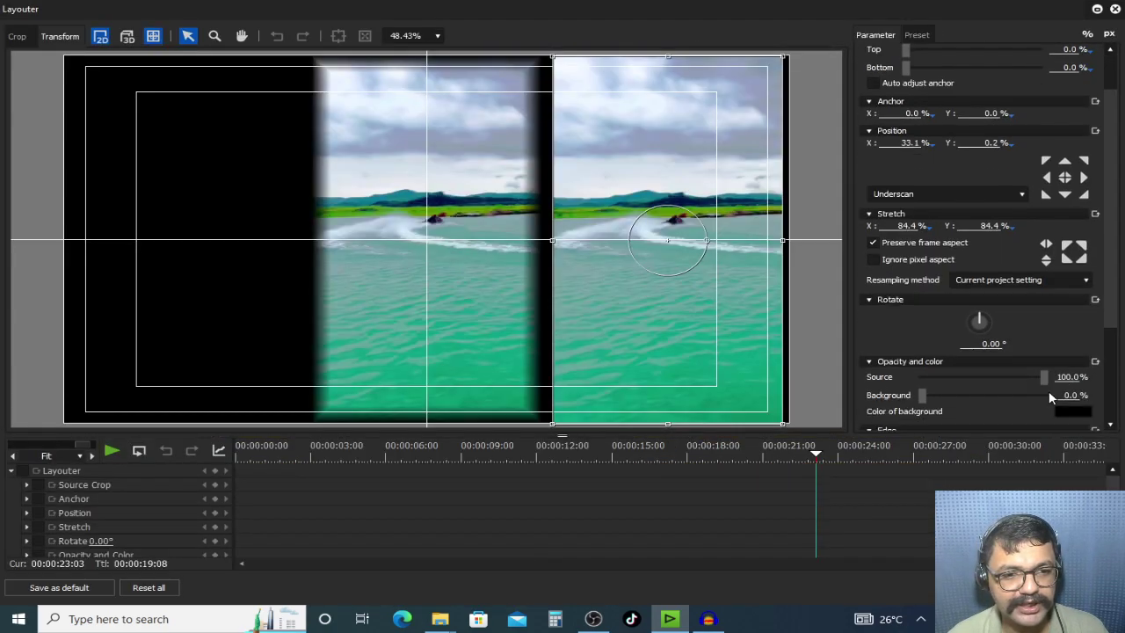
scroll(1079, 392, up, 1)
scroll(1099, 287, down, 3)
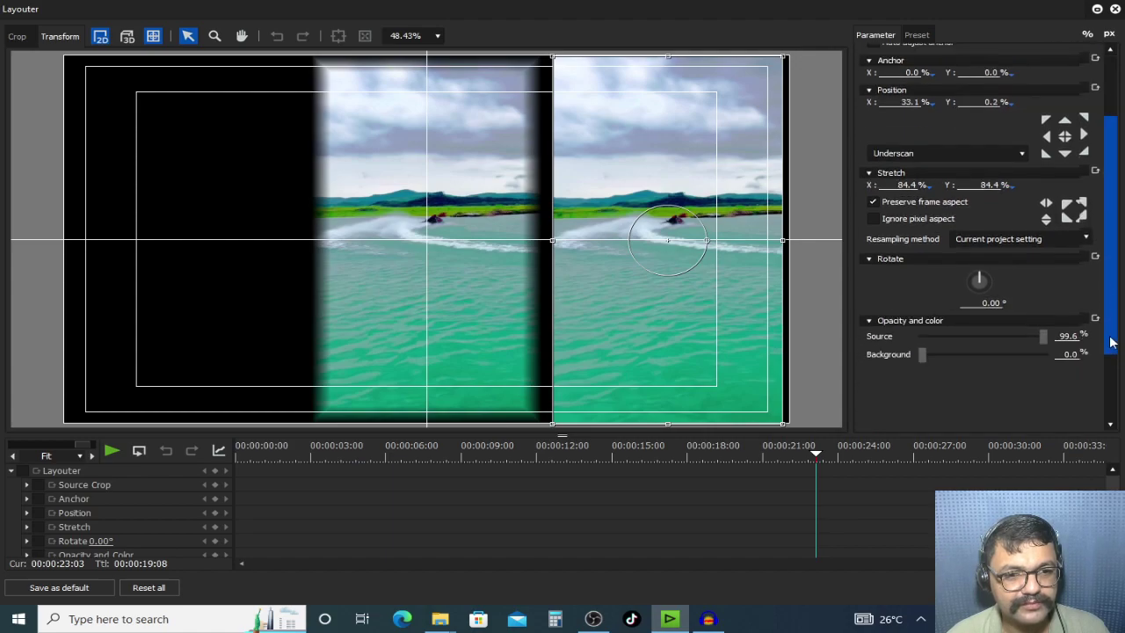
scroll(1114, 274, down, 1)
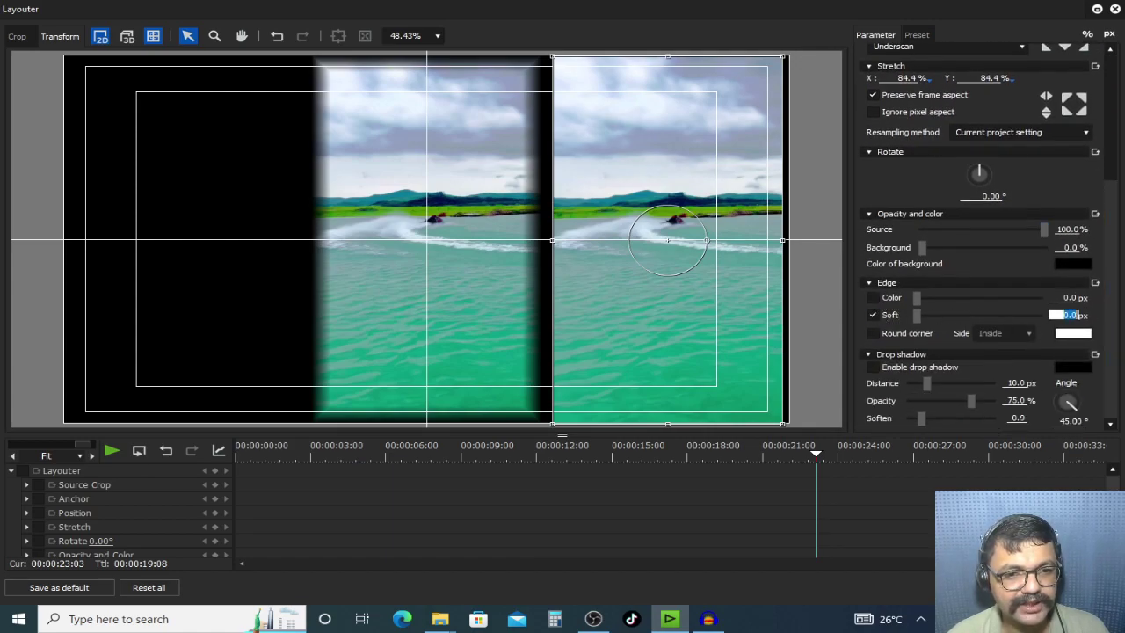
text(50)
key(Return)
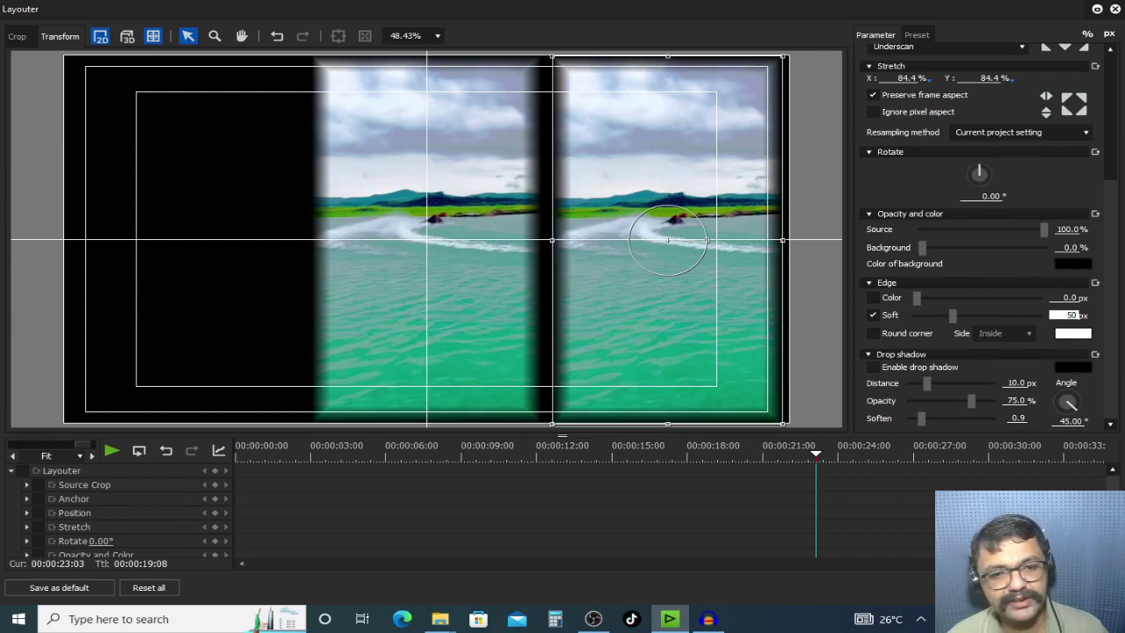
key(Return)
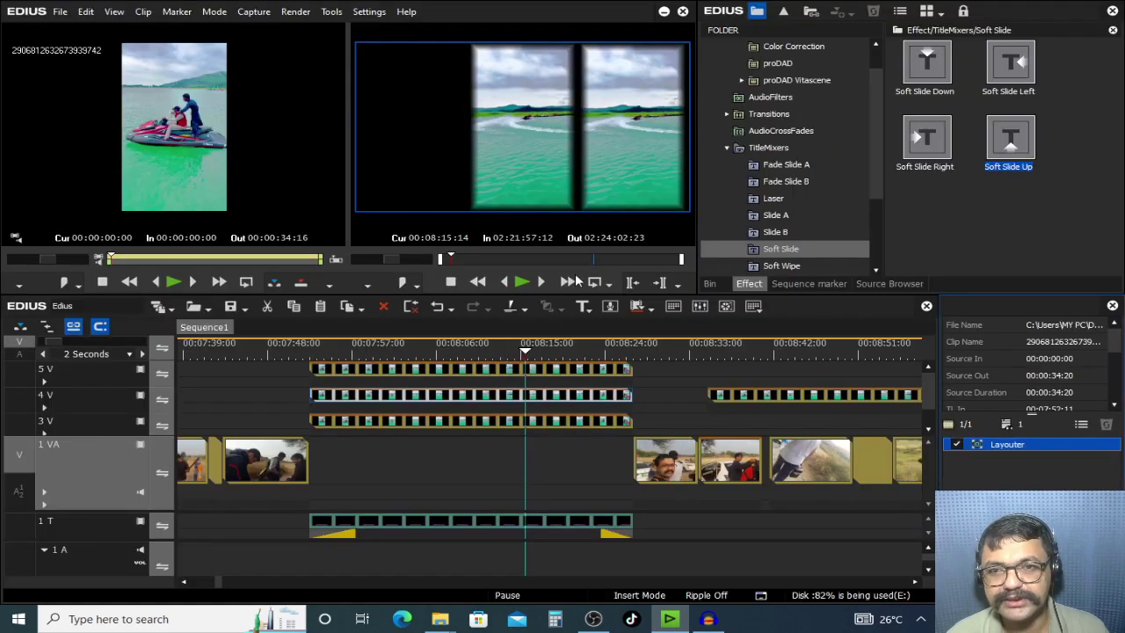
Step: Enable a 50 px soft edge on the left-panel clip on 5 V in the Layouter and apply it
click(525, 367)
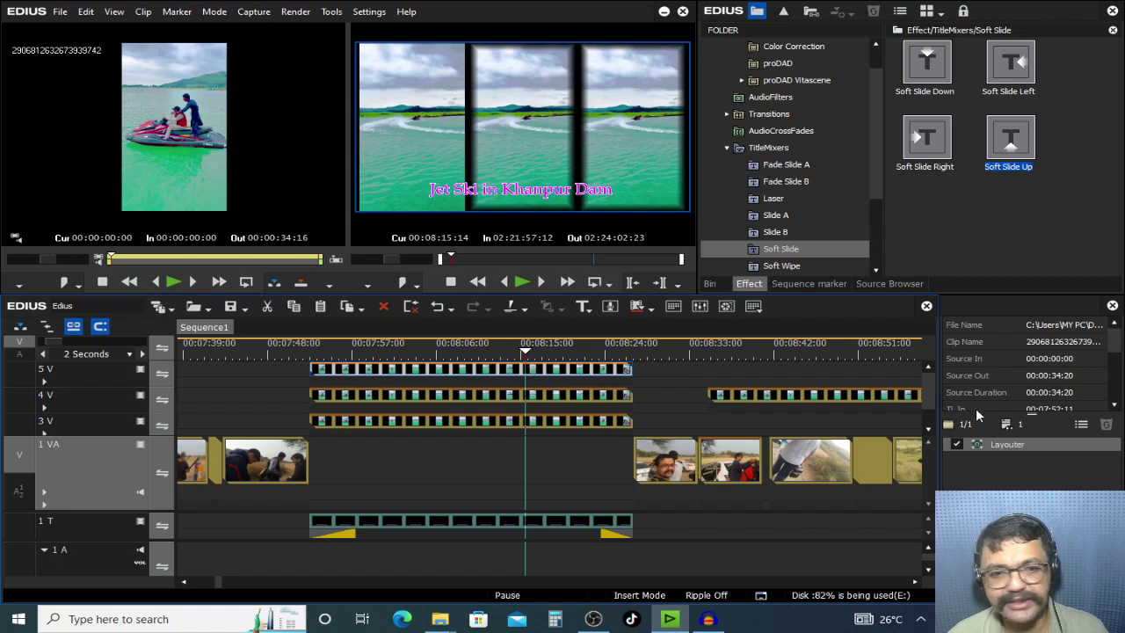
click(1009, 445)
key(F7)
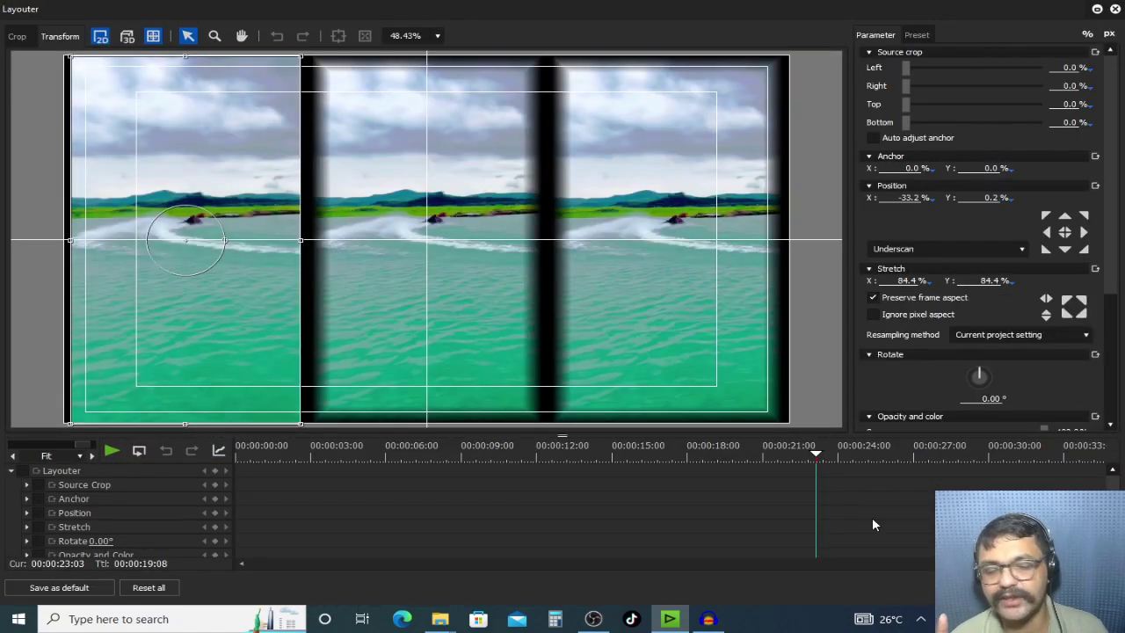
scroll(1123, 373, down, 1)
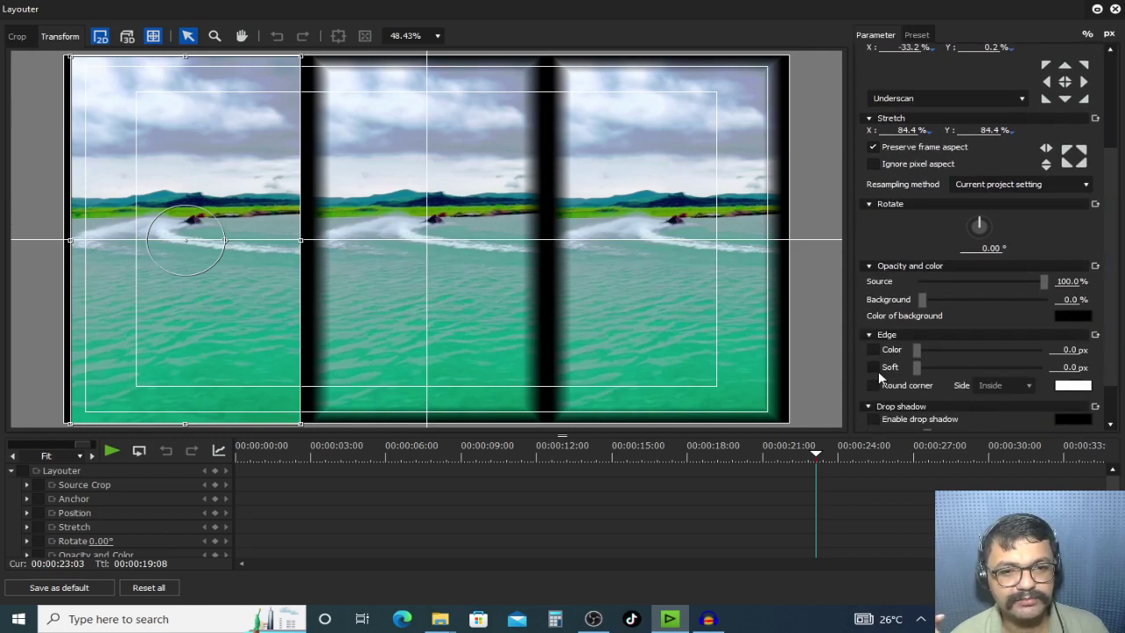
click(873, 366)
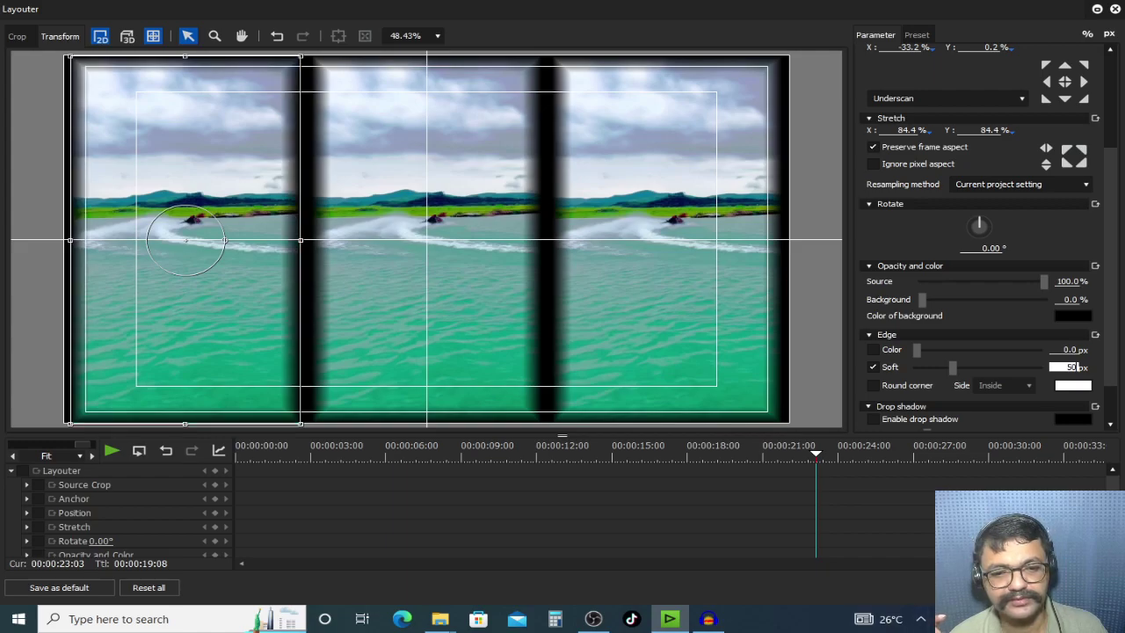
click(1010, 587)
Step: Preview the three soft-edged panels full screen, and play the layout briefly from the start of the clips
double_click(523, 173)
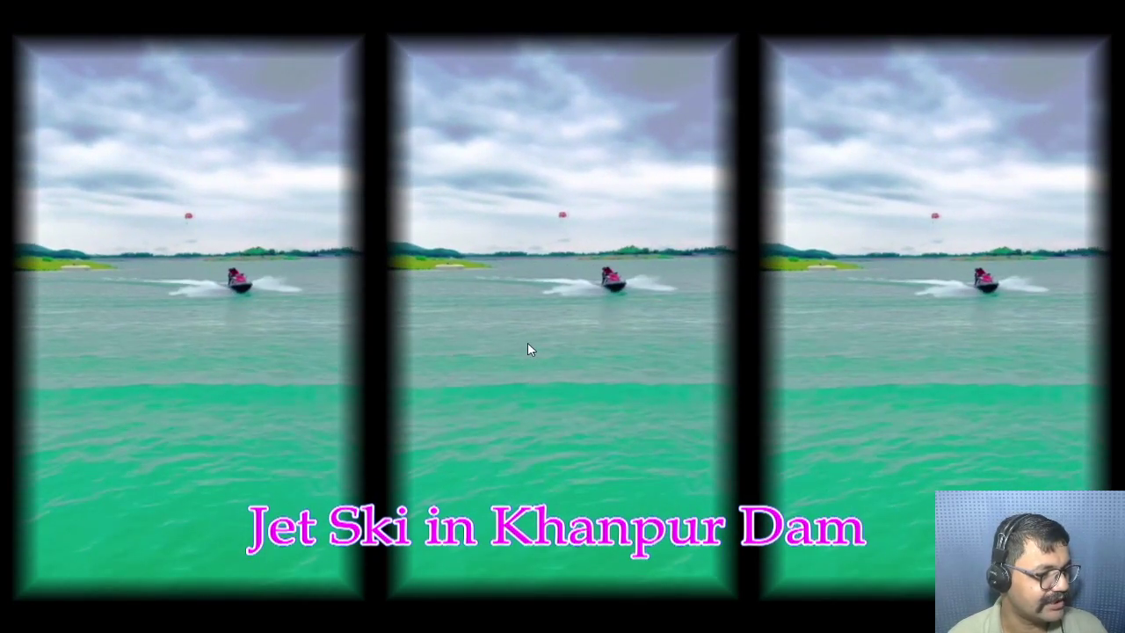
key(Escape)
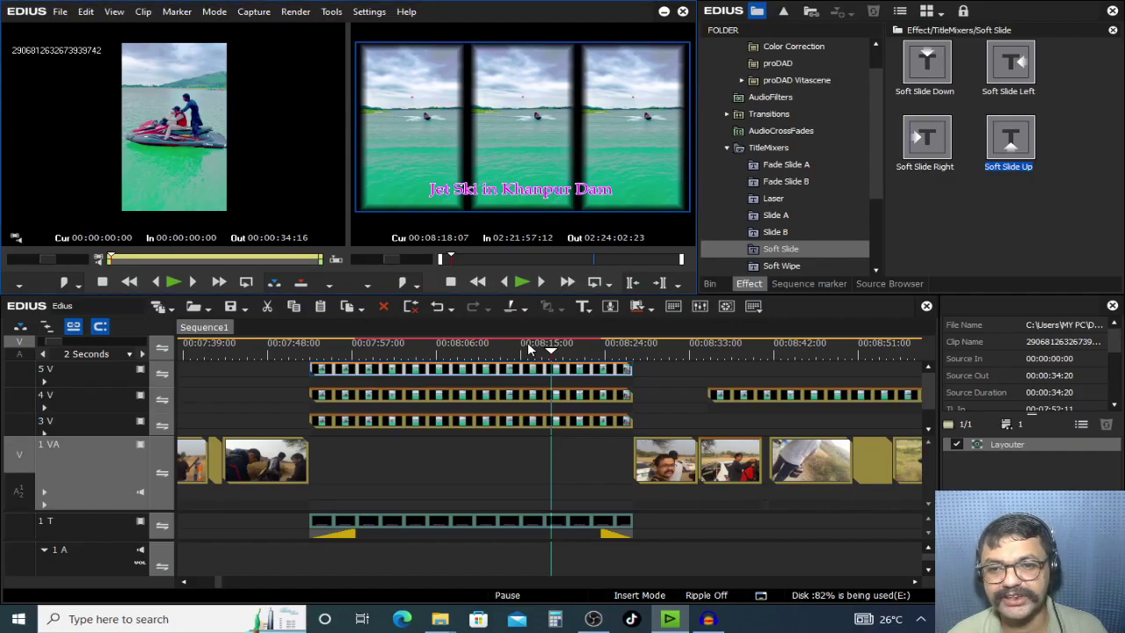
click(313, 349)
key(space)
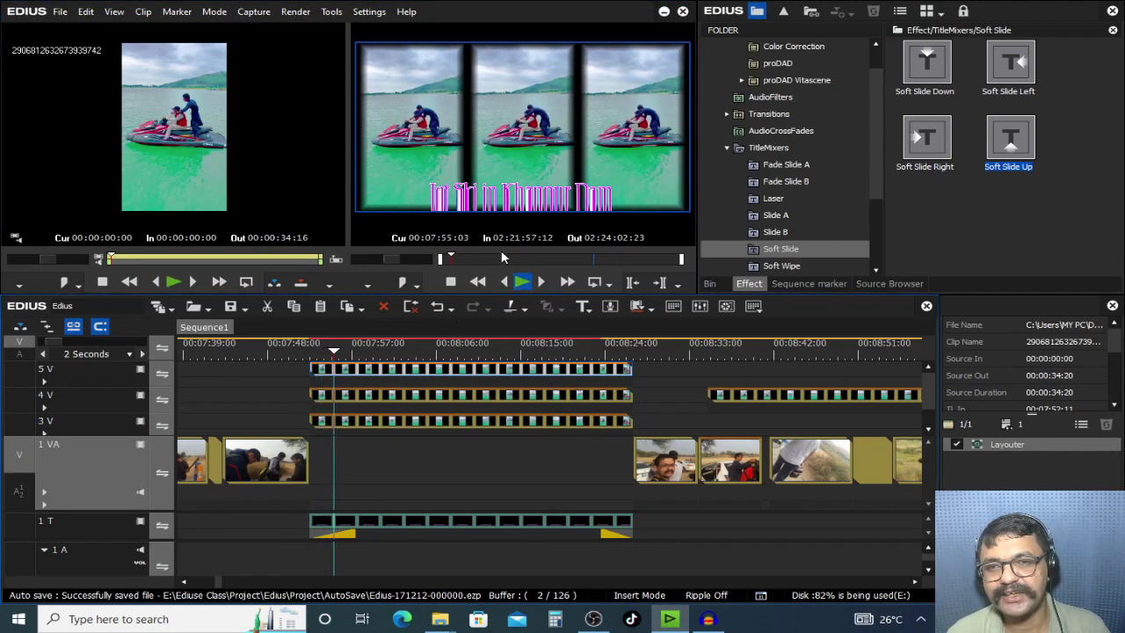
key(space)
Step: Add one V track above 5 V, and move the playhead to 00:08:07:15 in the layout
click(99, 372)
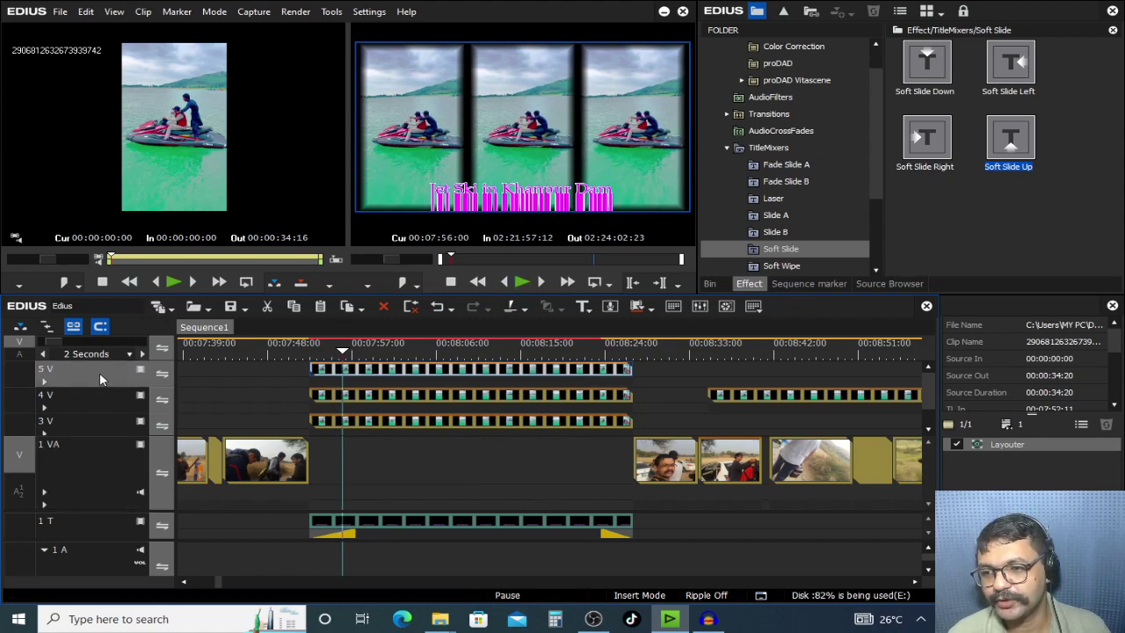
right_click(100, 372)
mouse_move(235, 254)
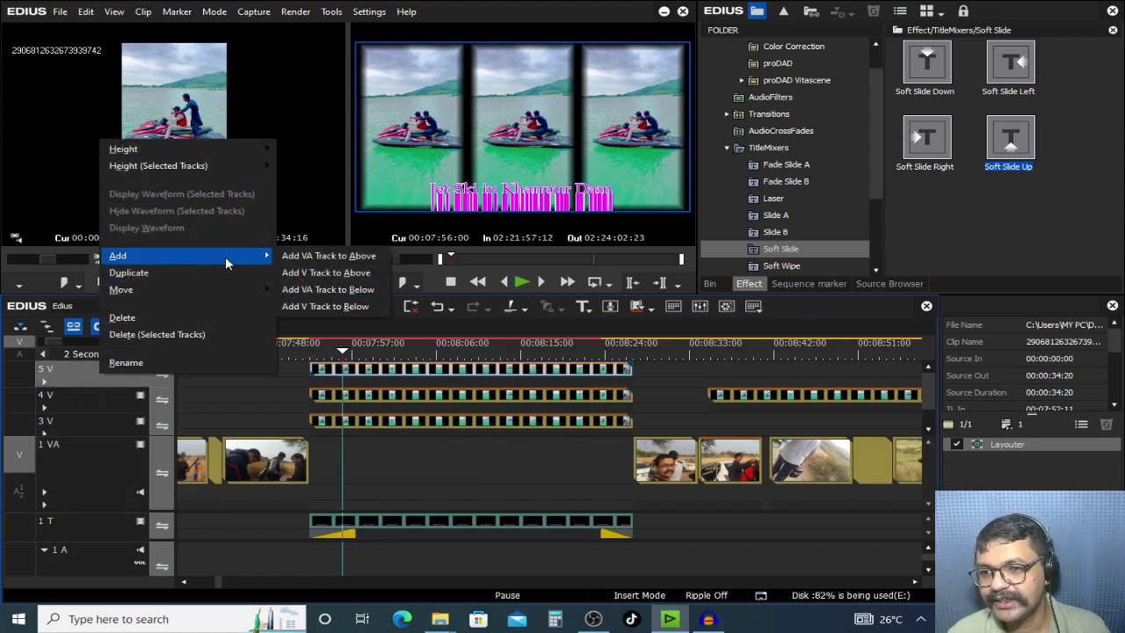
click(347, 275)
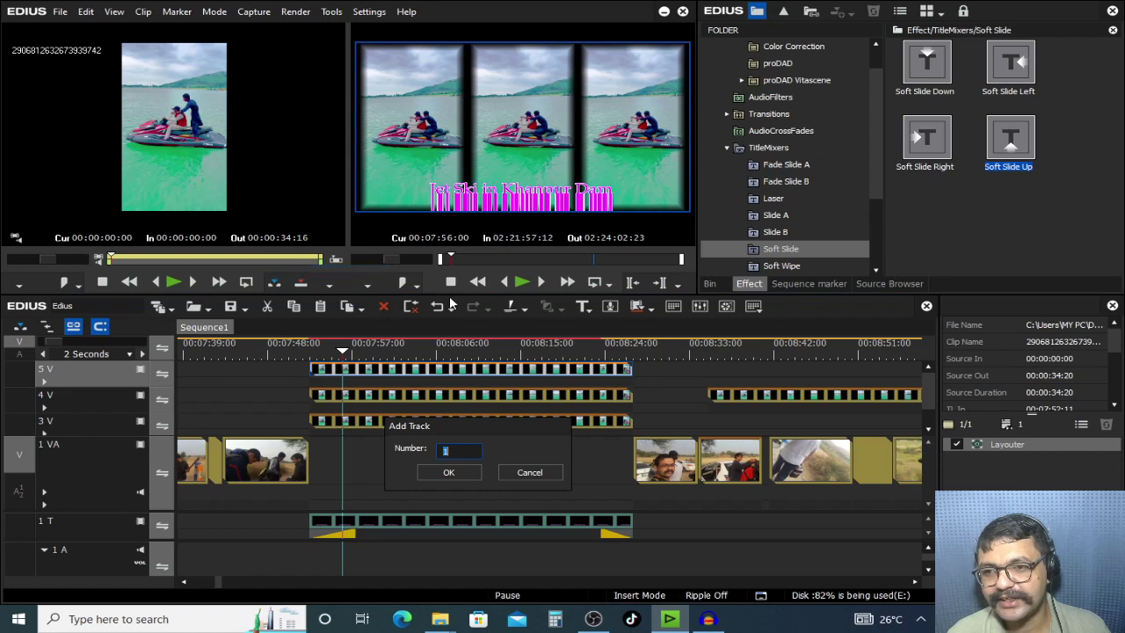
click(458, 472)
drag(392, 351, 450, 373)
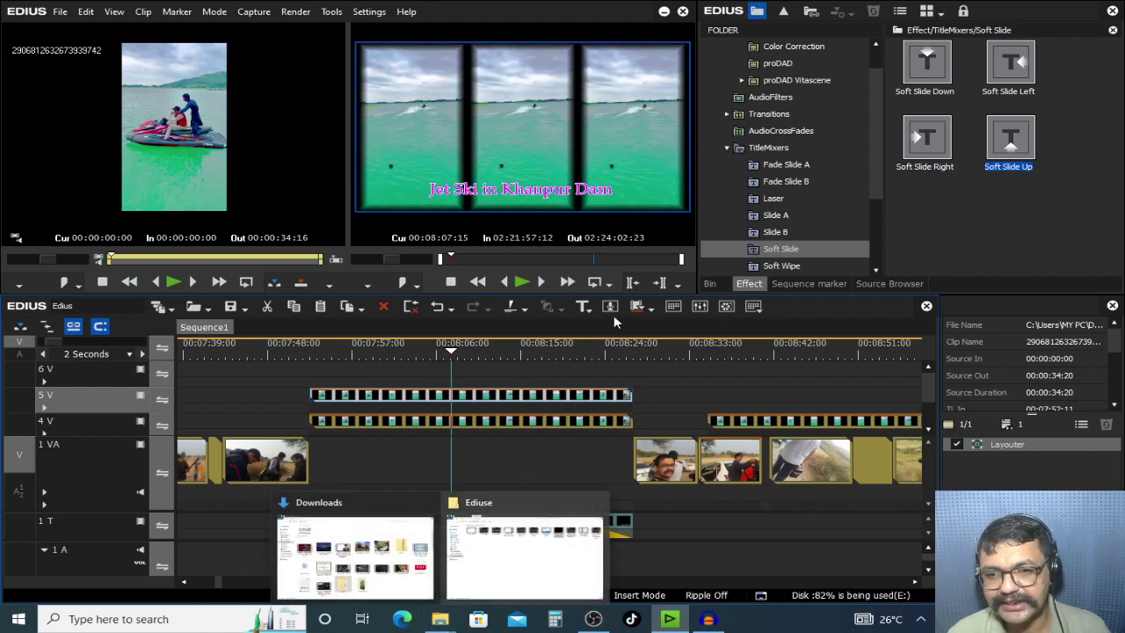
Step: Browse the Pic folder for an image to import into the Text bin, and switch to Photoshop, dismissing its file selection
click(710, 283)
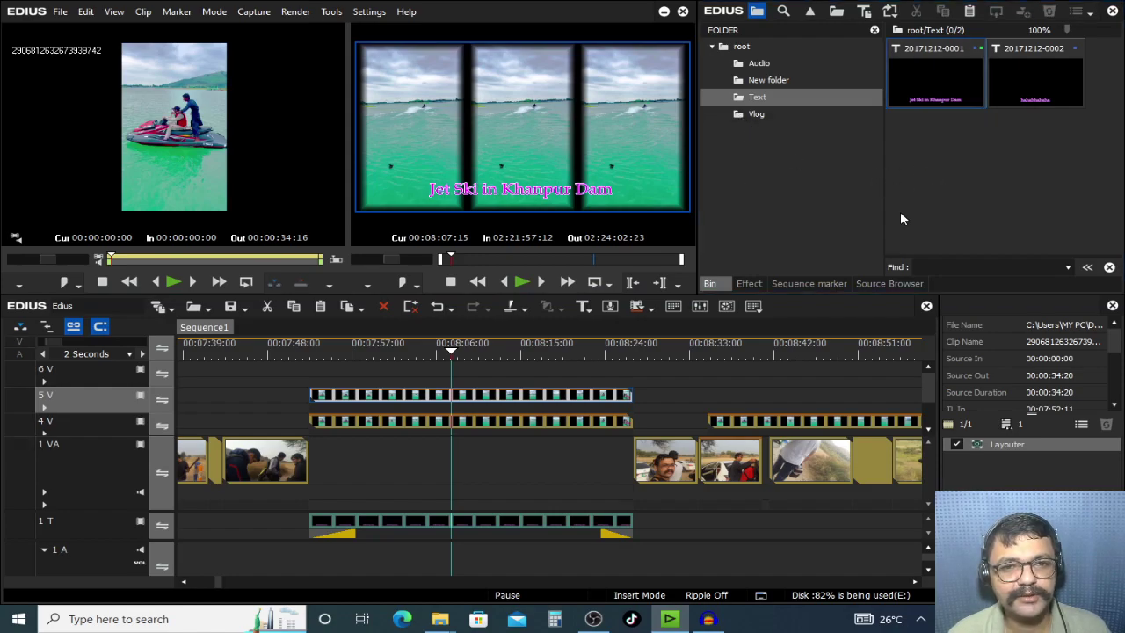
double_click(926, 184)
click(40, 196)
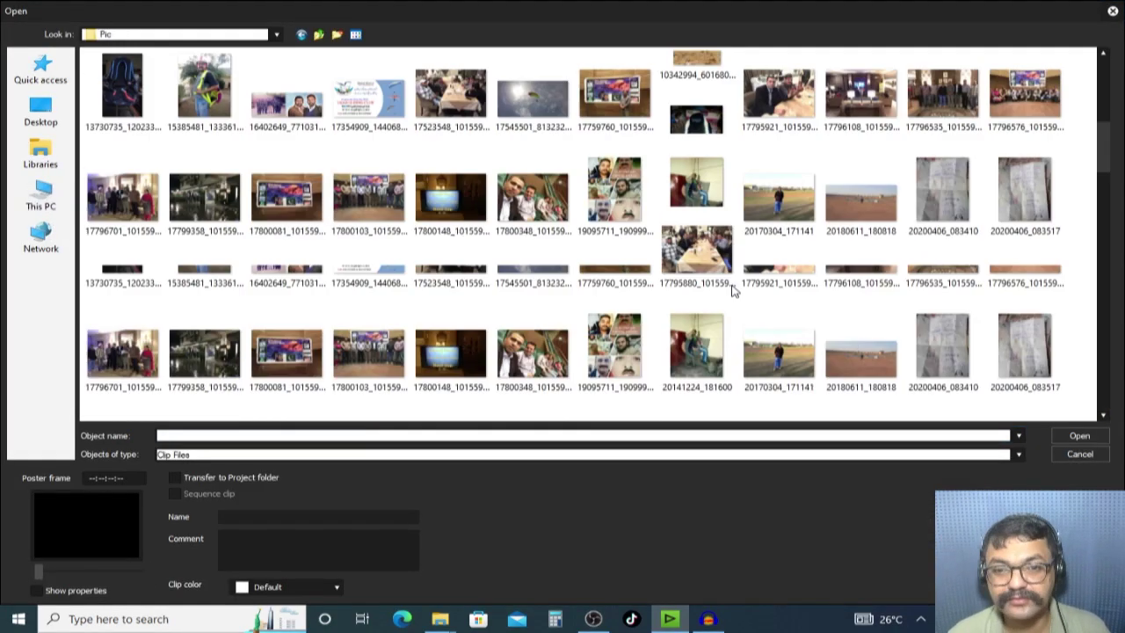
scroll(941, 374, up, 10)
scroll(941, 374, down, 10)
scroll(941, 375, down, 5)
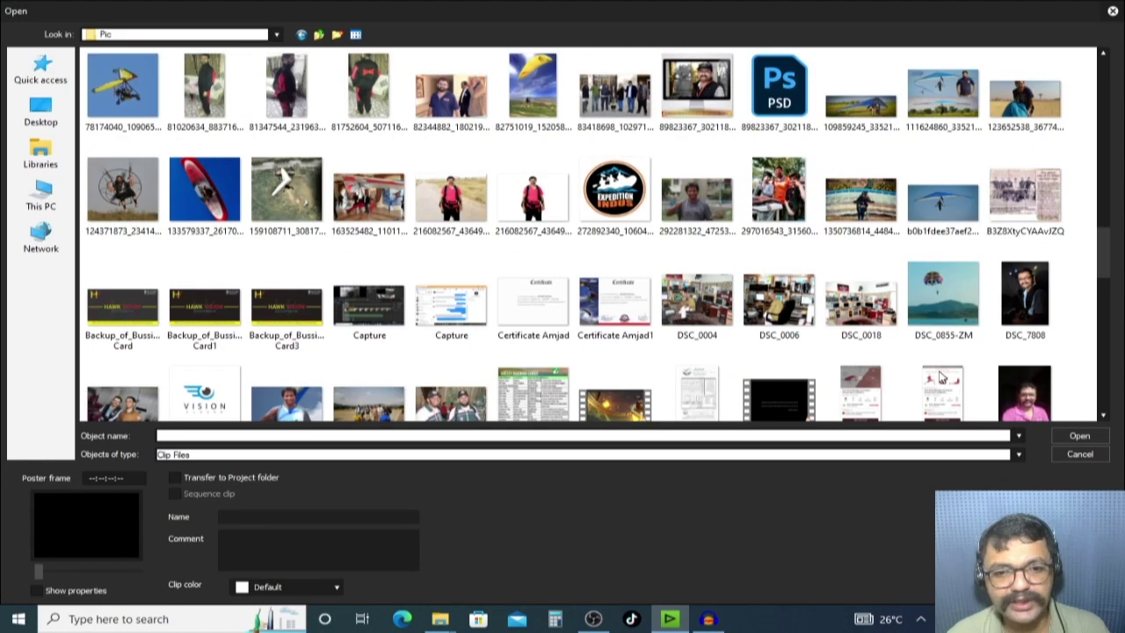
scroll(940, 378, down, 10)
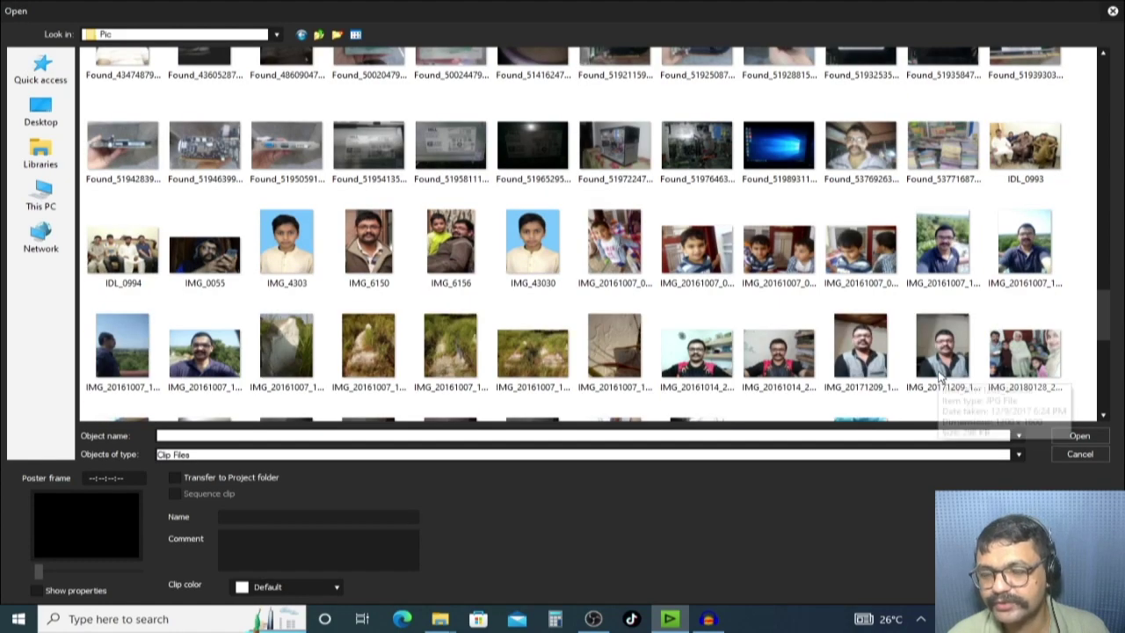
scroll(937, 376, down, 5)
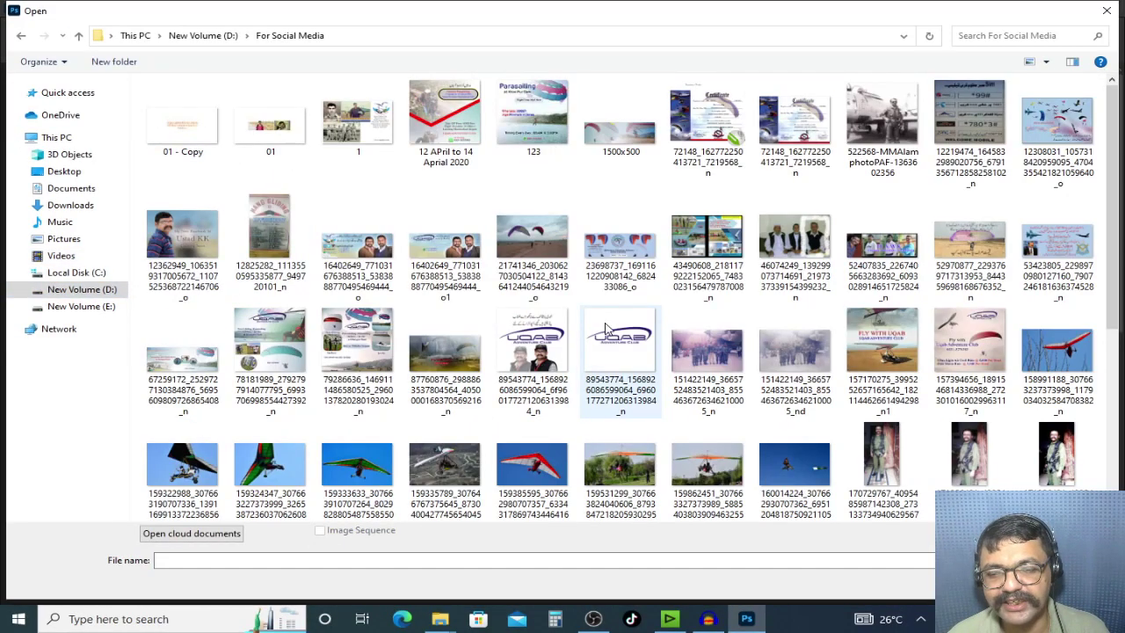
key(Escape)
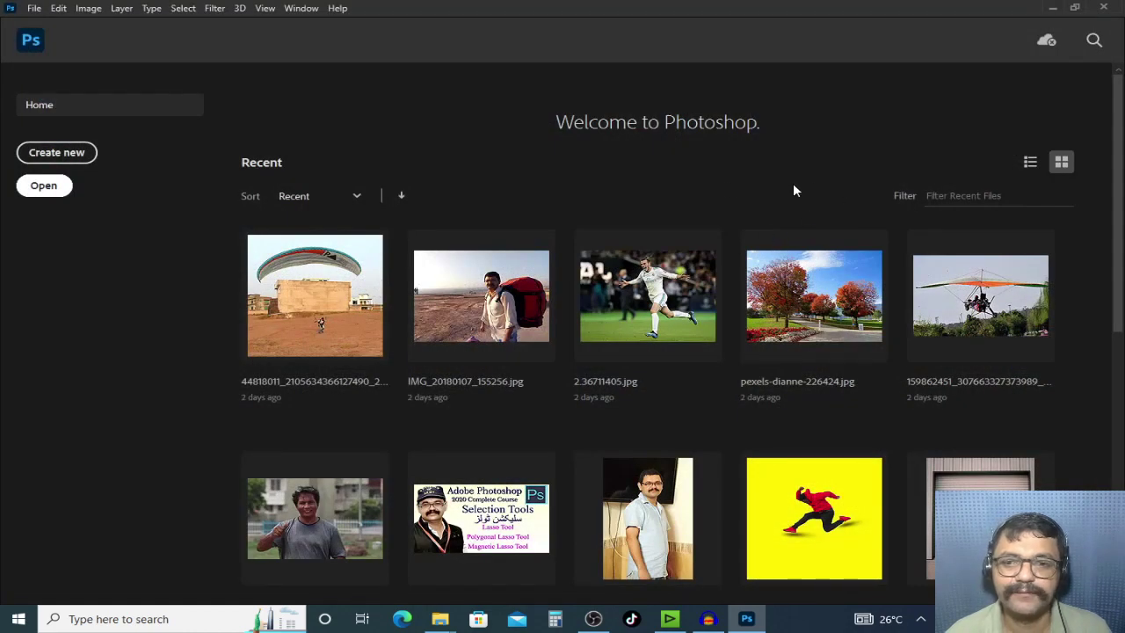